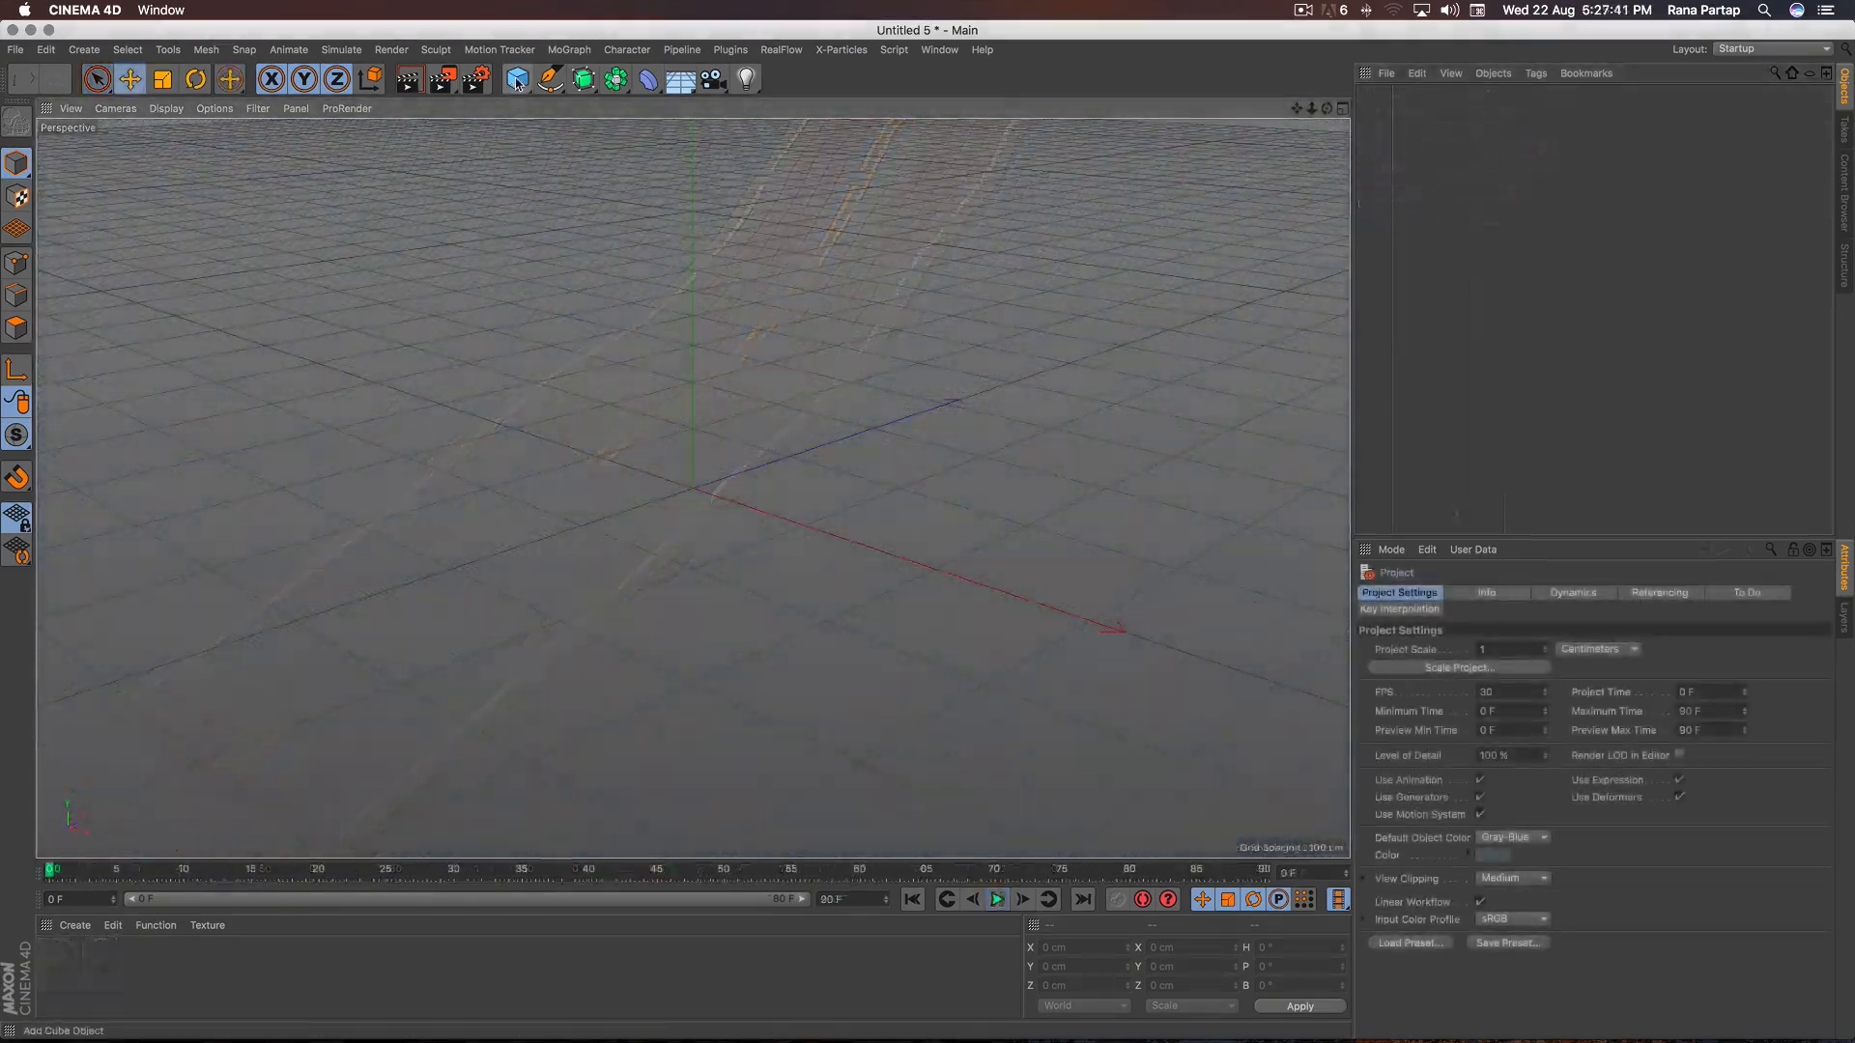
Add a Landscape primitive to the scene.
{"action": "left_click", "coordinate": [518, 79]}
{"action": "left_click", "coordinate": [891, 202]}
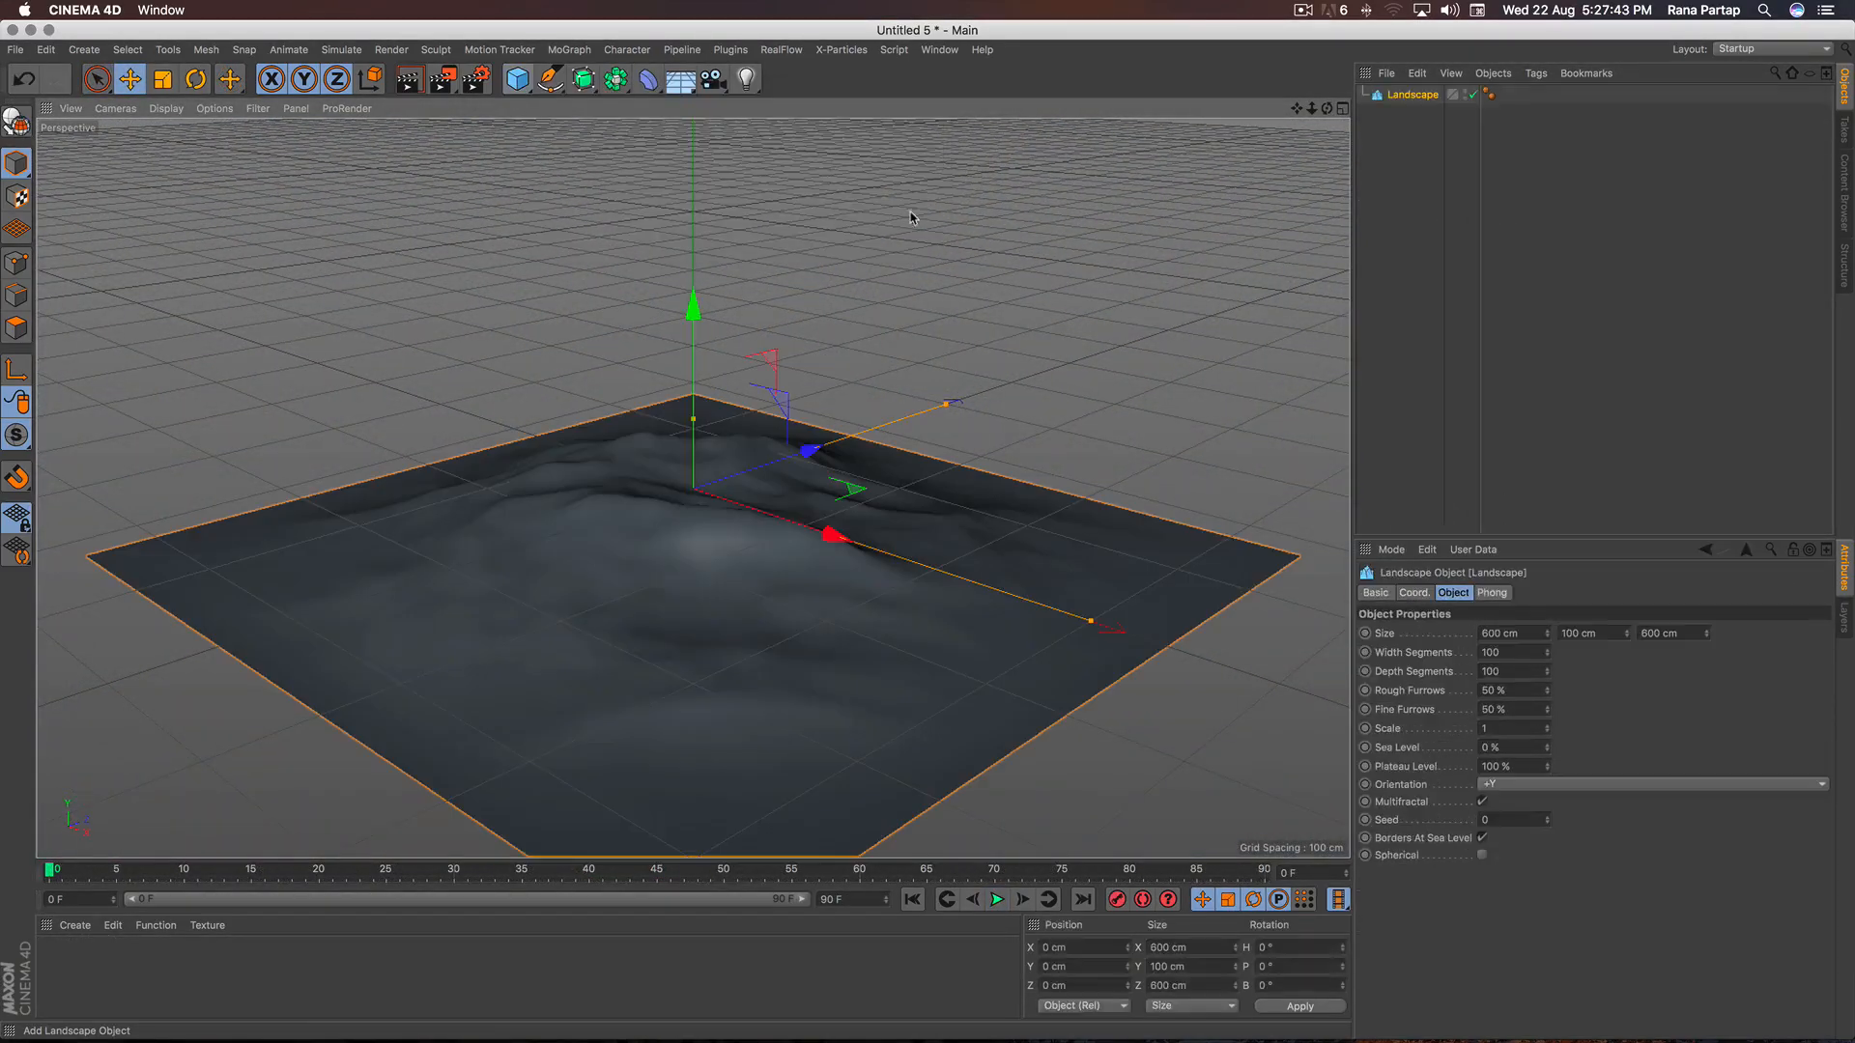
{"action": "left_click_drag", "start_coordinate": [731, 575], "coordinate": [704, 528], "text": "alt"}
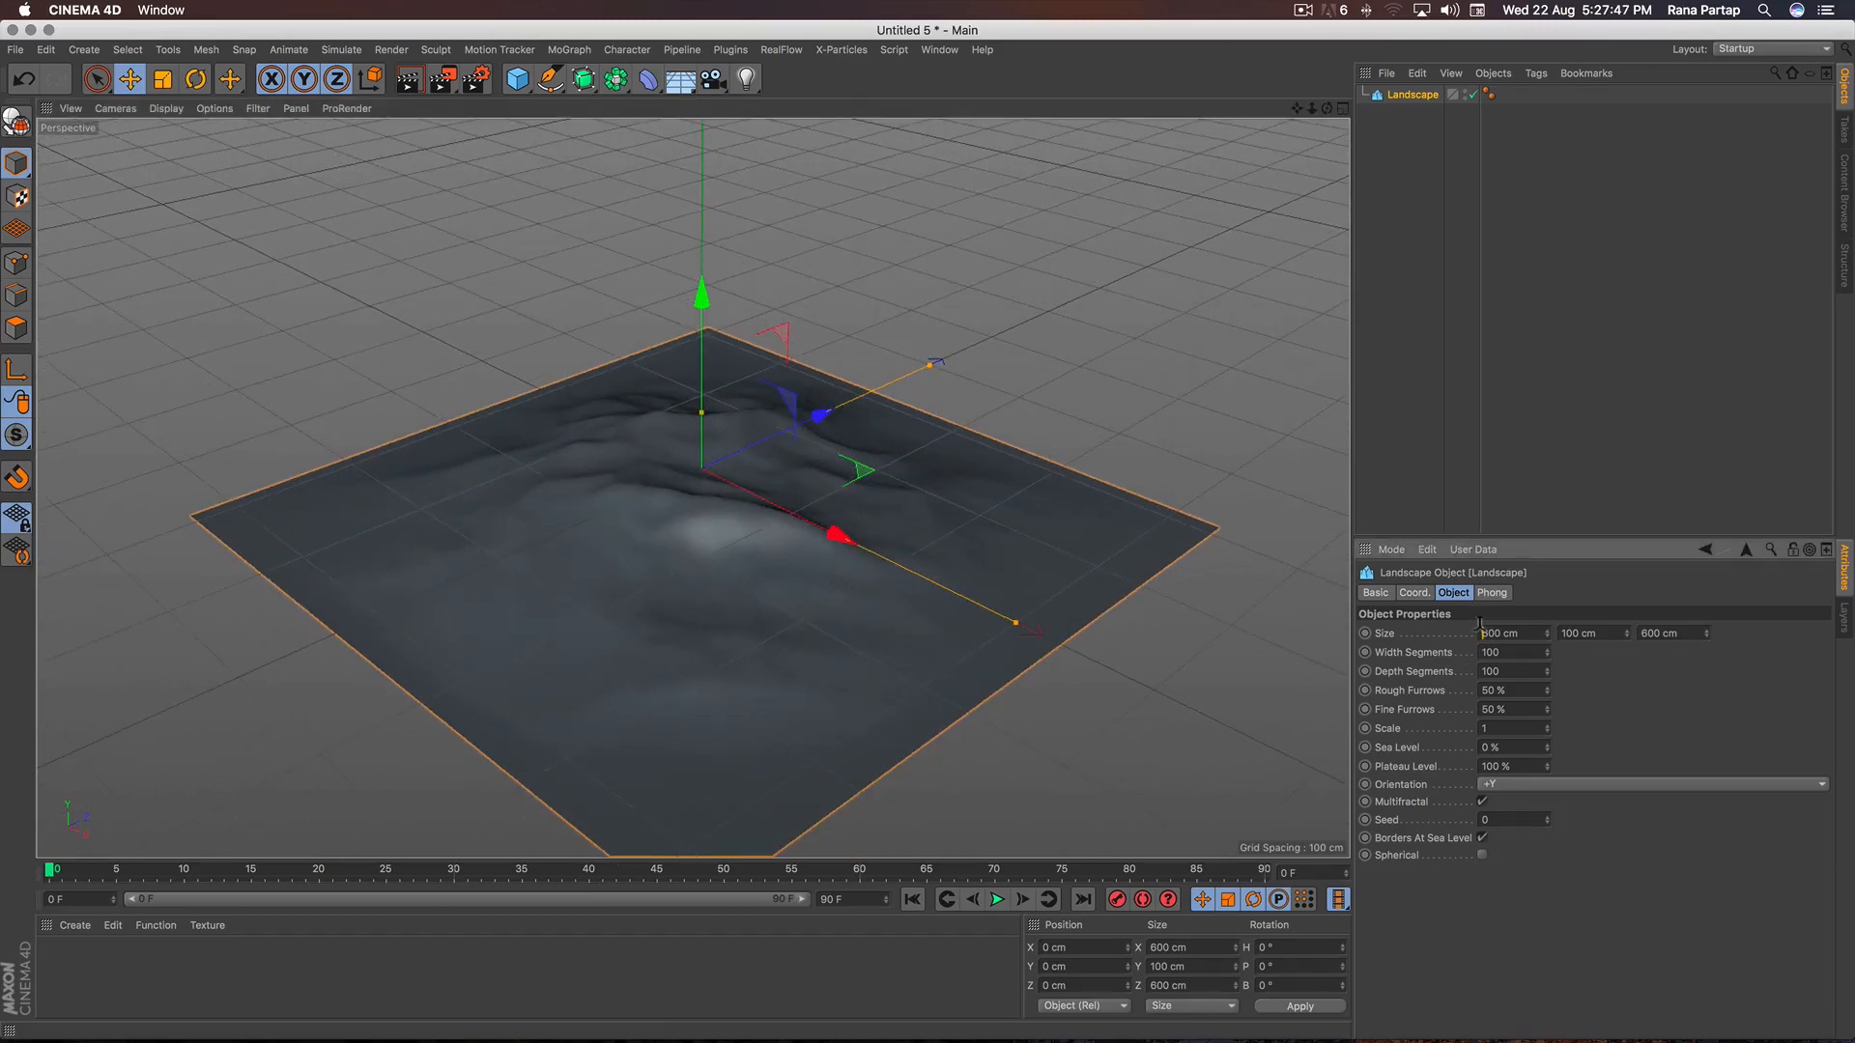
Set the landscape's size to 2600 cm wide, 700 cm high and 2600 cm deep.
{"action": "key", "text": "Return"}
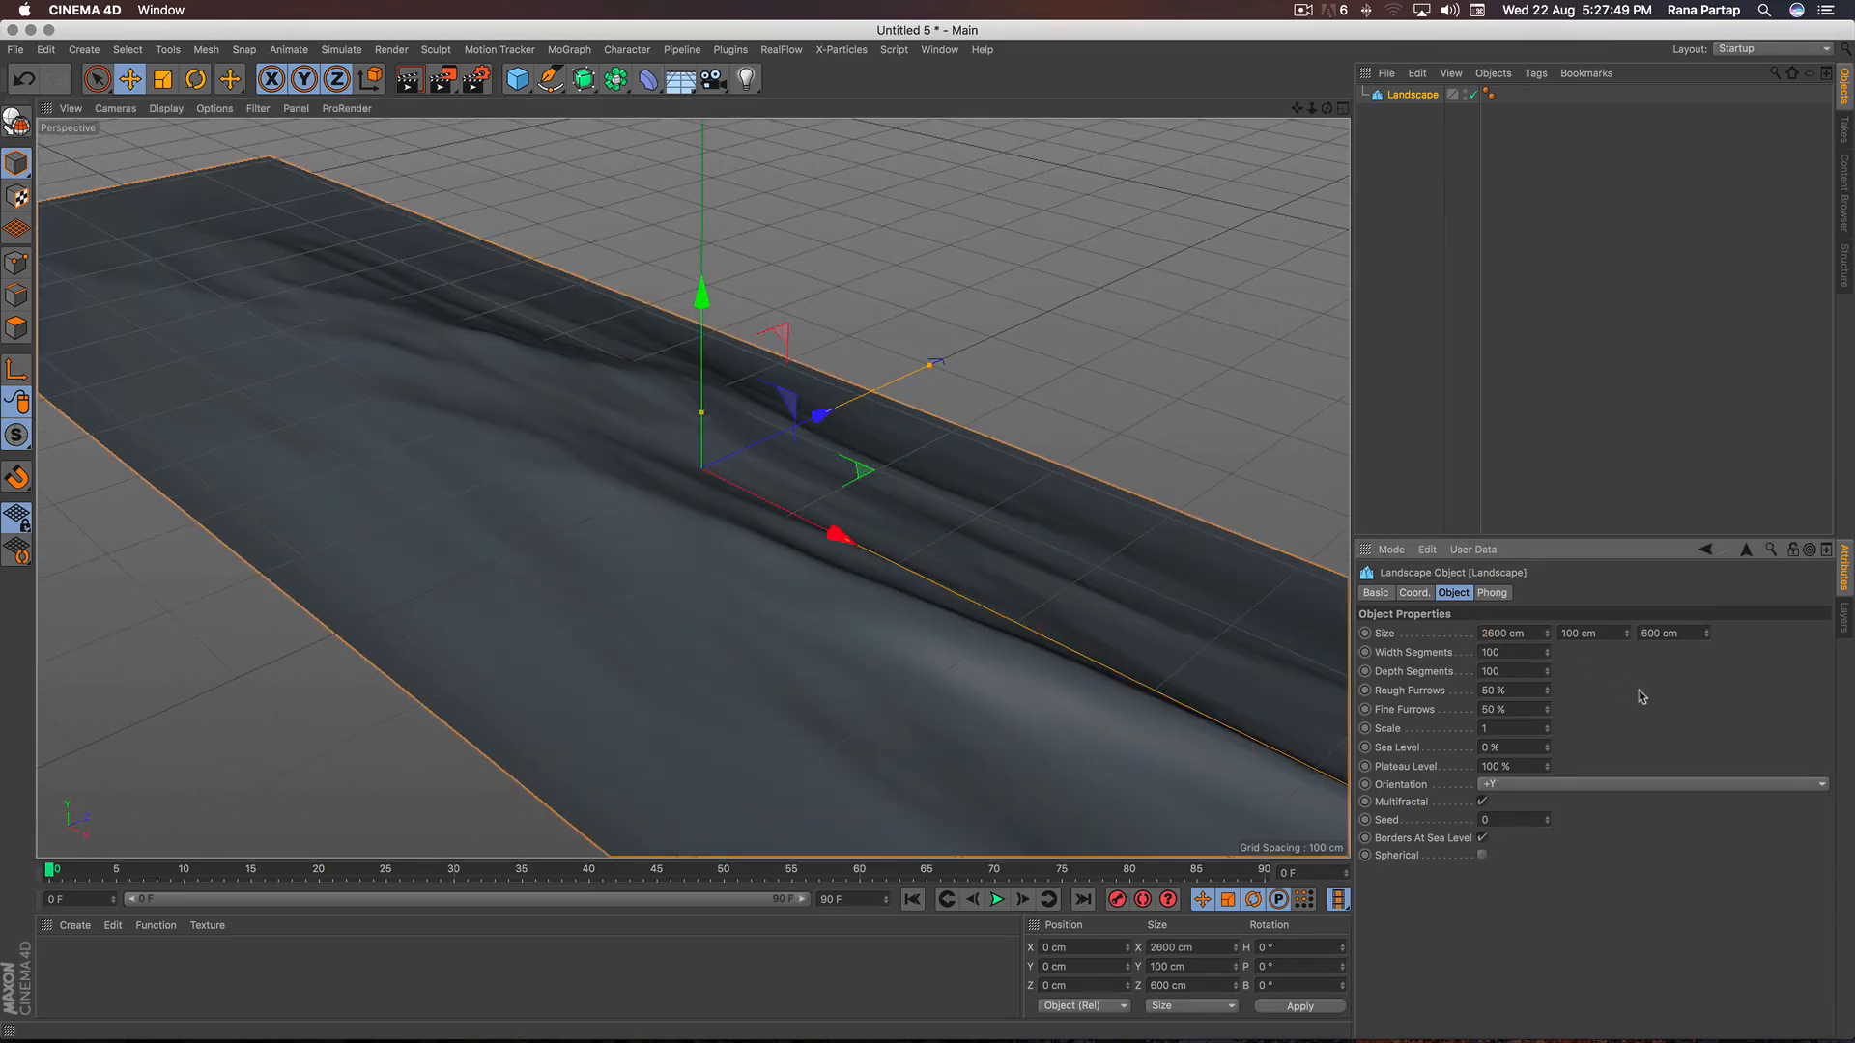
{"action": "left_click", "coordinate": [1641, 633]}
{"action": "type", "text": "2"}
{"action": "key", "text": "Return"}
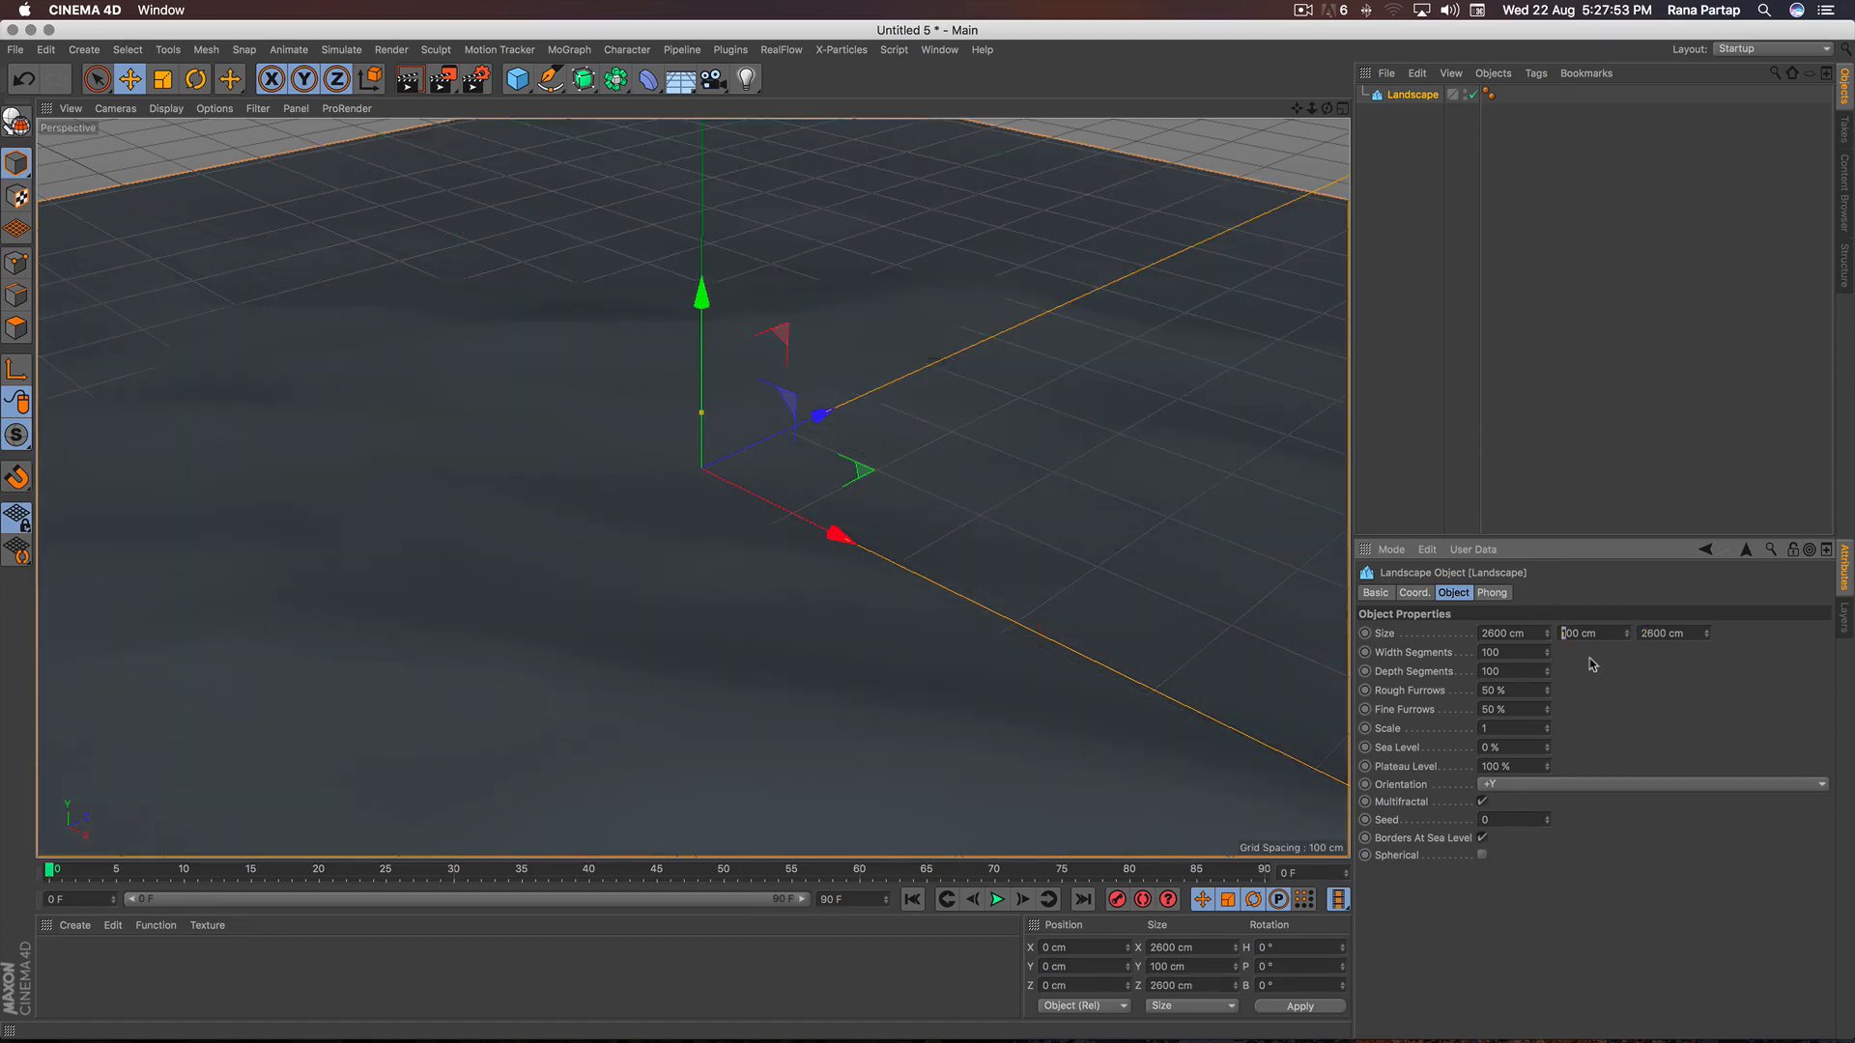
{"action": "type", "text": "7"}
{"action": "key", "text": "Return"}
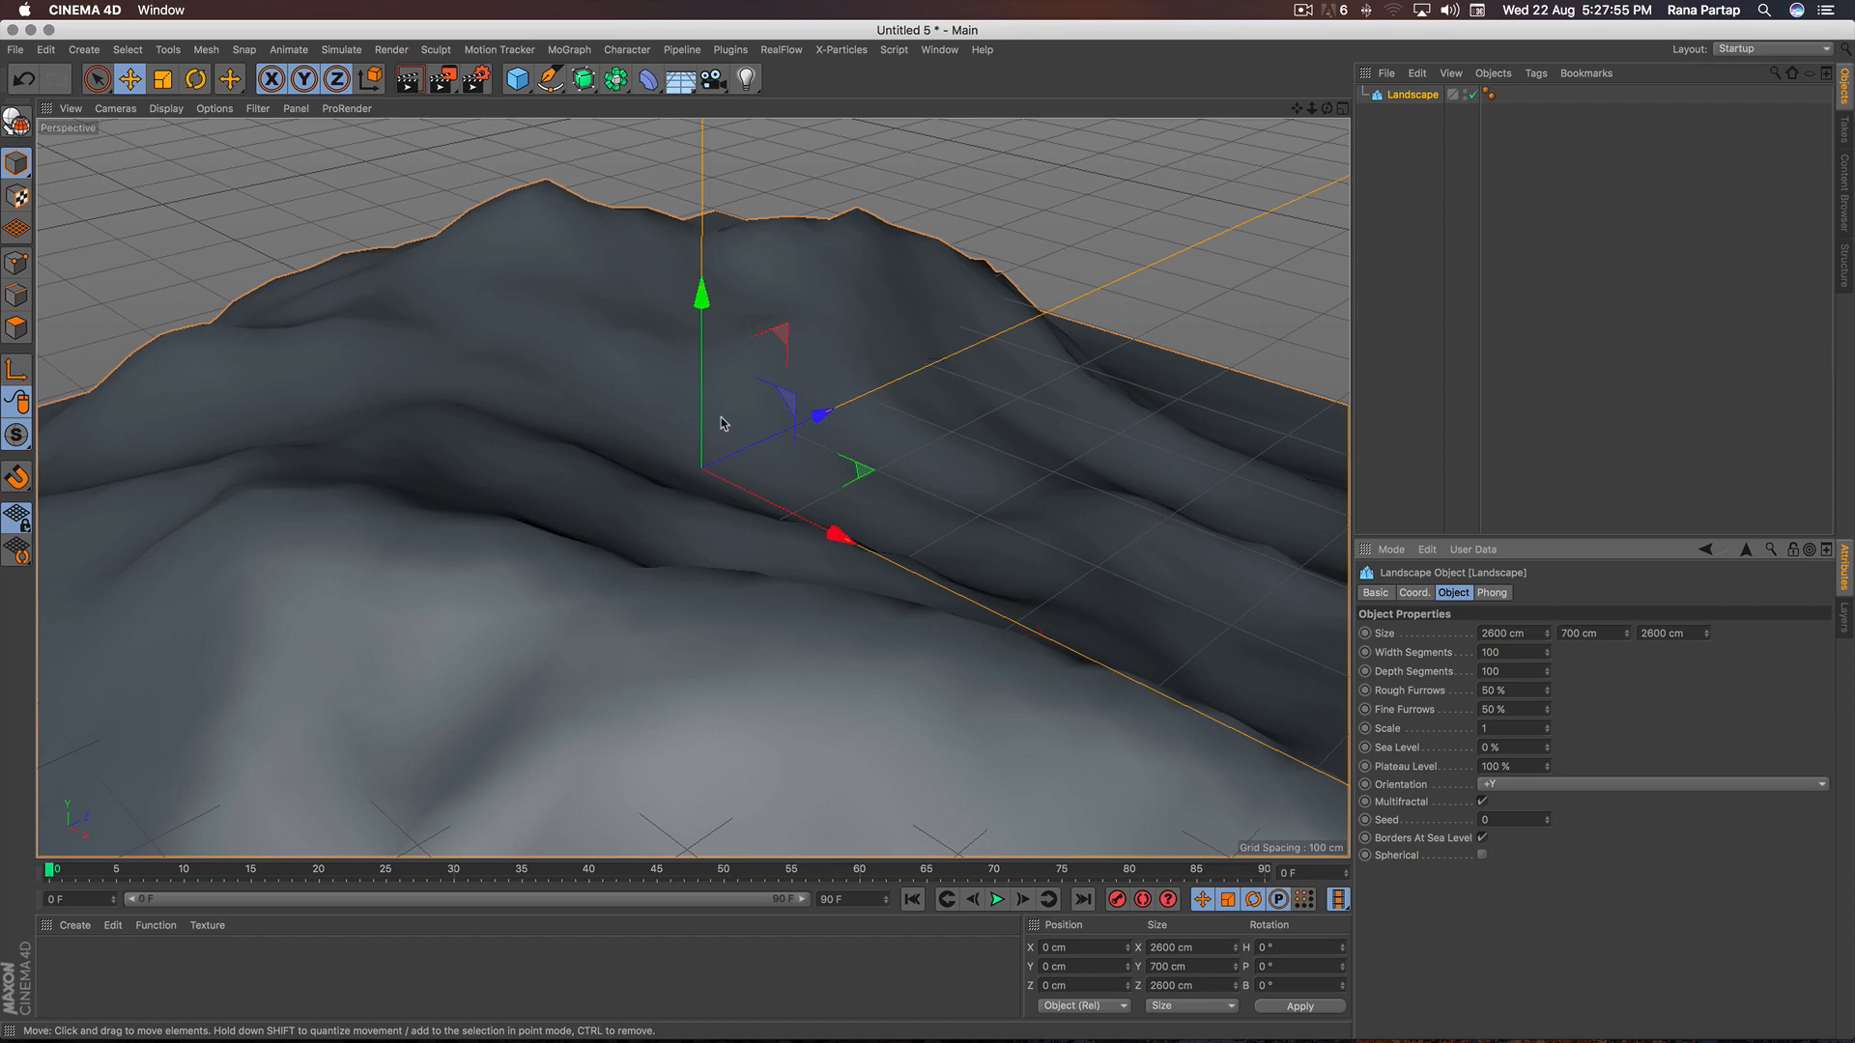
{"action": "scroll", "coordinate": [692, 575], "scroll_direction": "down", "scroll_amount": 10}
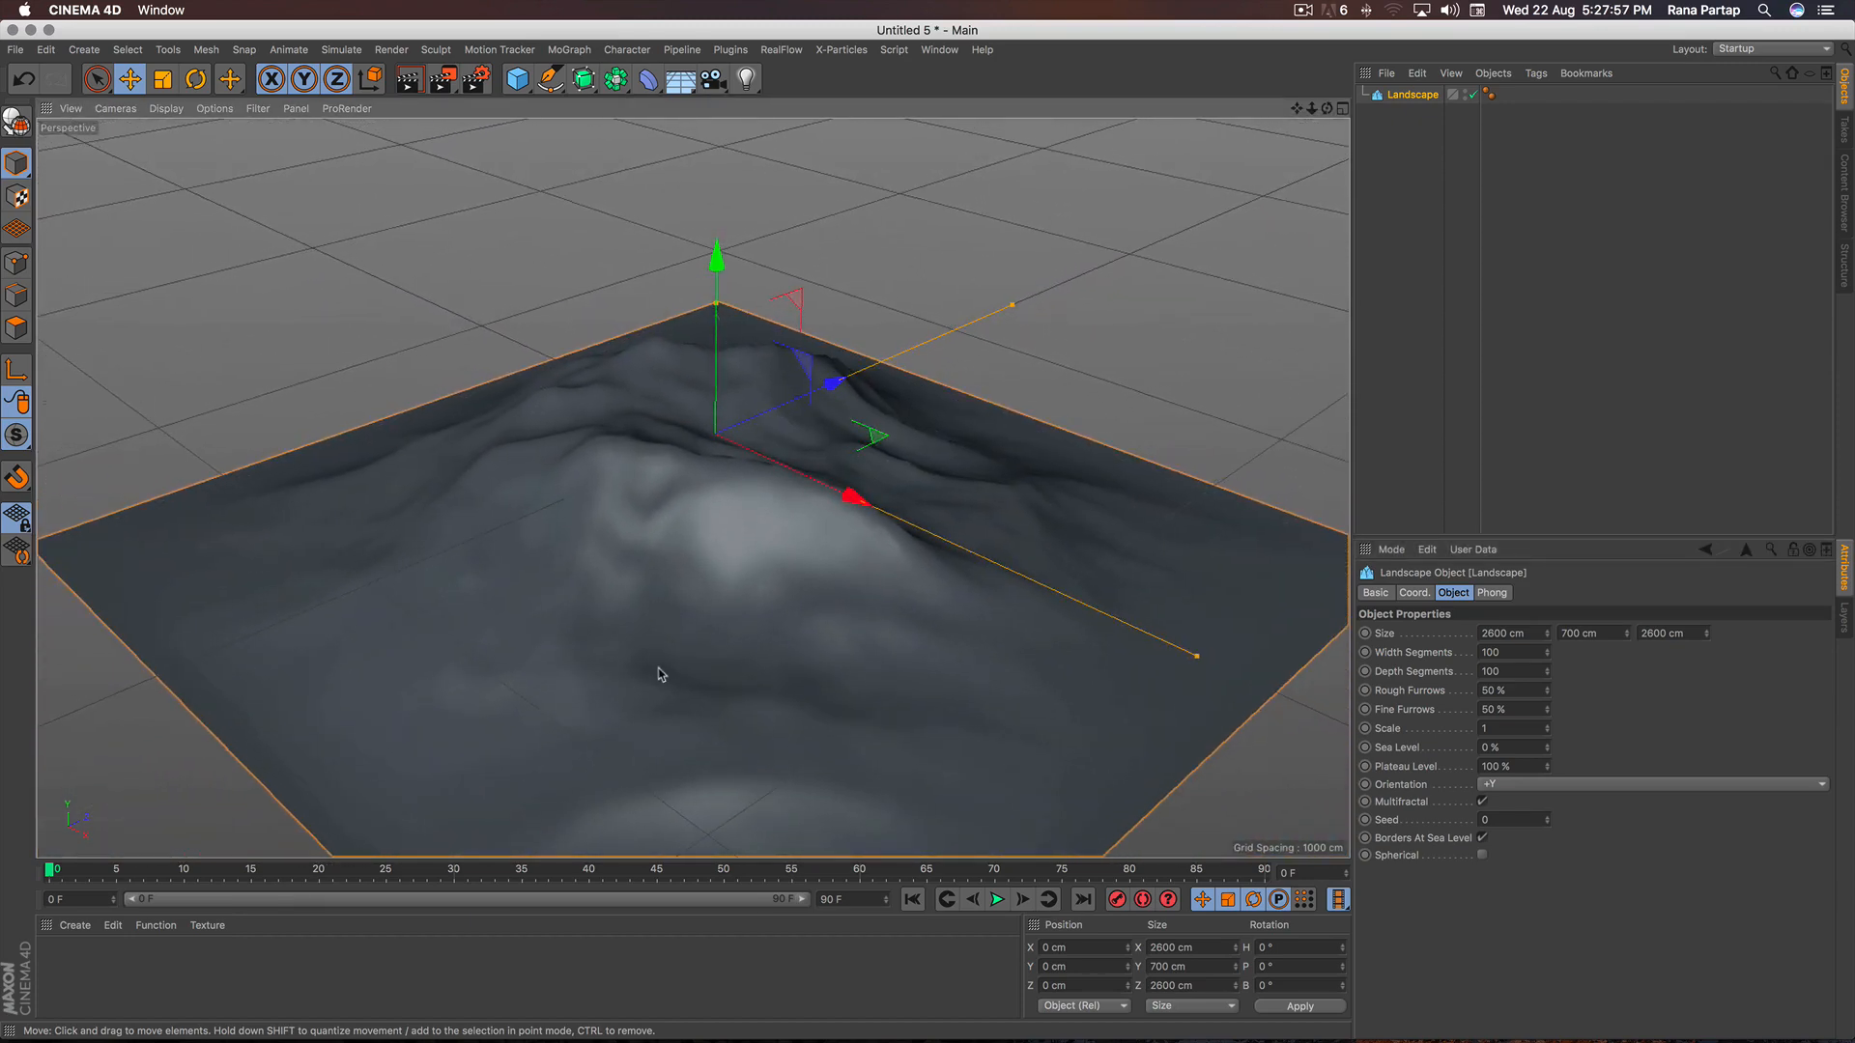
Display the viewport in Gouraud Shading (Lines) so the landscape's polygon mesh is drawn.
{"action": "left_click", "coordinate": [166, 108]}
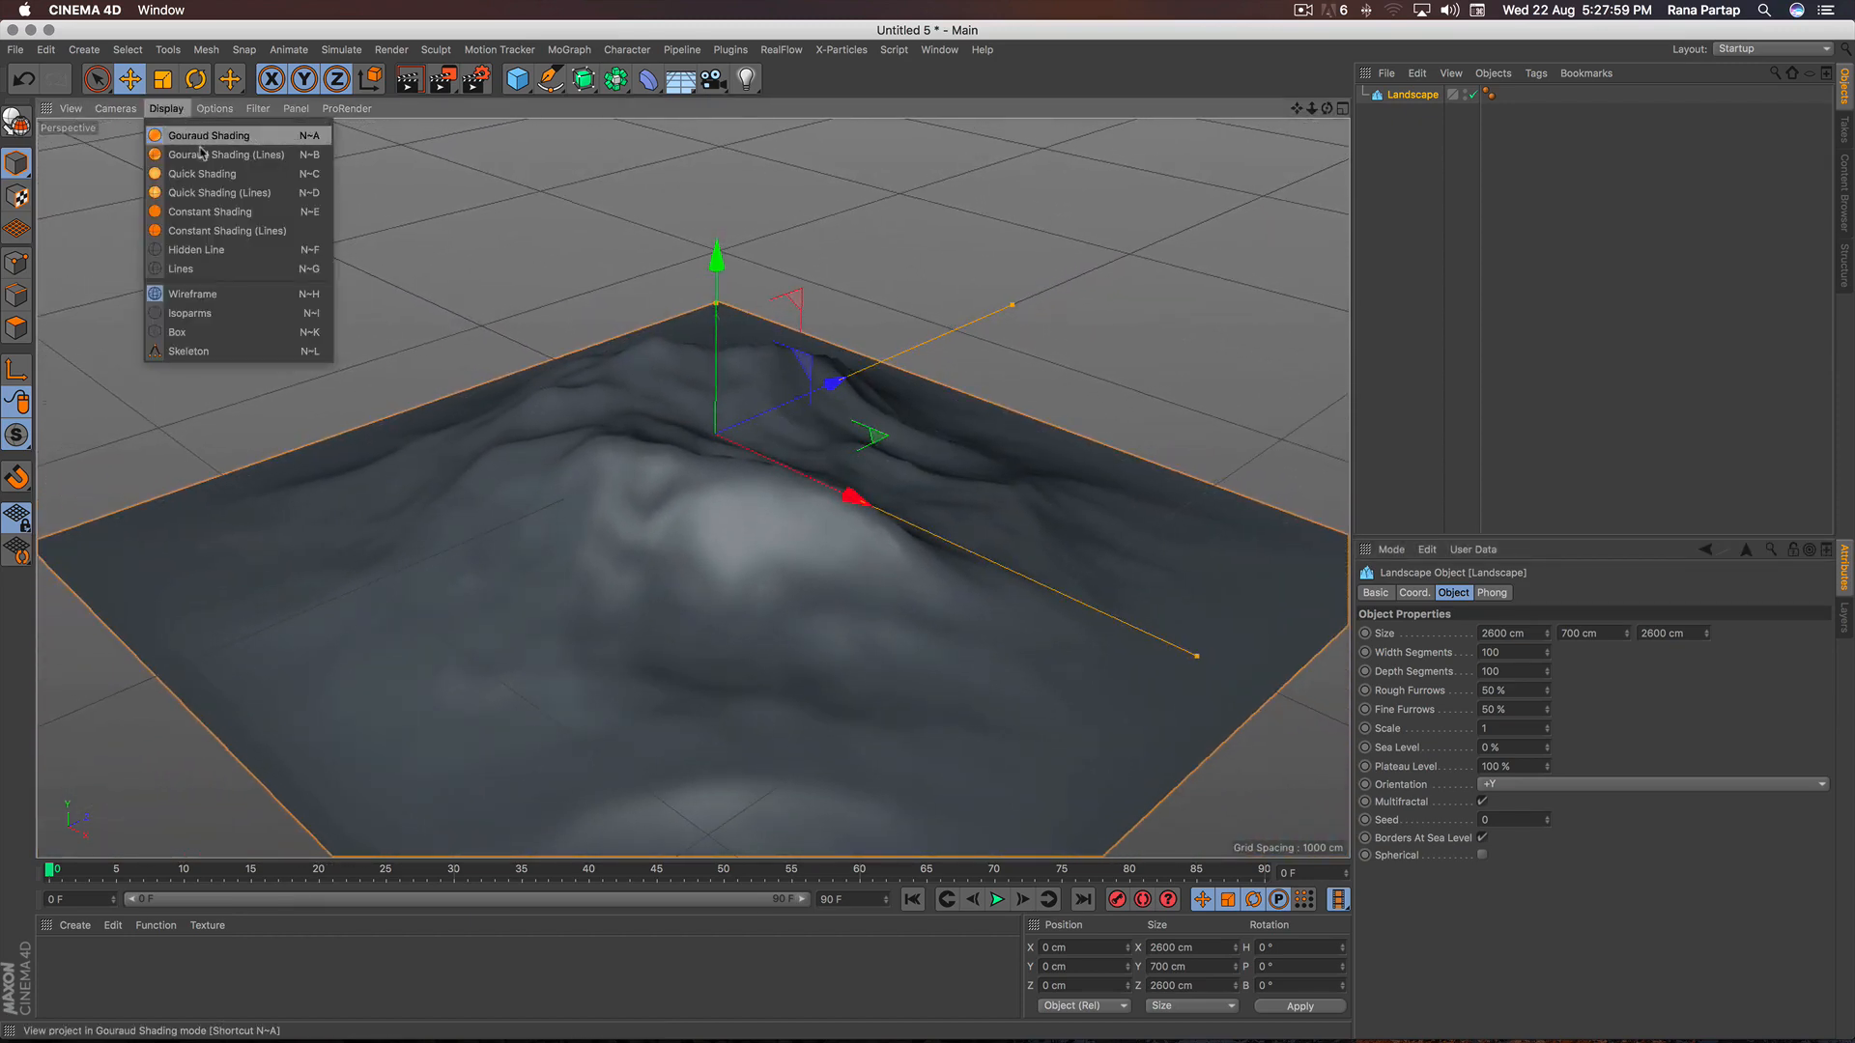
{"action": "left_click", "coordinate": [222, 153]}
{"action": "right_click_drag", "start_coordinate": [790, 530], "coordinate": [791, 498], "text": "alt"}
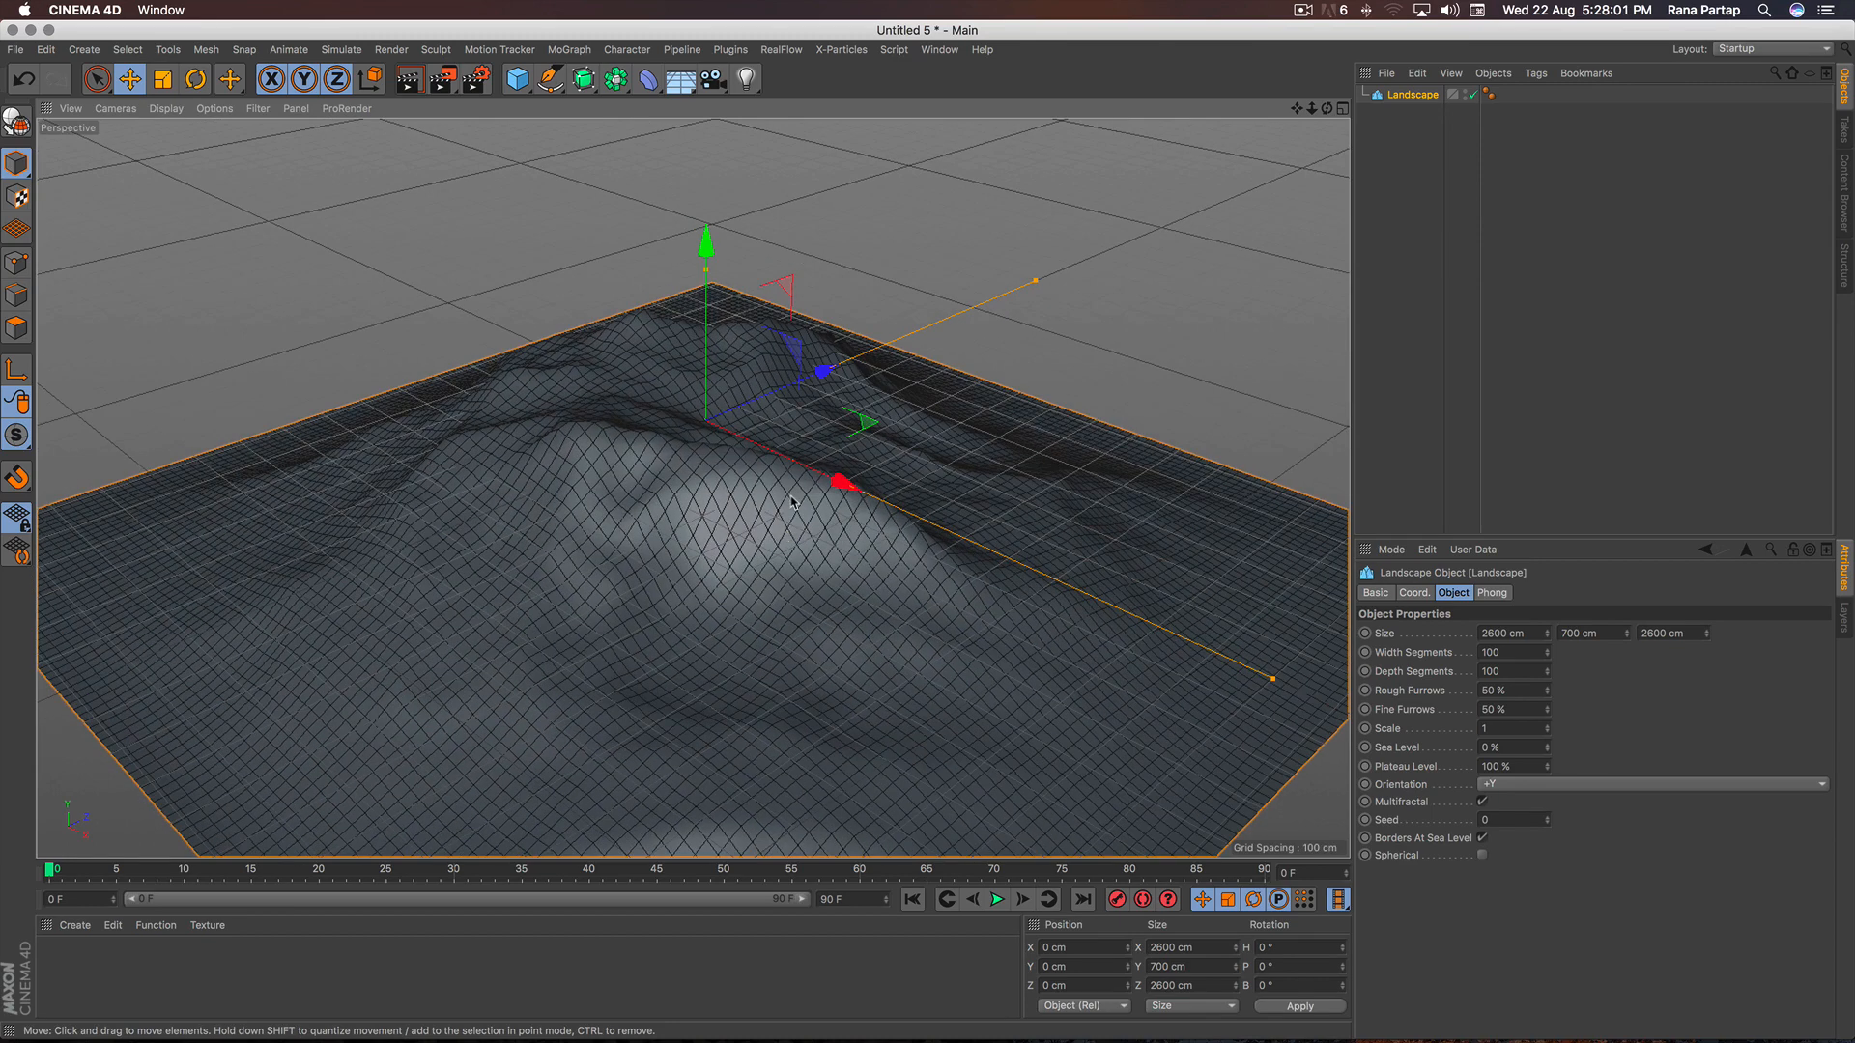
Set the landscape's width and depth segments to 200 each.
{"action": "left_click", "coordinate": [1483, 652]}
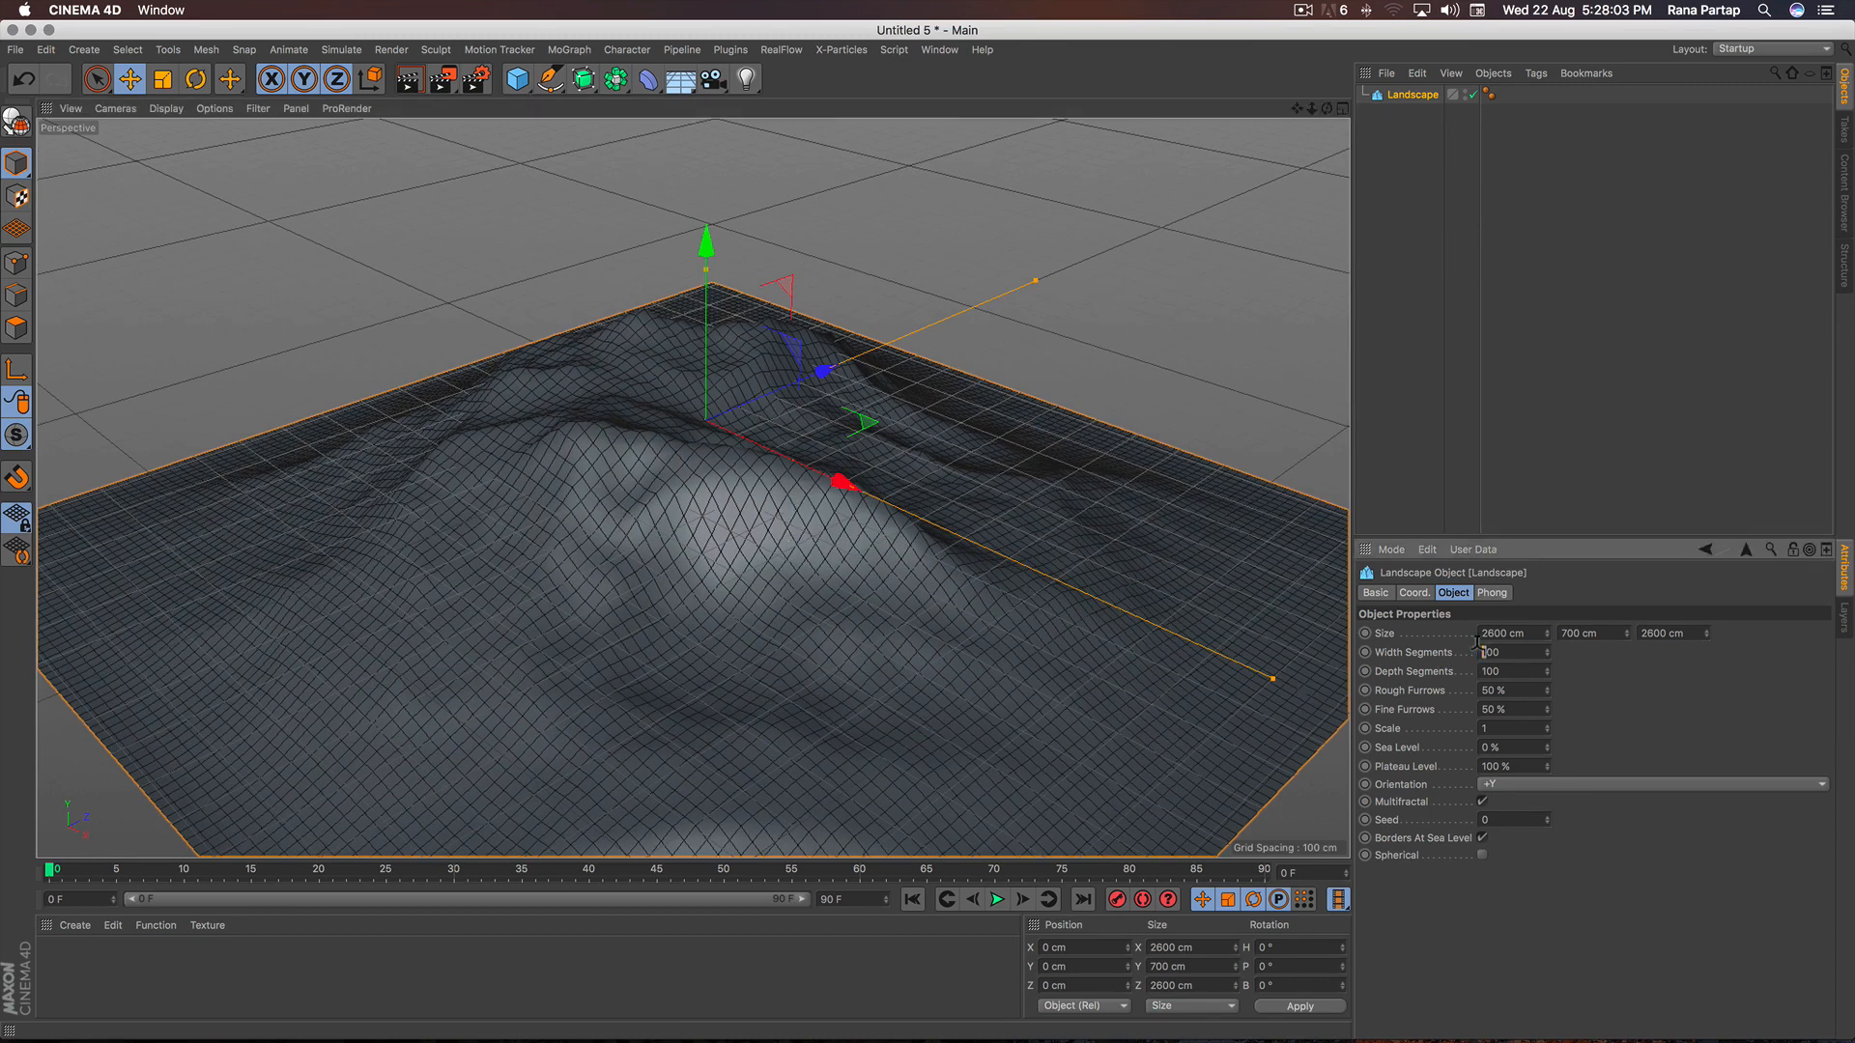
{"action": "type", "text": "200"}
{"action": "key", "text": "Return"}
{"action": "left_click_drag", "start_coordinate": [668, 502], "coordinate": [664, 570], "text": "alt"}
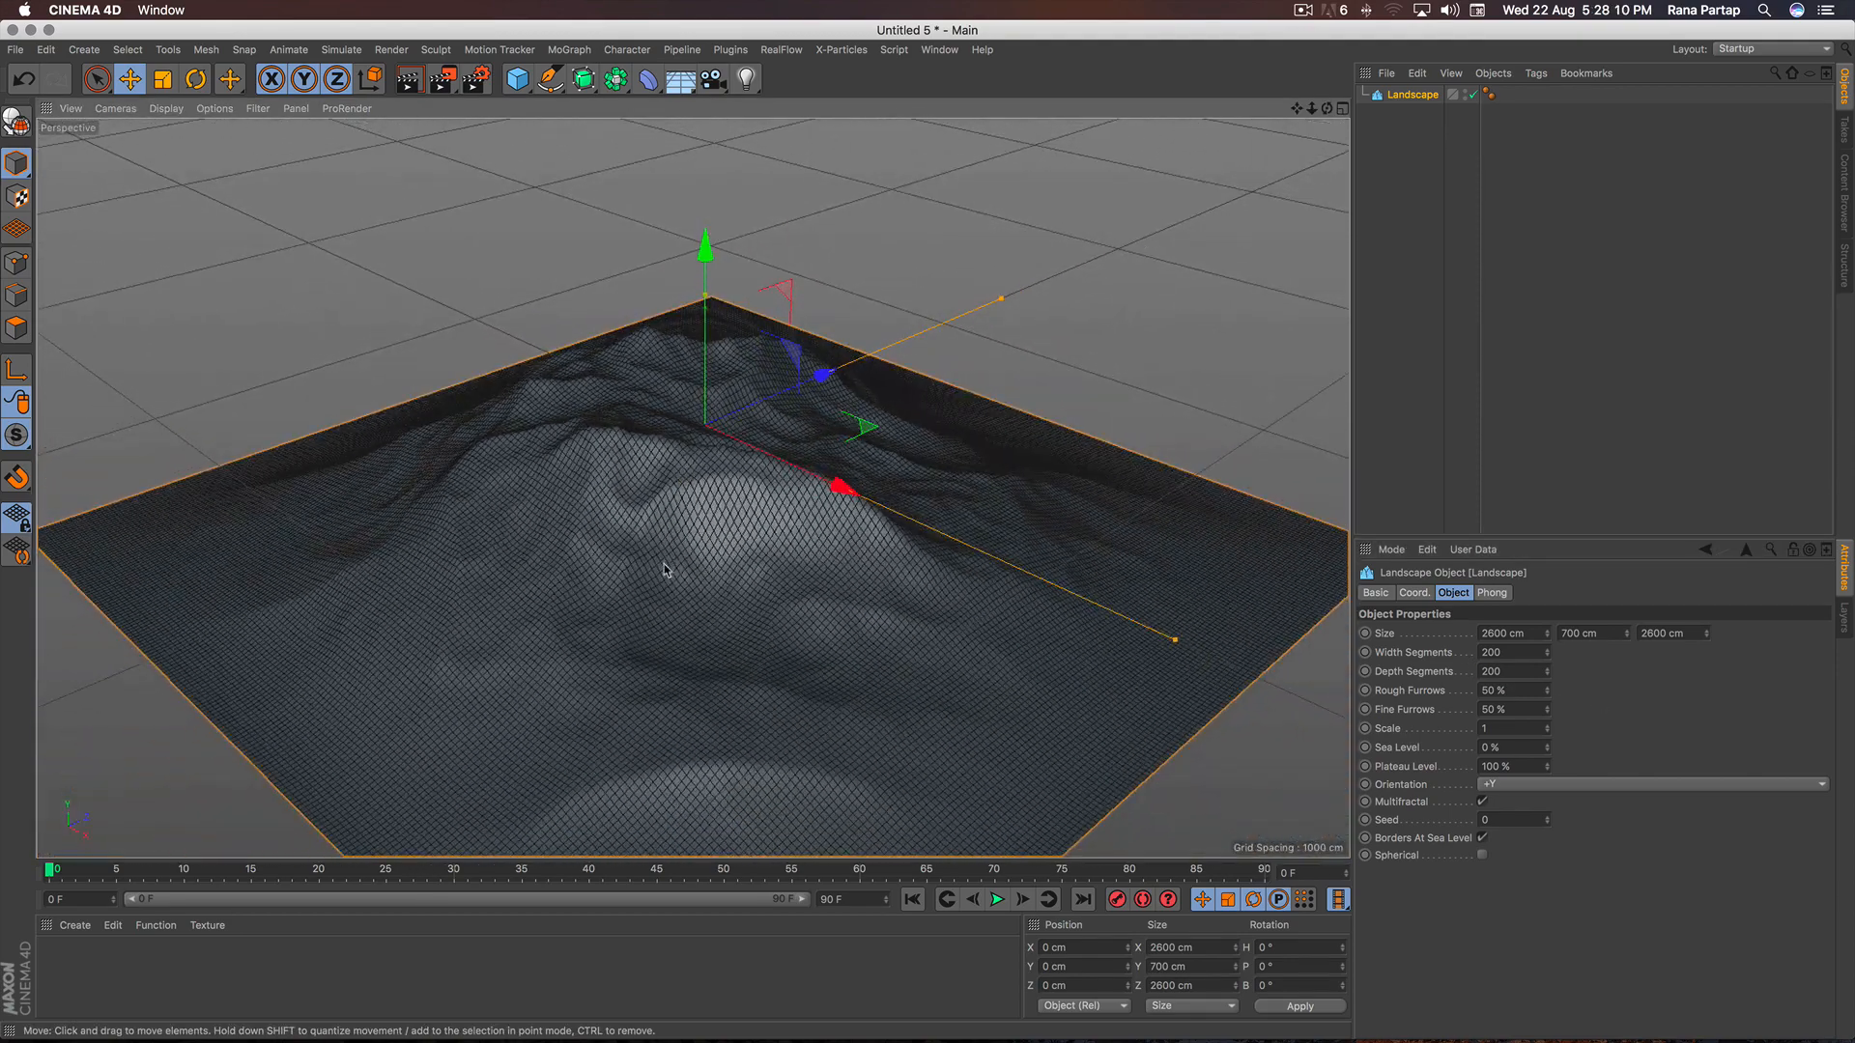
Add a cube, raise it above the landscape to about Y 190 cm, and resize it to about 118 × 27 × 200 cm.
{"action": "left_click", "coordinate": [518, 78]}
{"action": "left_click", "coordinate": [687, 103]}
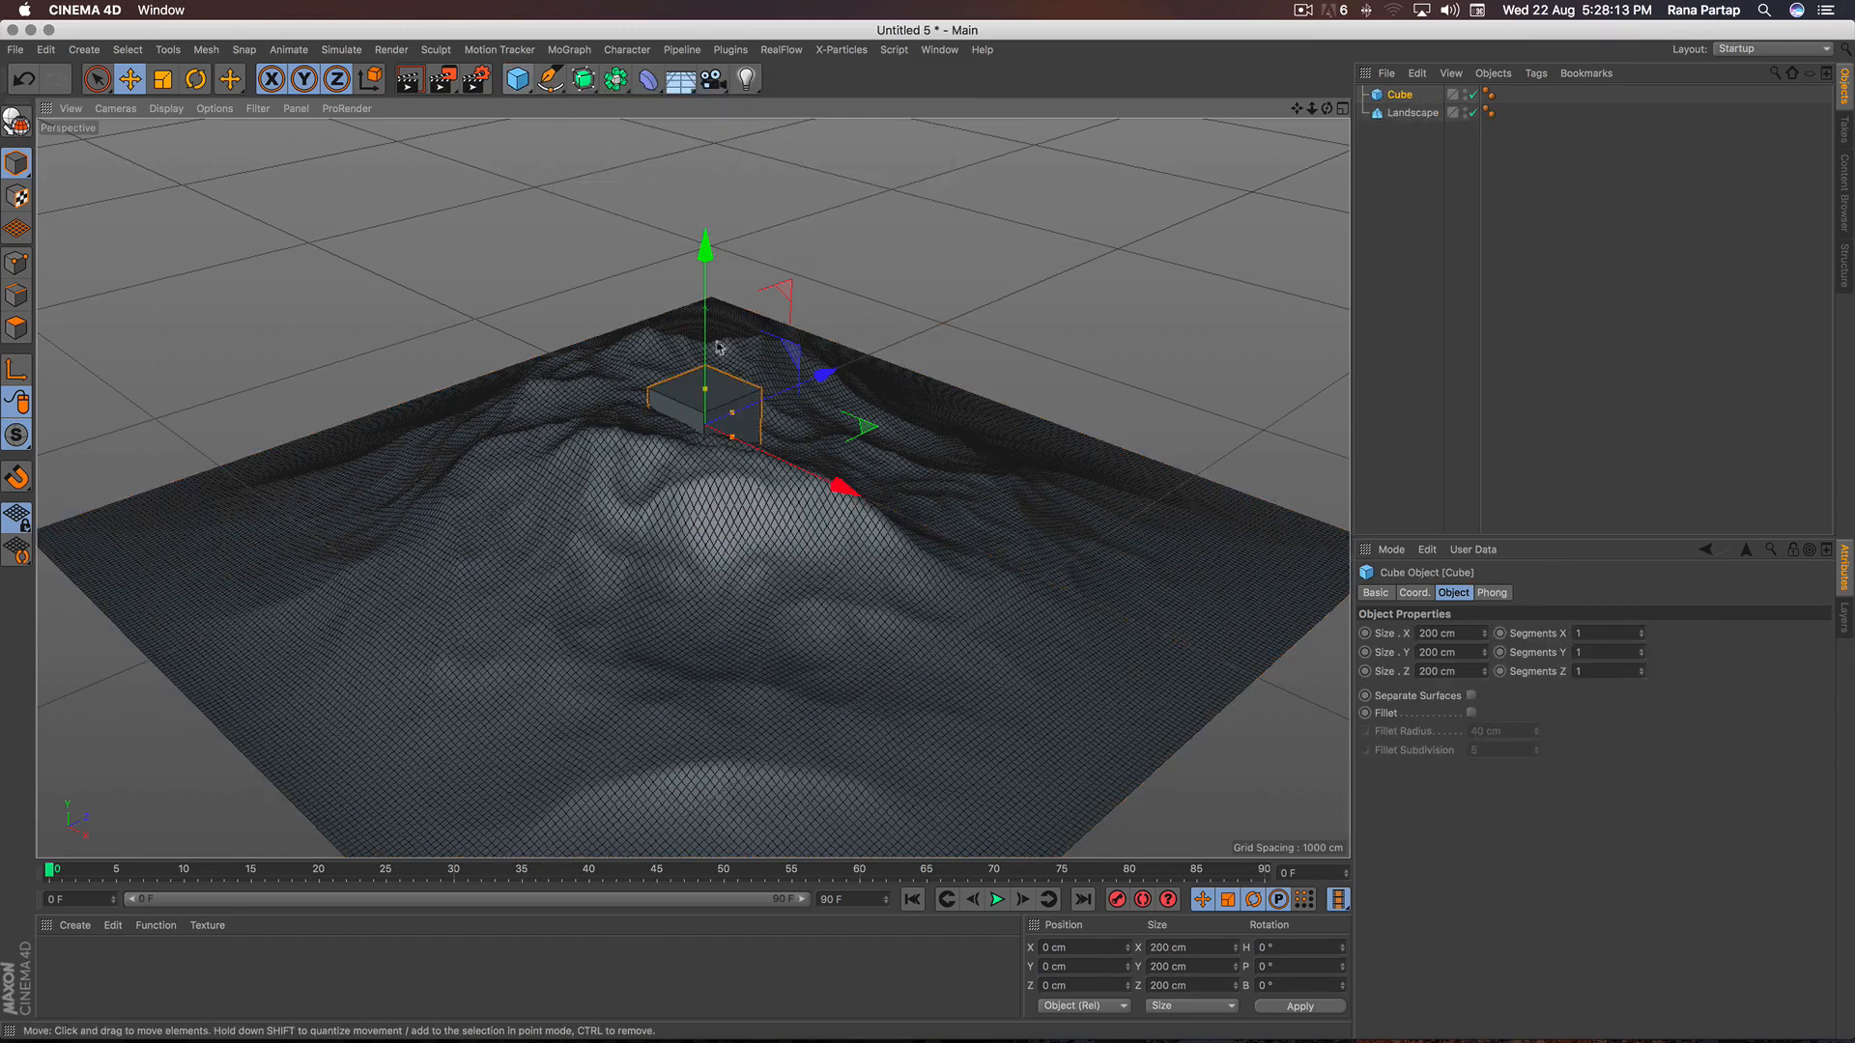
{"action": "scroll", "coordinate": [736, 256], "scroll_direction": "up", "scroll_amount": 5}
{"action": "left_click_drag", "start_coordinate": [697, 314], "coordinate": [708, 447]}
{"action": "scroll", "coordinate": [700, 305], "scroll_direction": "up", "scroll_amount": 5}
{"action": "scroll", "coordinate": [716, 364], "scroll_direction": "up", "scroll_amount": 4}
{"action": "left_click_drag", "start_coordinate": [716, 364], "coordinate": [705, 477], "text": "alt"}
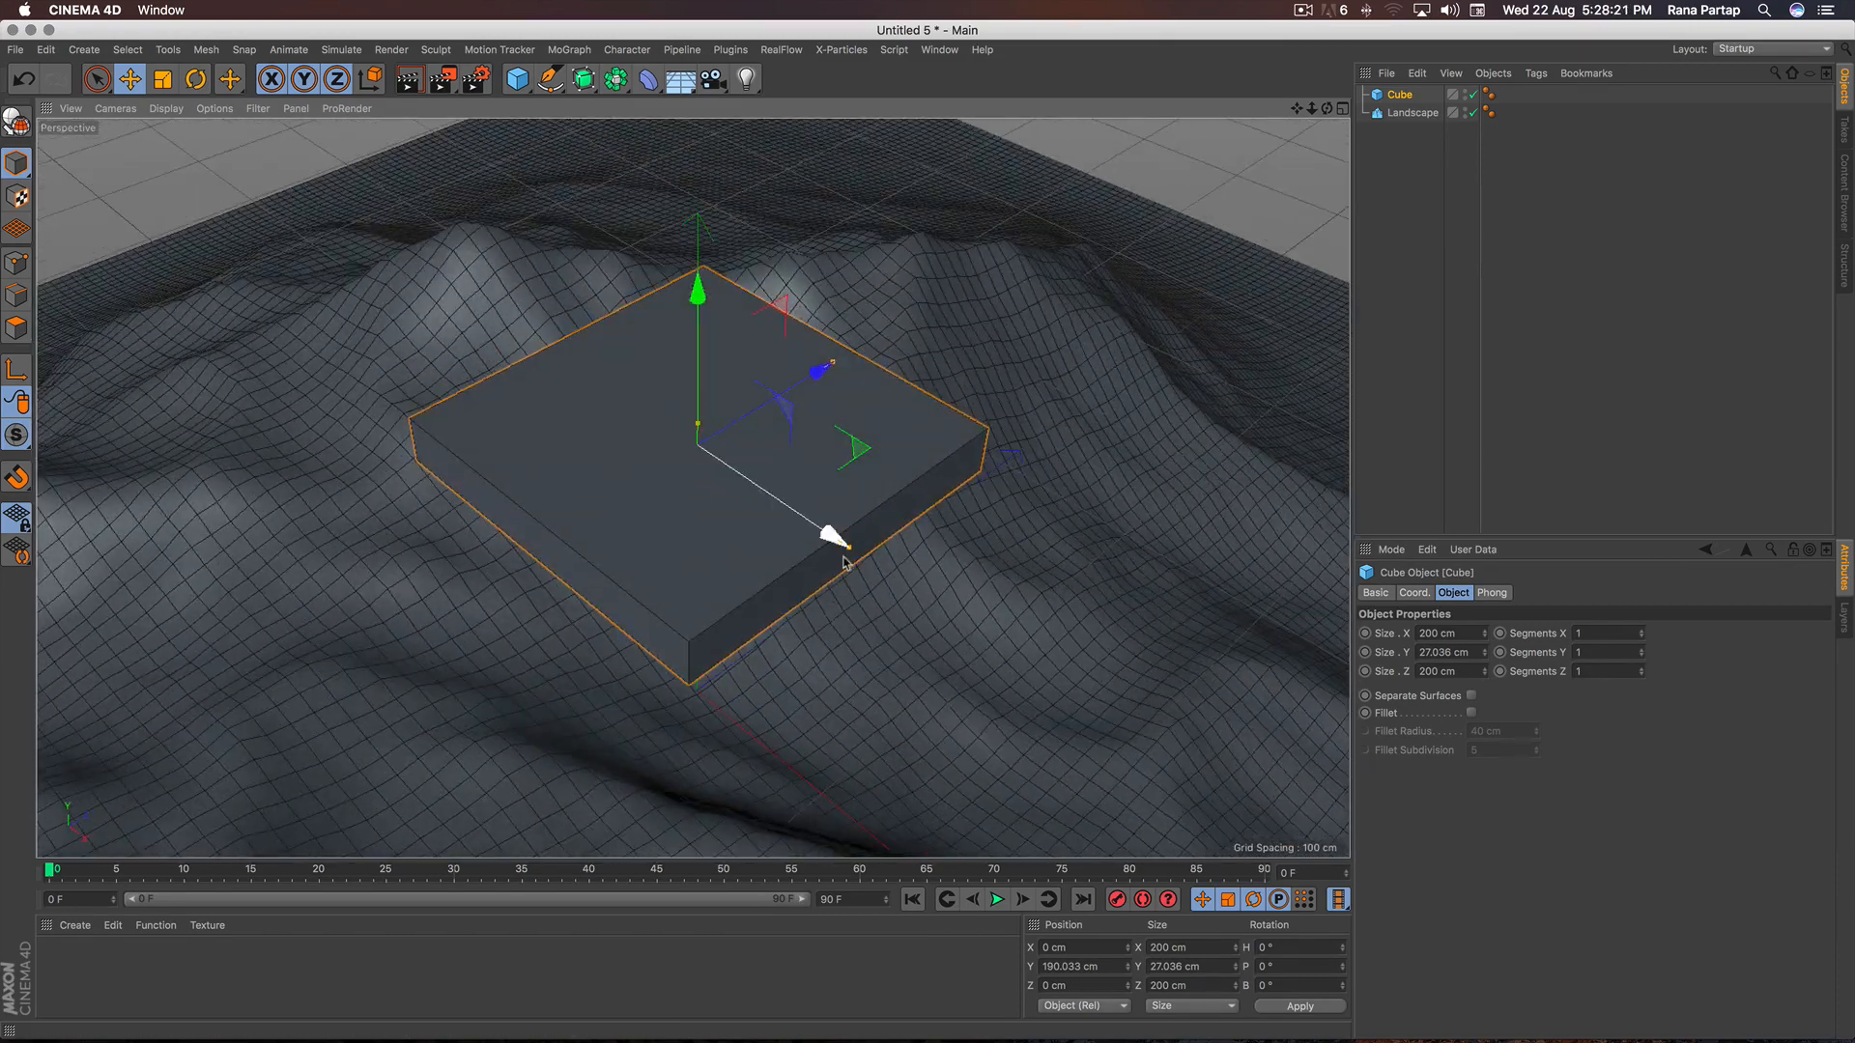
{"action": "mouse_move", "coordinate": [843, 562]}
{"action": "left_mouse_down"}
{"action": "mouse_move", "coordinate": [720, 480]}
{"action": "mouse_move", "coordinate": [716, 415]}
{"action": "left_mouse_up"}
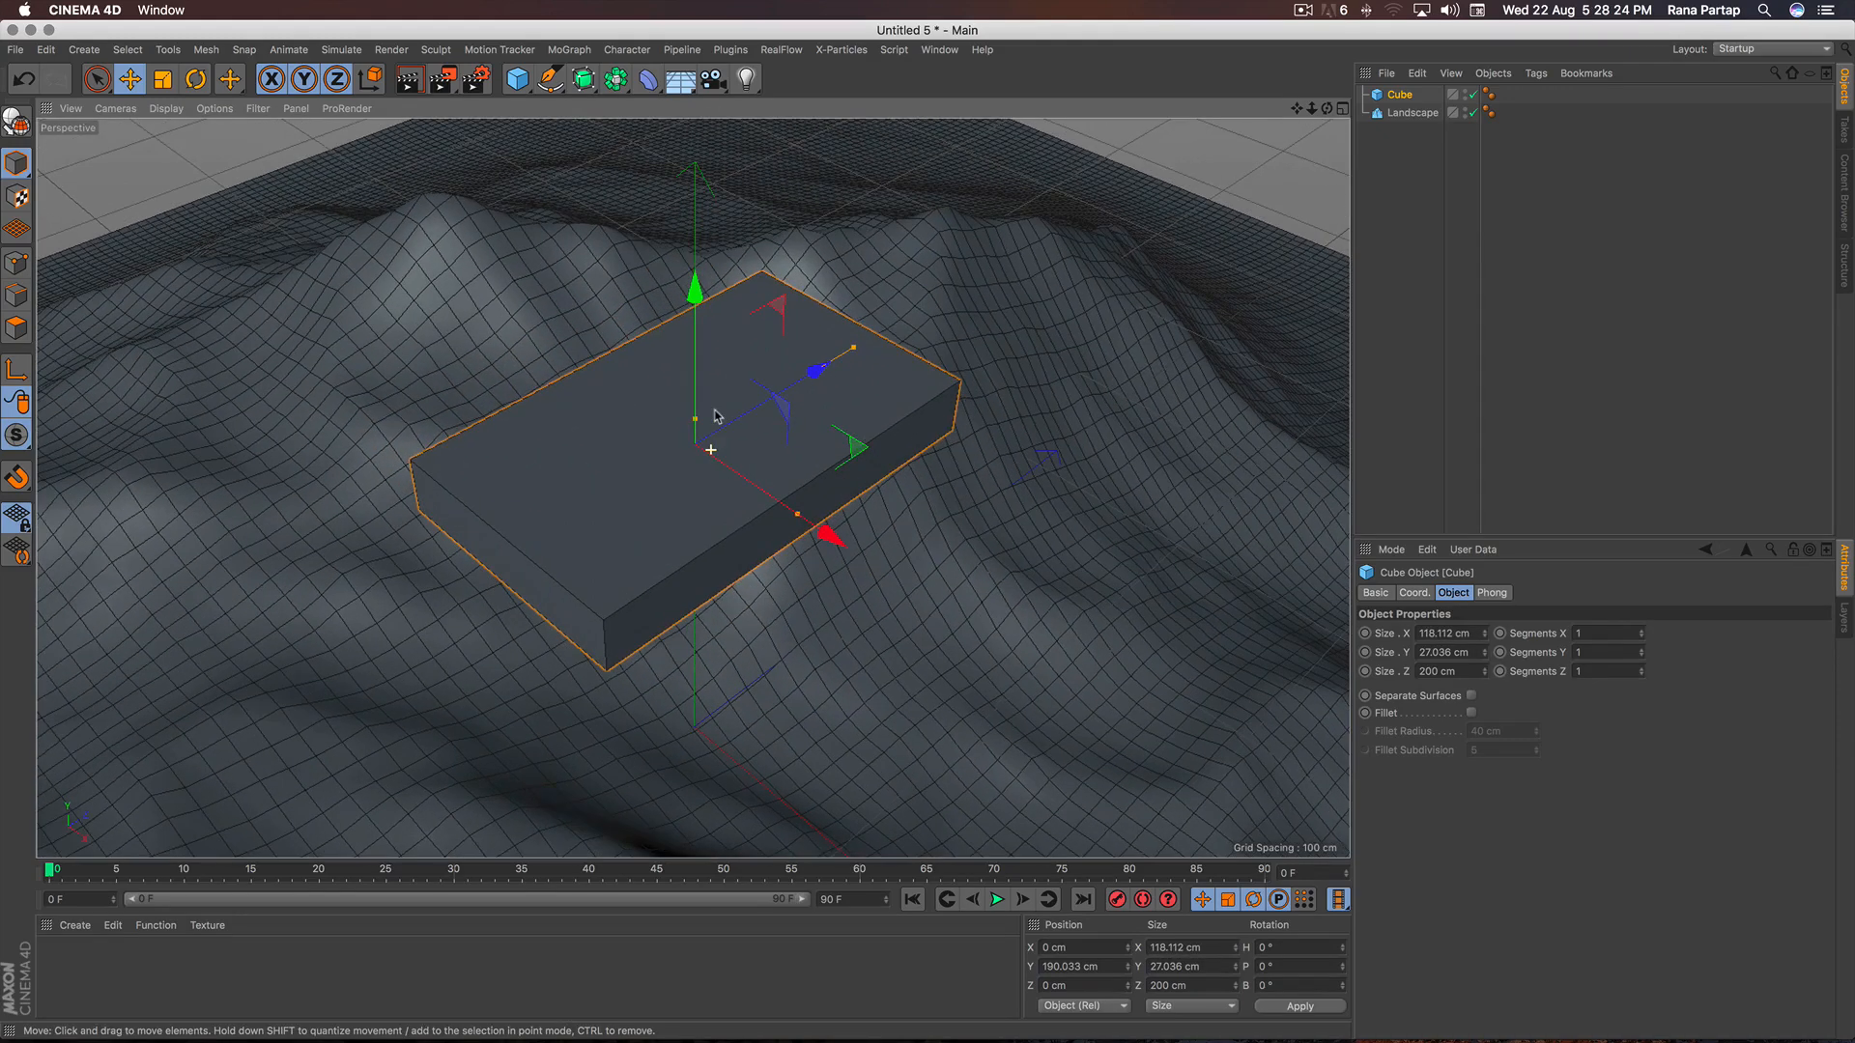
Set the cube's X, Y and Z segments to 13 each.
{"action": "left_click", "coordinate": [166, 110]}
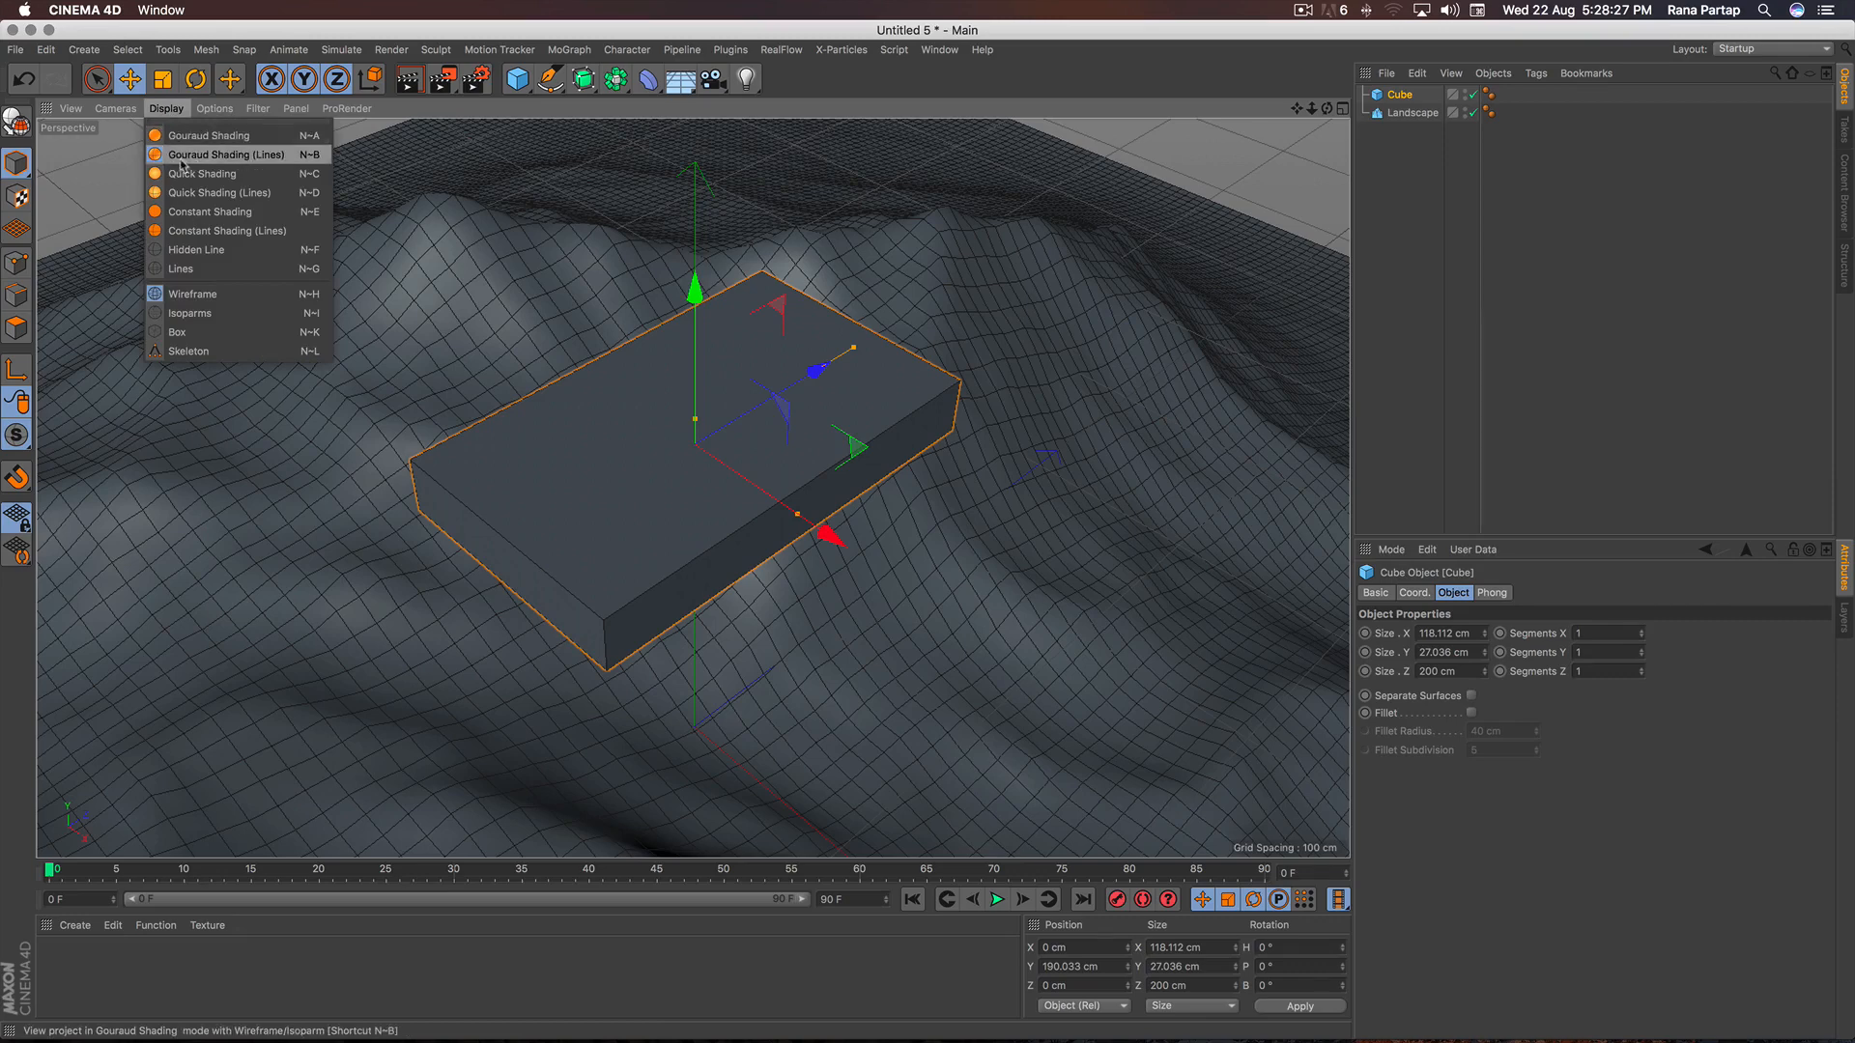
{"action": "left_click", "coordinate": [208, 160]}
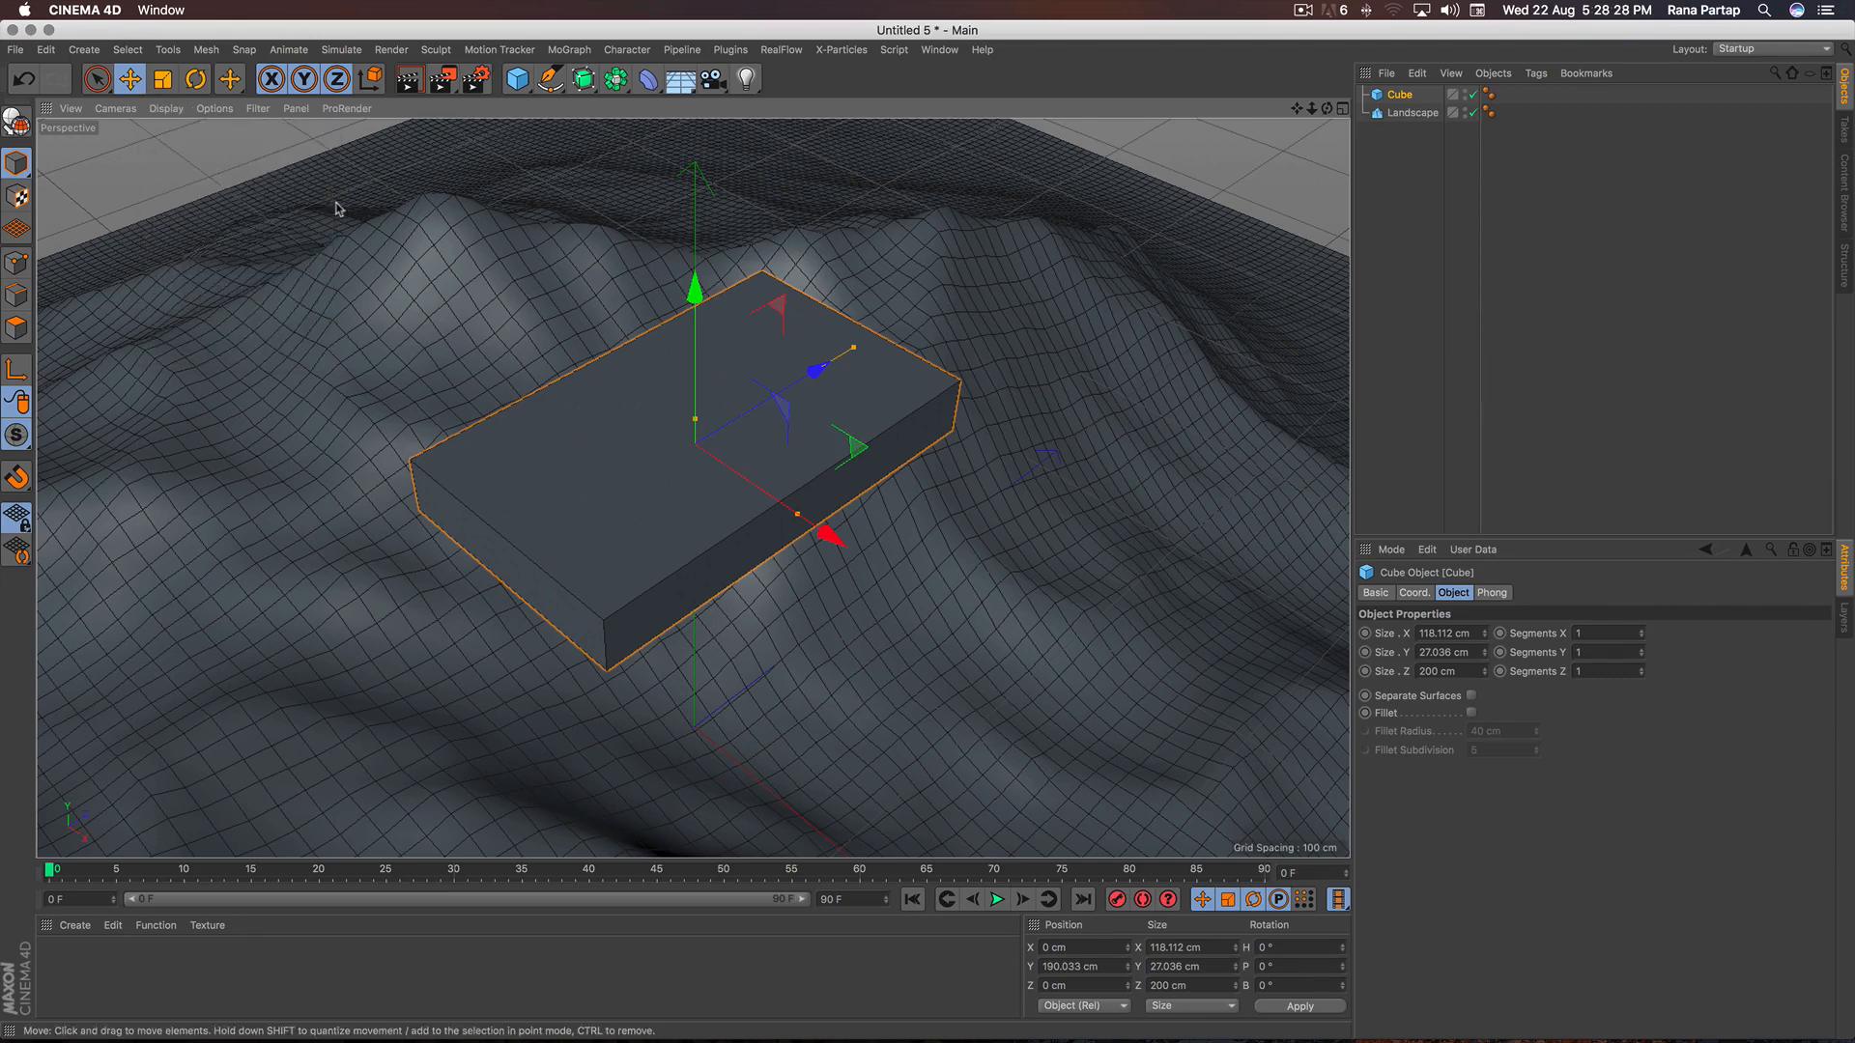
{"action": "left_click", "coordinate": [1596, 630]}
{"action": "type", "text": "13"}
{"action": "key", "text": "Tab"}
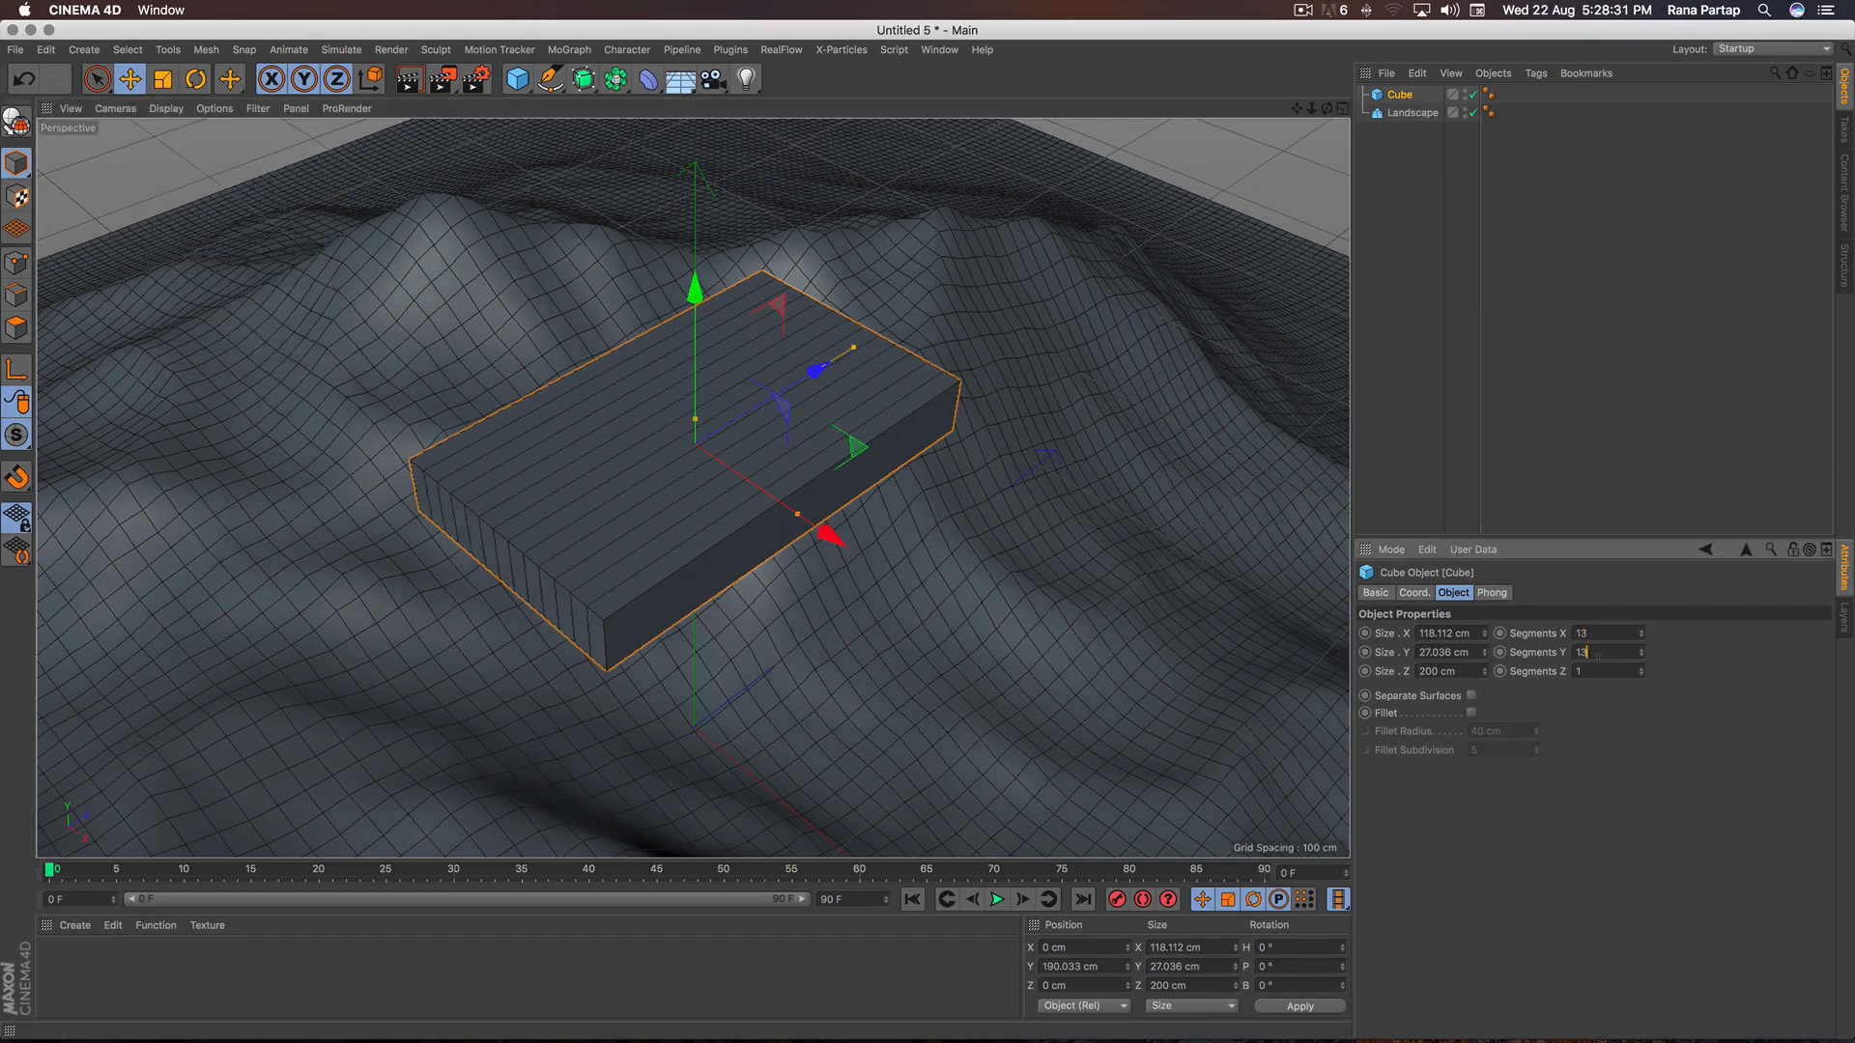
{"action": "type", "text": "13"}
{"action": "key", "text": "Tab"}
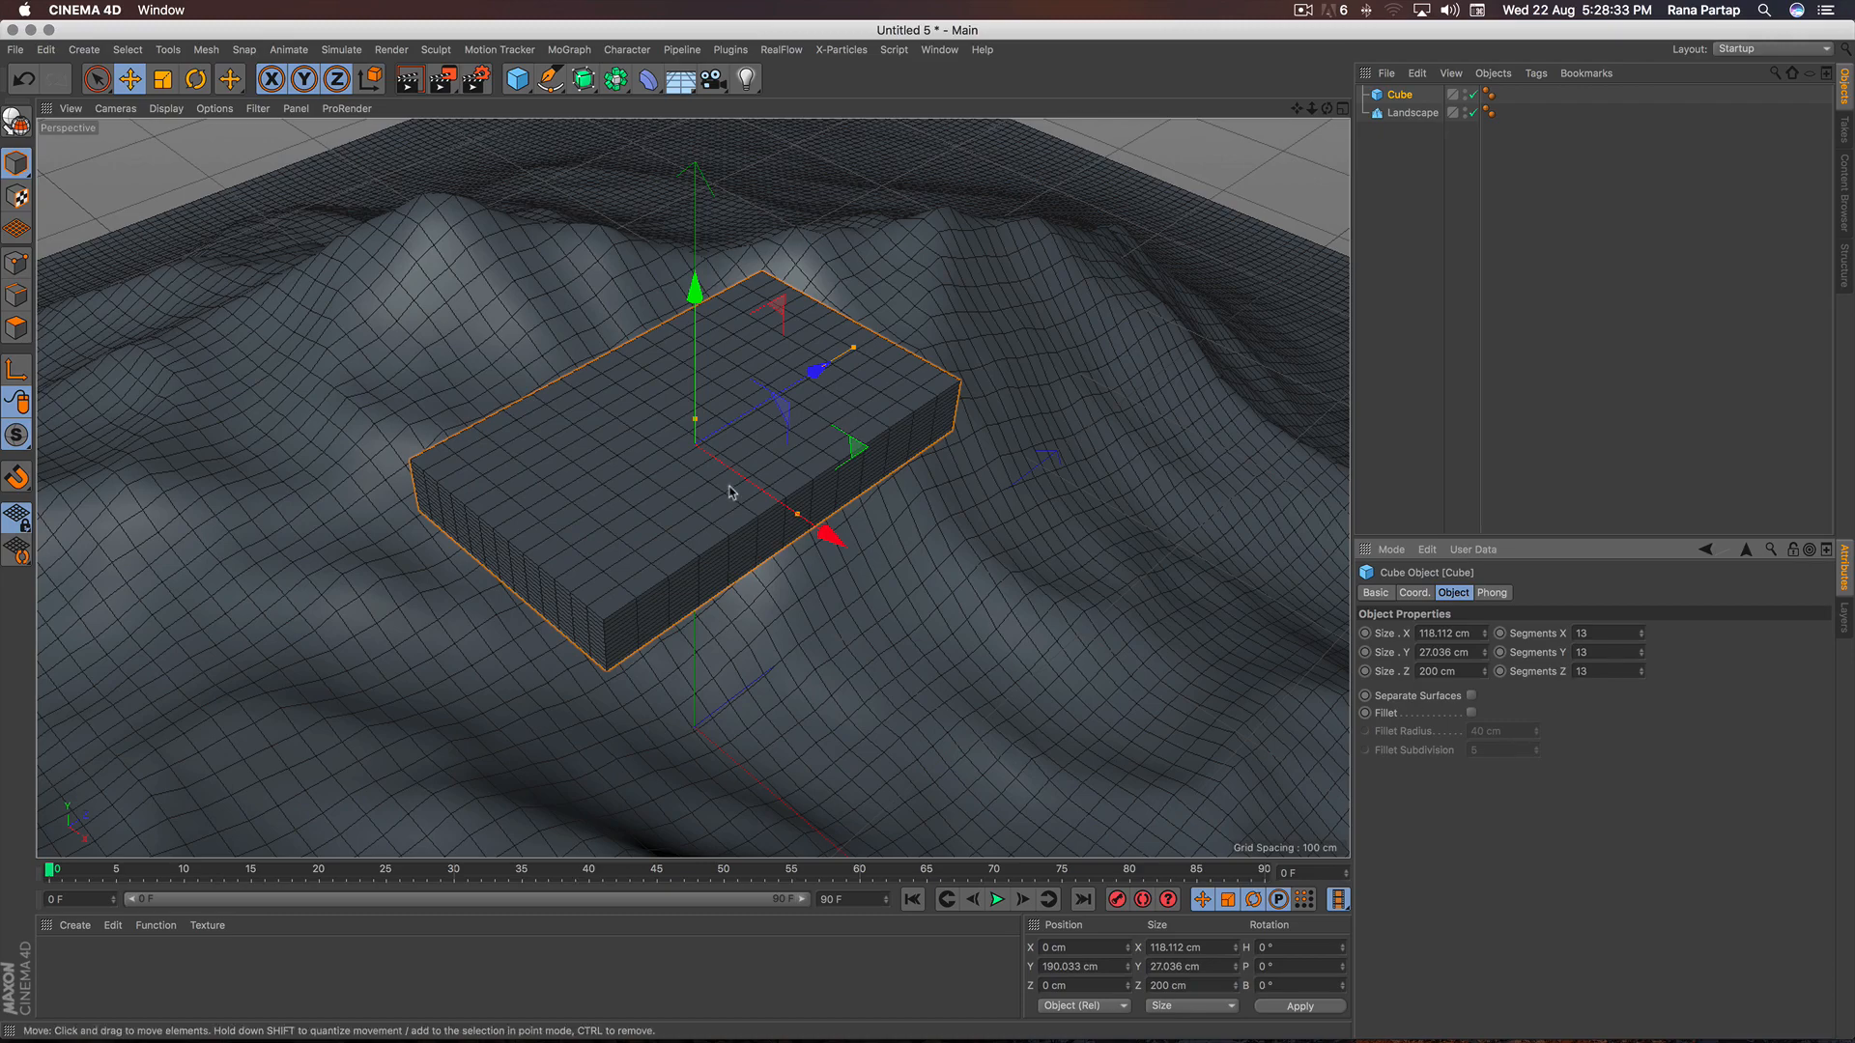
Add a Surface deformer as a child of the cube and assign the landscape as its surface.
{"action": "right_click_drag", "start_coordinate": [724, 460], "coordinate": [667, 668], "text": "alt"}
{"action": "mouse_move", "coordinate": [680, 533]}
{"action": "left_mouse_down", "text": "alt"}
{"action": "mouse_move", "coordinate": [683, 458]}
{"action": "mouse_move", "coordinate": [675, 518]}
{"action": "left_mouse_up", "text": "alt"}
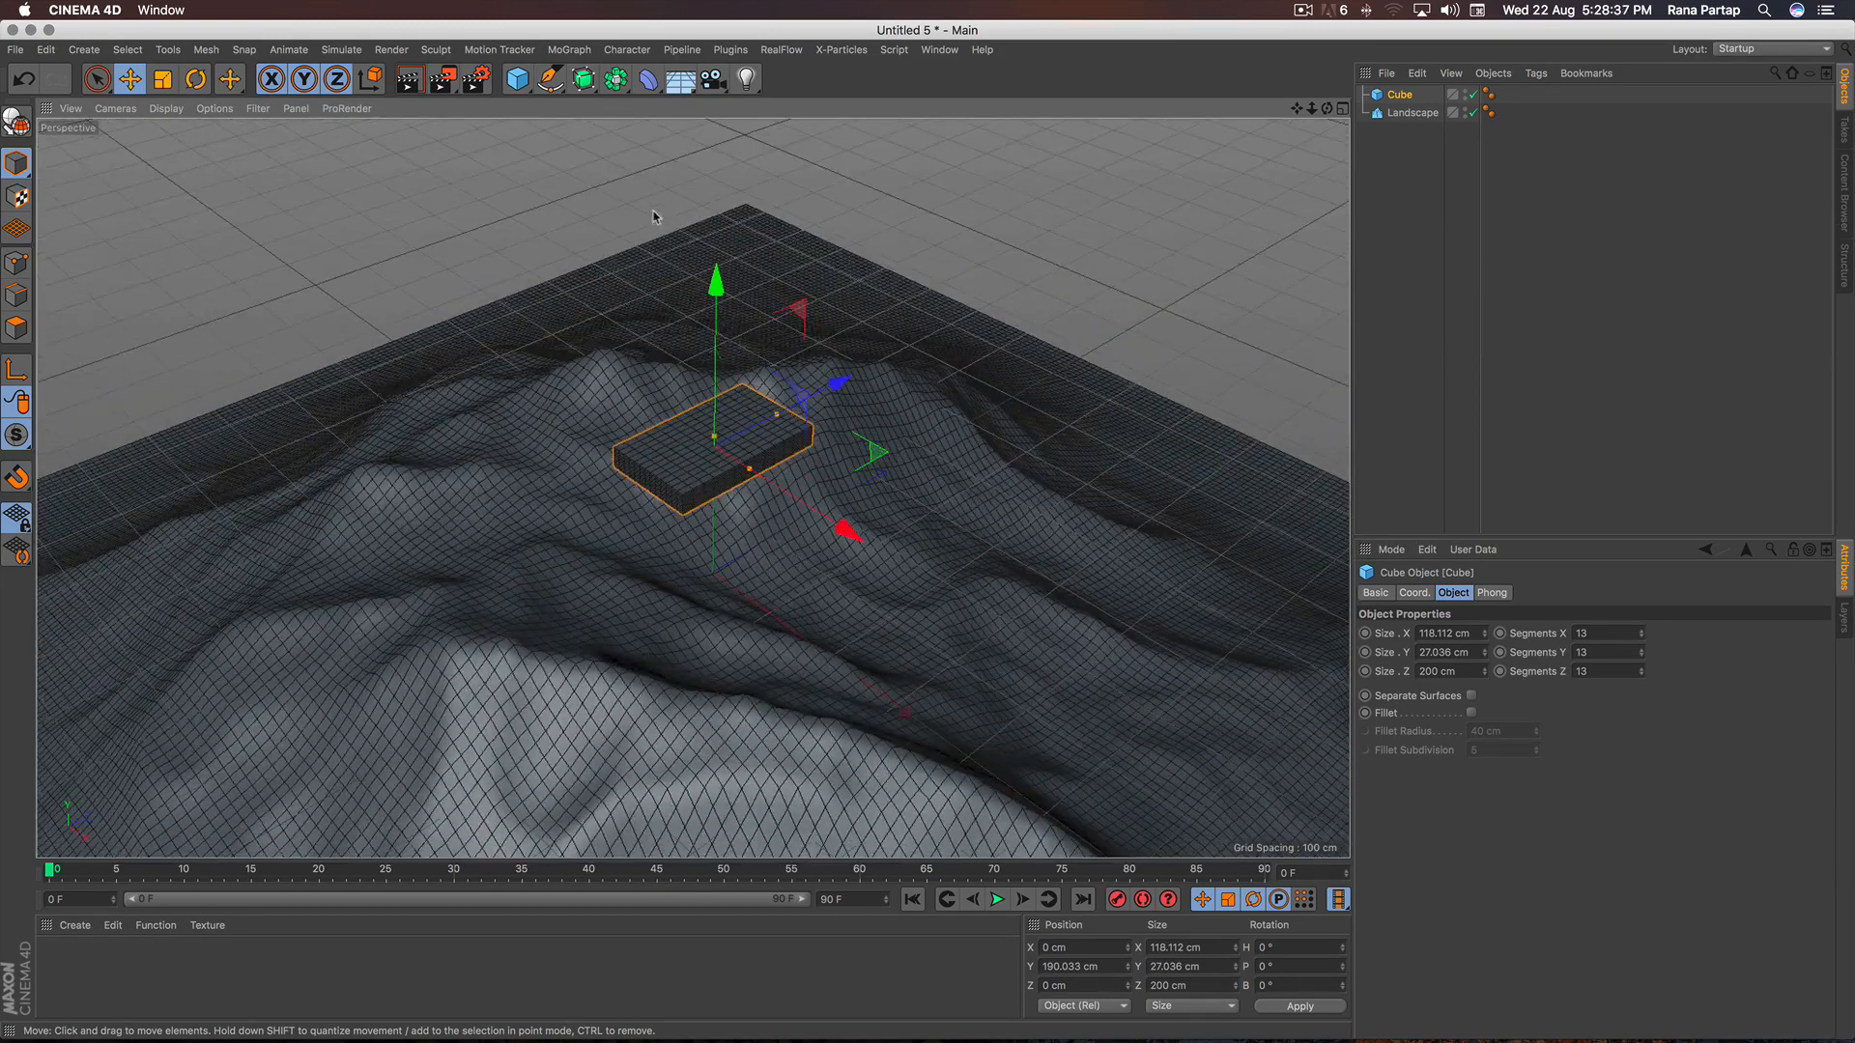
{"action": "left_click", "coordinate": [647, 79]}
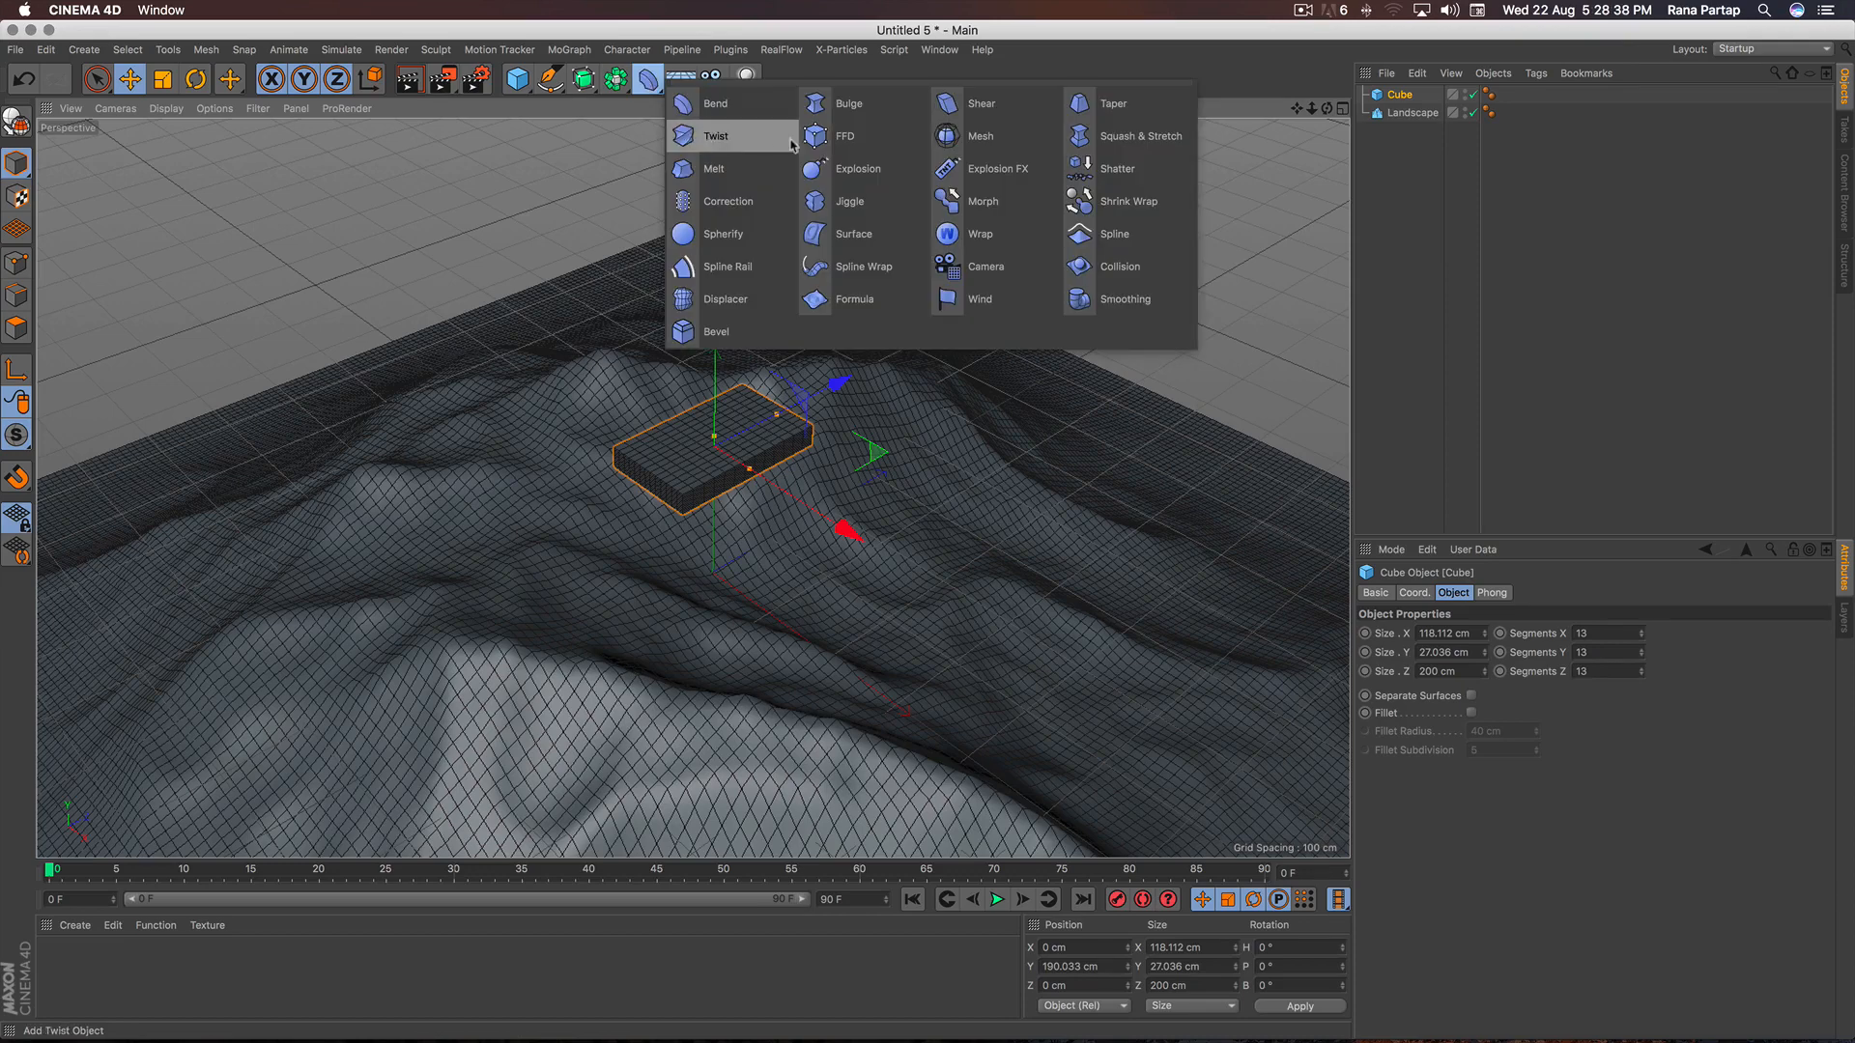
{"action": "left_click", "coordinate": [885, 243]}
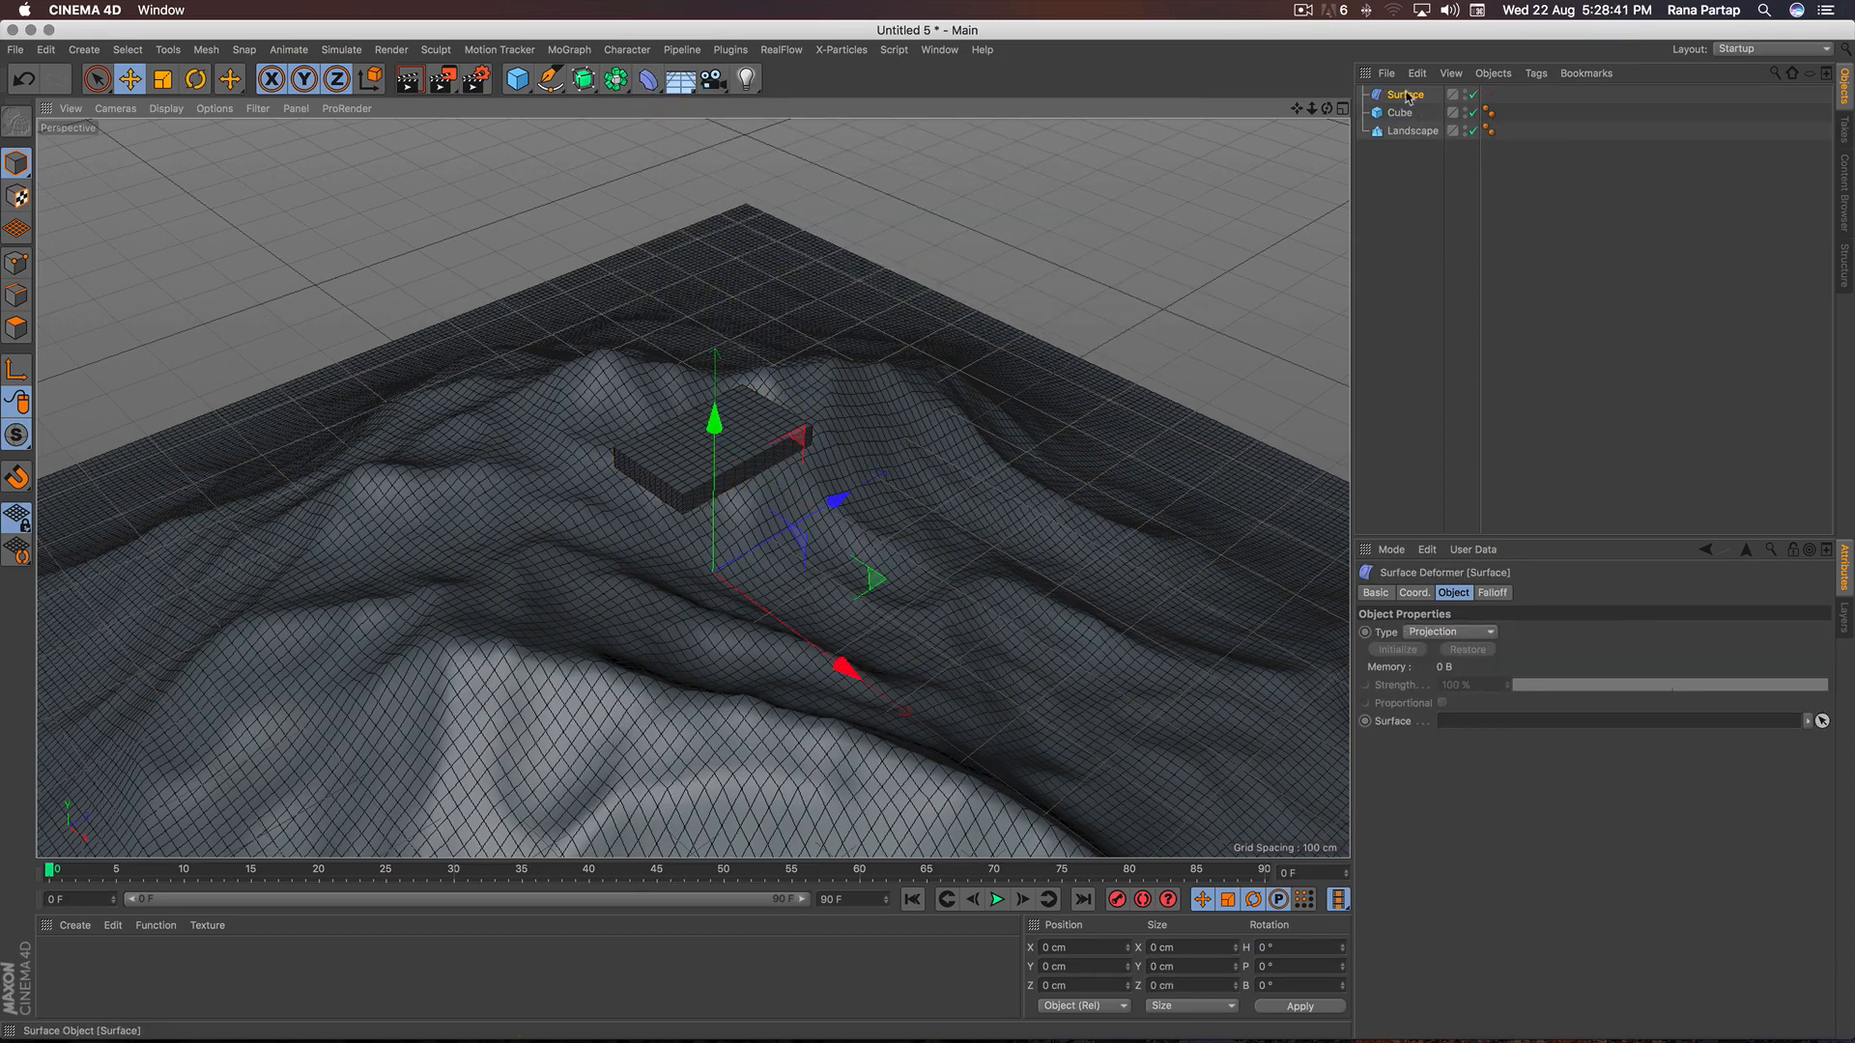
{"action": "left_click_drag", "start_coordinate": [1406, 96], "coordinate": [1490, 725]}
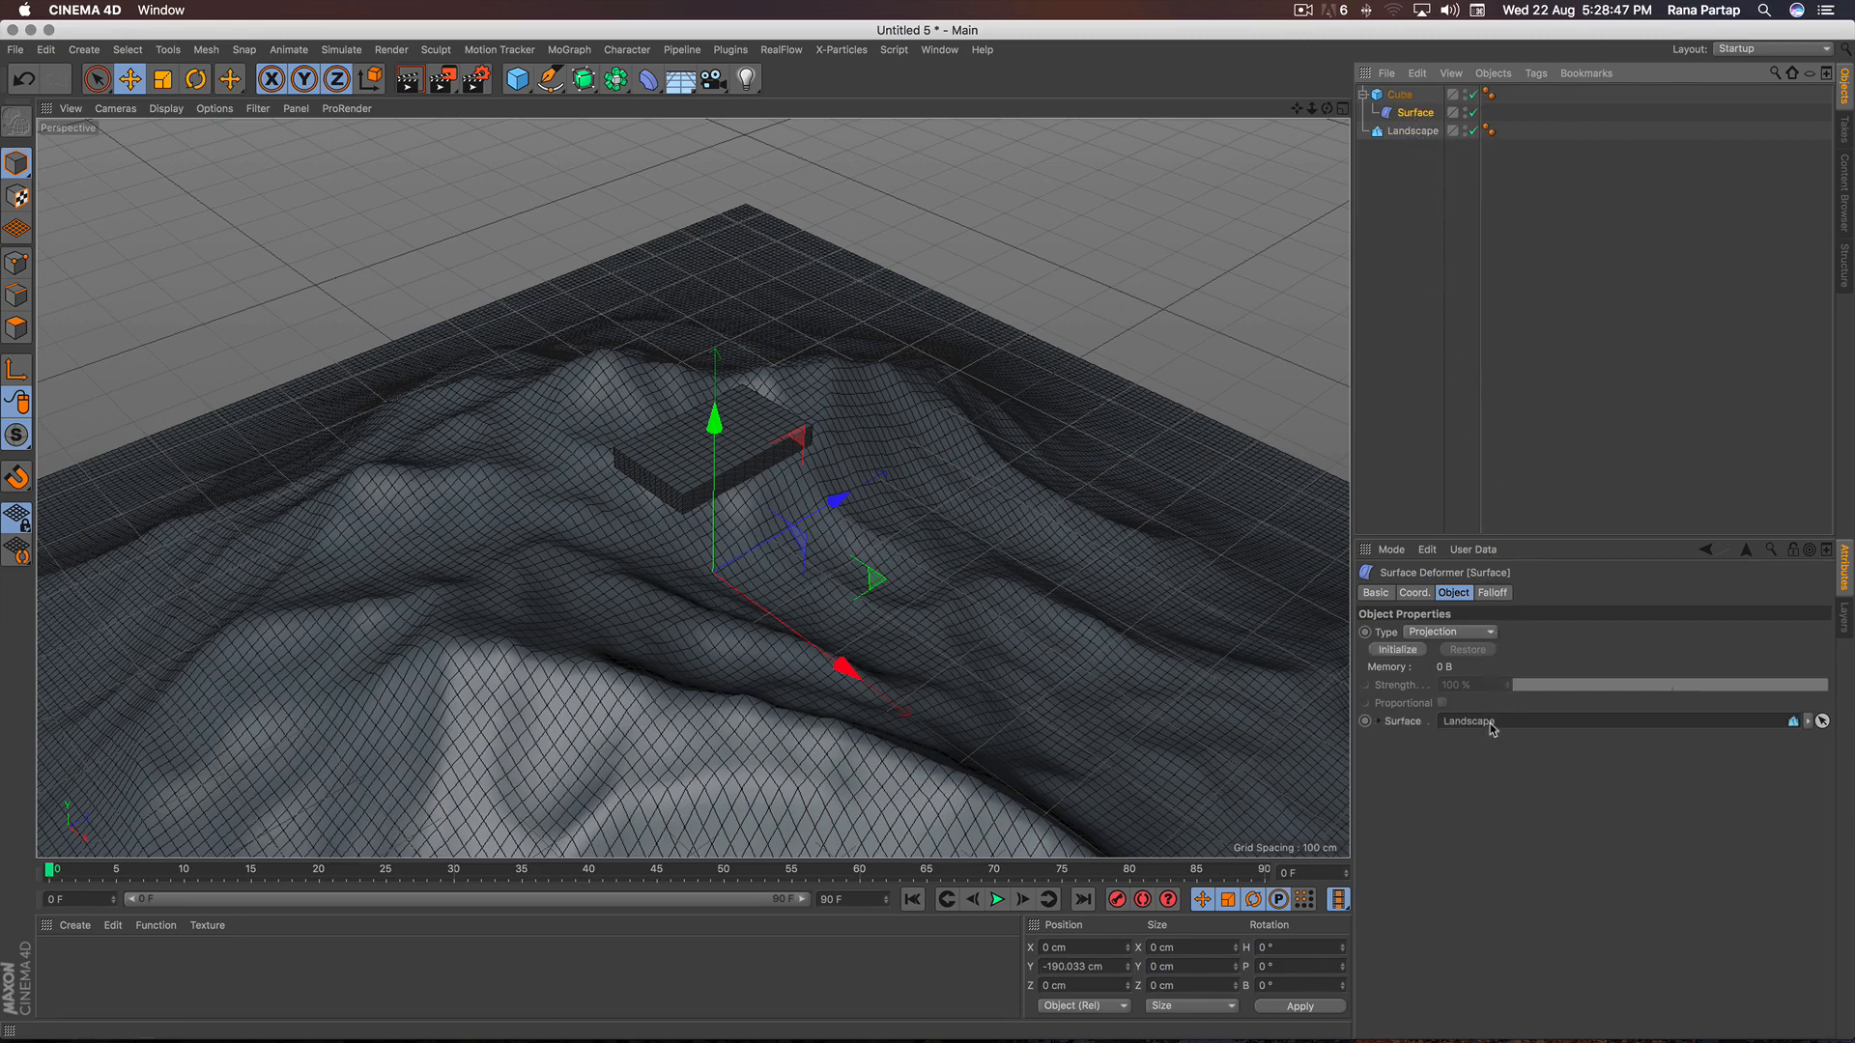
Set the Surface deformer's type to Mapping (U,V) and its first two scale values to 1 and 0.1.
{"action": "left_click", "coordinate": [1478, 631]}
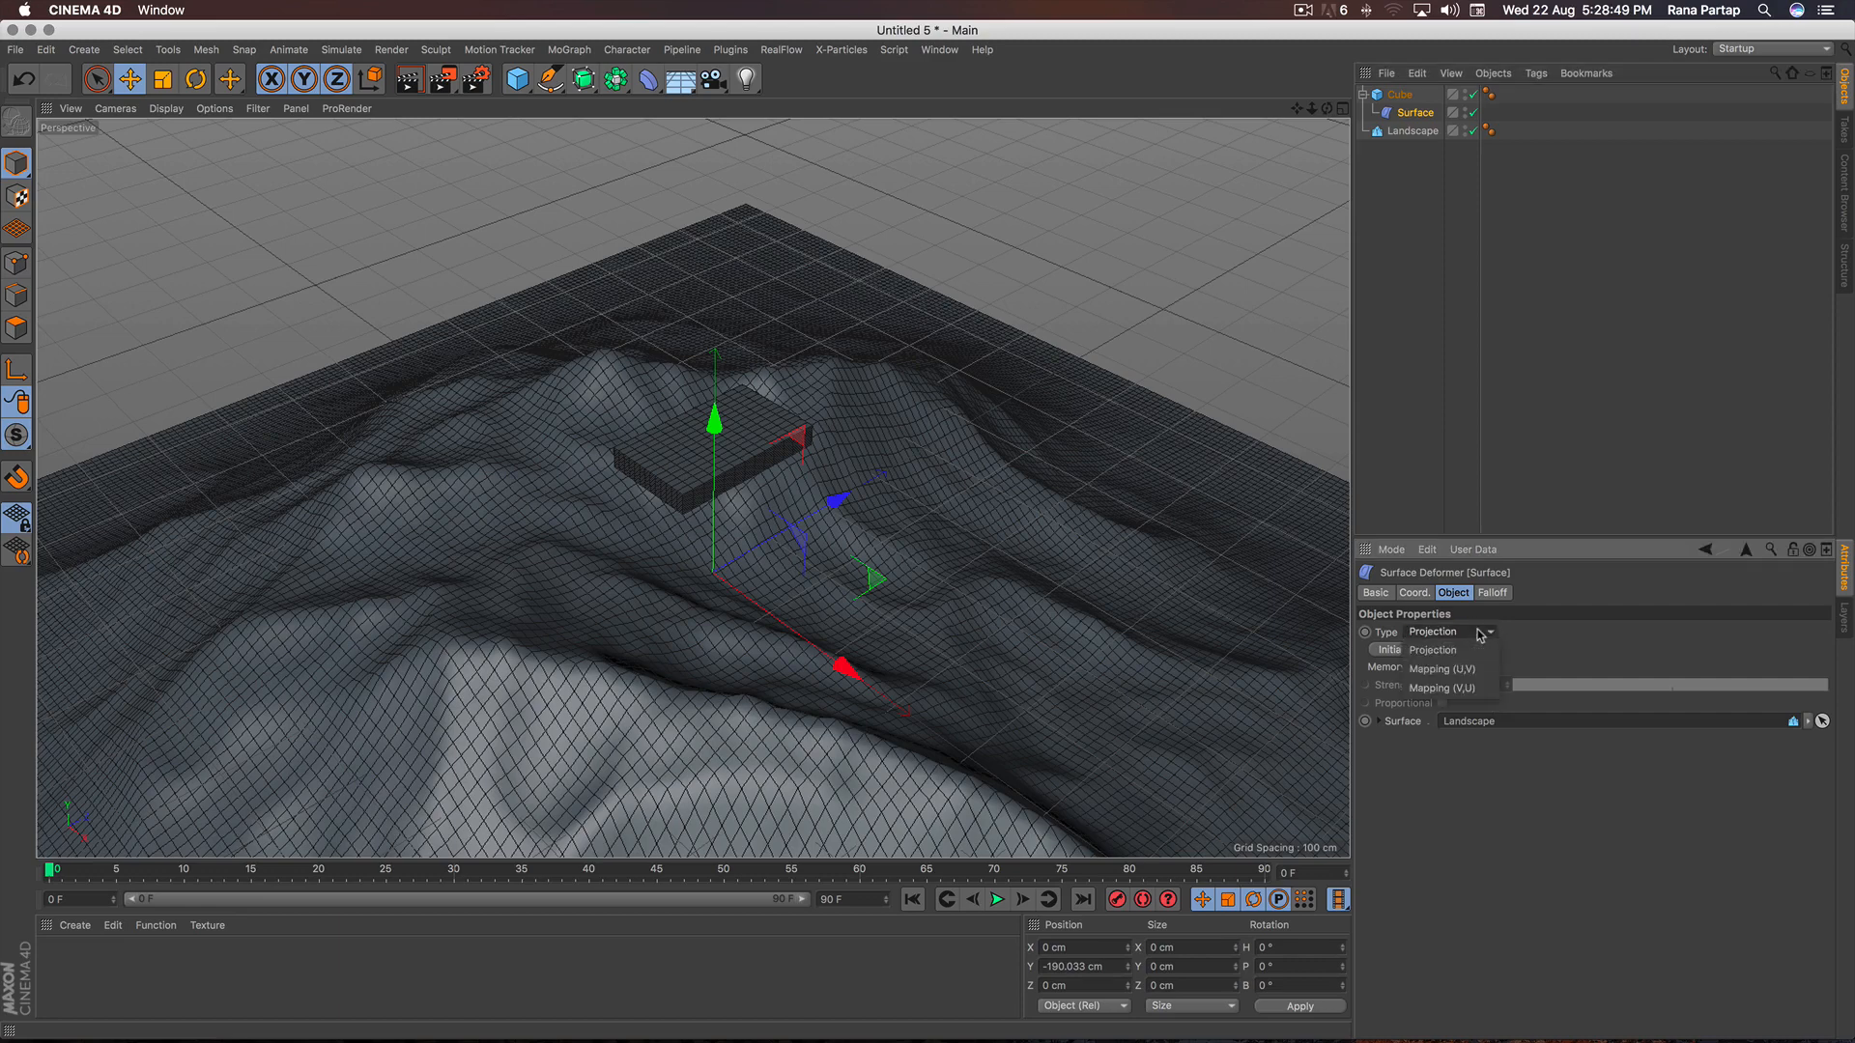
{"action": "left_click", "coordinate": [1478, 667]}
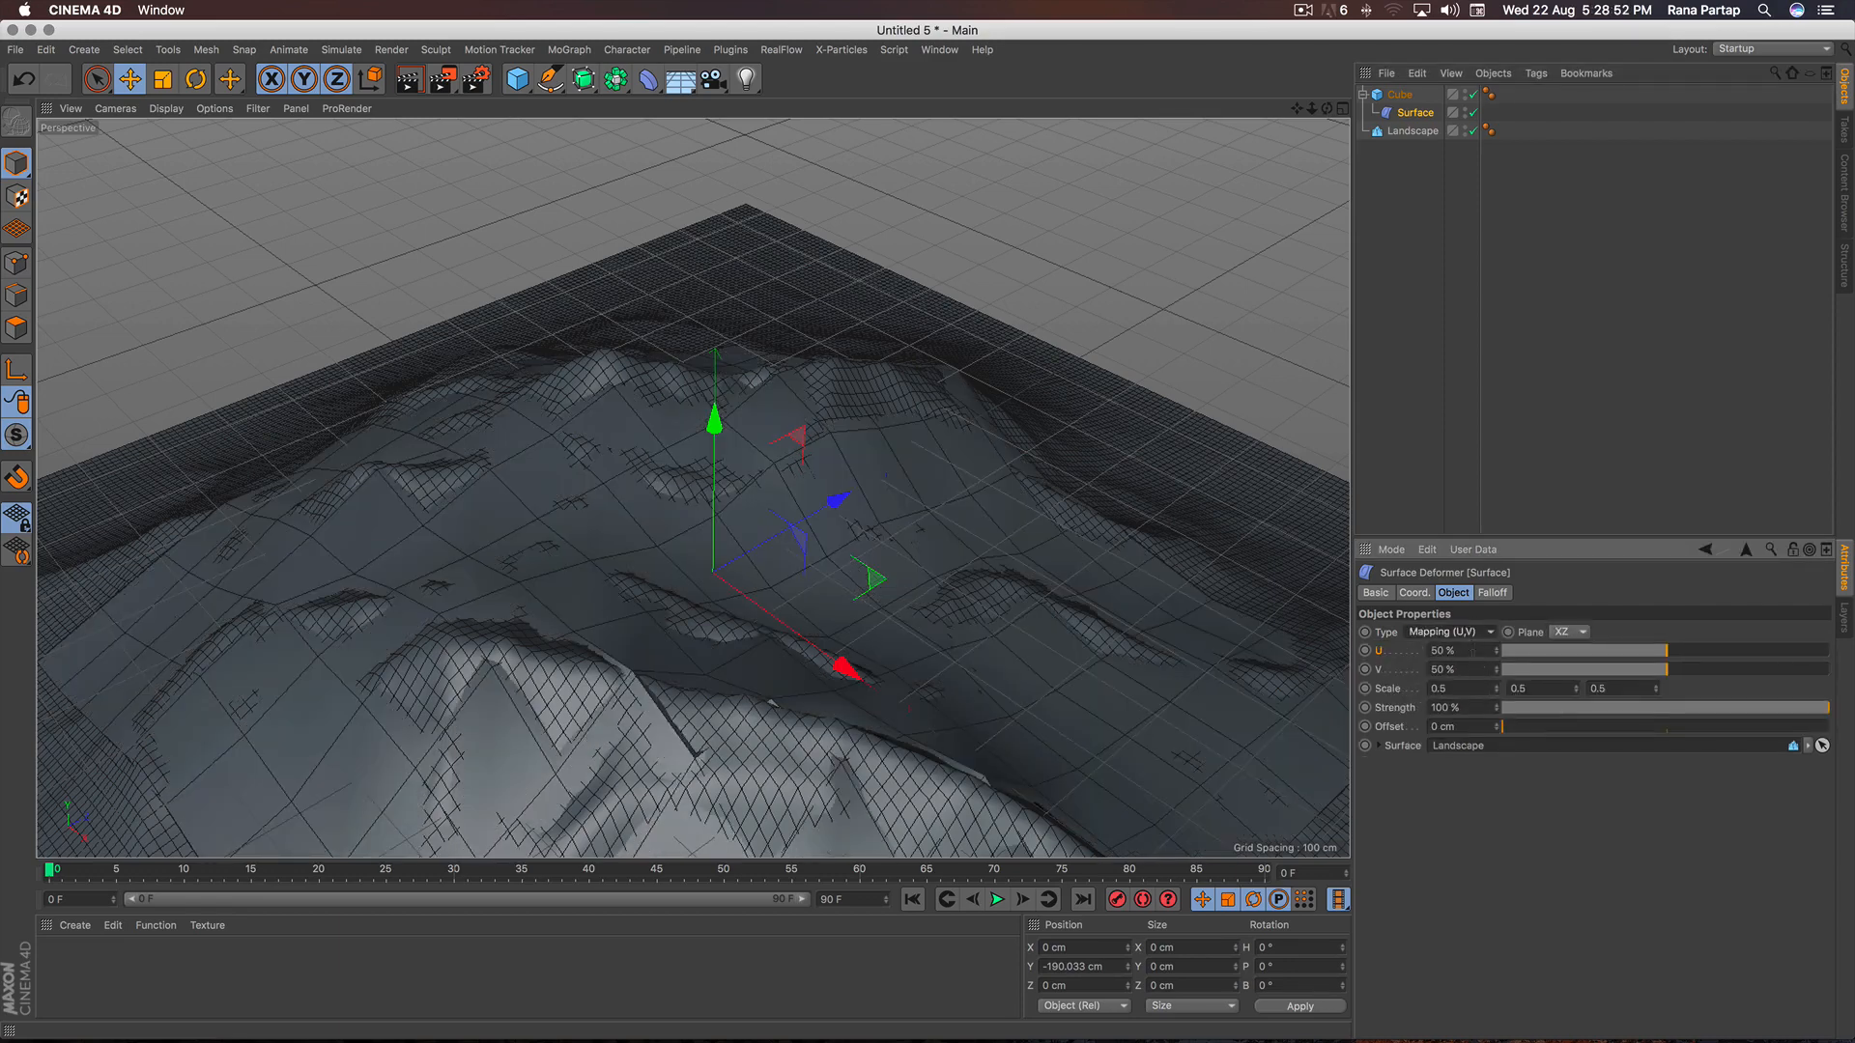
{"action": "scroll", "coordinate": [745, 733], "scroll_direction": "down", "scroll_amount": 5}
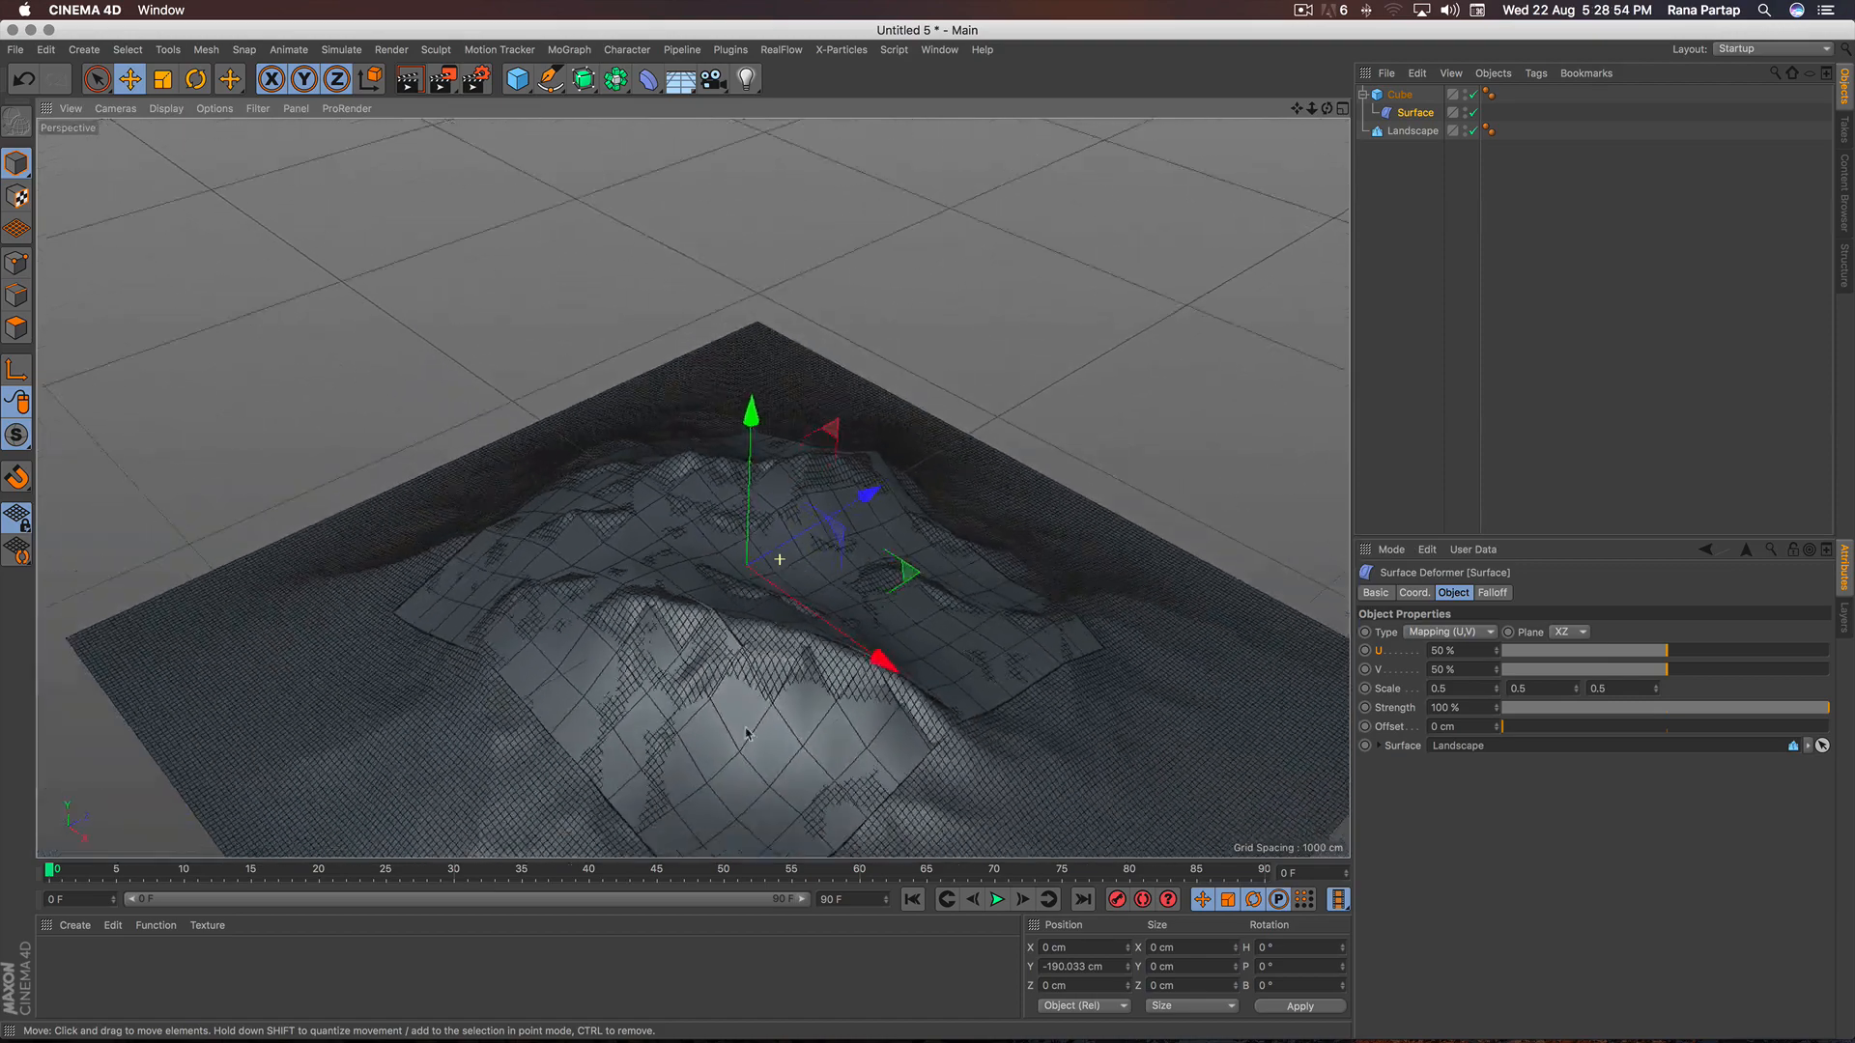
{"action": "right_click_drag", "start_coordinate": [745, 732], "coordinate": [740, 746], "text": "alt"}
{"action": "middle_click_drag", "start_coordinate": [693, 510], "coordinate": [698, 420], "text": "alt"}
{"action": "right_click_drag", "start_coordinate": [764, 552], "coordinate": [787, 505], "text": "alt"}
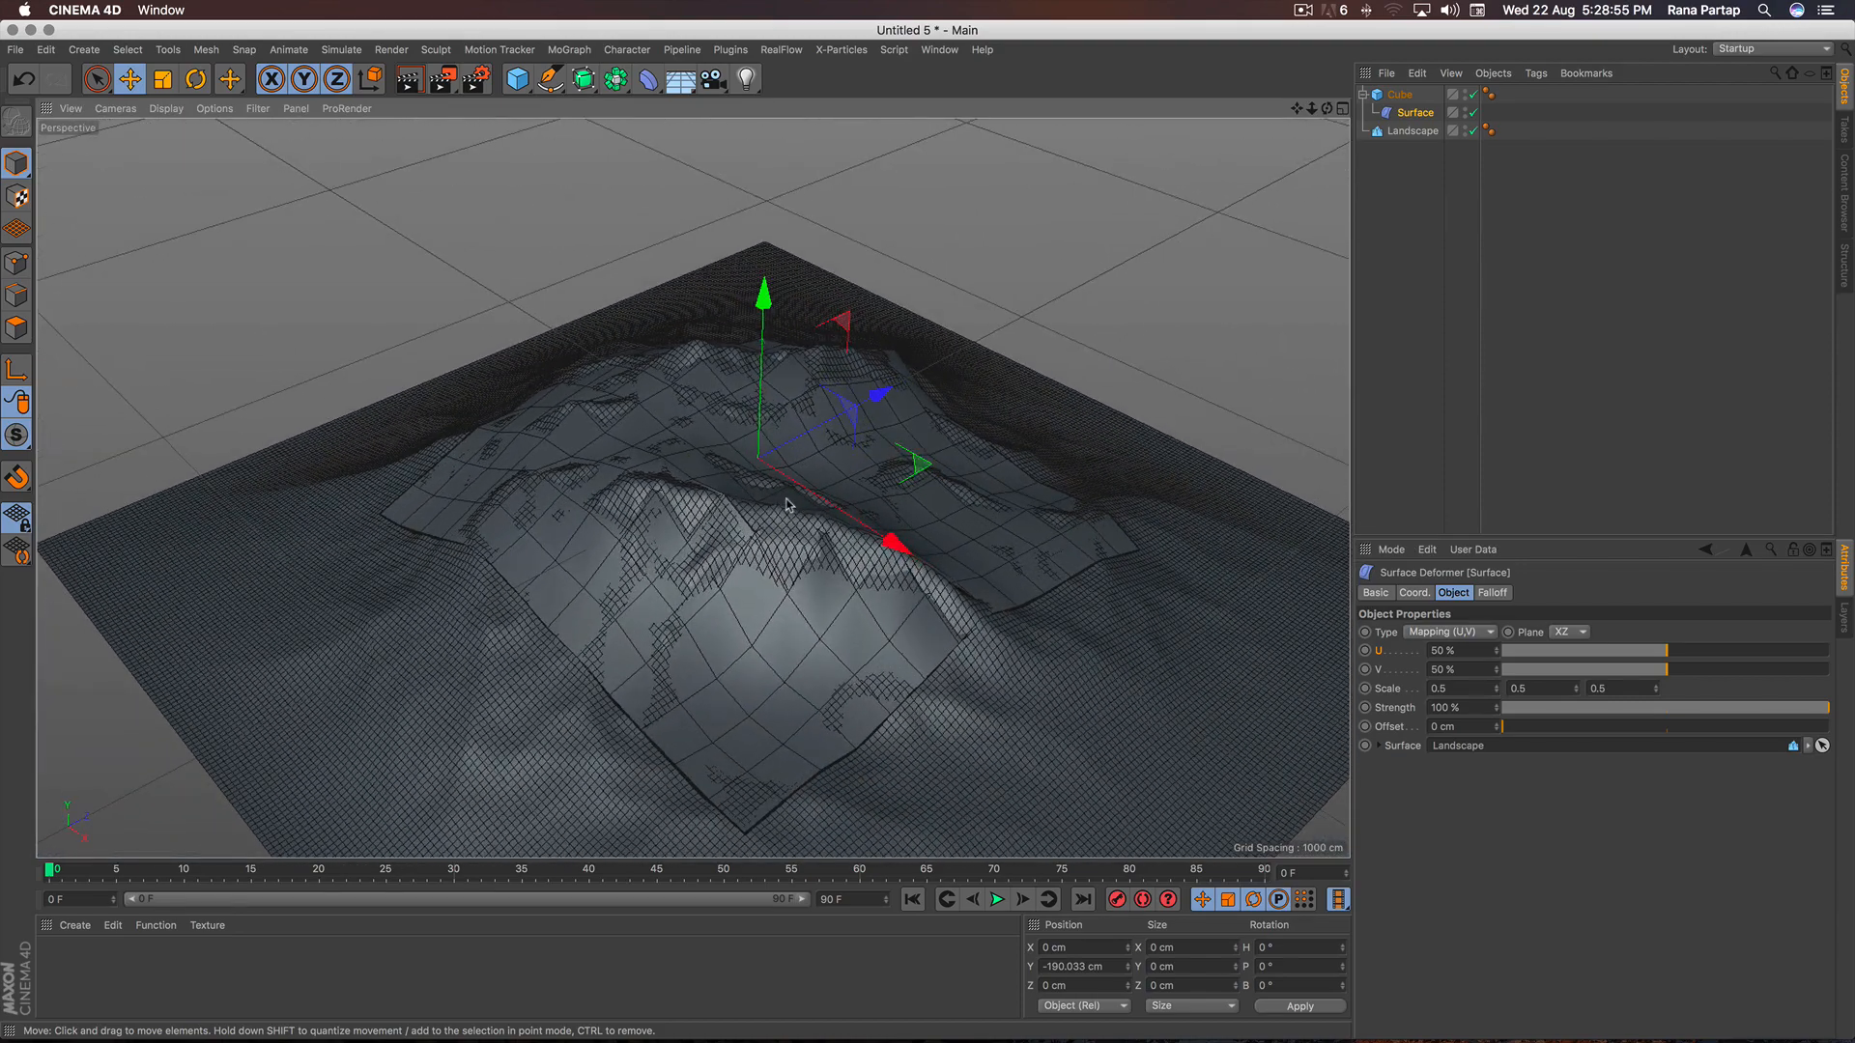
{"action": "left_click_drag", "start_coordinate": [768, 515], "coordinate": [894, 536], "text": "alt"}
{"action": "right_click_drag", "start_coordinate": [772, 529], "coordinate": [759, 495], "text": "alt"}
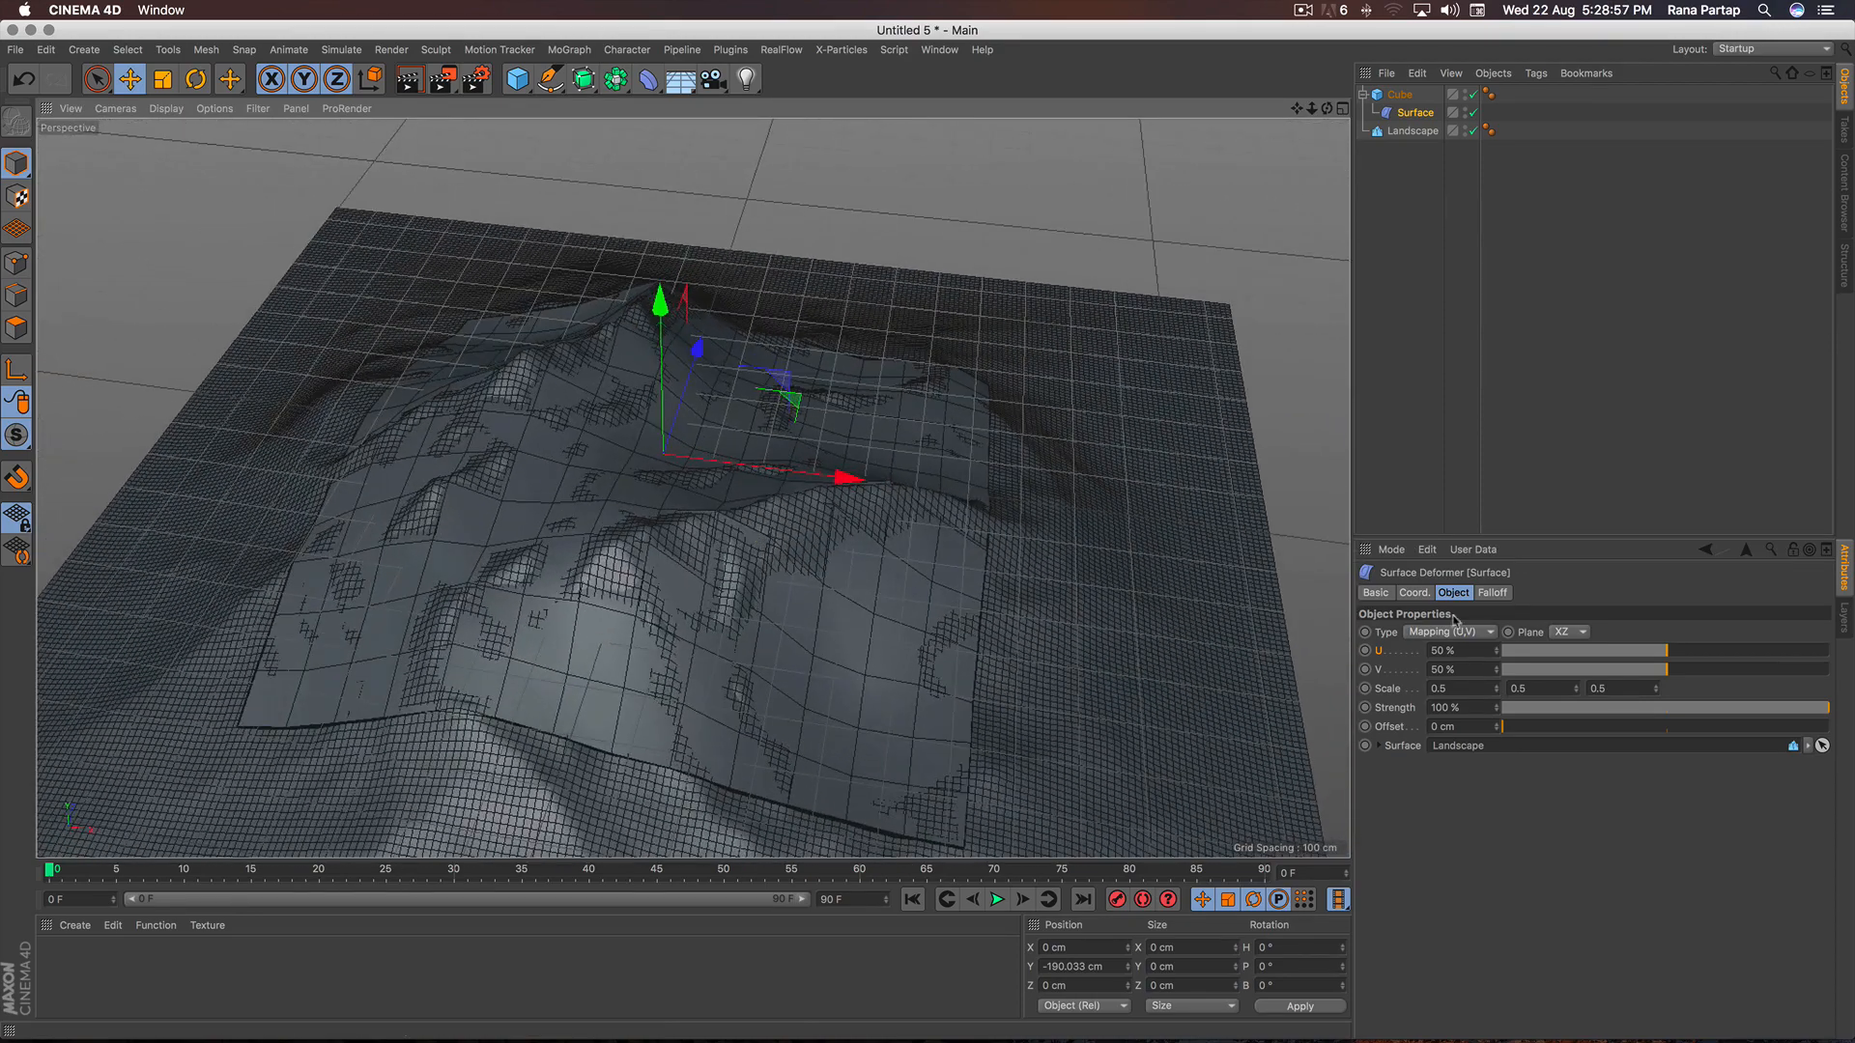
{"action": "left_click_drag", "start_coordinate": [1577, 690], "coordinate": [1496, 688]}
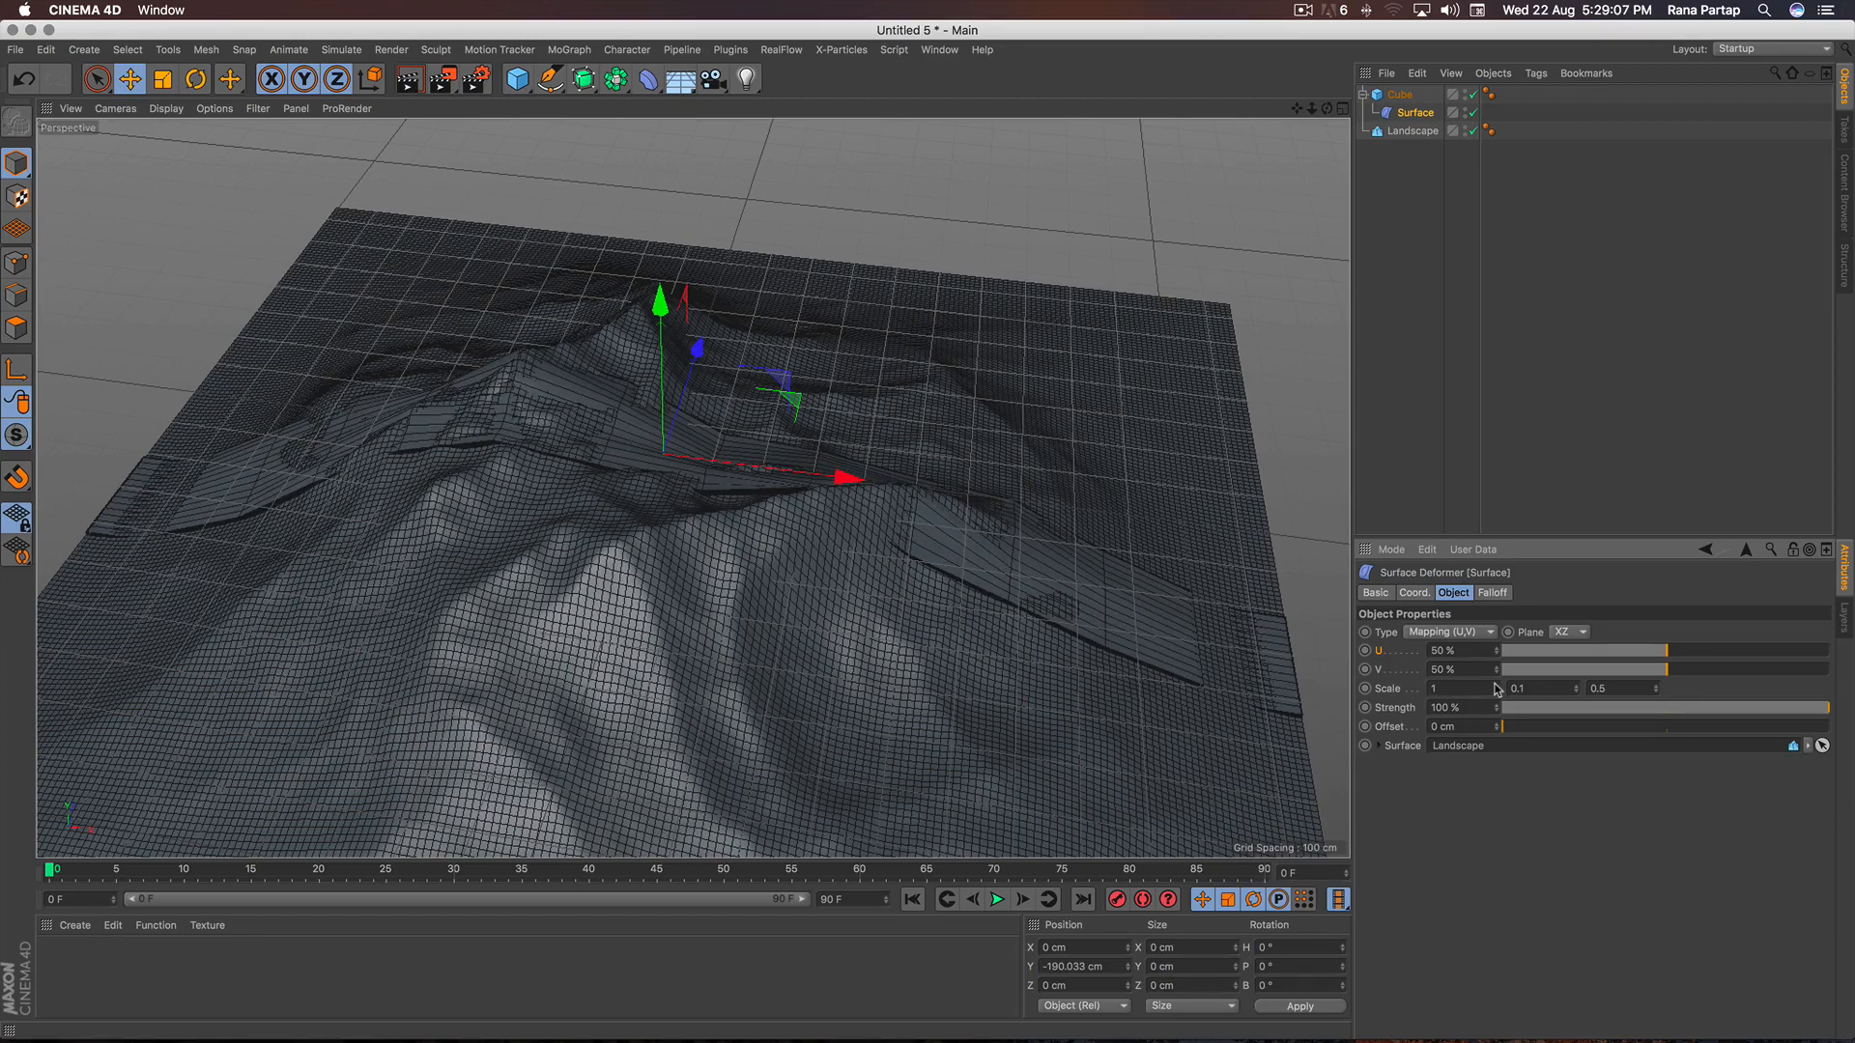
Shift the deformed strip across the landscape by setting the deformer's U to 32 % and V to 63 %.
{"action": "left_click_drag", "start_coordinate": [734, 551], "coordinate": [682, 522], "text": "alt"}
{"action": "right_click_drag", "start_coordinate": [598, 552], "coordinate": [547, 518], "text": "alt"}
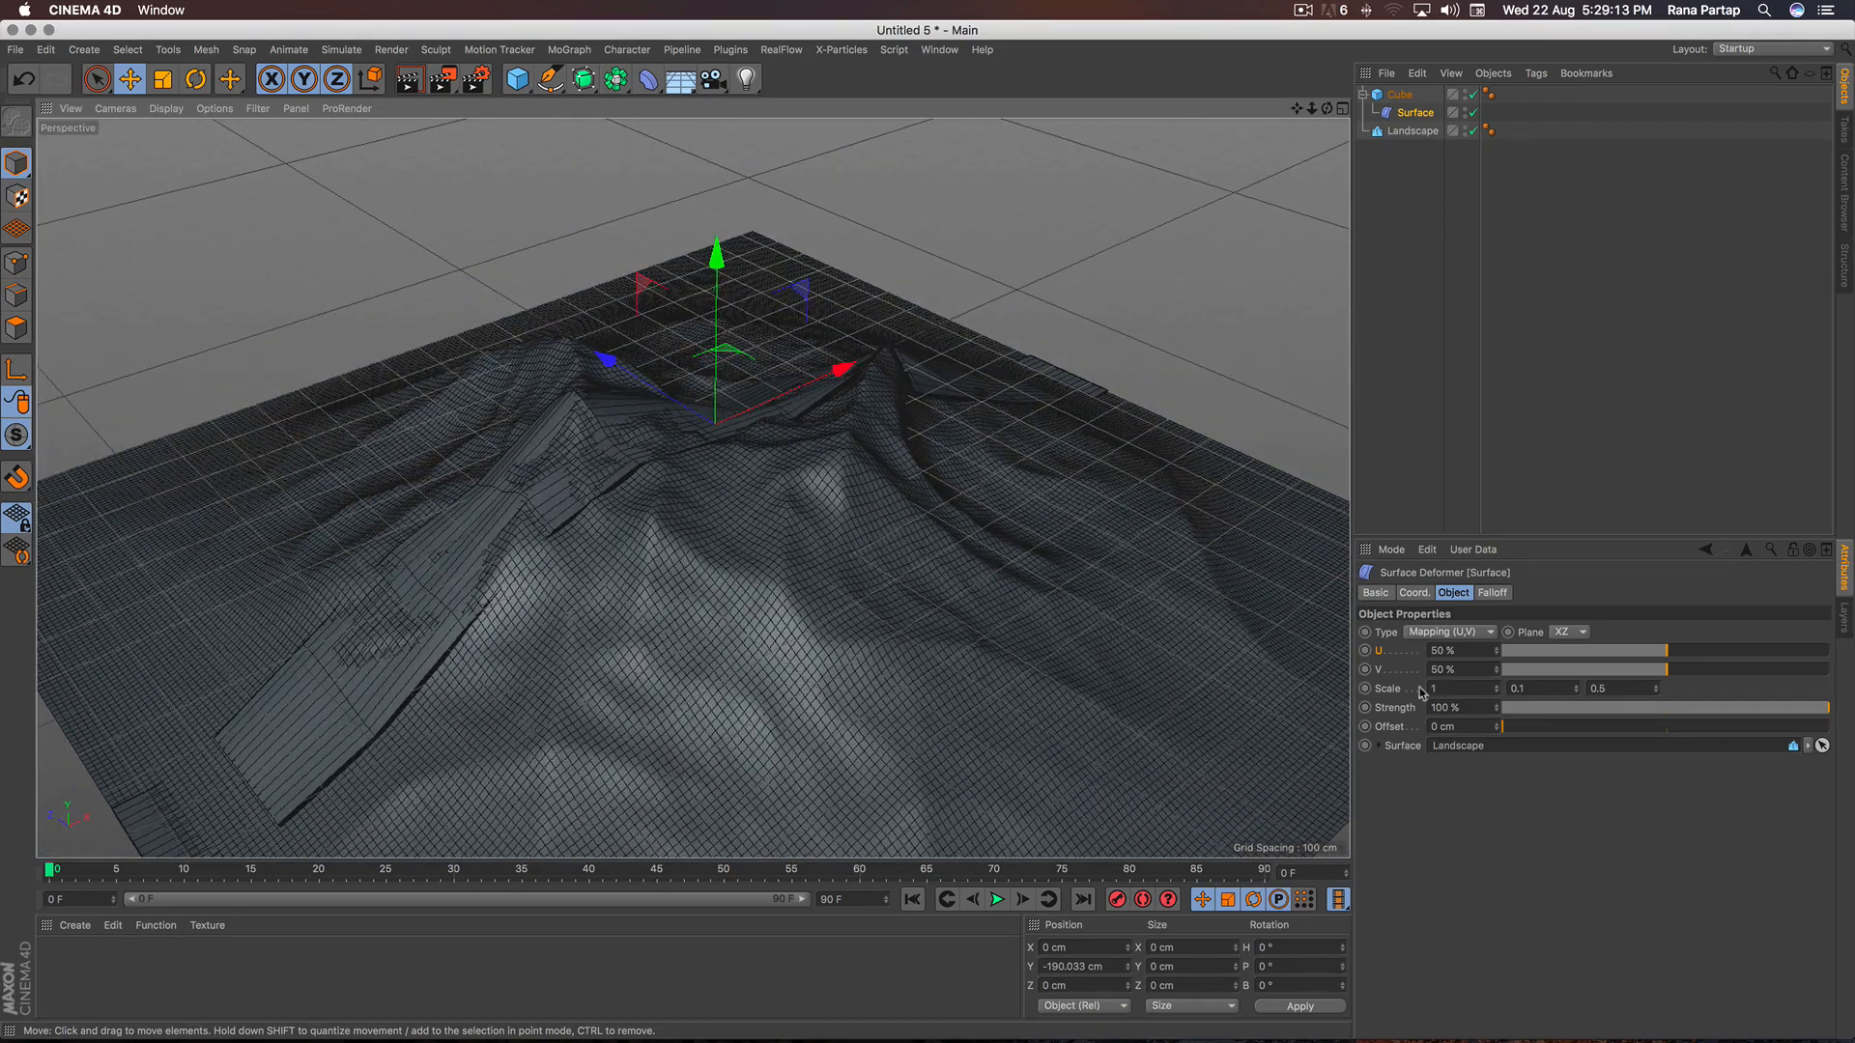
{"action": "left_click_drag", "start_coordinate": [1659, 652], "coordinate": [1711, 677]}
Lift and thicken the strip by setting the deformer's offset to 33 cm and third scale value to 0.93.
{"action": "right_click_drag", "start_coordinate": [793, 616], "coordinate": [789, 471], "text": "alt"}
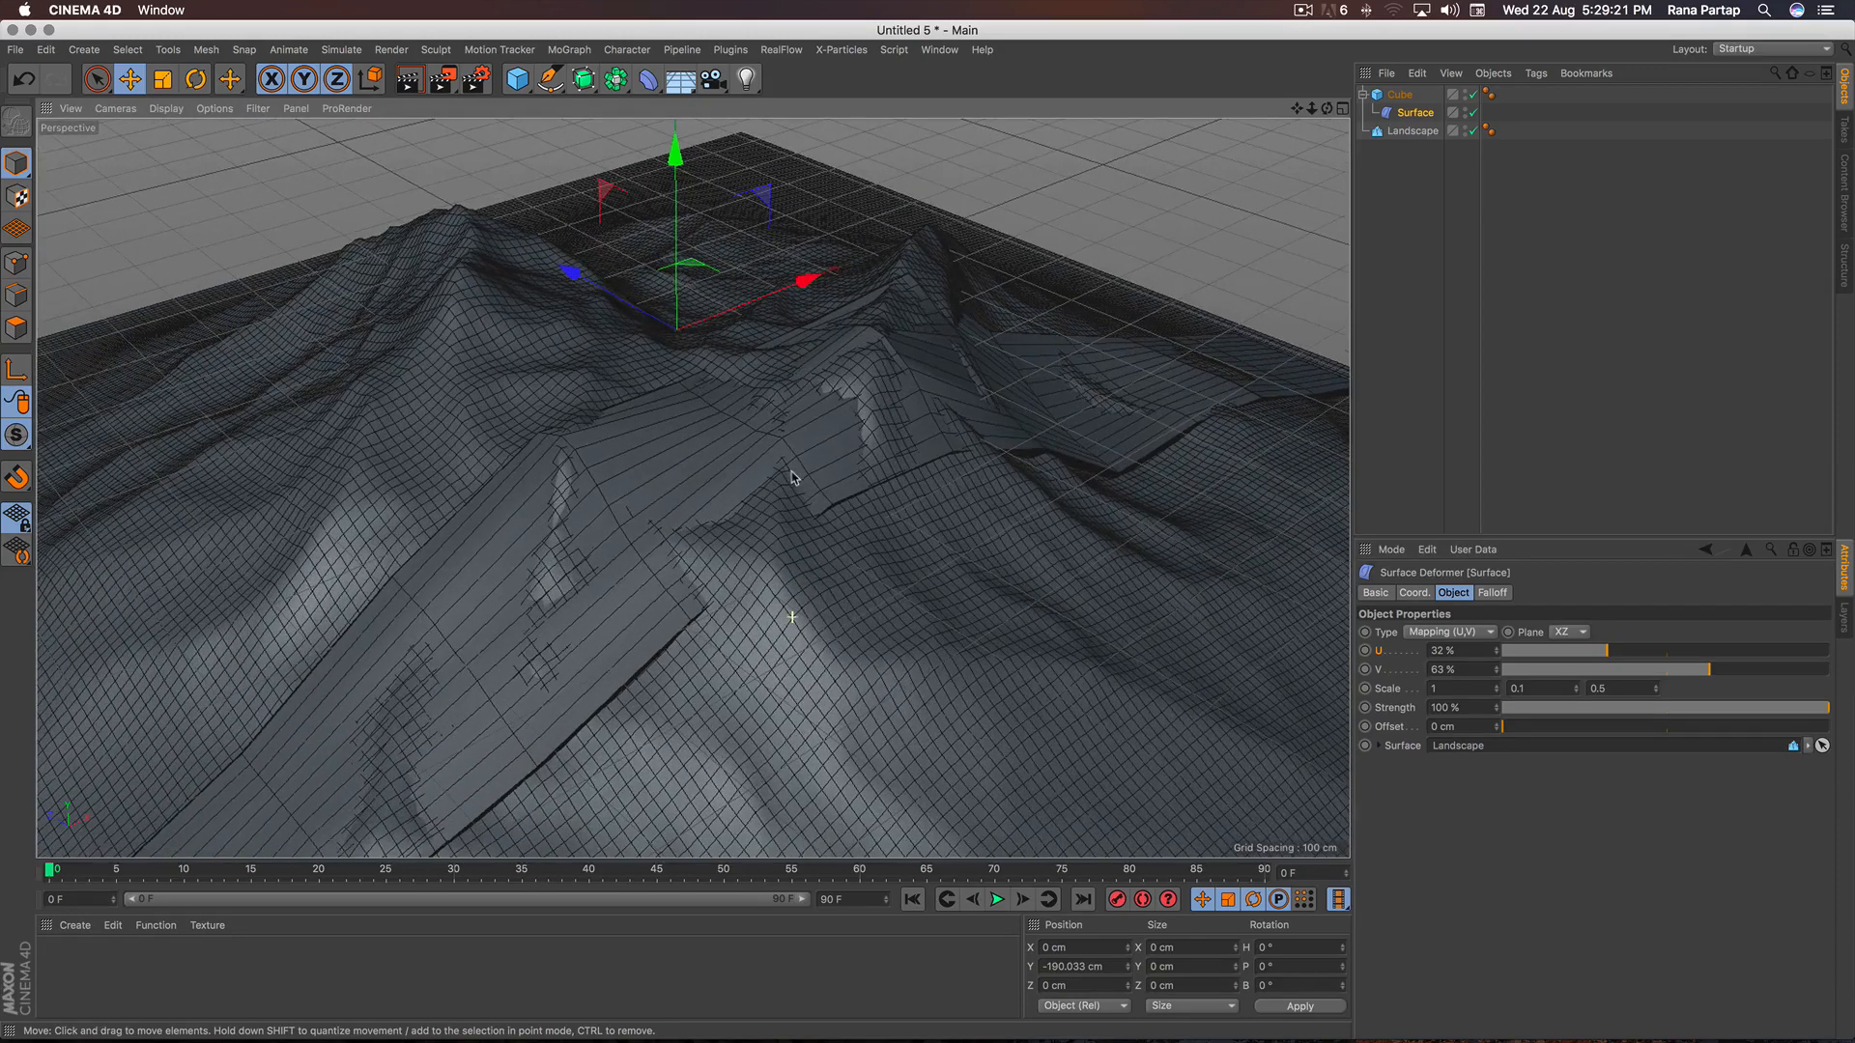
{"action": "left_click", "coordinate": [1498, 724]}
{"action": "left_click_drag", "start_coordinate": [1498, 729], "coordinate": [1498, 729]}
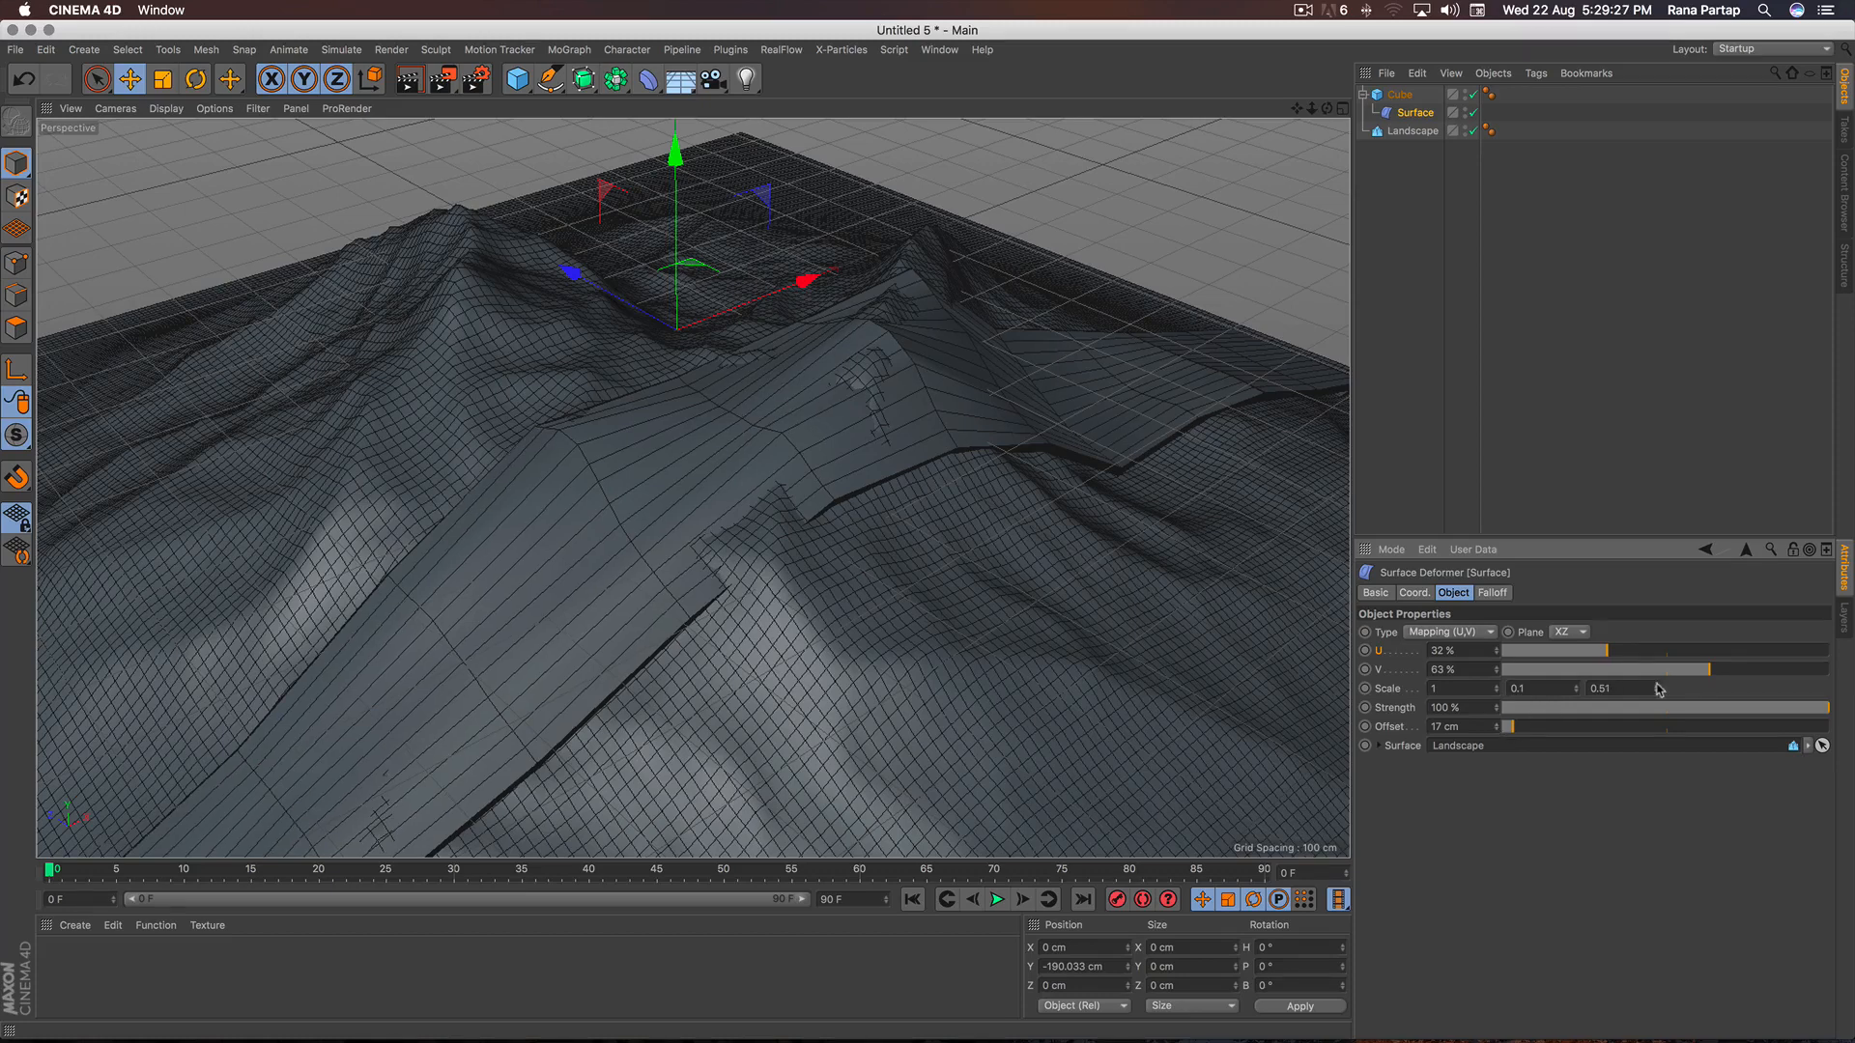
{"action": "left_click_drag", "start_coordinate": [1659, 687], "coordinate": [1658, 687]}
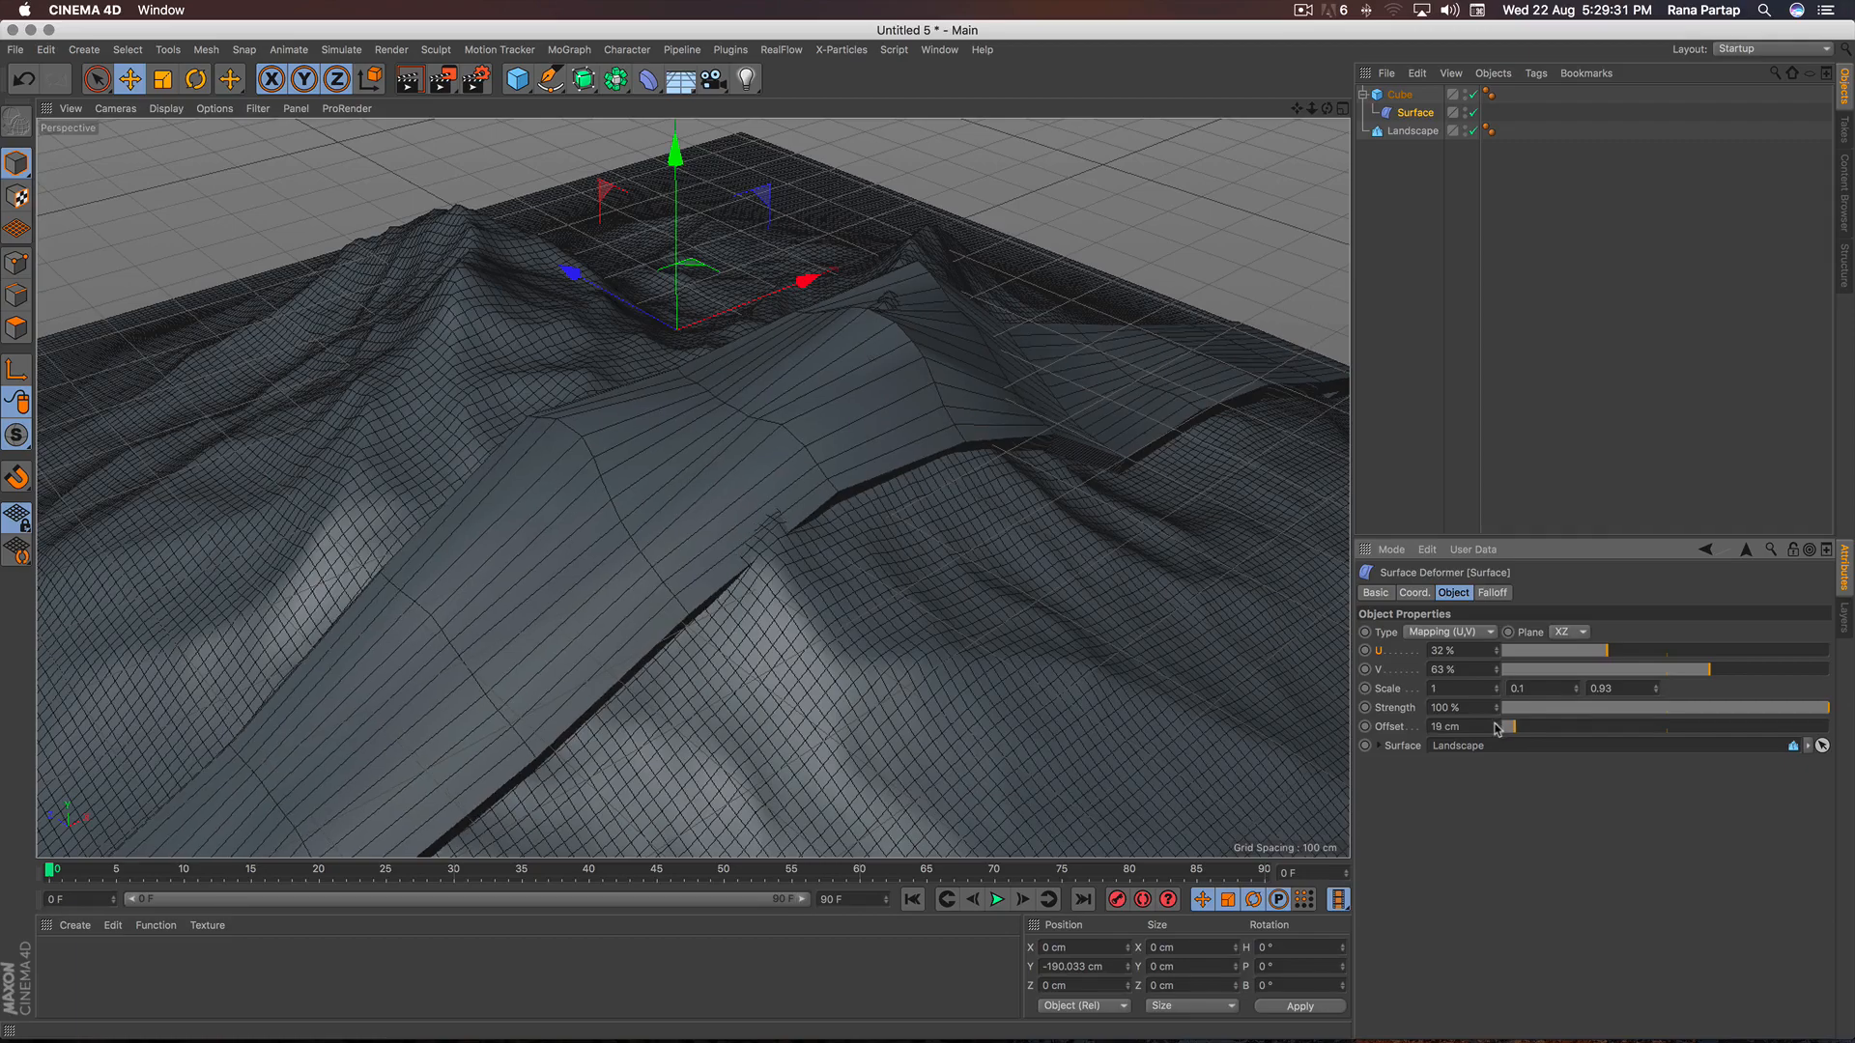
{"action": "left_click_drag", "start_coordinate": [1497, 729], "coordinate": [1496, 730]}
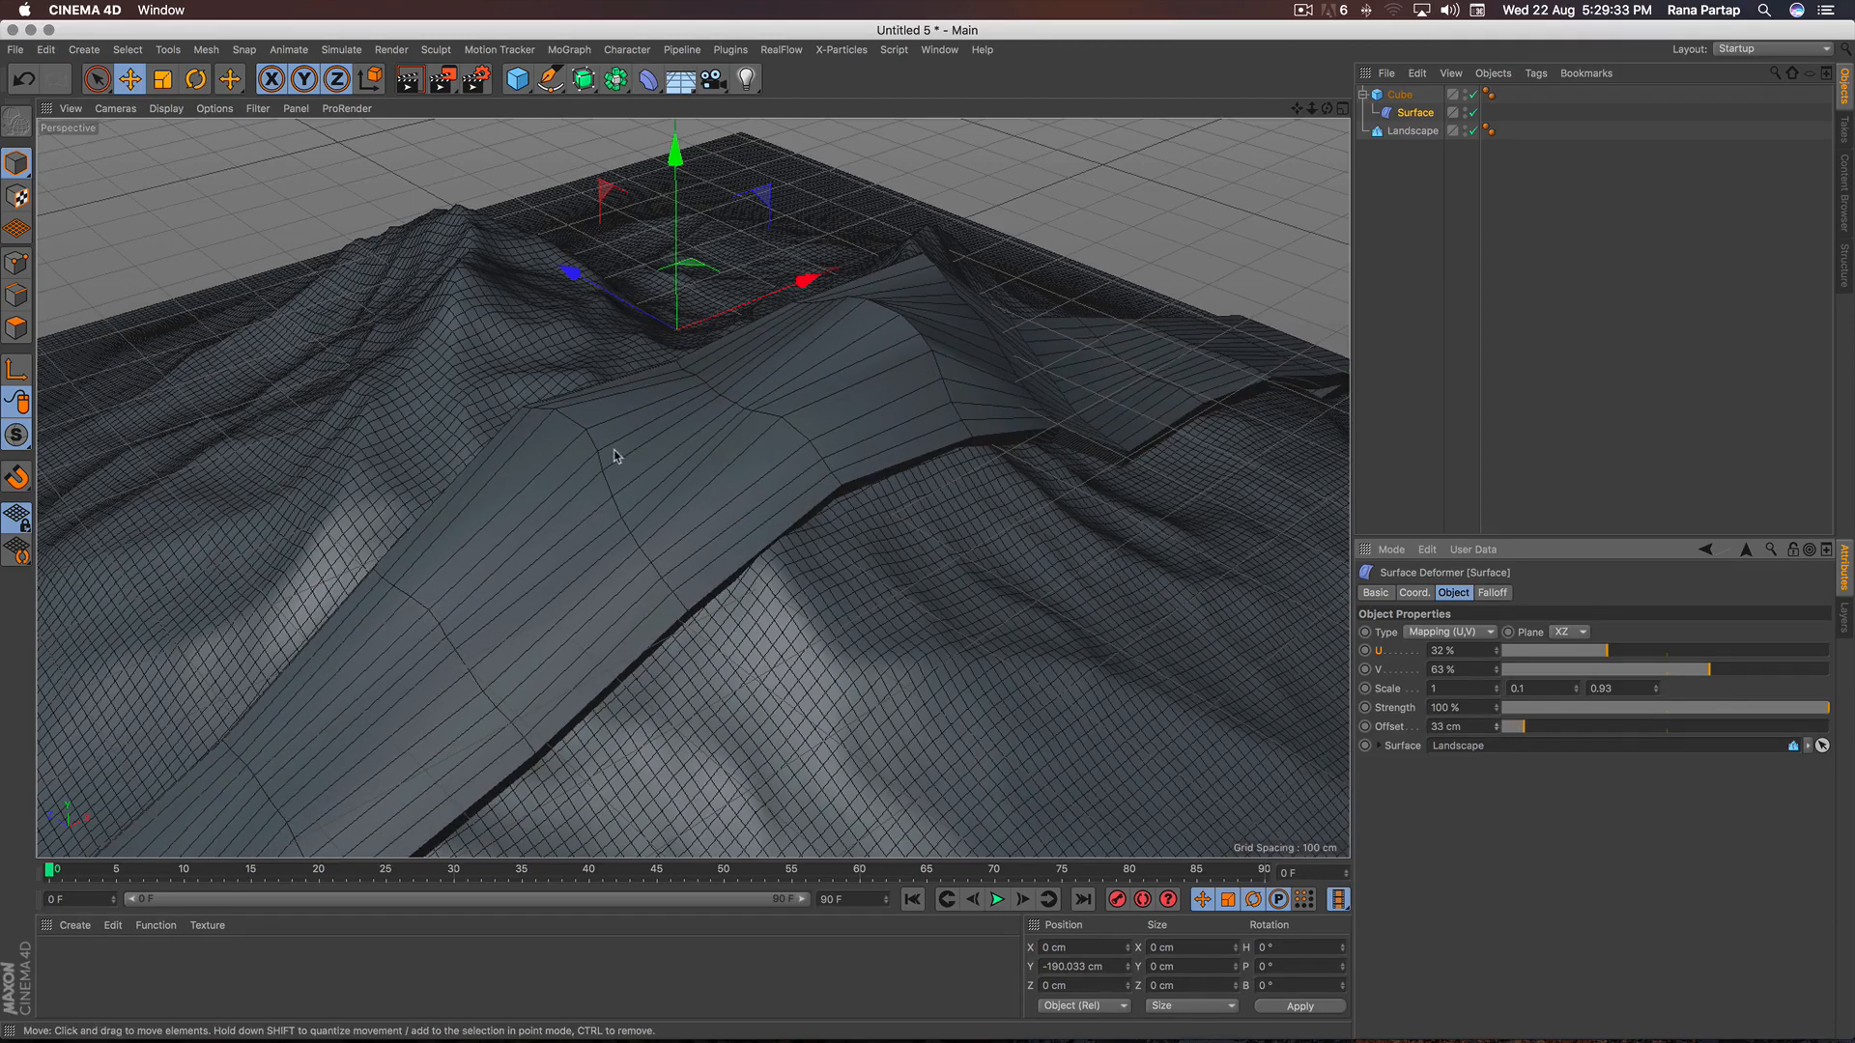
Increase the cube's X segments to 99 so the strip follows the terrain smoothly.
{"action": "scroll", "coordinate": [618, 455], "scroll_direction": "down", "scroll_amount": 4}
{"action": "mouse_move", "coordinate": [677, 534]}
{"action": "left_mouse_down", "text": "alt"}
{"action": "mouse_move", "coordinate": [734, 512]}
{"action": "mouse_move", "coordinate": [666, 483]}
{"action": "mouse_move", "coordinate": [625, 546]}
{"action": "mouse_move", "coordinate": [662, 538]}
{"action": "mouse_move", "coordinate": [608, 600]}
{"action": "mouse_move", "coordinate": [666, 541]}
{"action": "left_mouse_up", "text": "alt"}
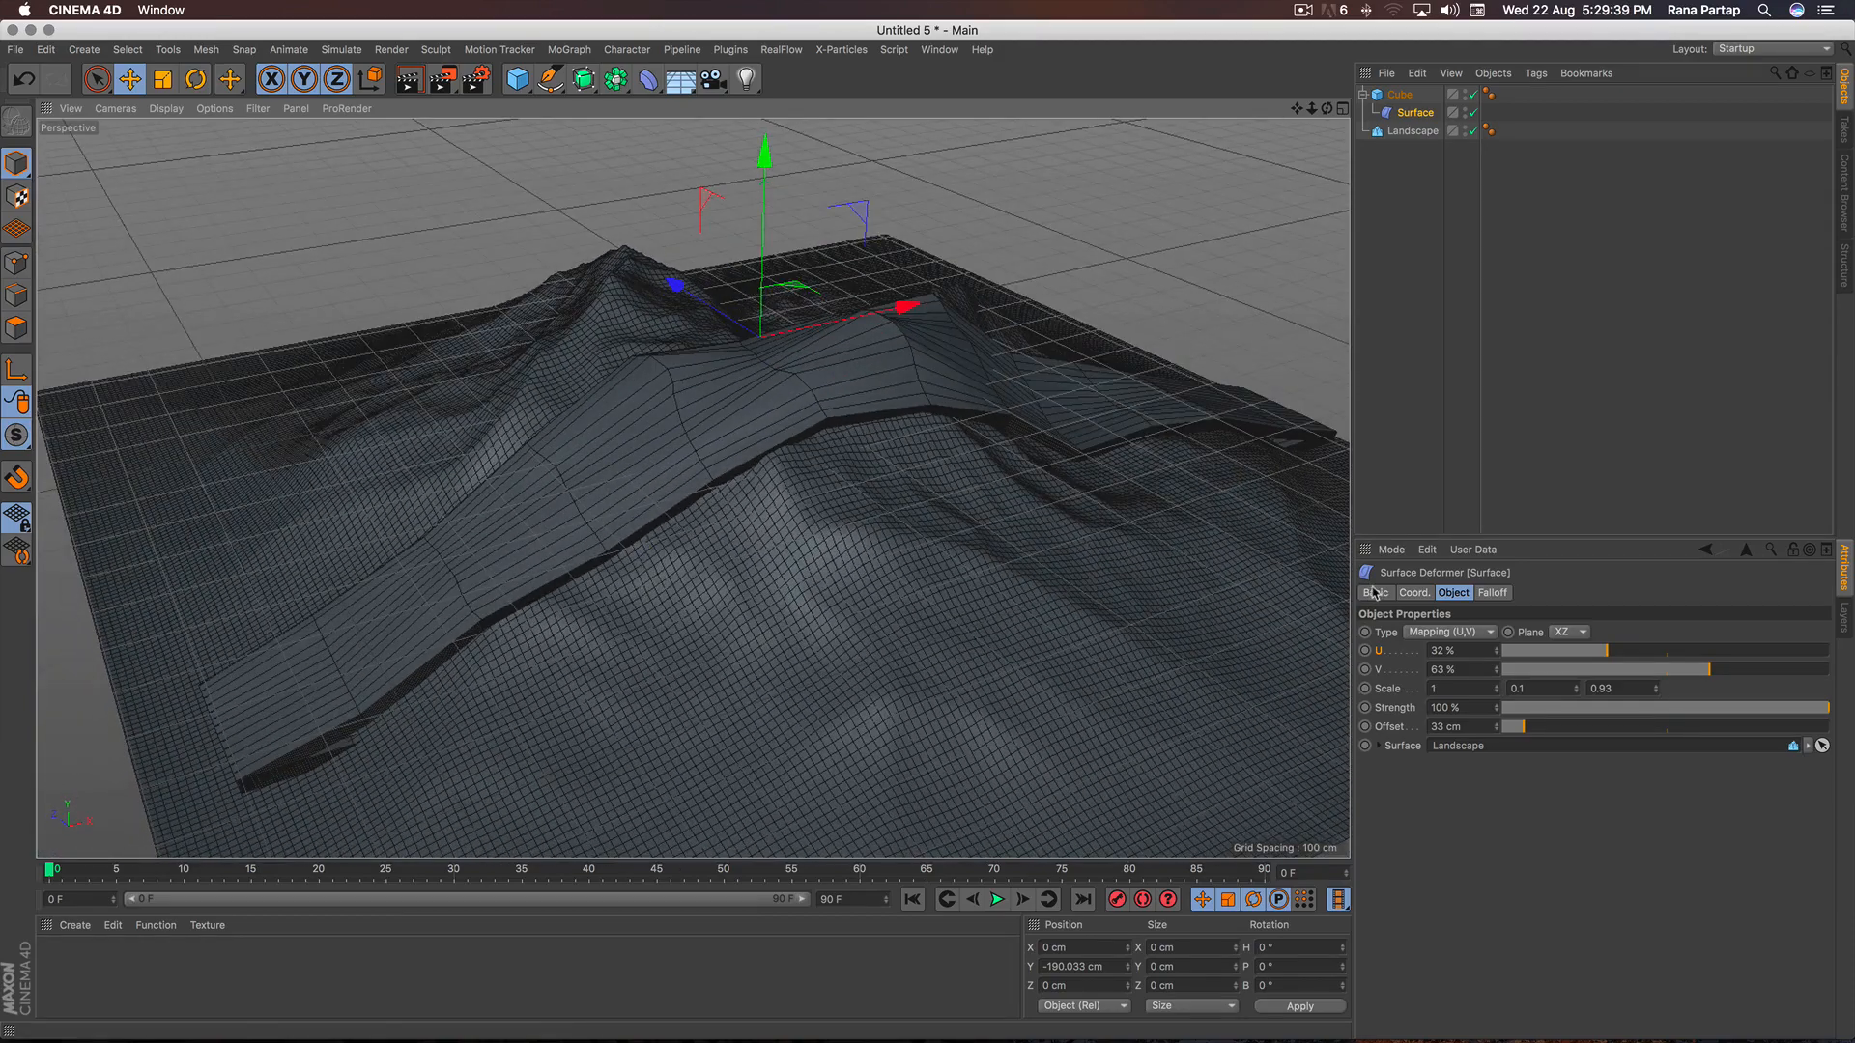
{"action": "left_click", "coordinate": [1399, 94]}
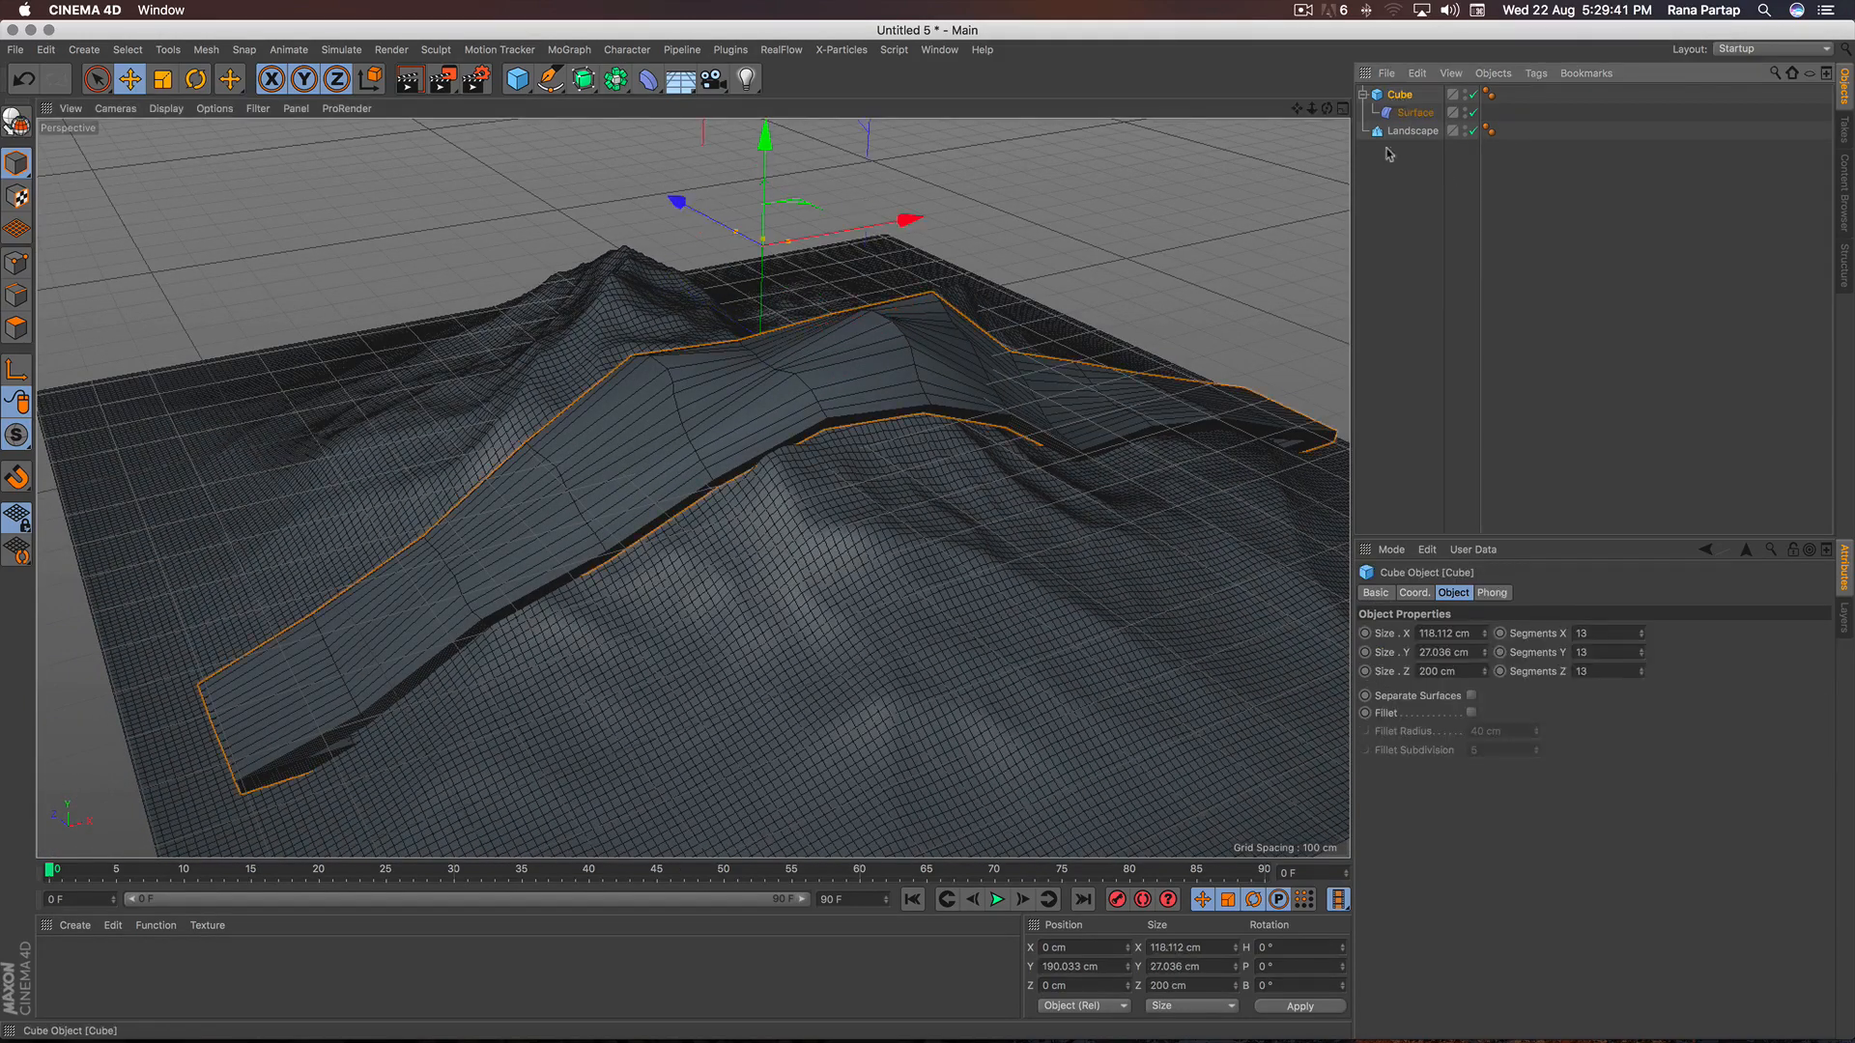
{"action": "left_click_drag", "start_coordinate": [1643, 633], "coordinate": [1645, 637]}
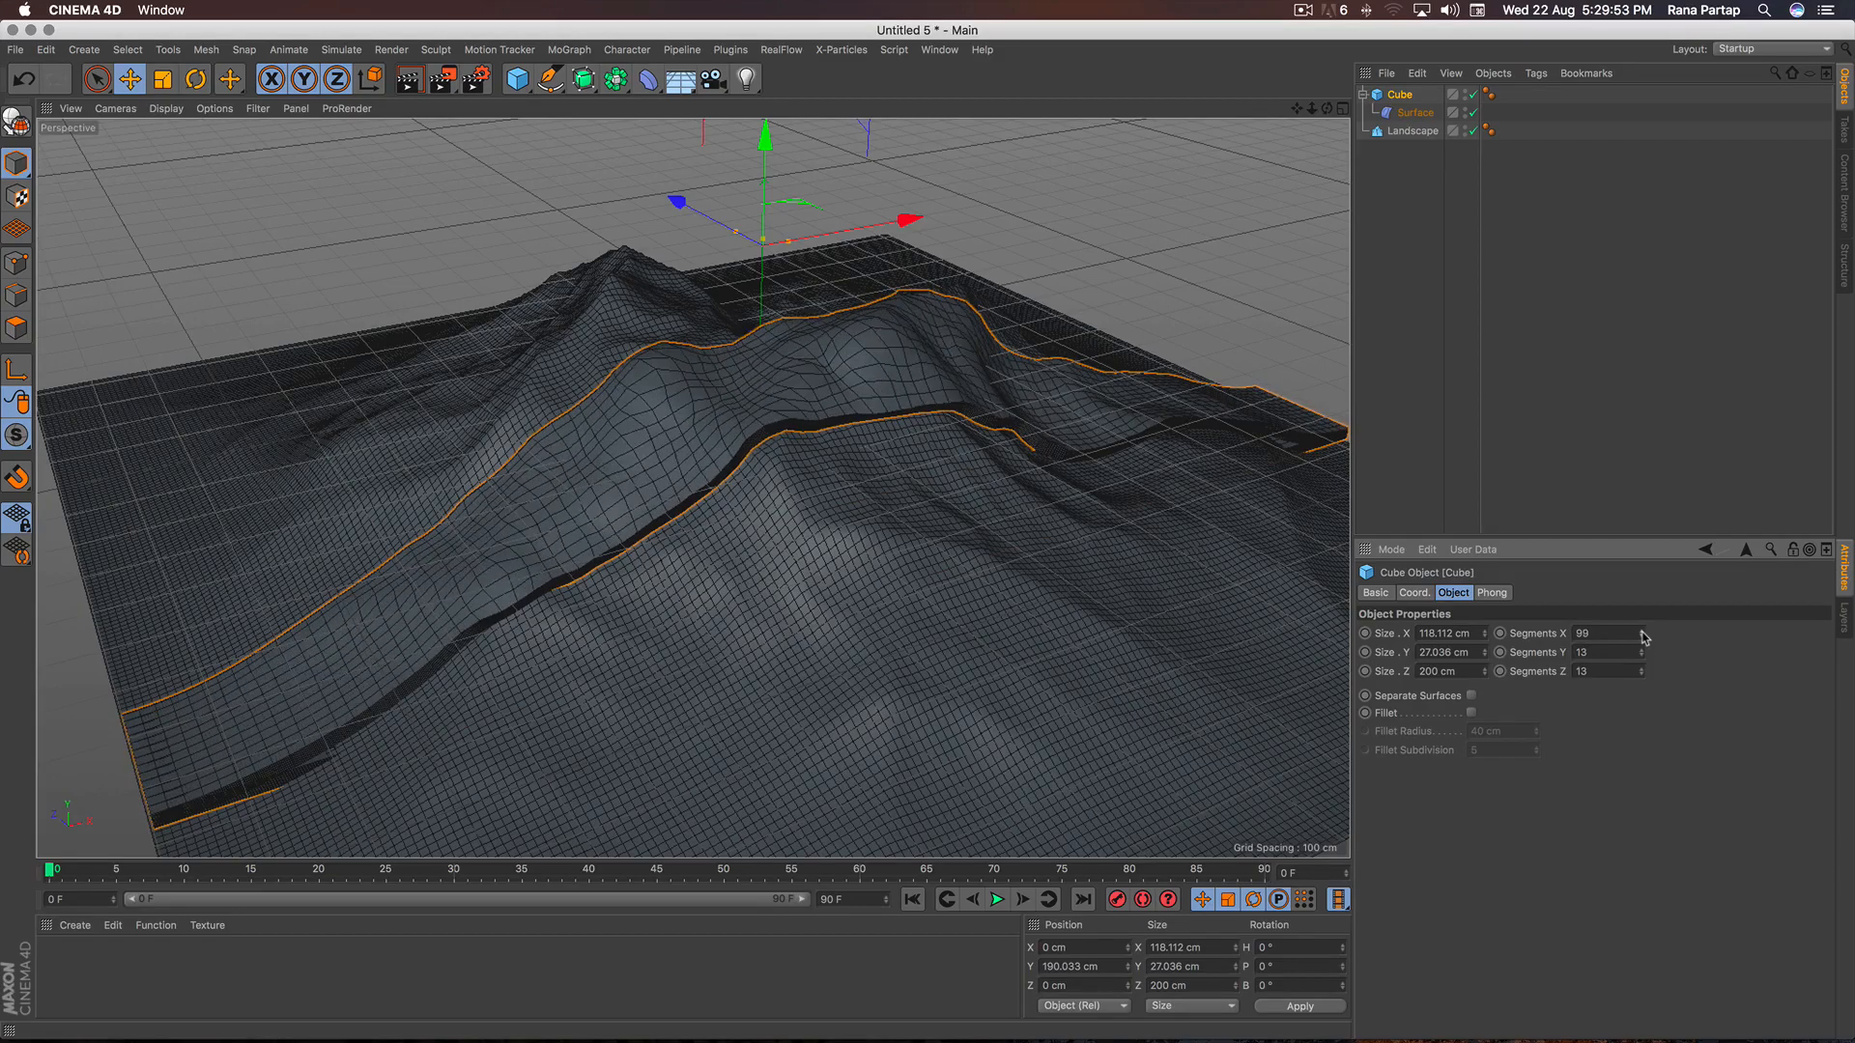
Generate a different terrain shape beneath the strip by setting the landscape's seed to 2.
{"action": "left_click_drag", "start_coordinate": [821, 505], "coordinate": [790, 266], "text": "alt"}
{"action": "left_click_drag", "start_coordinate": [766, 384], "coordinate": [779, 468], "text": "alt"}
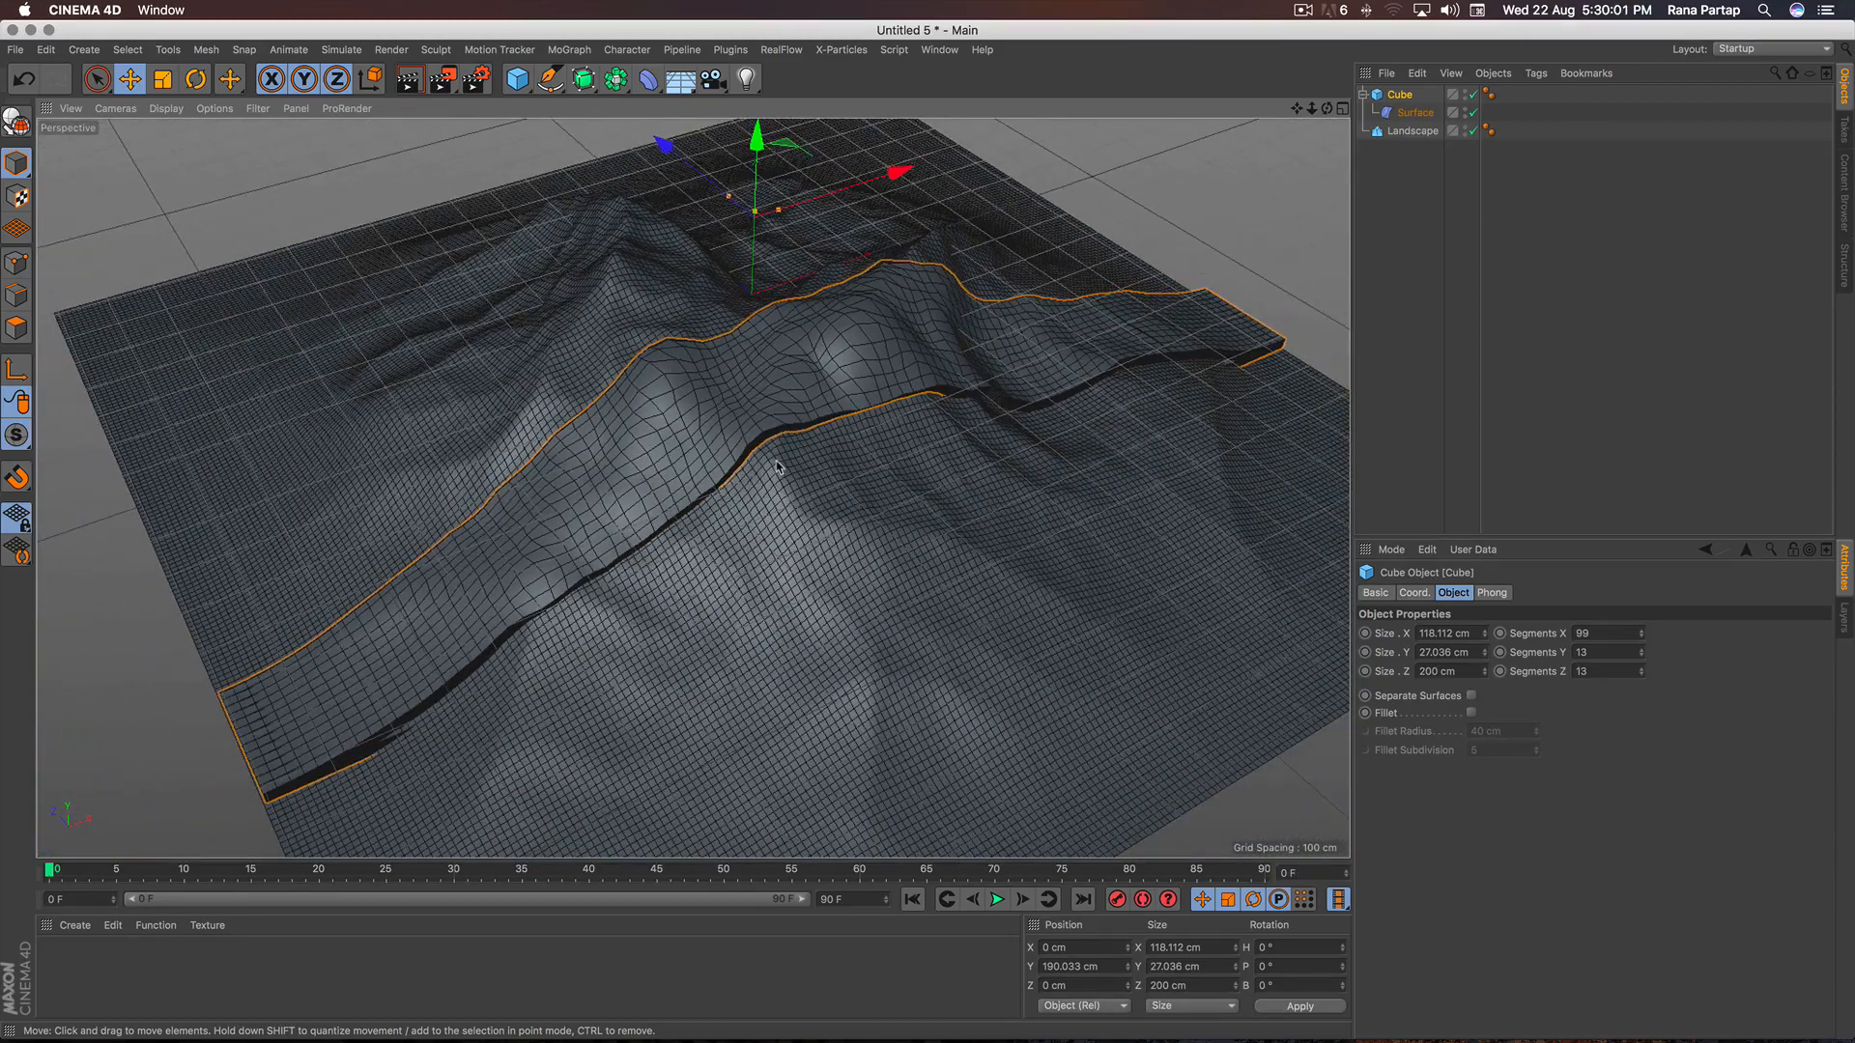
{"action": "left_click", "coordinate": [1412, 131]}
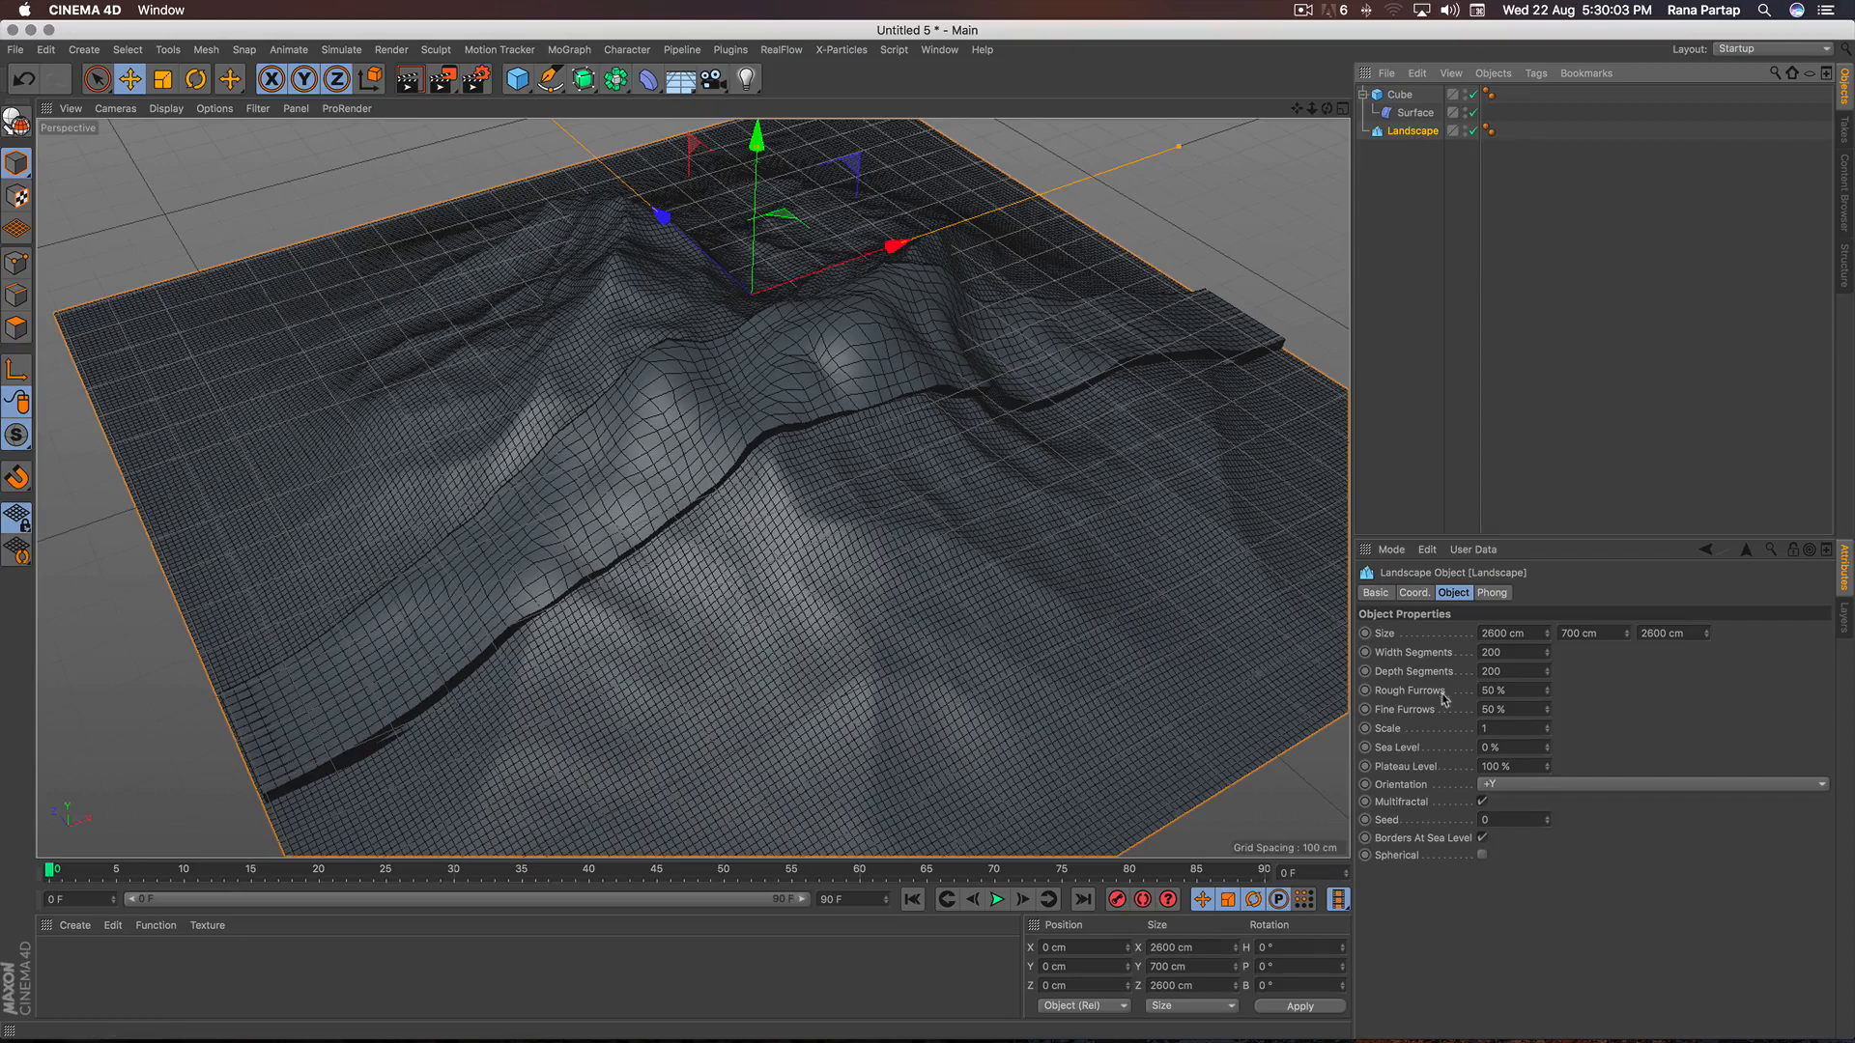
{"action": "left_click", "coordinate": [1546, 817]}
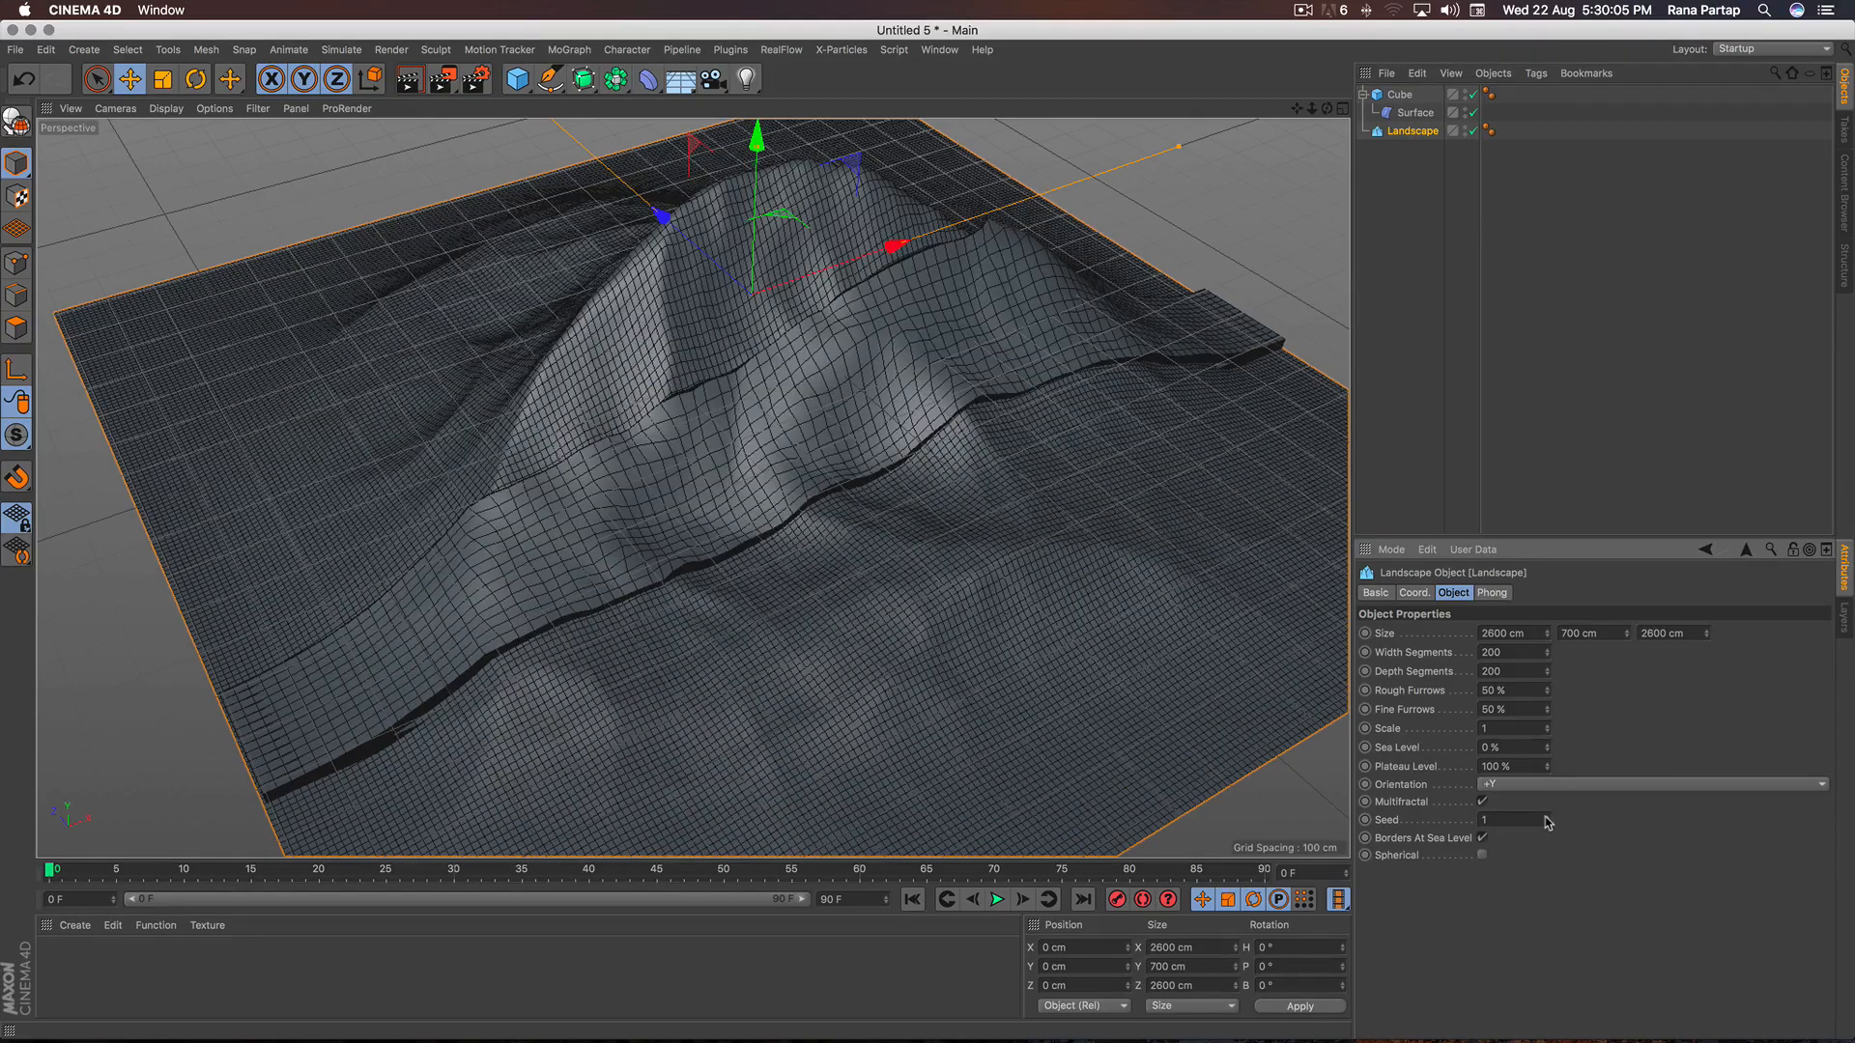
{"action": "left_click", "coordinate": [1546, 817]}
{"action": "scroll", "coordinate": [808, 441], "scroll_direction": "down", "scroll_amount": 3}
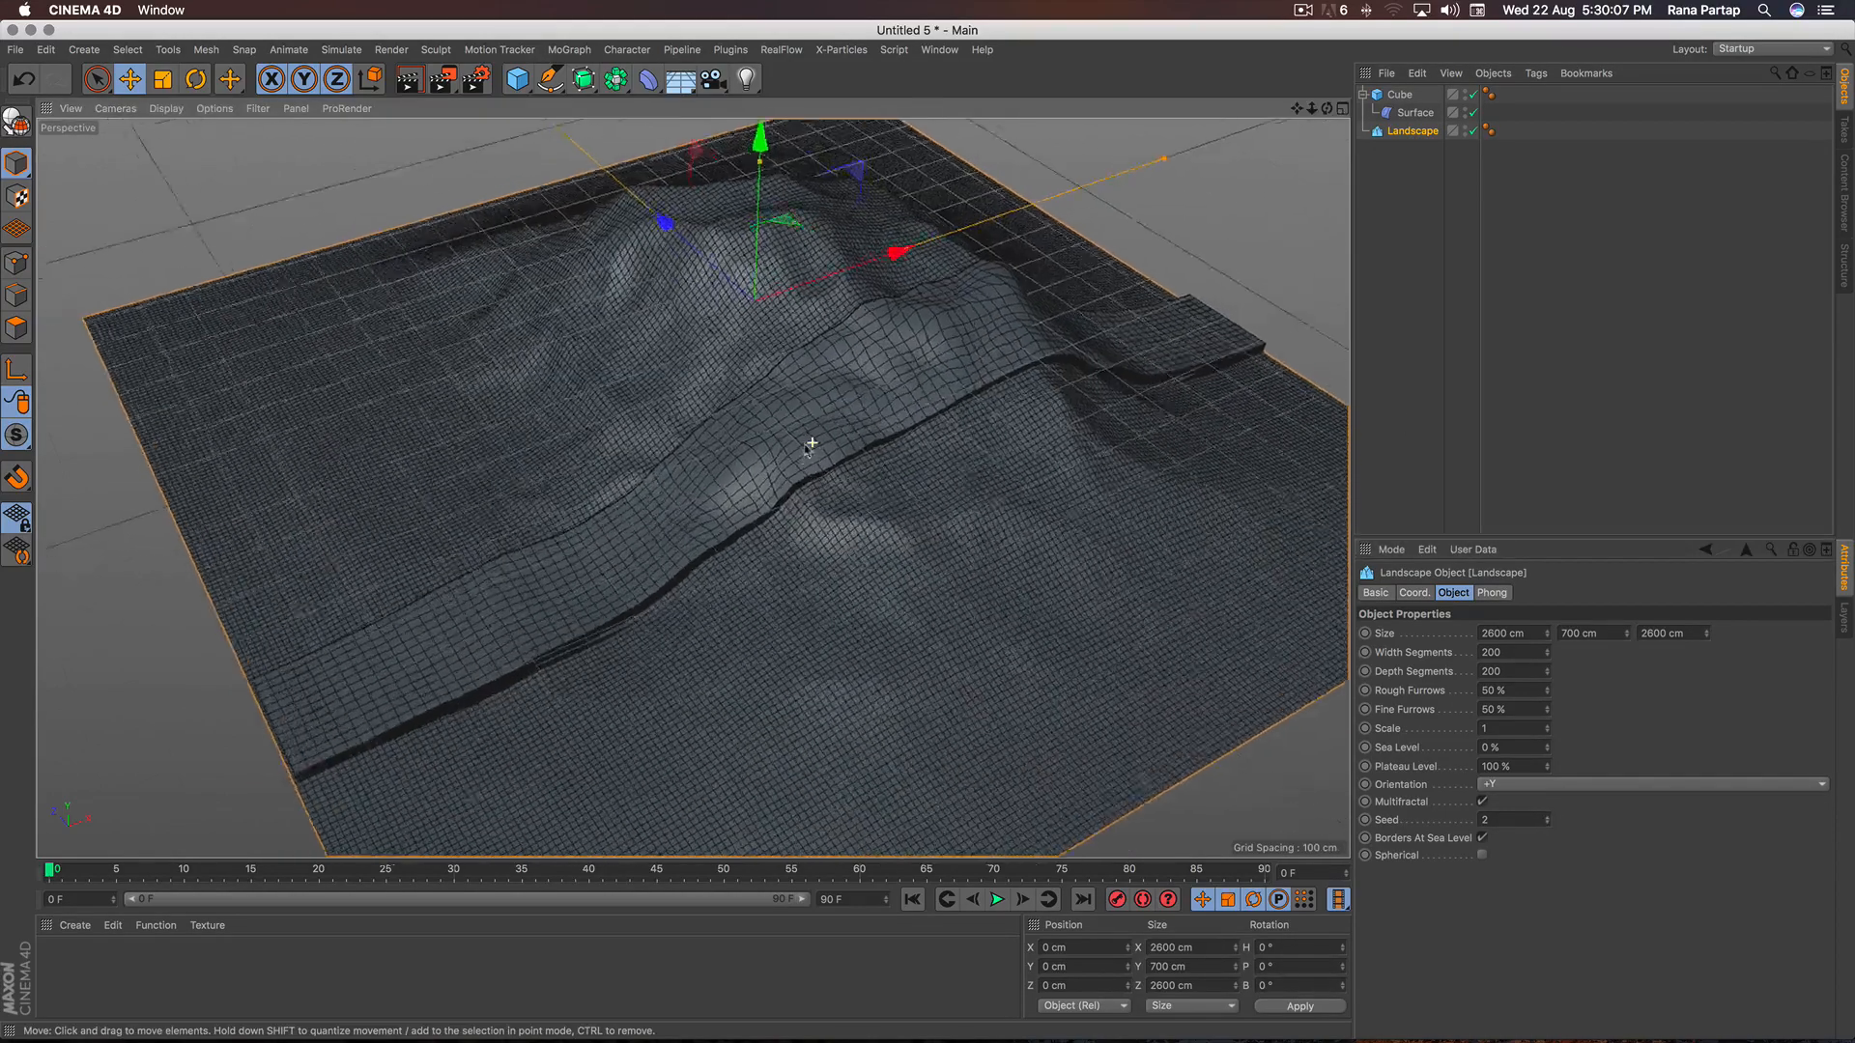
{"action": "scroll", "coordinate": [811, 410], "scroll_direction": "up", "scroll_amount": 3}
{"action": "mouse_move", "coordinate": [915, 435]}
{"action": "left_mouse_down", "text": "alt"}
{"action": "mouse_move", "coordinate": [706, 421]}
{"action": "mouse_move", "coordinate": [932, 454]}
{"action": "left_mouse_up", "text": "alt"}
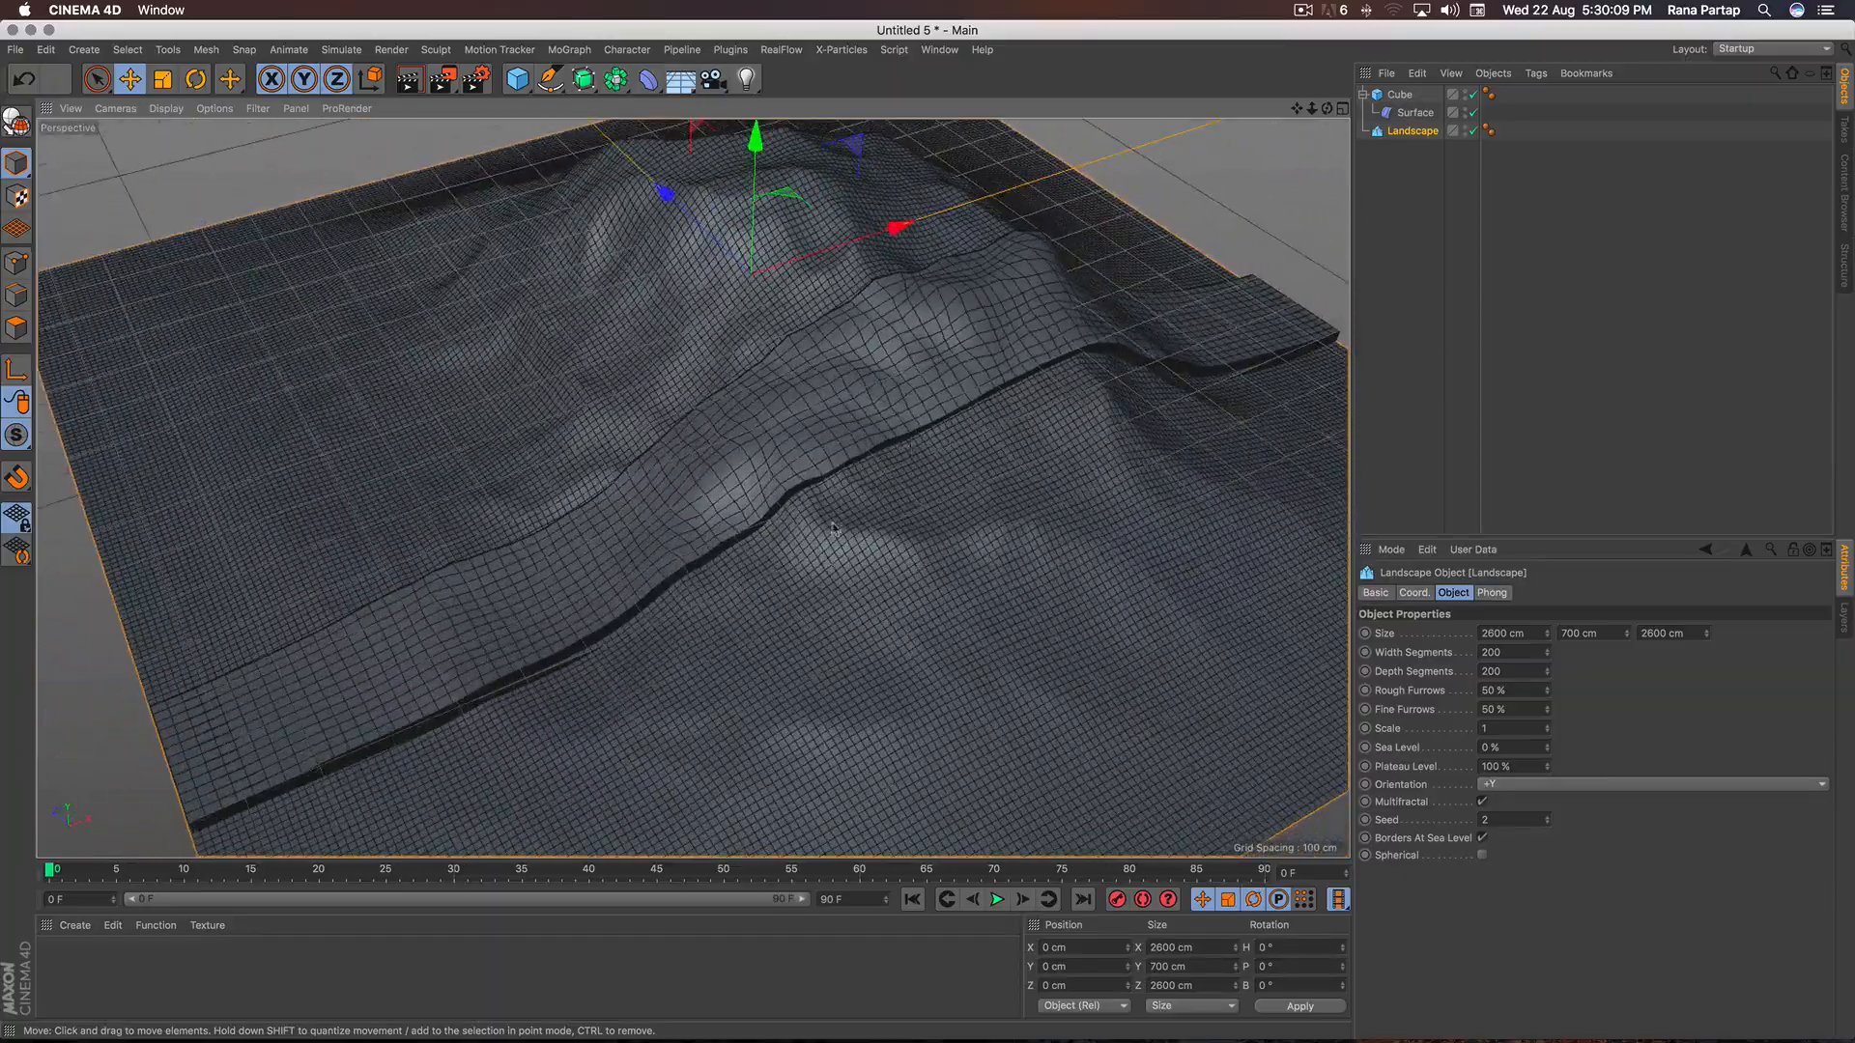
Lower the strip closer to the terrain by setting the Surface deformer's offset to 10 cm.
{"action": "scroll", "coordinate": [828, 483], "scroll_direction": "up", "scroll_amount": 5}
{"action": "left_click_drag", "start_coordinate": [828, 525], "coordinate": [890, 330], "text": "alt"}
{"action": "left_click_drag", "start_coordinate": [805, 421], "coordinate": [788, 358], "text": "alt"}
{"action": "scroll", "coordinate": [791, 360], "scroll_direction": "down", "scroll_amount": 3}
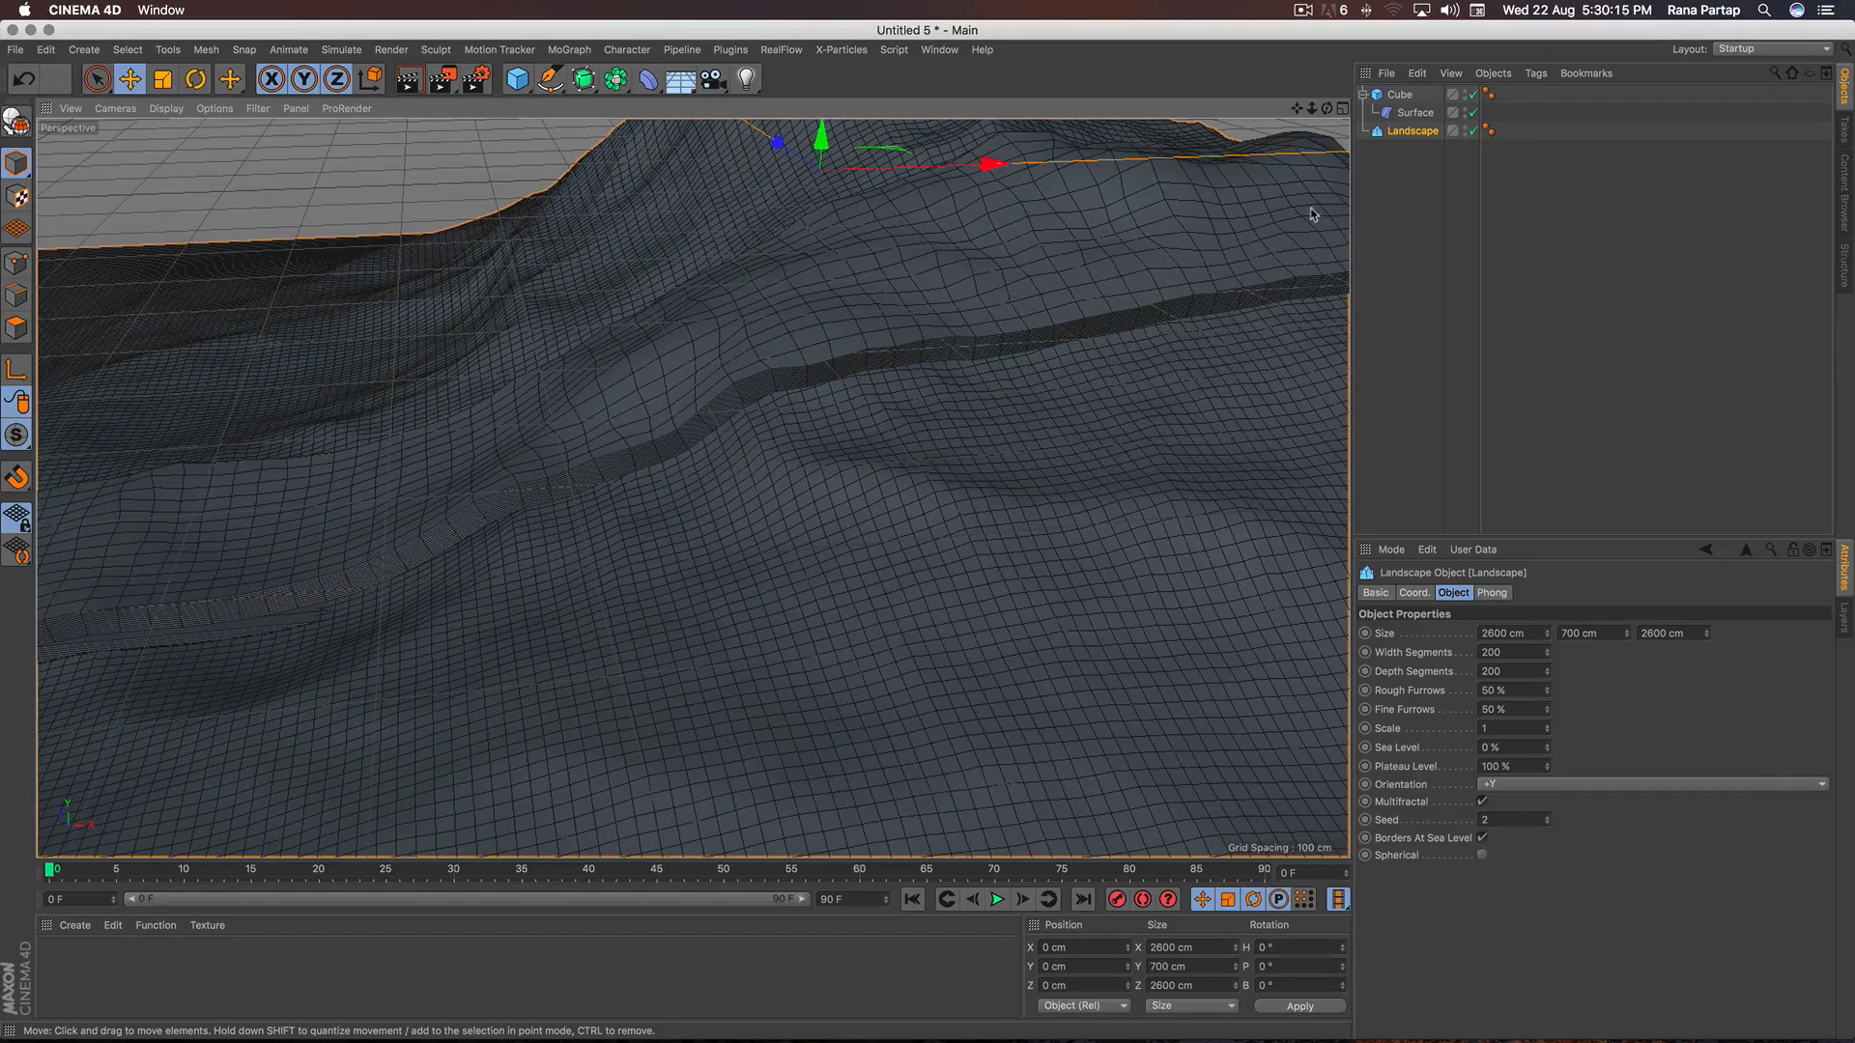
{"action": "left_click", "coordinate": [1415, 112]}
{"action": "scroll", "coordinate": [777, 278], "scroll_direction": "up", "scroll_amount": 5}
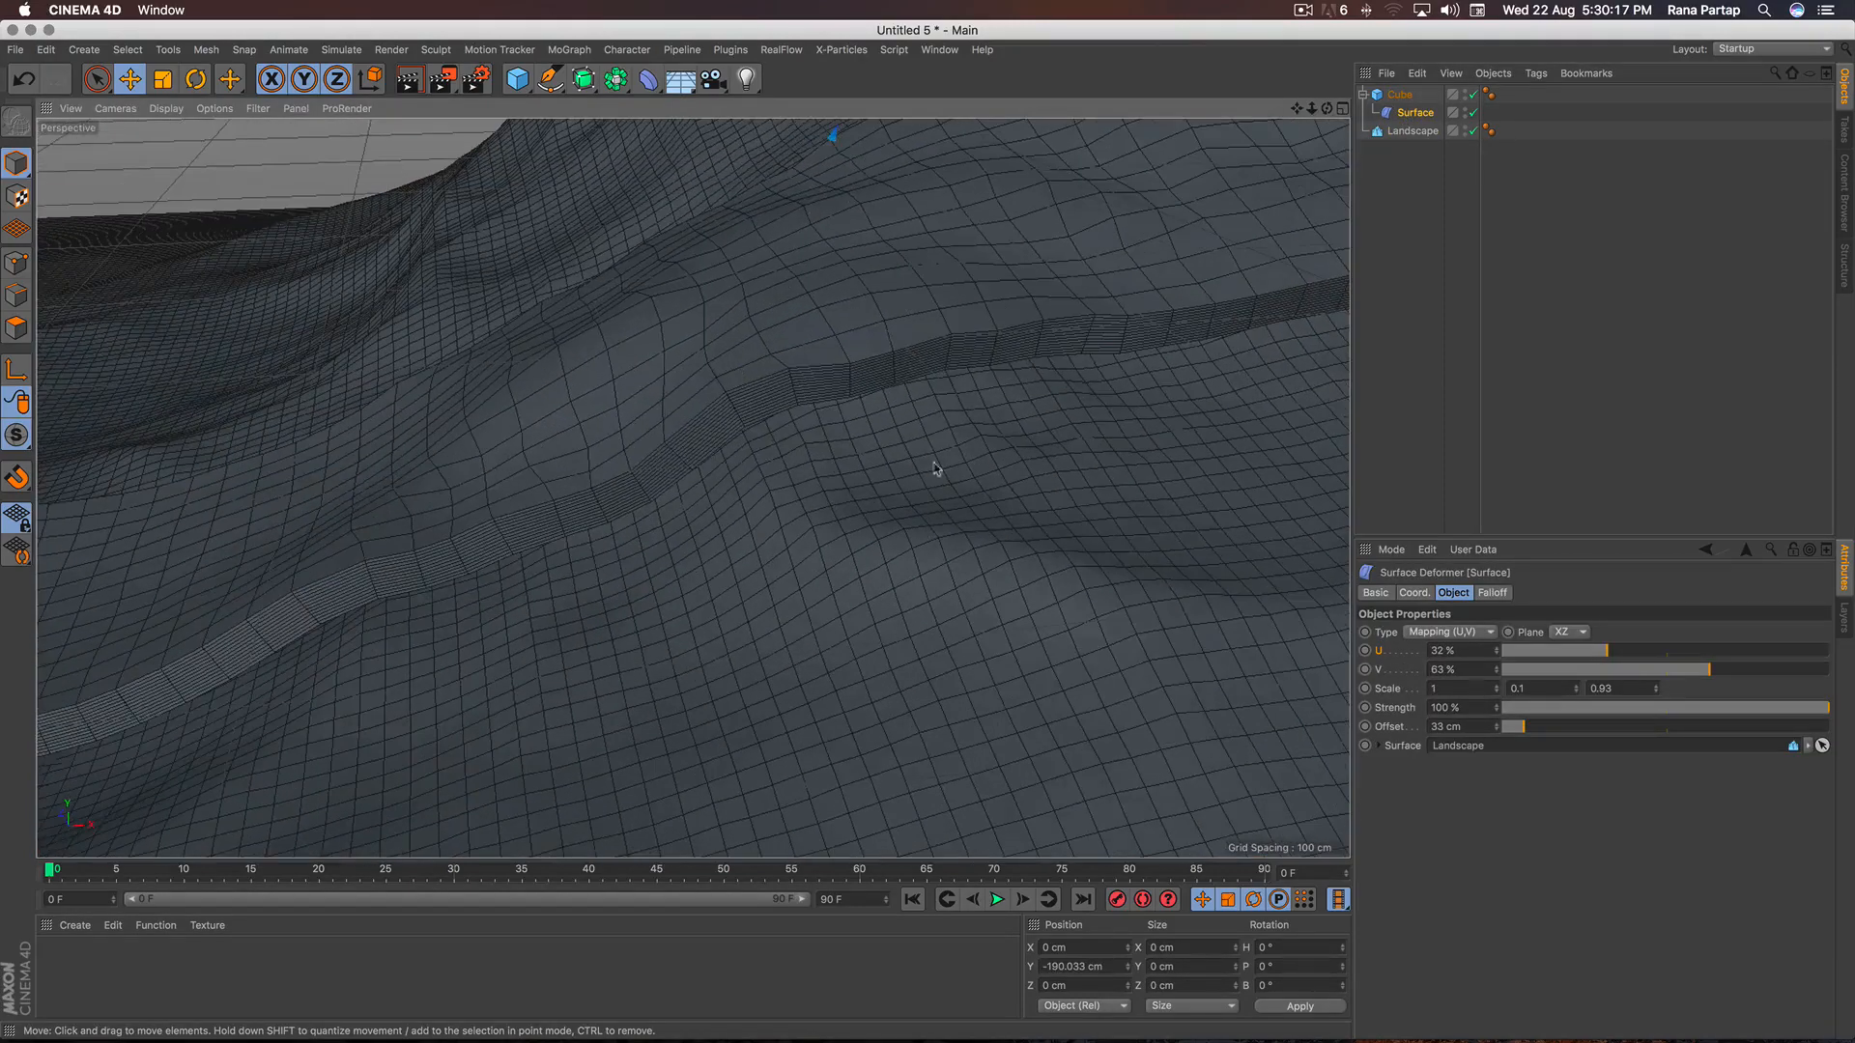
{"action": "left_click_drag", "start_coordinate": [1497, 733], "coordinate": [1500, 739]}
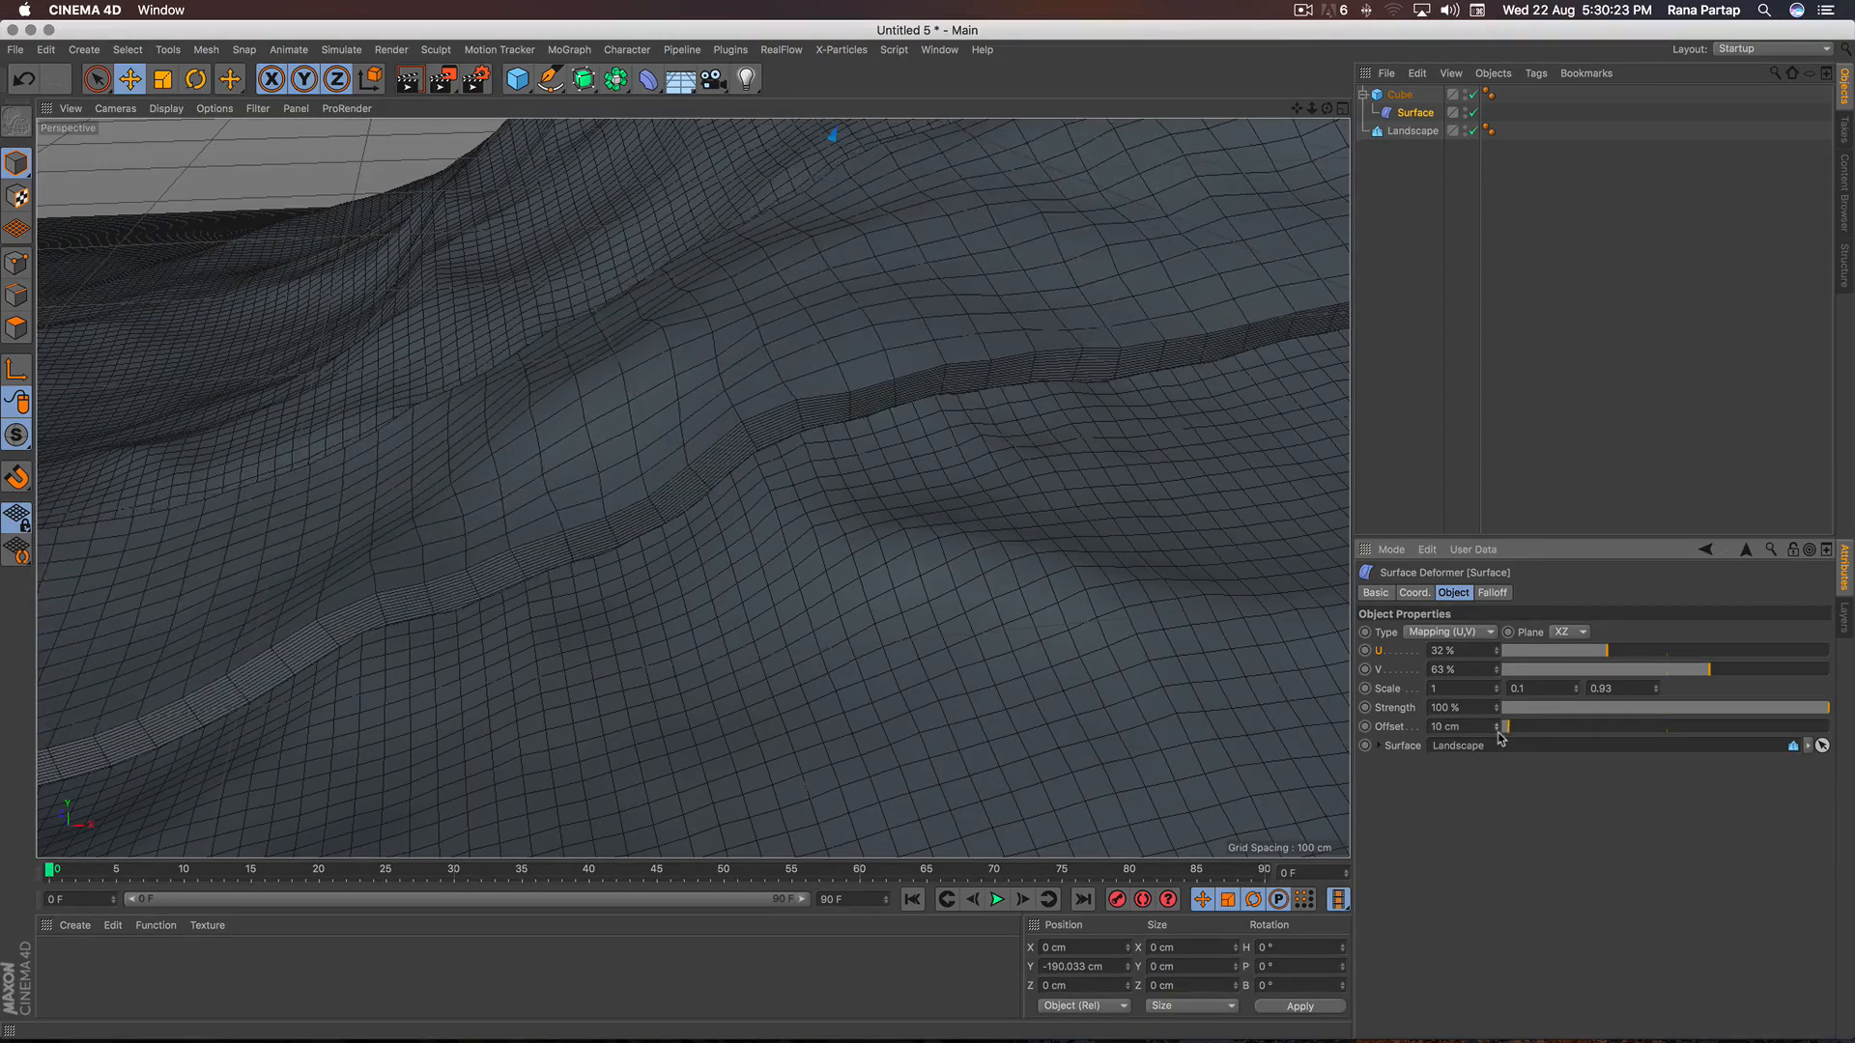
Hide the grid in the perspective view's display filter.
{"action": "left_click_drag", "start_coordinate": [808, 402], "coordinate": [861, 468], "text": "alt"}
{"action": "right_click_drag", "start_coordinate": [750, 380], "coordinate": [727, 484], "text": "alt"}
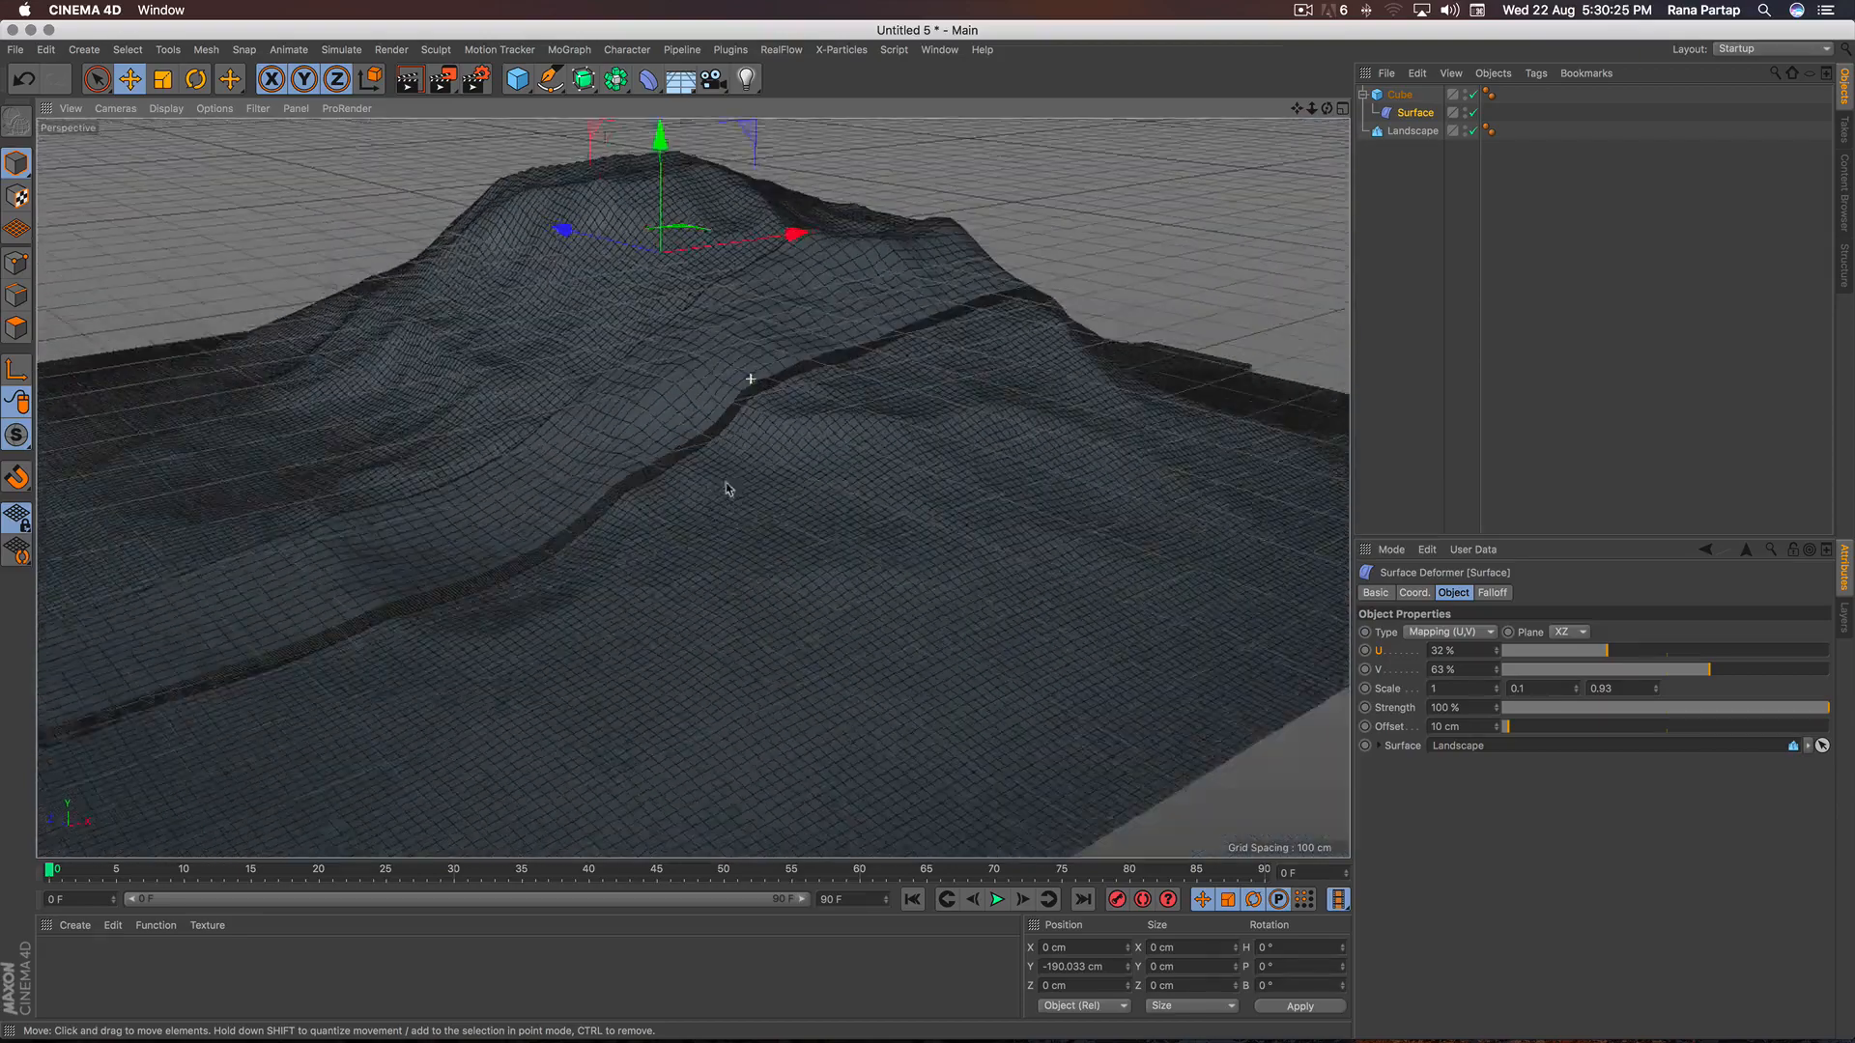
{"action": "left_click_drag", "start_coordinate": [771, 389], "coordinate": [774, 462], "text": "alt"}
{"action": "right_click_drag", "start_coordinate": [772, 383], "coordinate": [750, 490], "text": "alt"}
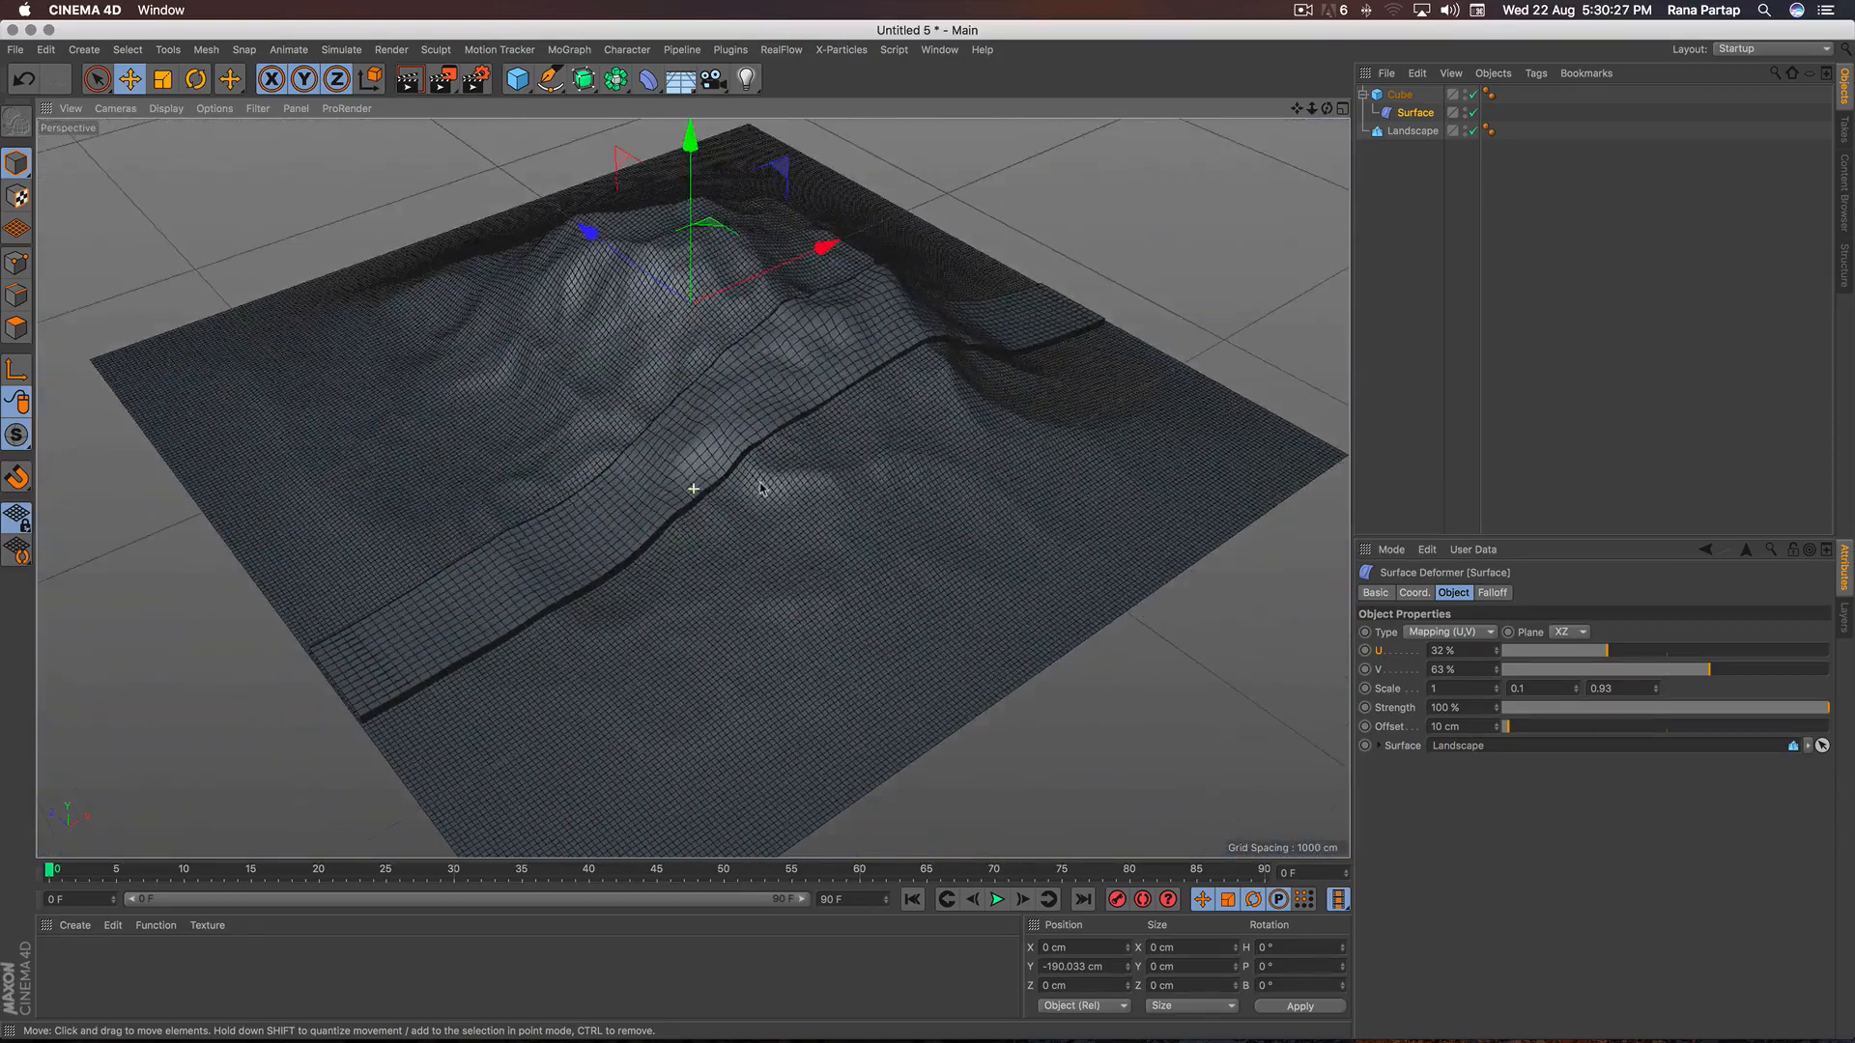
{"action": "left_click_drag", "start_coordinate": [760, 484], "coordinate": [758, 493], "text": "alt"}
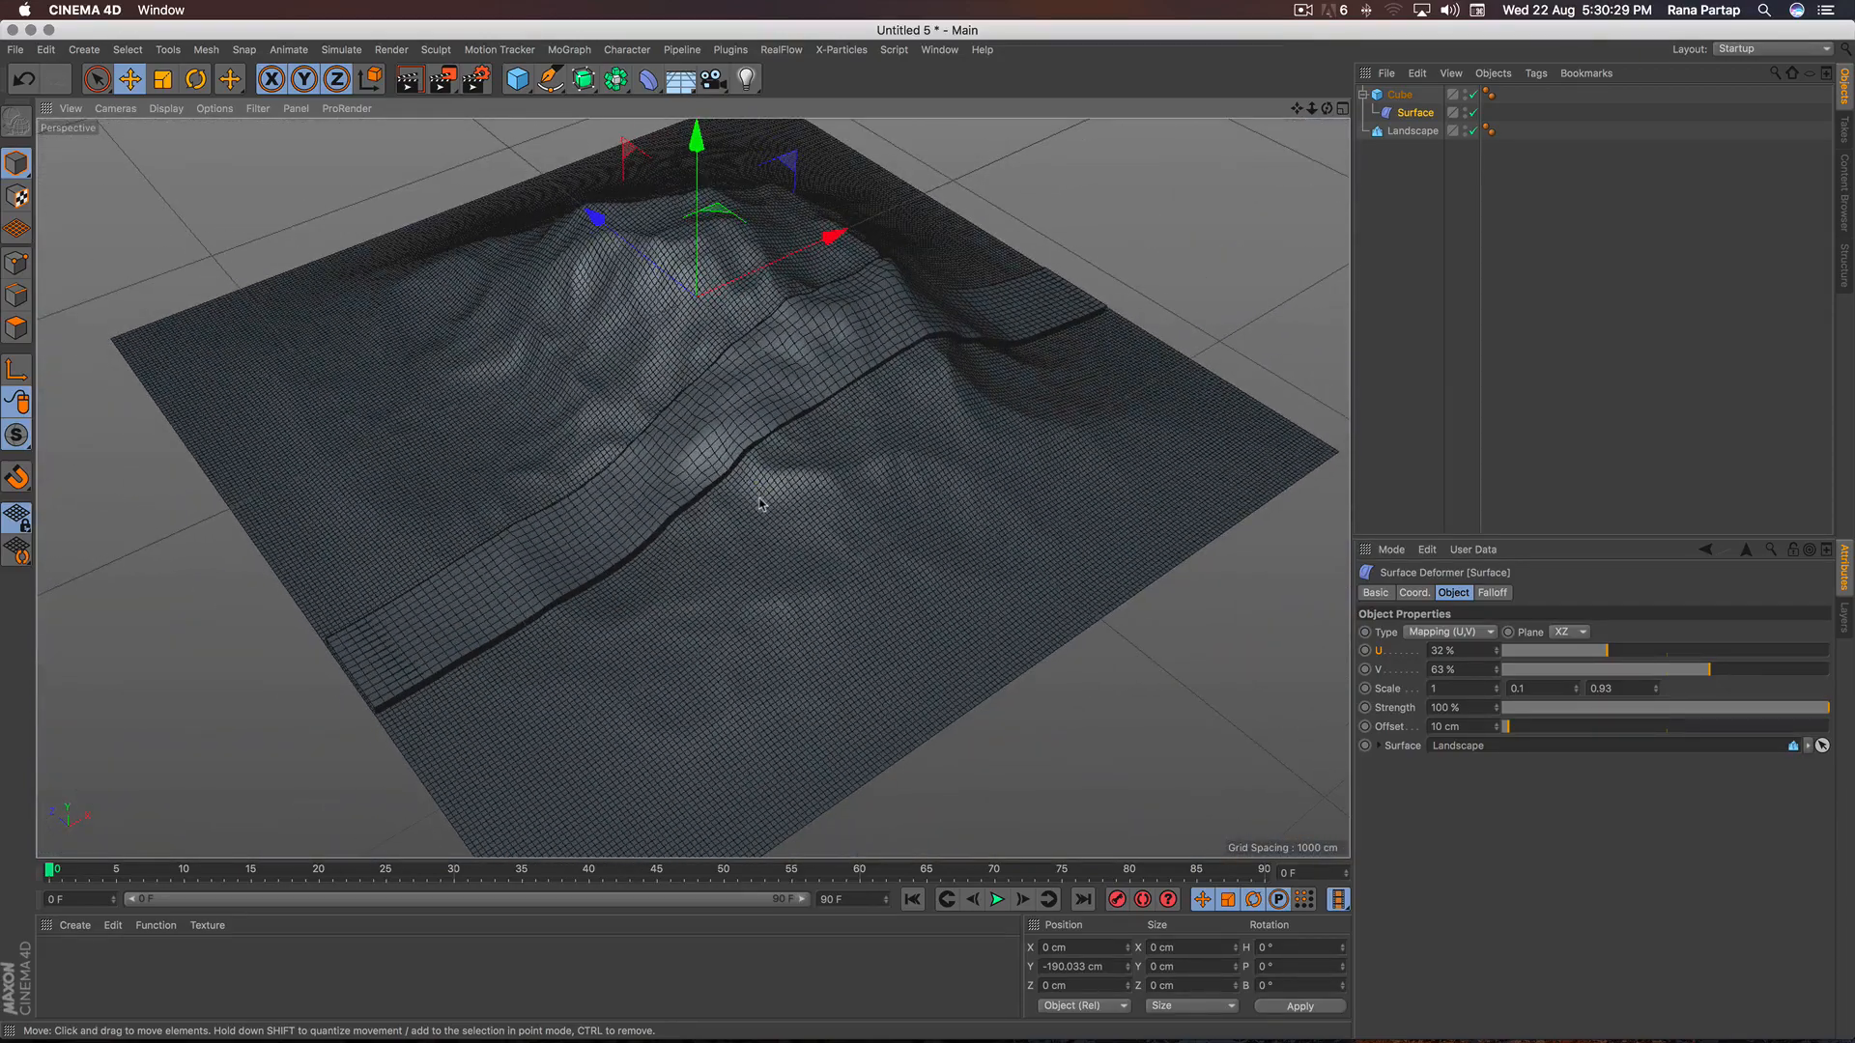
{"action": "left_click", "coordinate": [258, 109]}
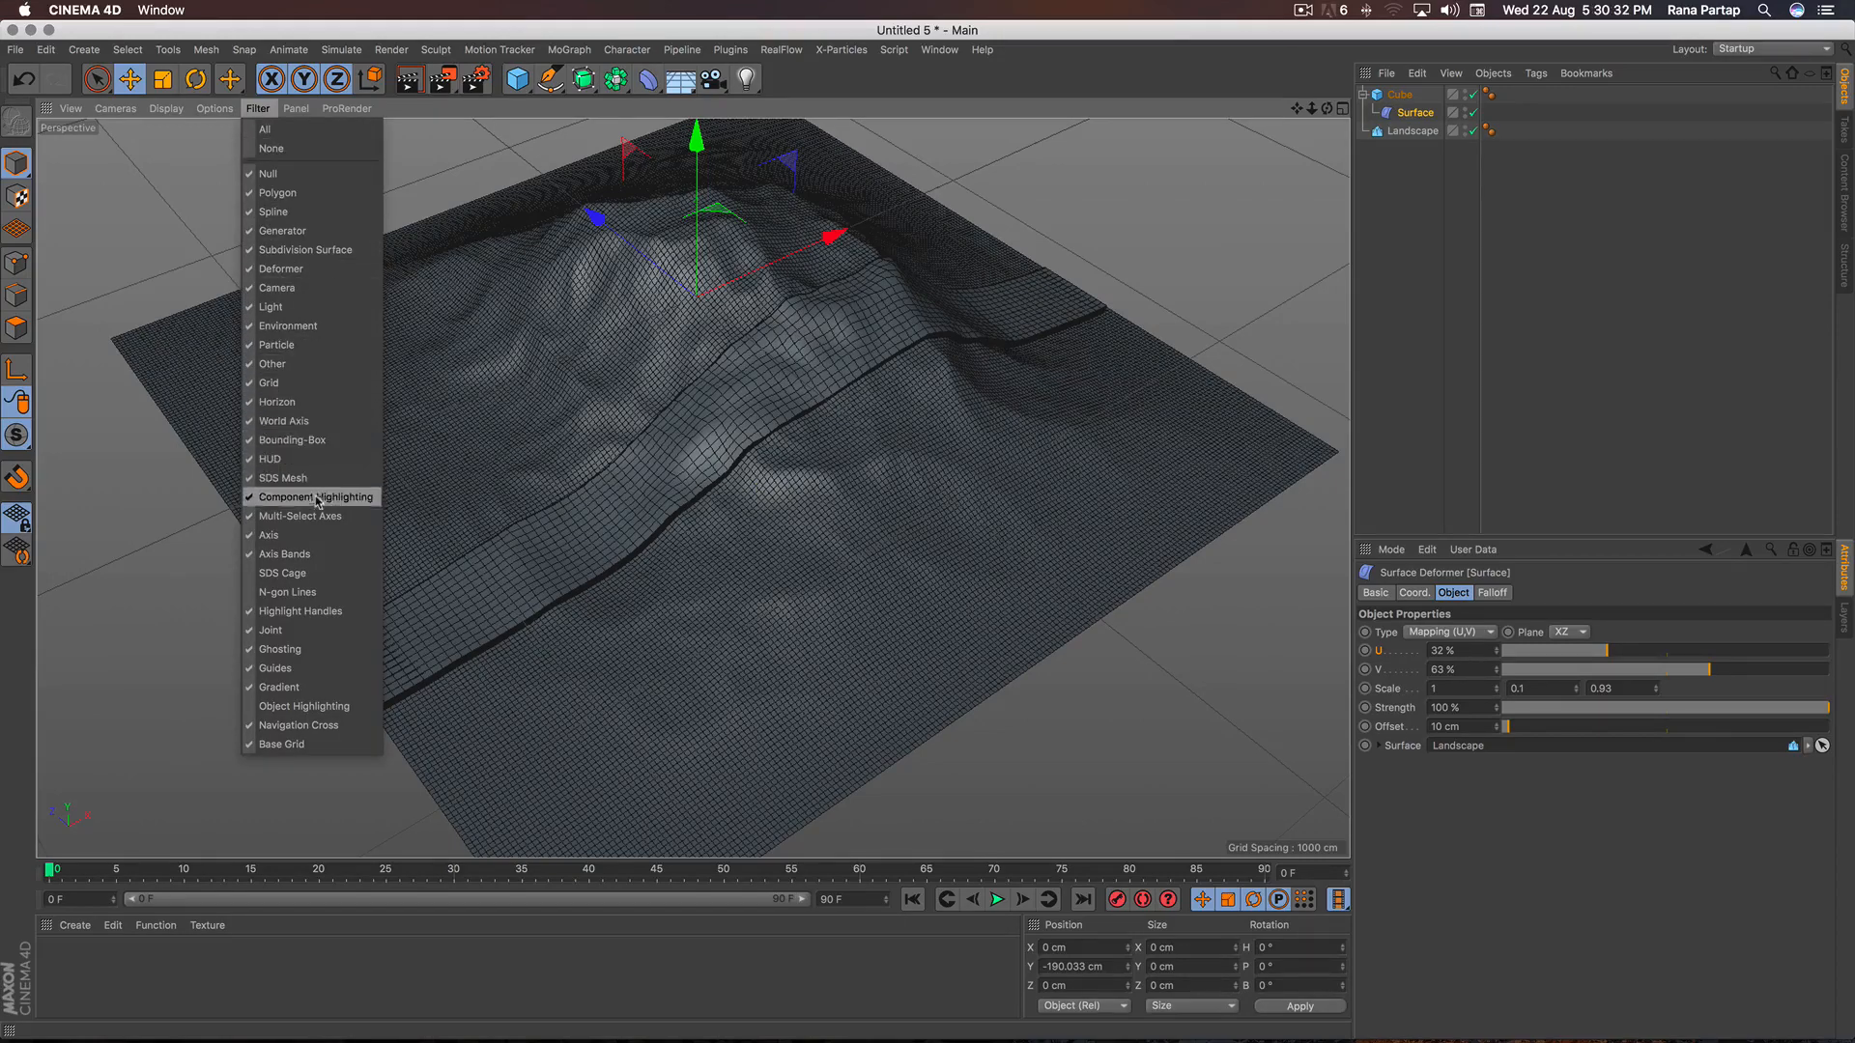
{"action": "left_click", "coordinate": [334, 385]}
Create a new material and disable its Reflectance channel.
{"action": "mouse_move", "coordinate": [615, 379]}
{"action": "right_mouse_down", "text": "alt"}
{"action": "mouse_move", "coordinate": [638, 352]}
{"action": "mouse_move", "coordinate": [633, 368]}
{"action": "right_mouse_up", "text": "alt"}
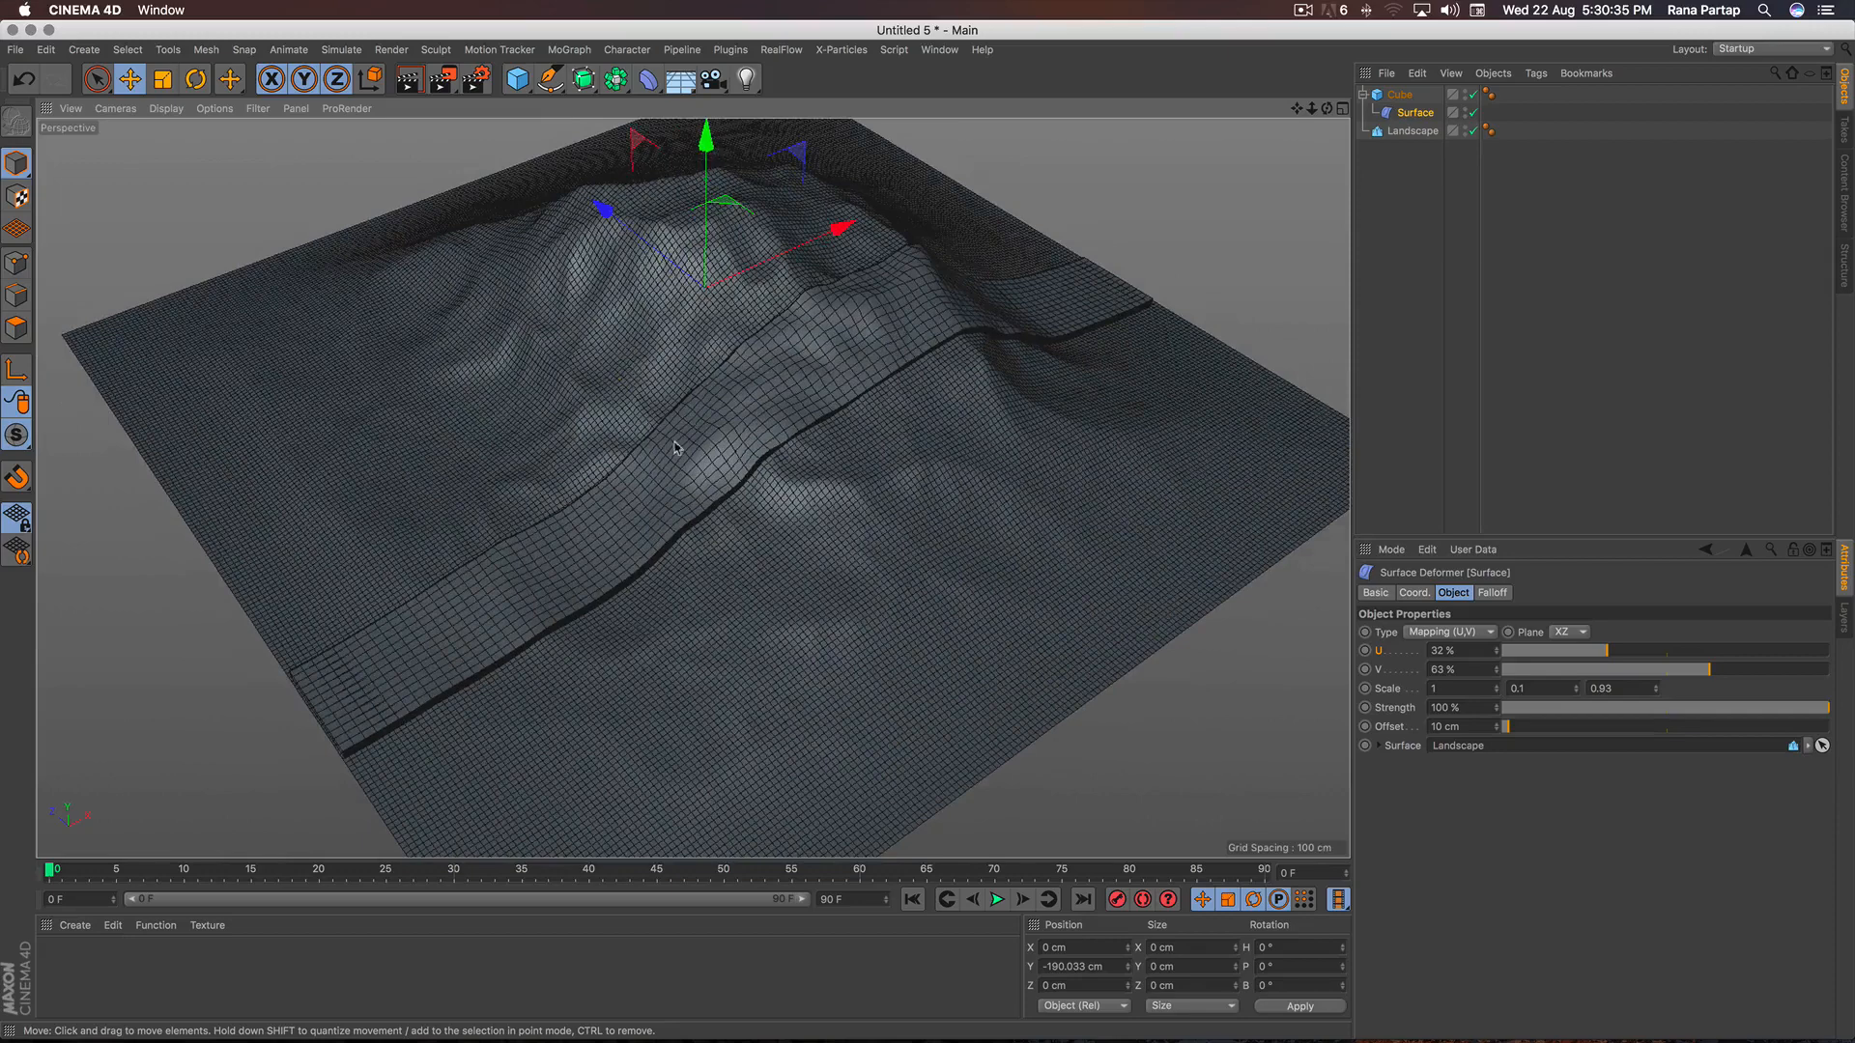
{"action": "right_click_drag", "start_coordinate": [676, 448], "coordinate": [681, 373], "text": "alt"}
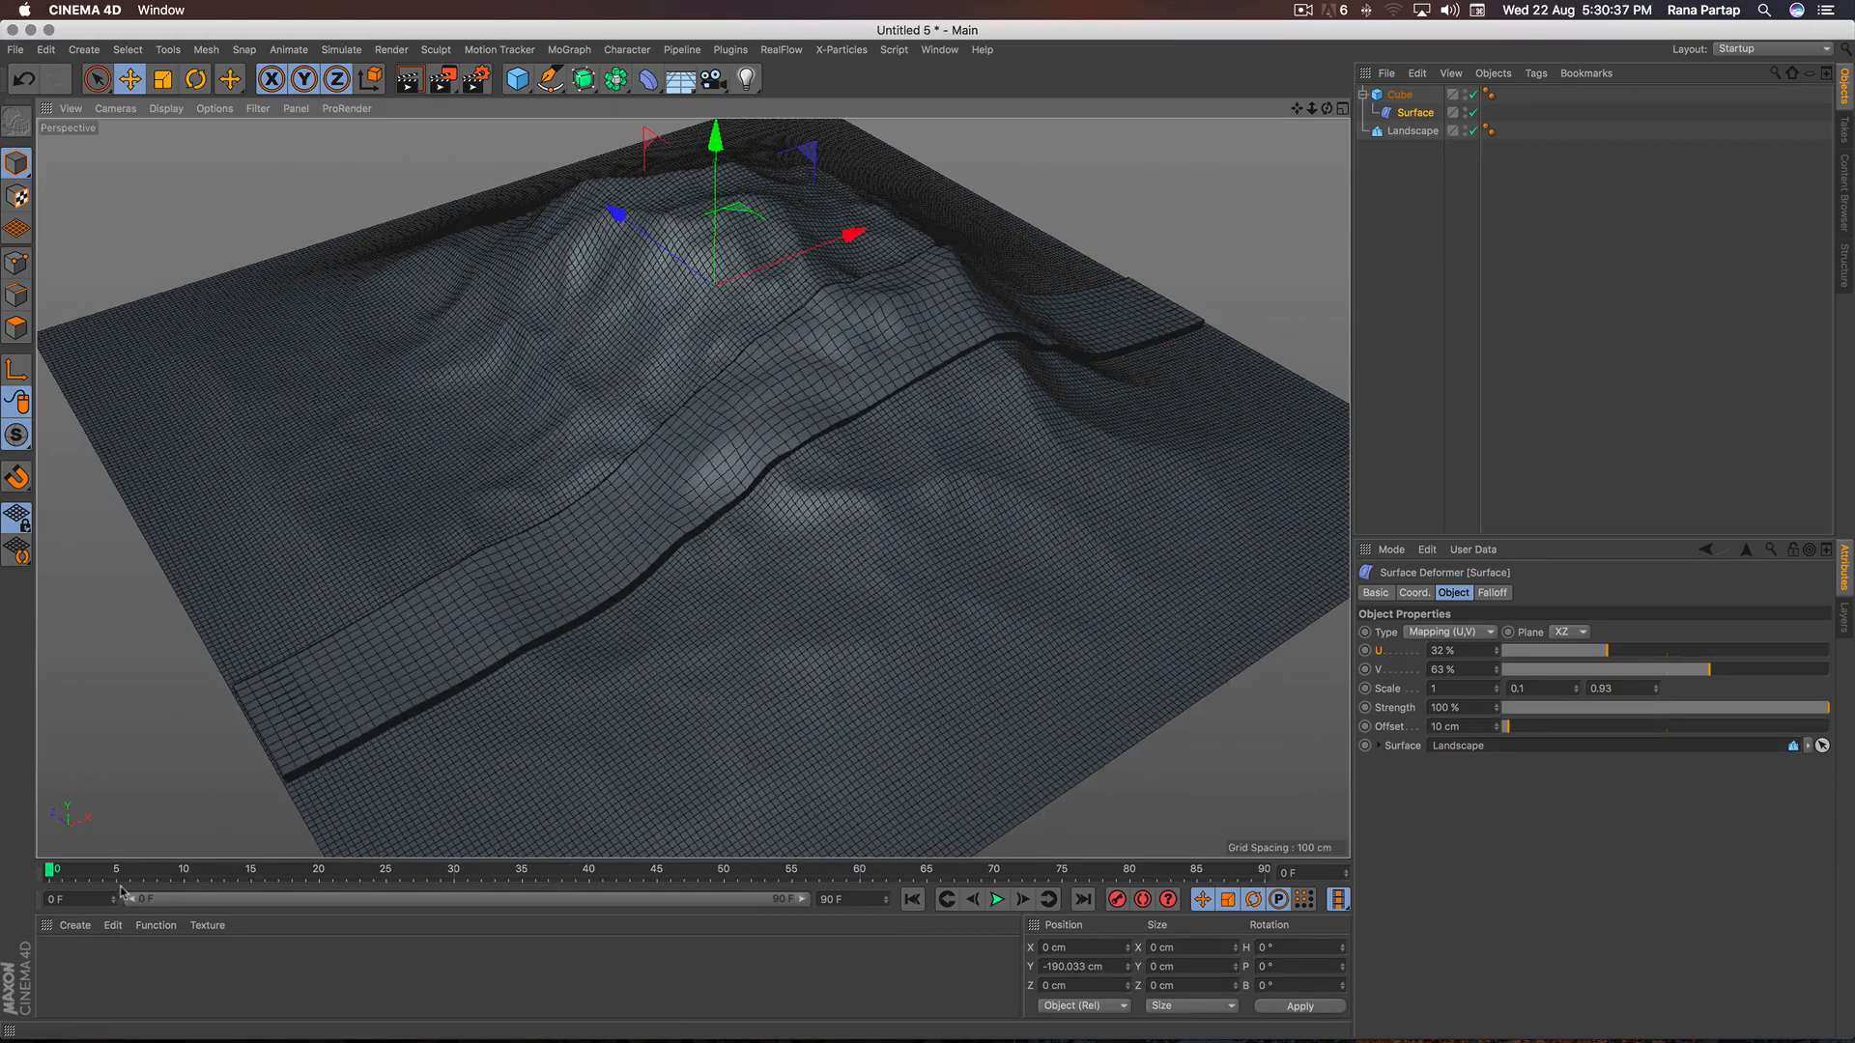
{"action": "left_click", "coordinate": [76, 928]}
{"action": "left_click", "coordinate": [106, 763]}
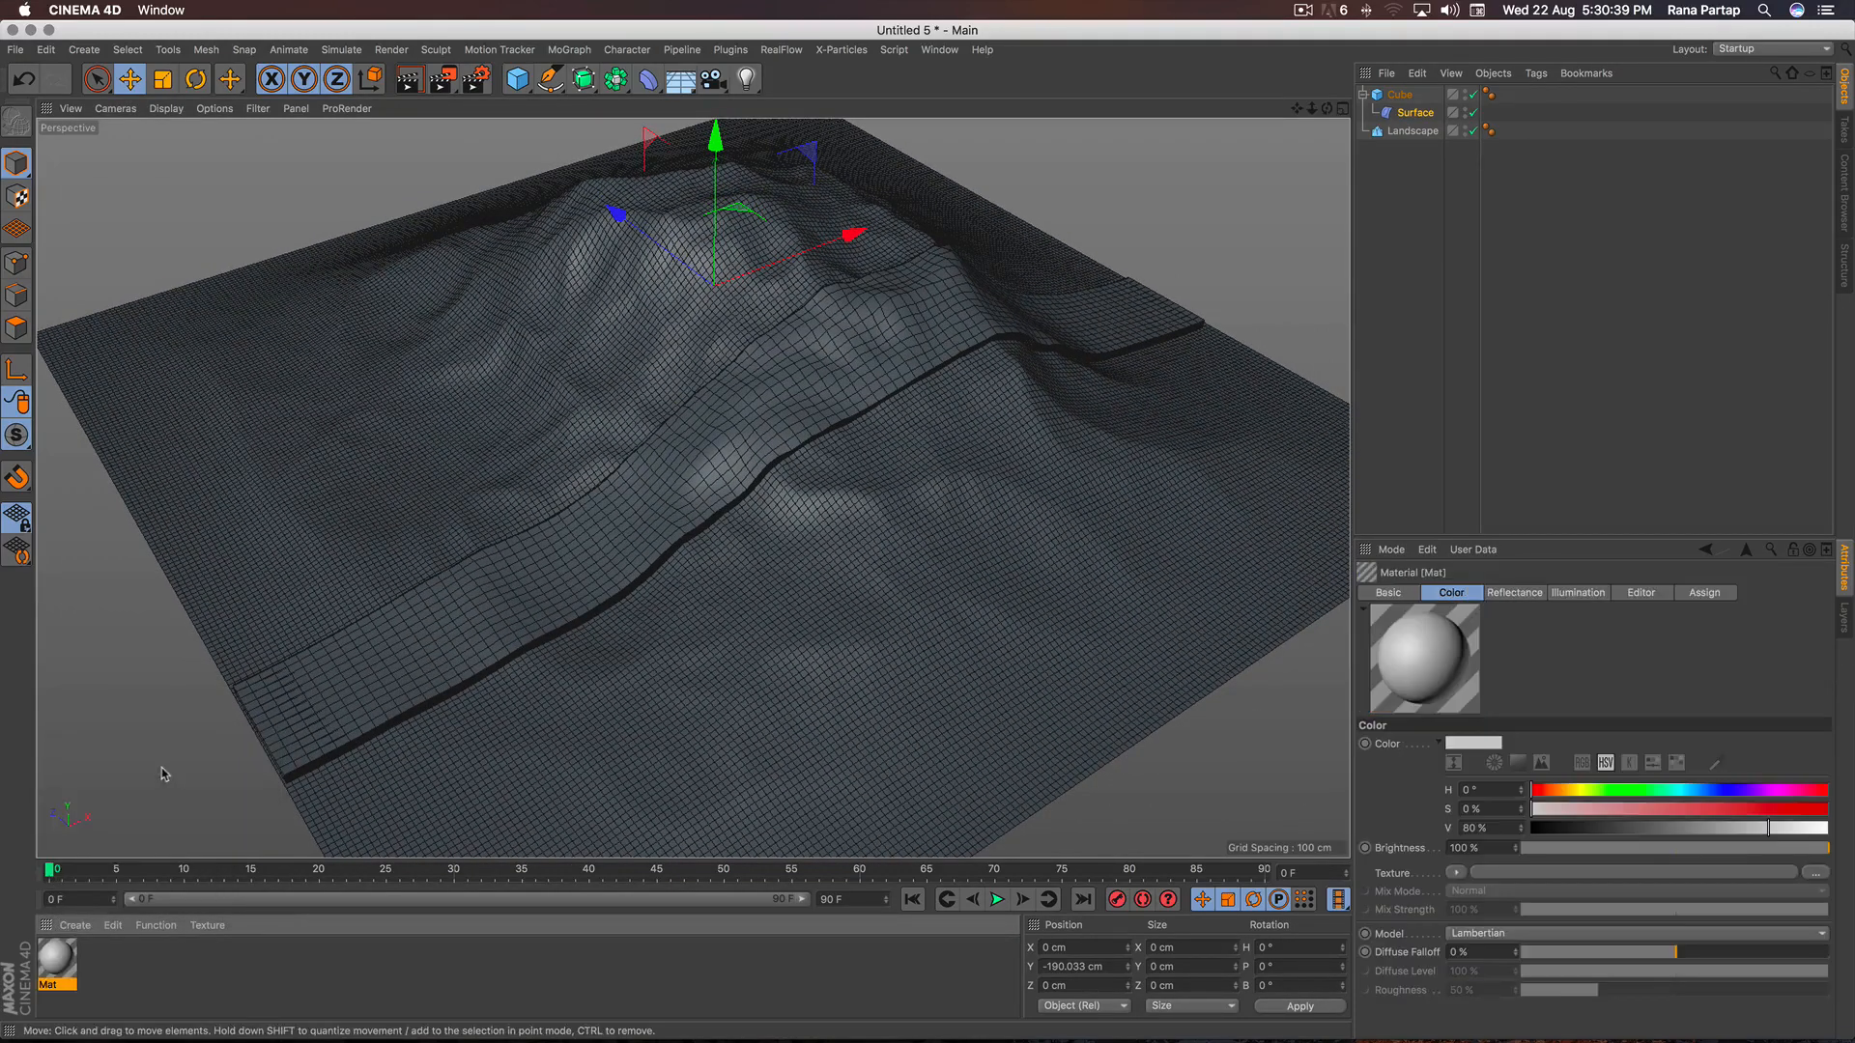
{"action": "double_click", "coordinate": [58, 971]}
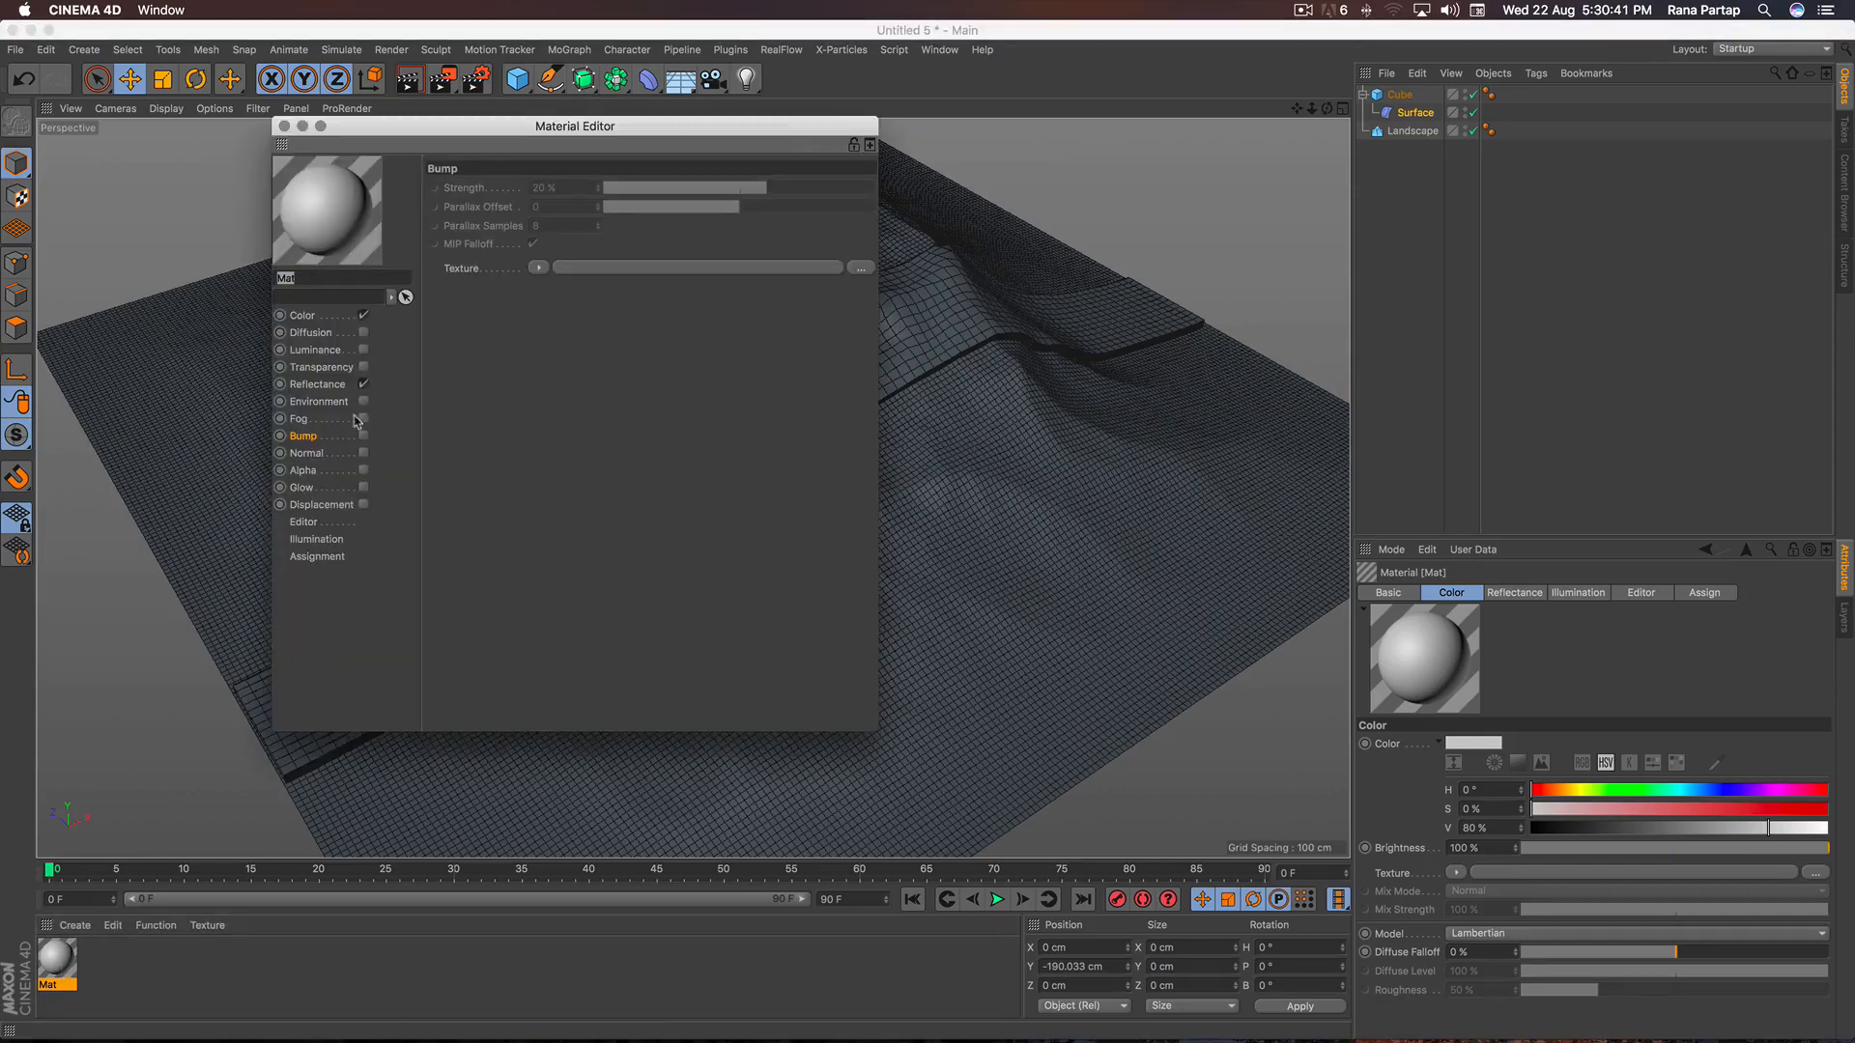
{"action": "left_click", "coordinate": [364, 385]}
Load asphalt-texture-close-up_1298-490.jpg as the material's Color texture without copying it to the project, and close the Material Editor.
{"action": "left_click", "coordinate": [303, 316]}
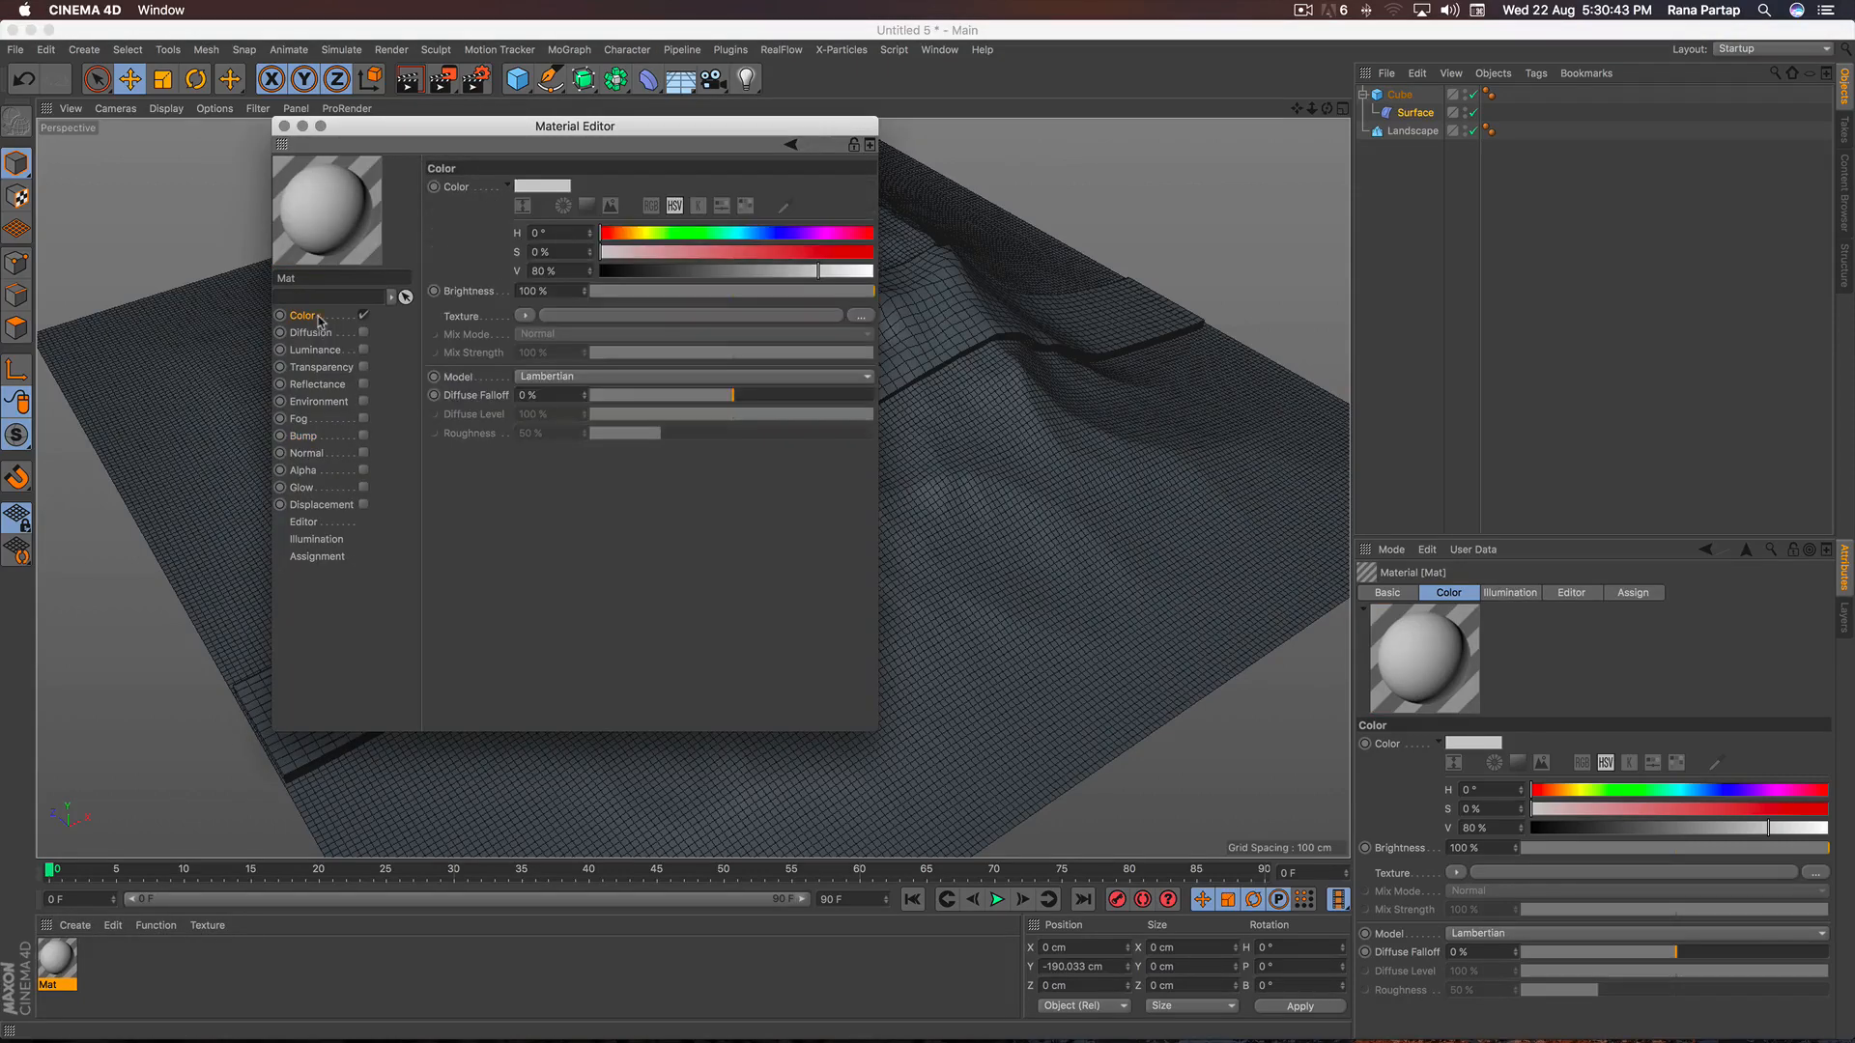
{"action": "left_click", "coordinate": [526, 316]}
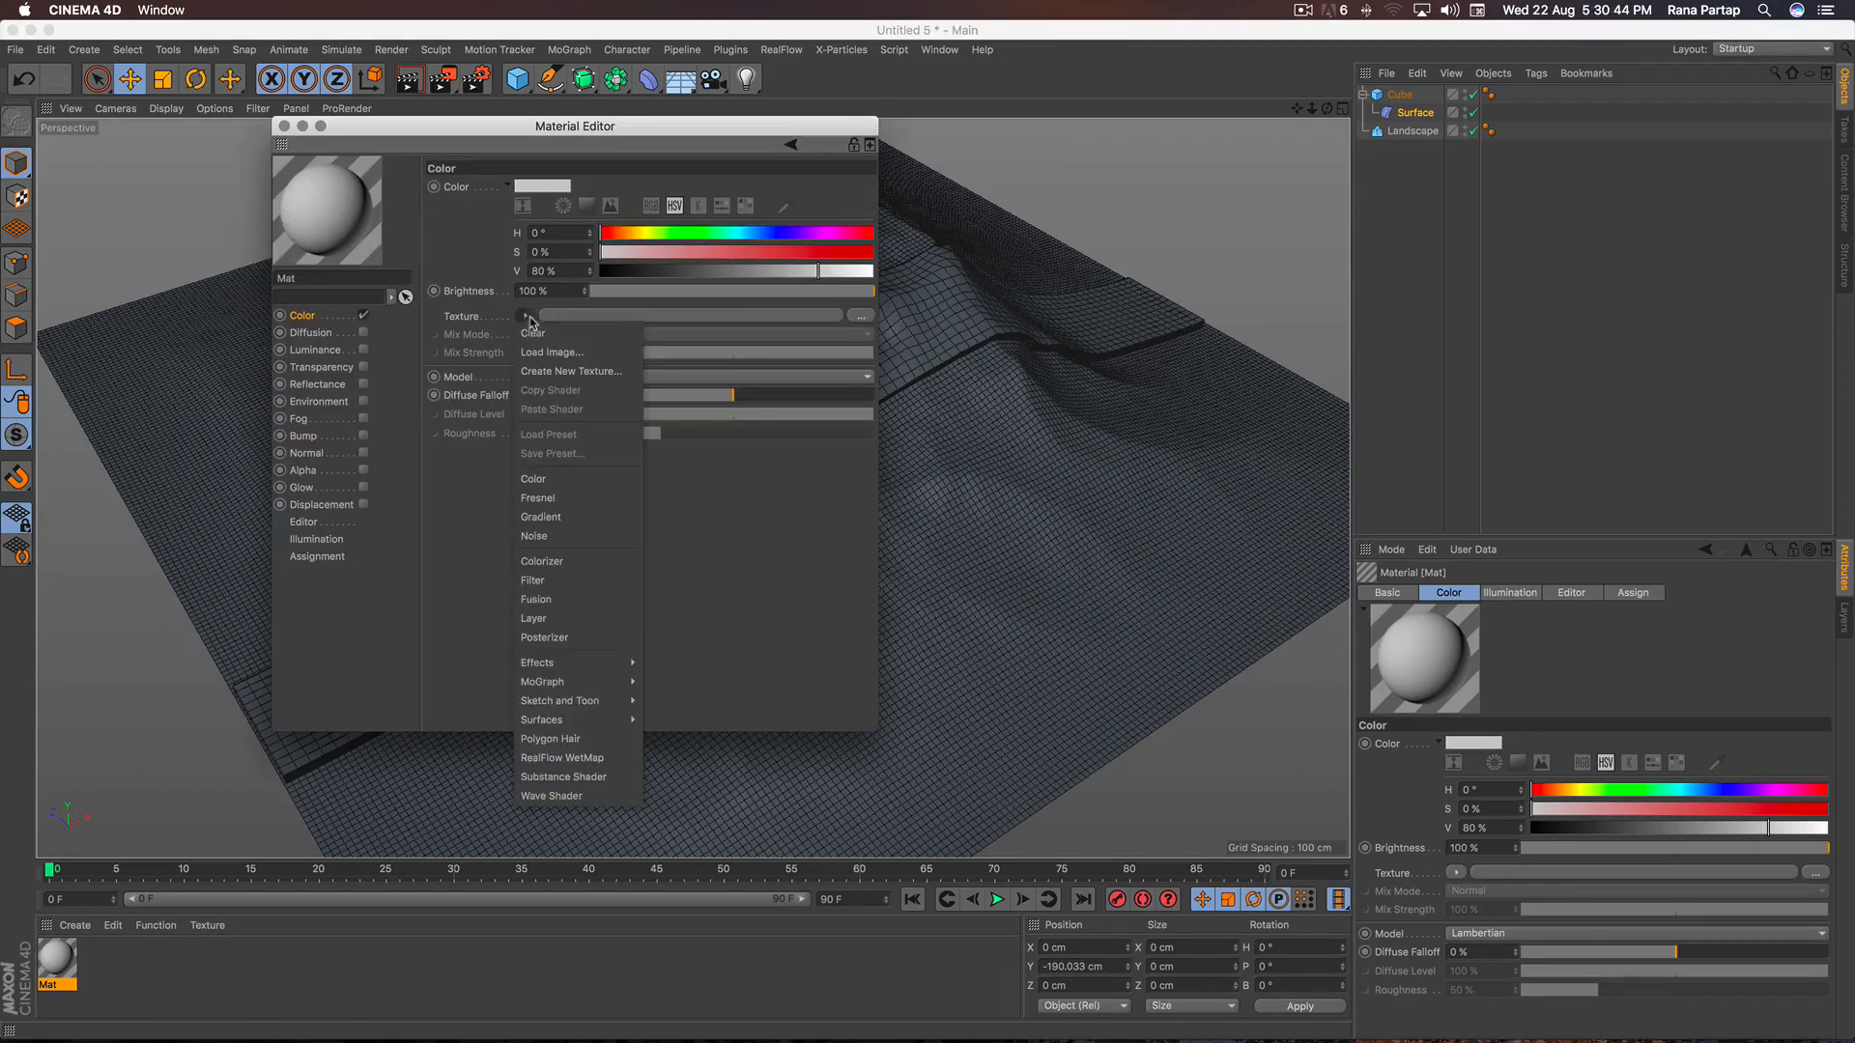
{"action": "left_click", "coordinate": [570, 352]}
{"action": "left_click", "coordinate": [615, 214]}
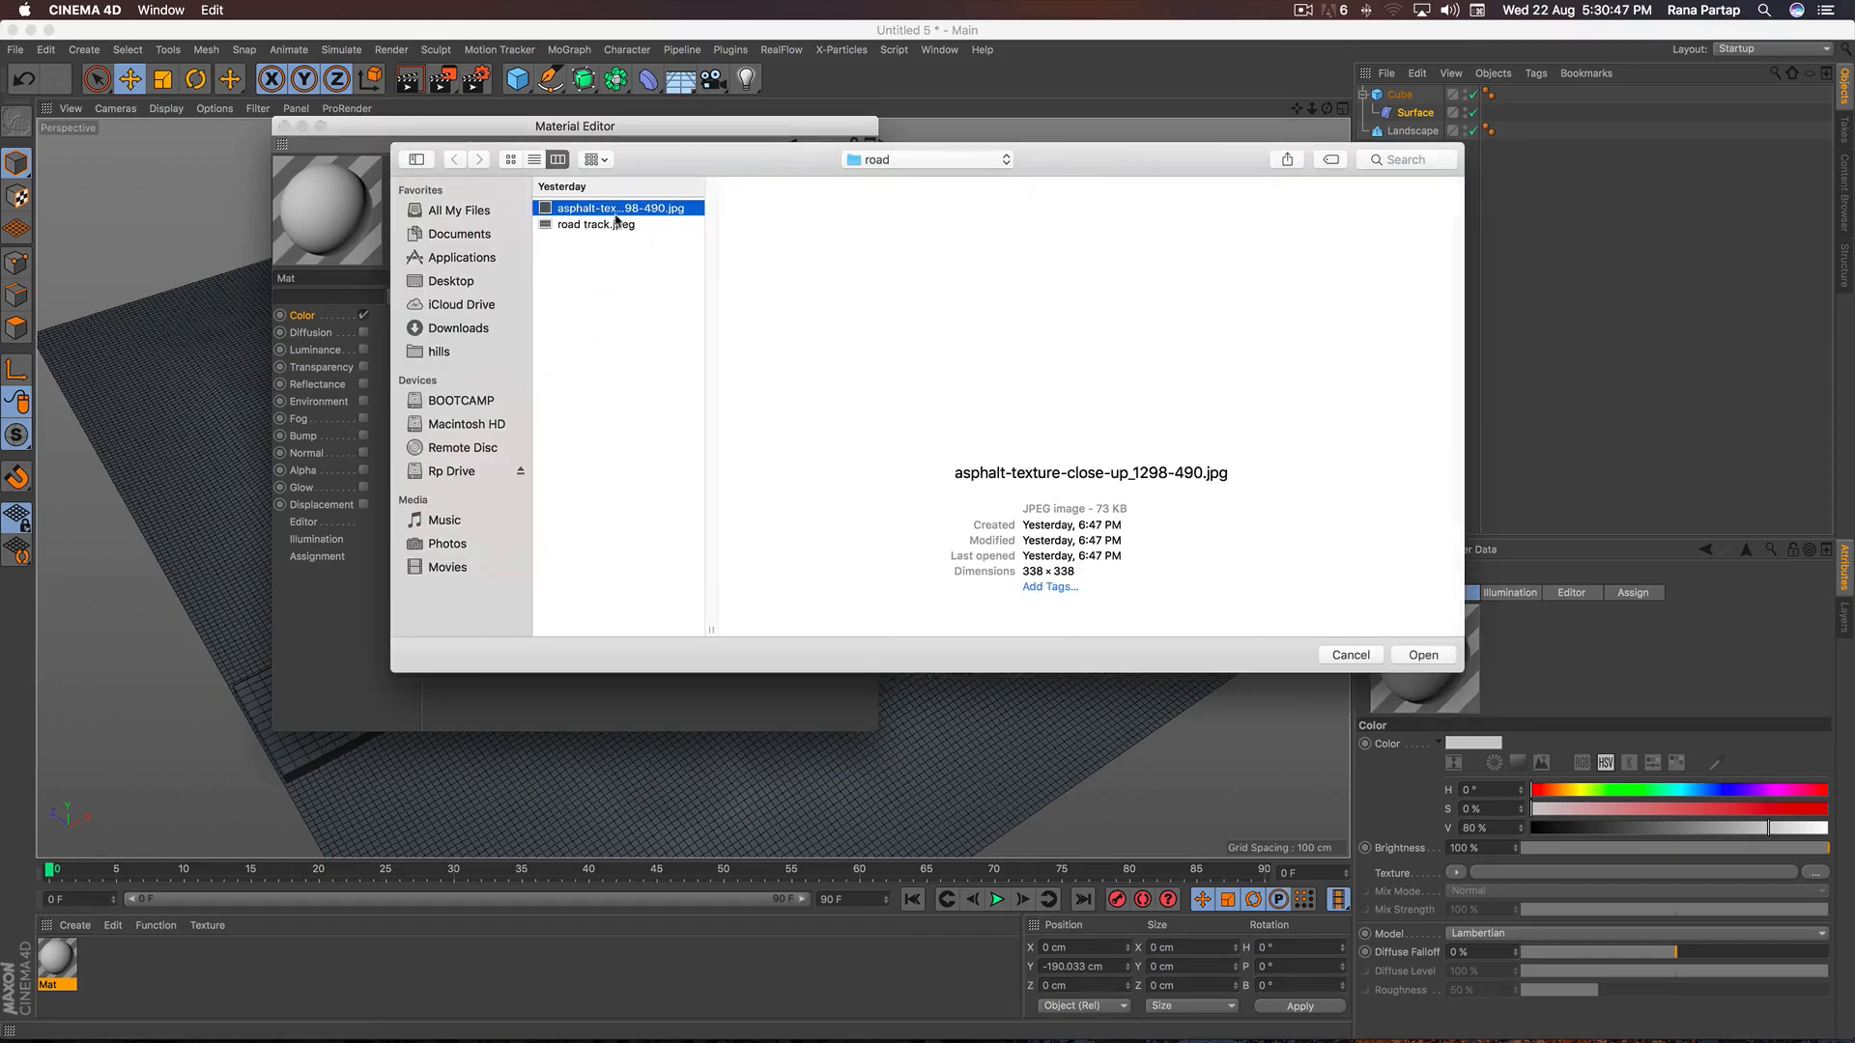
{"action": "left_click", "coordinate": [1415, 657]}
{"action": "left_click", "coordinate": [966, 353]}
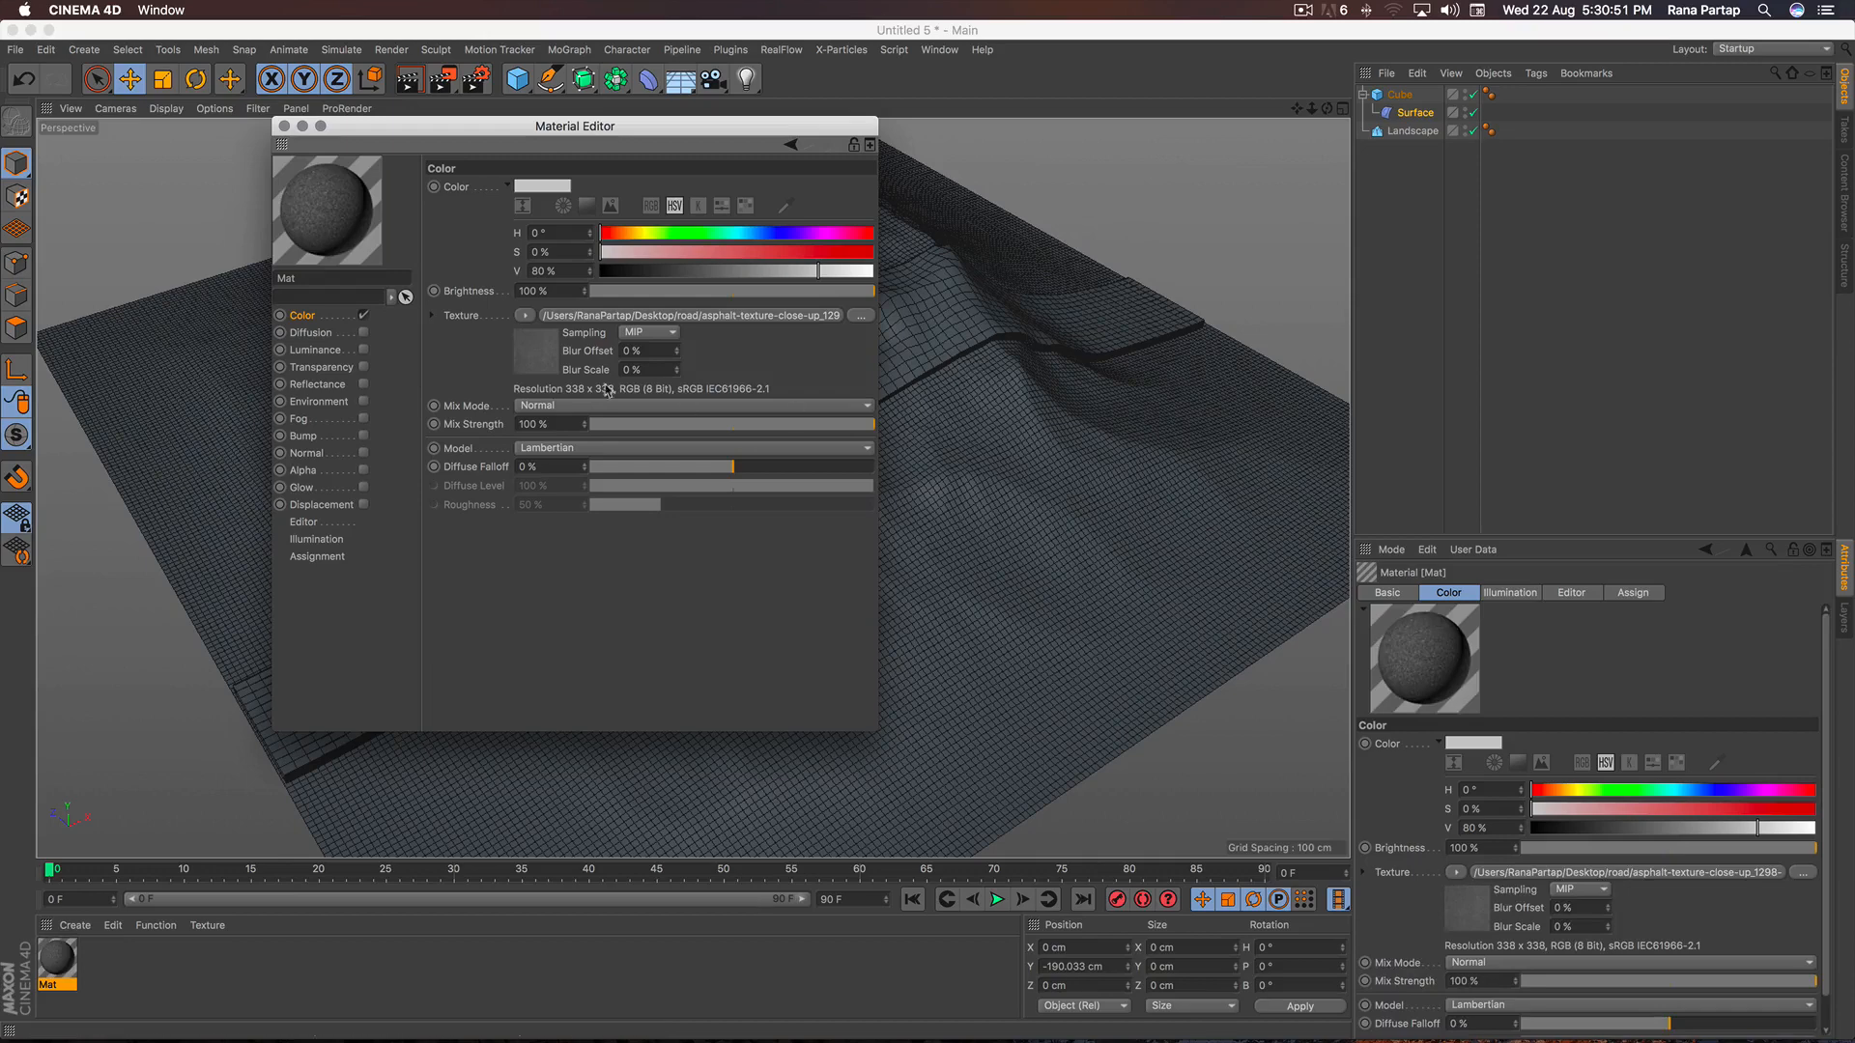
{"action": "left_click", "coordinate": [284, 126]}
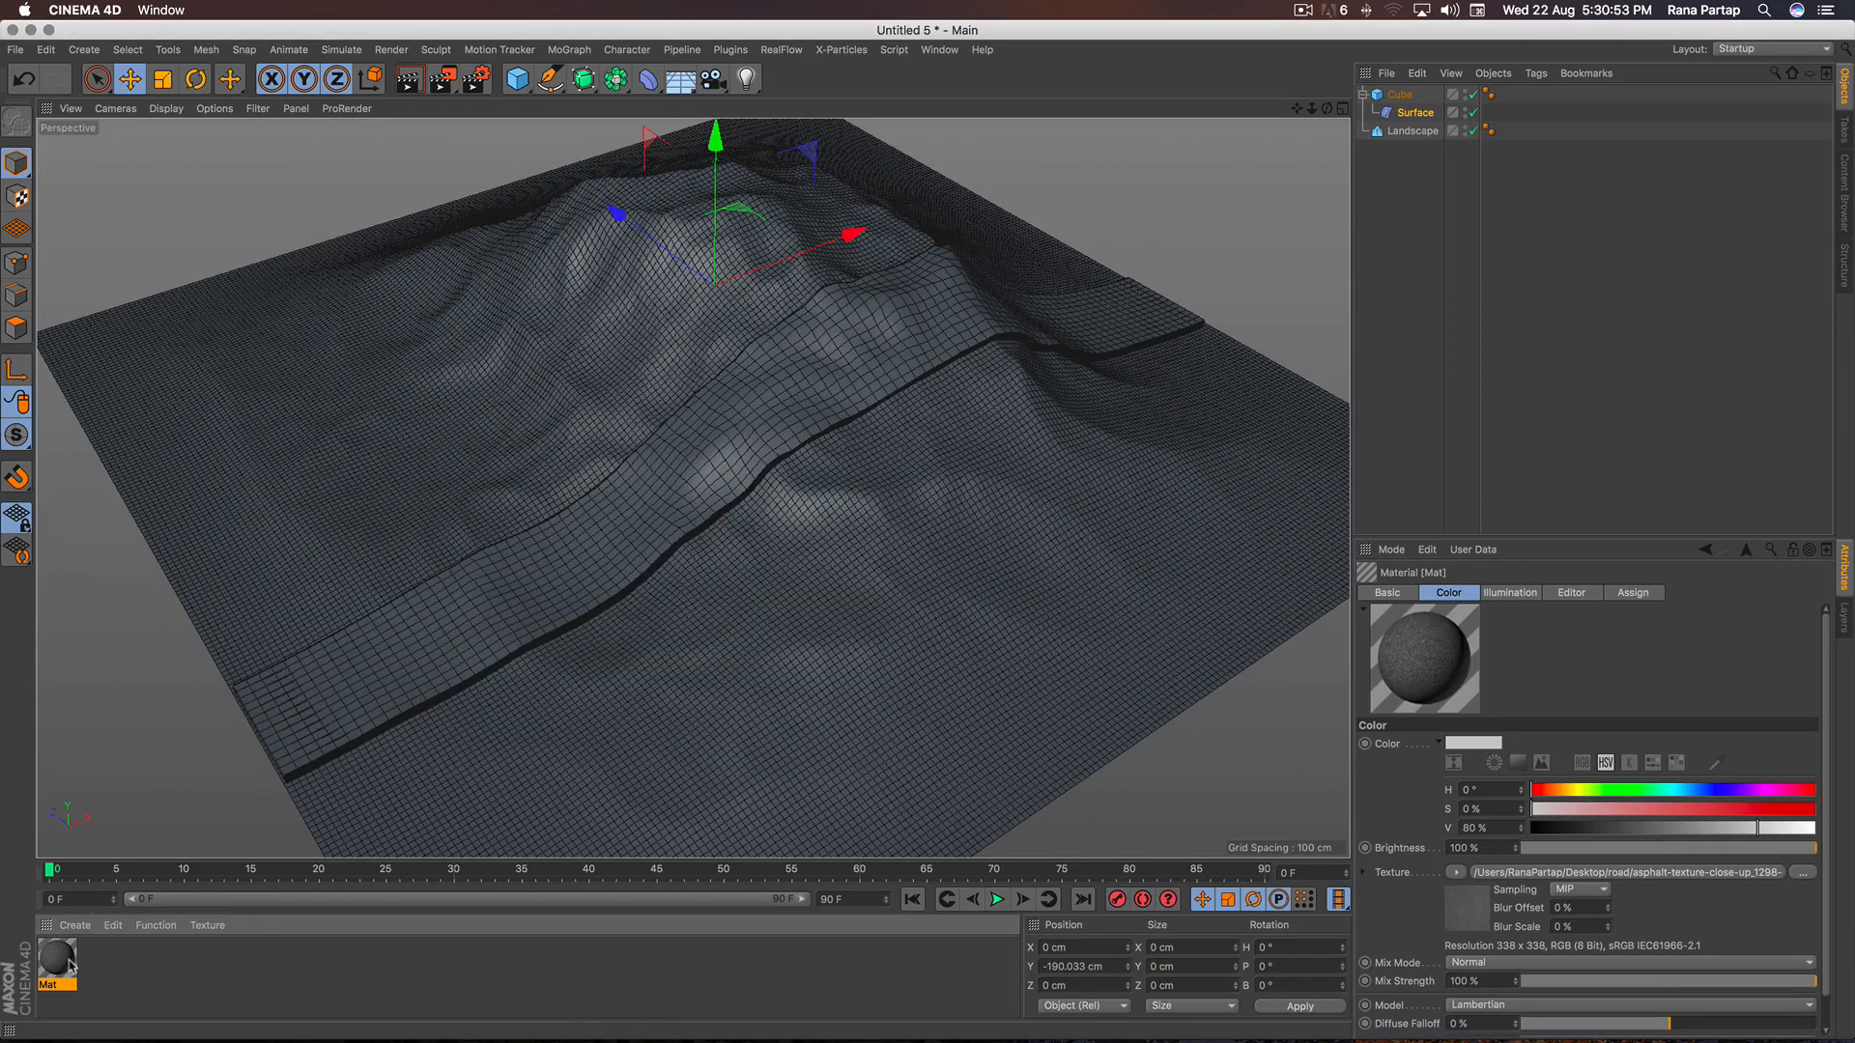
Apply the asphalt material to the cube and set its texture tag's Length U to 20 %.
{"action": "left_click_drag", "start_coordinate": [114, 942], "coordinate": [1304, 184]}
{"action": "left_click_drag", "start_coordinate": [1401, 97], "coordinate": [1400, 97]}
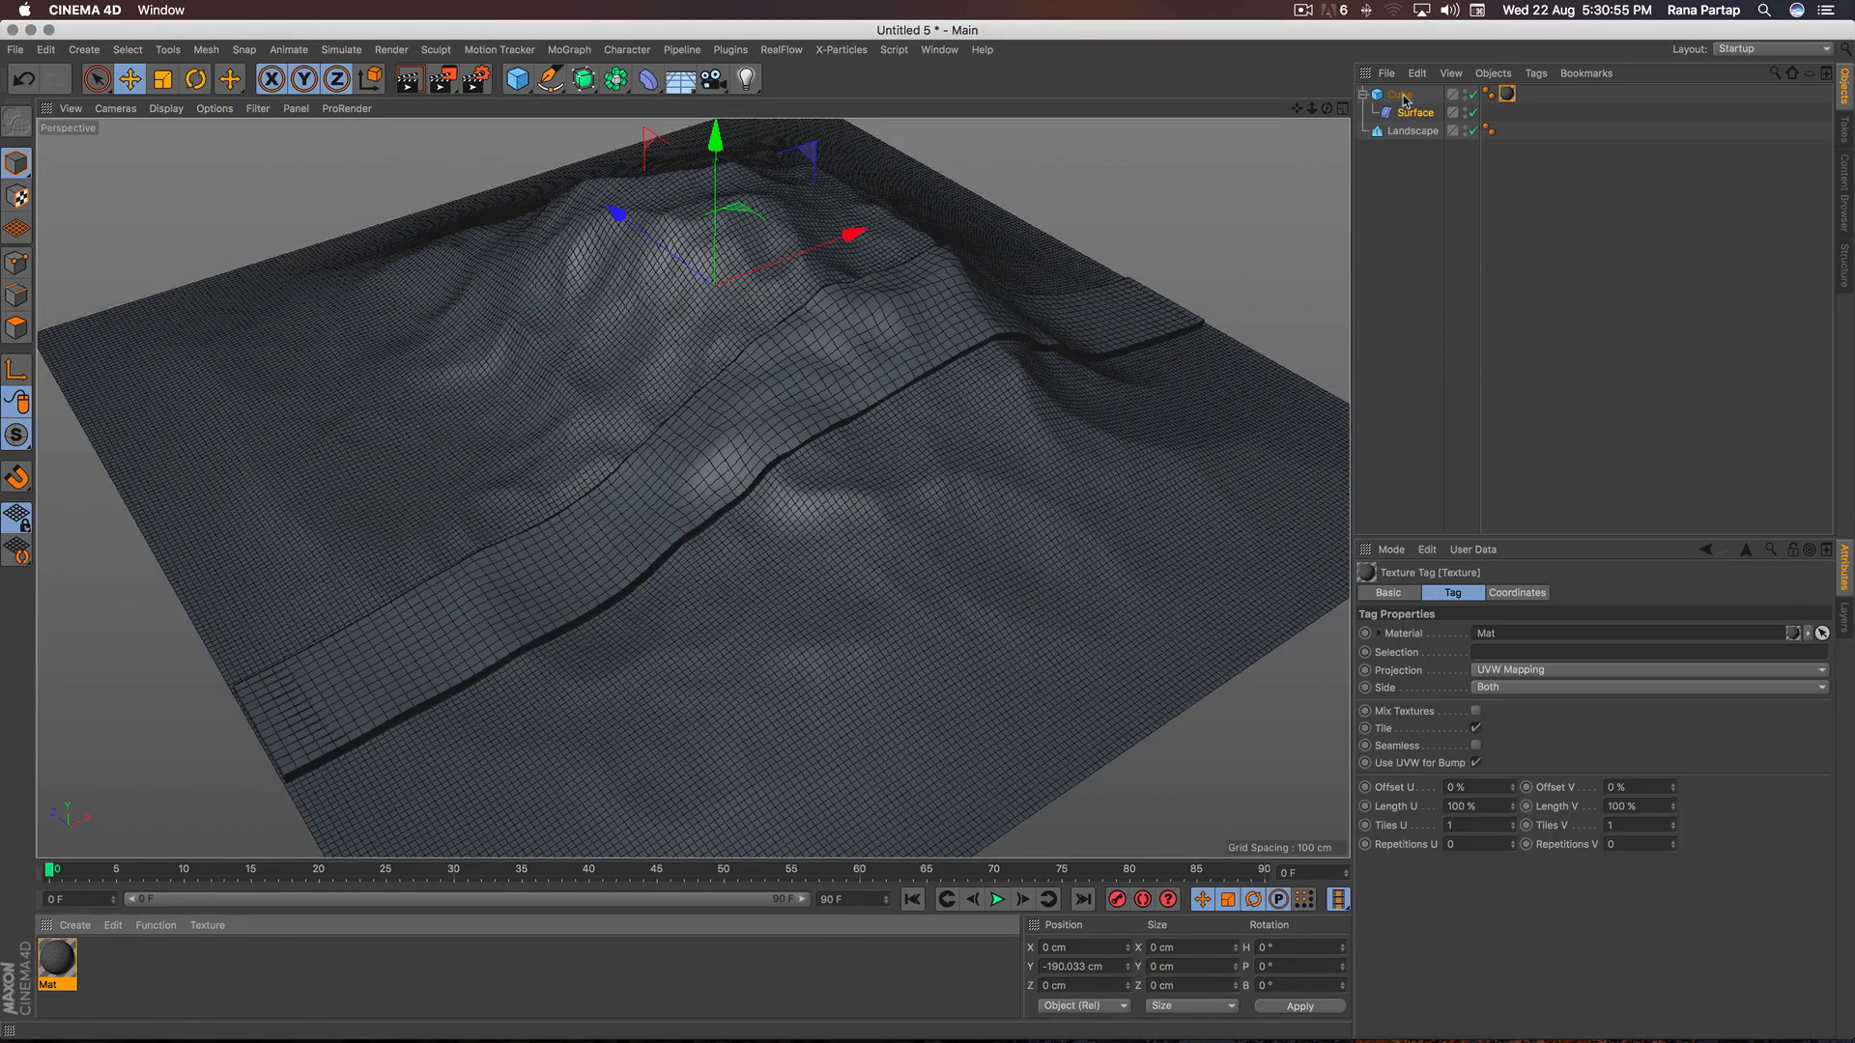
{"action": "scroll", "coordinate": [812, 290], "scroll_direction": "up", "scroll_amount": 5}
{"action": "scroll", "coordinate": [797, 237], "scroll_direction": "up", "scroll_amount": 1}
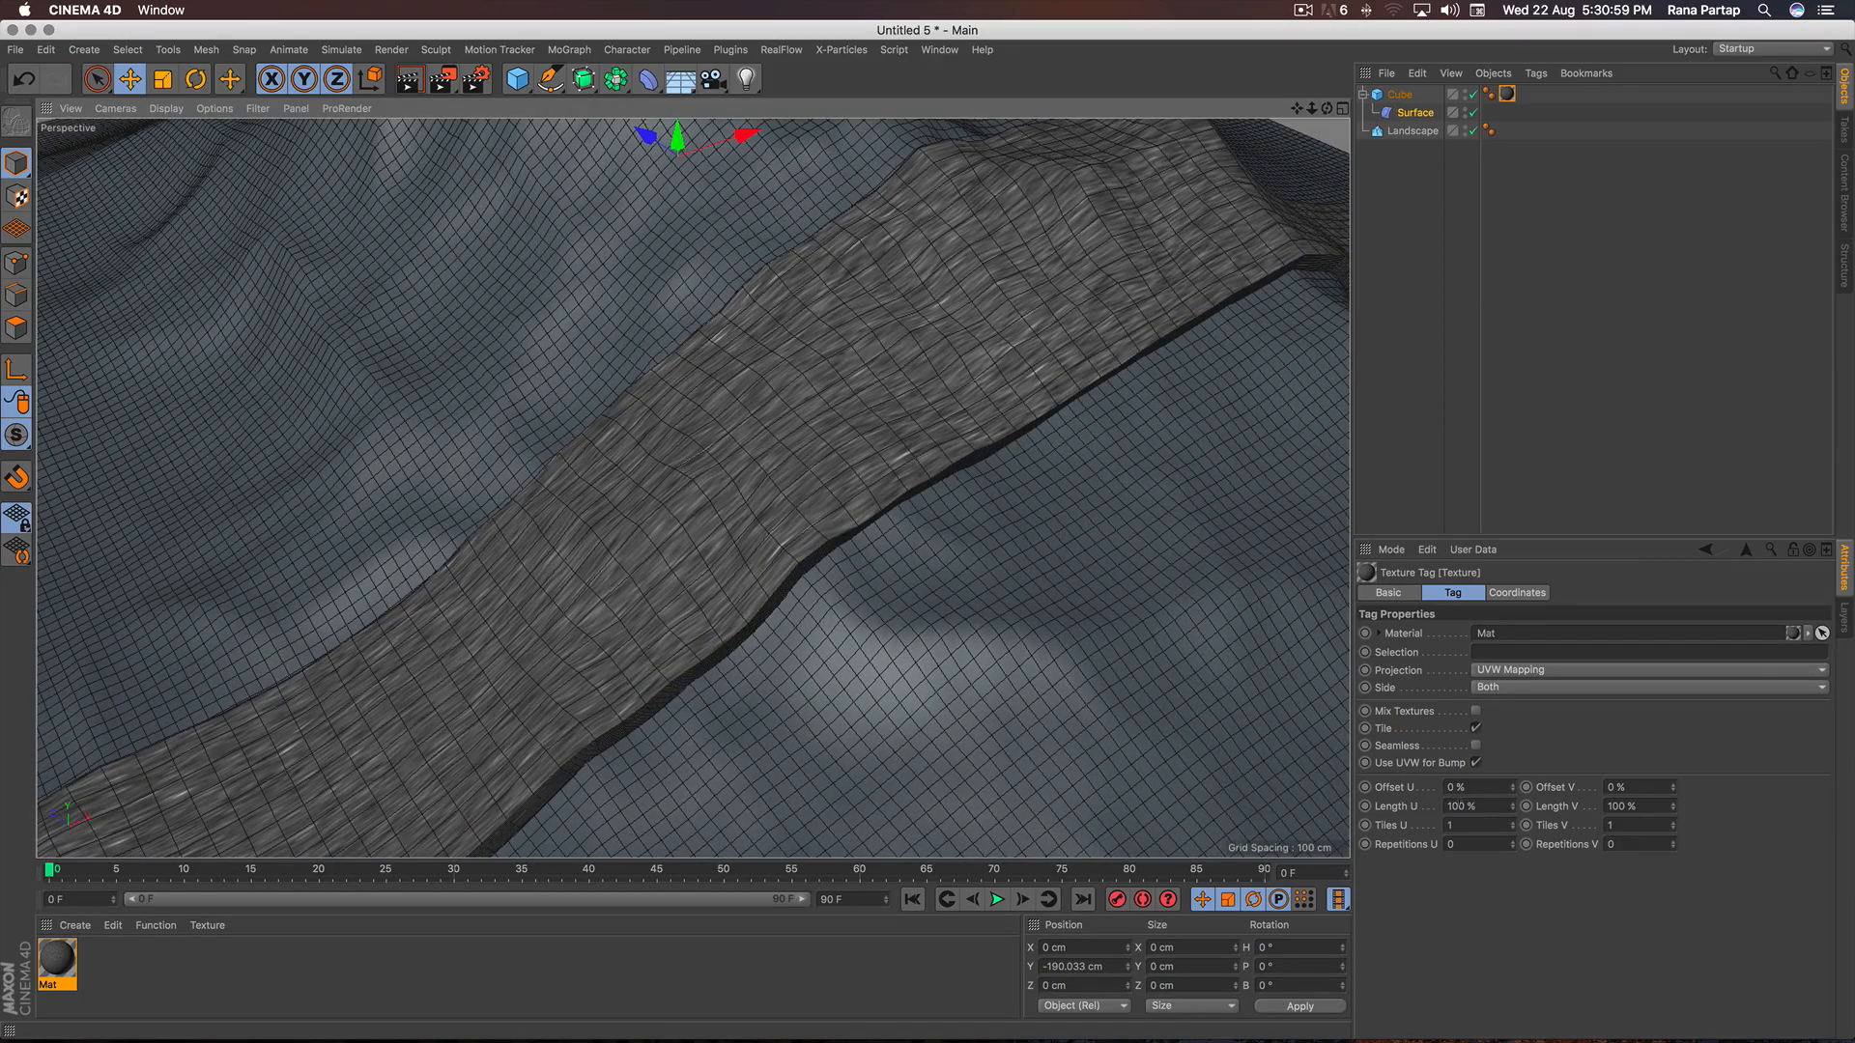
{"action": "double_click", "coordinate": [1452, 806]}
{"action": "key", "text": "Return"}
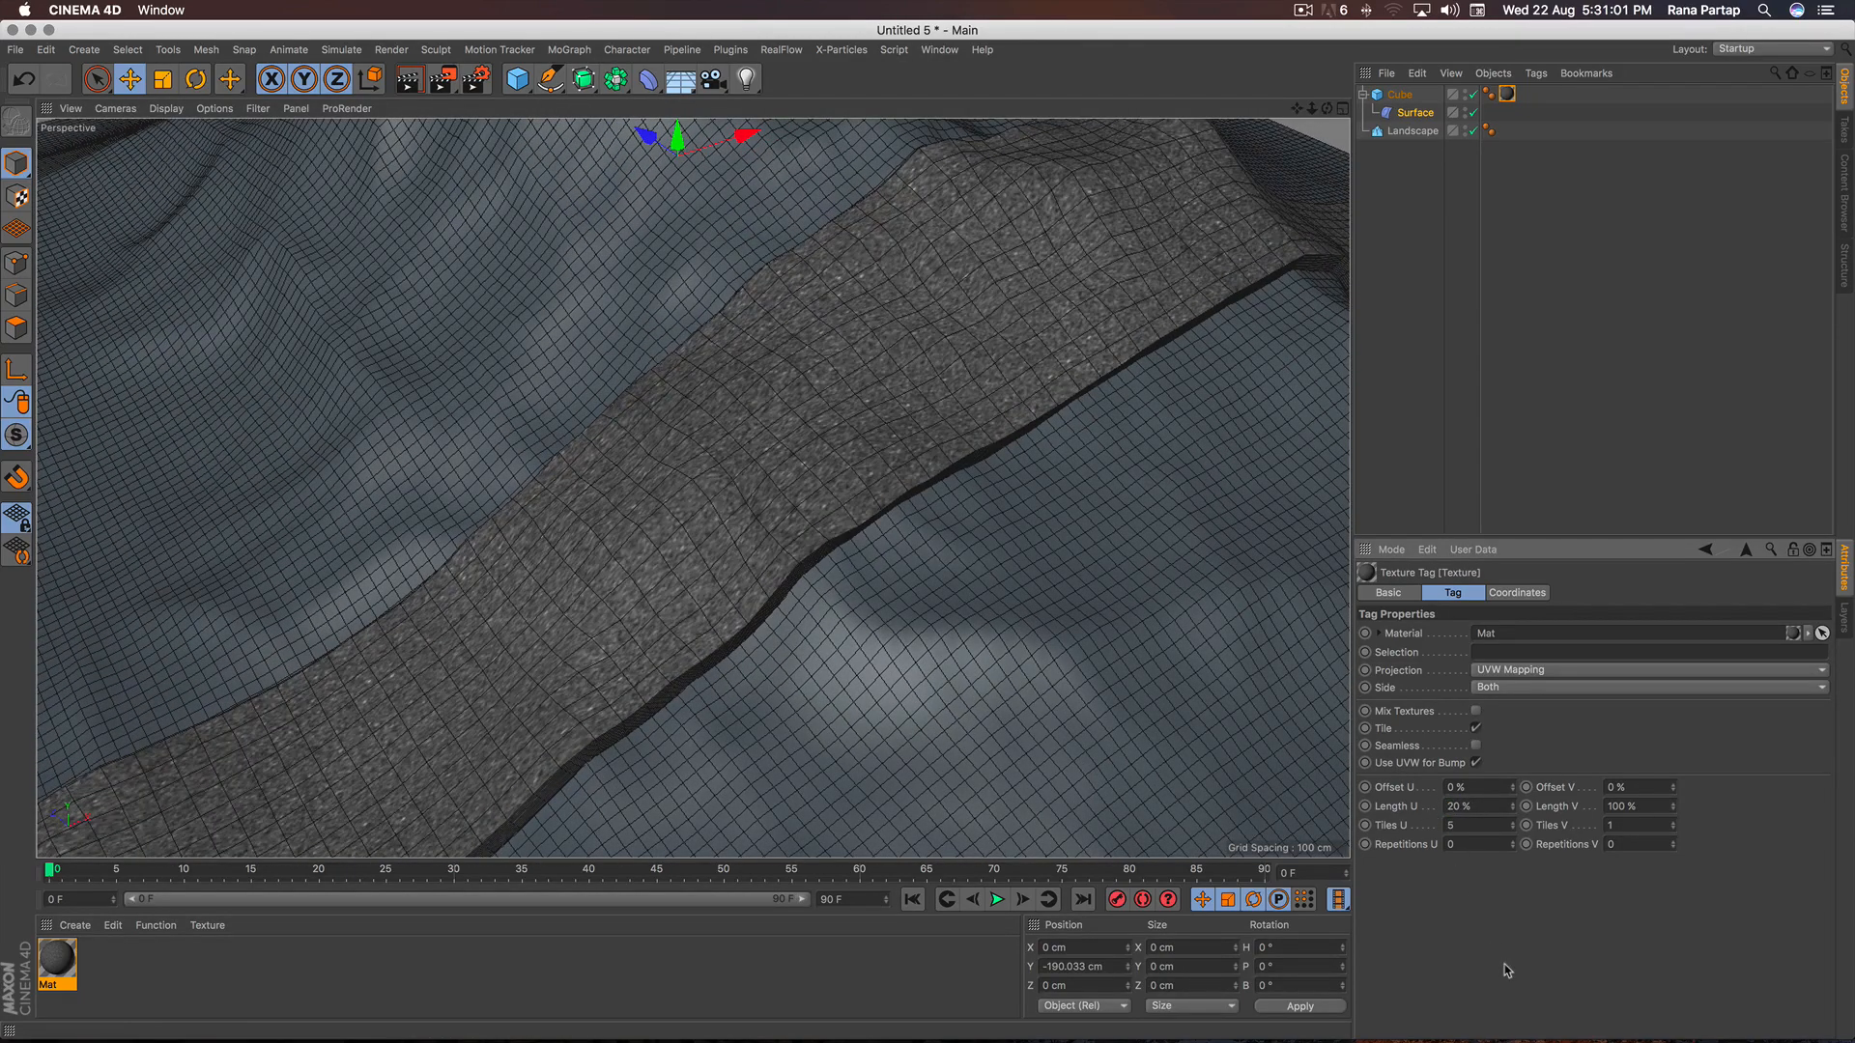
Create a second material and turn off its Reflectance channel.
{"action": "mouse_move", "coordinate": [721, 499]}
{"action": "right_mouse_down", "text": "alt"}
{"action": "mouse_move", "coordinate": [687, 663]}
{"action": "mouse_move", "coordinate": [684, 523]}
{"action": "right_mouse_up", "text": "alt"}
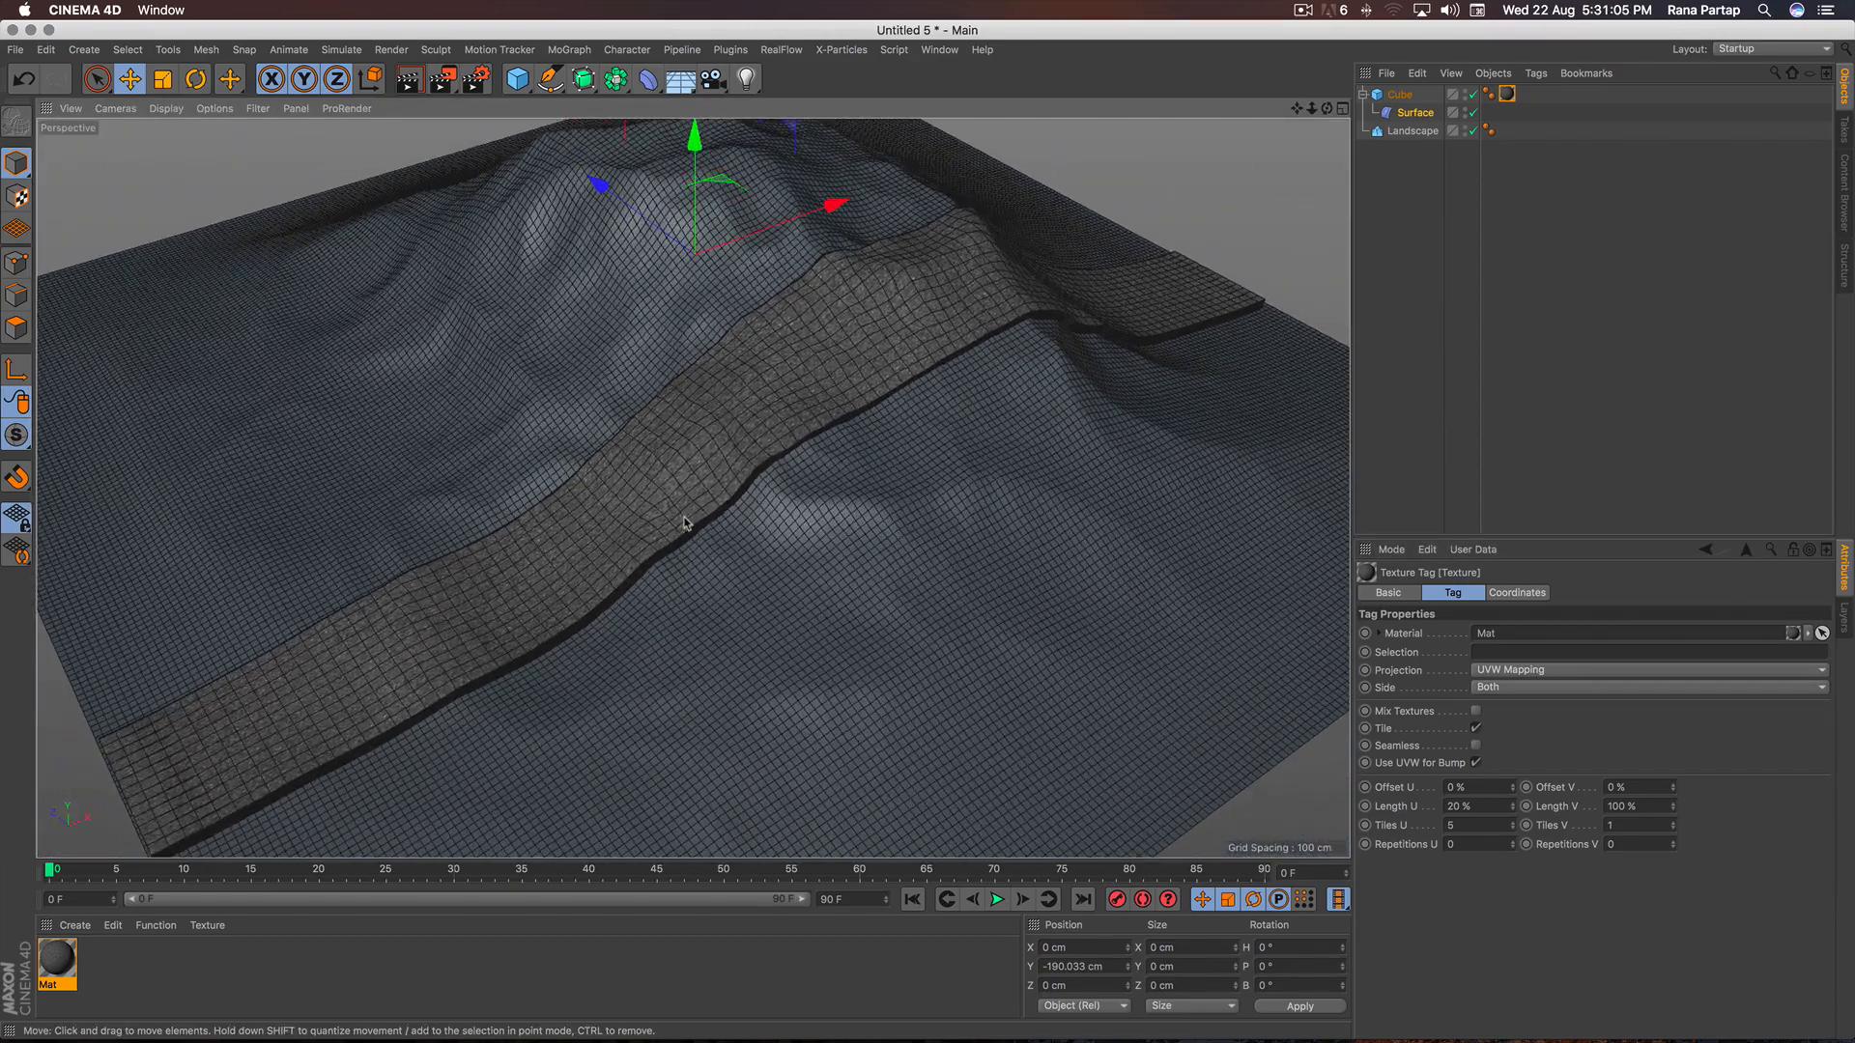
{"action": "left_click", "coordinate": [75, 925]}
{"action": "left_click", "coordinate": [156, 770]}
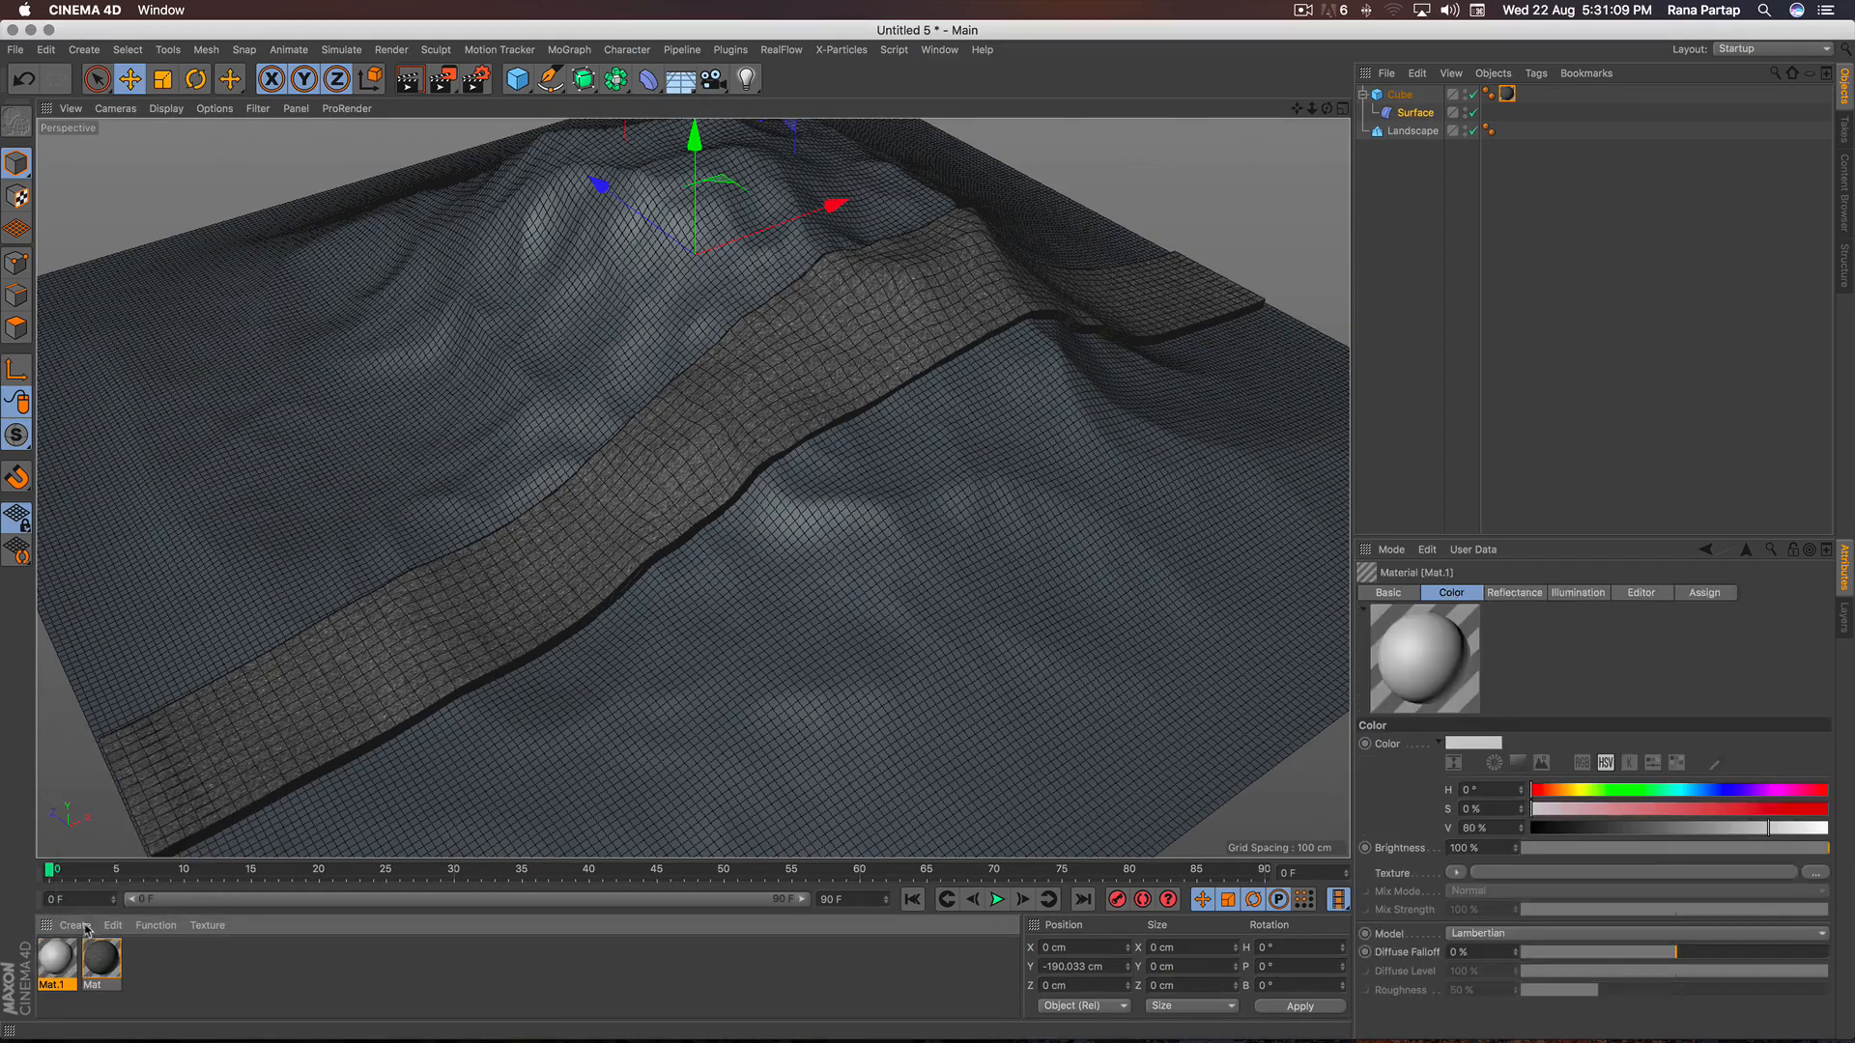
{"action": "double_click", "coordinate": [68, 959]}
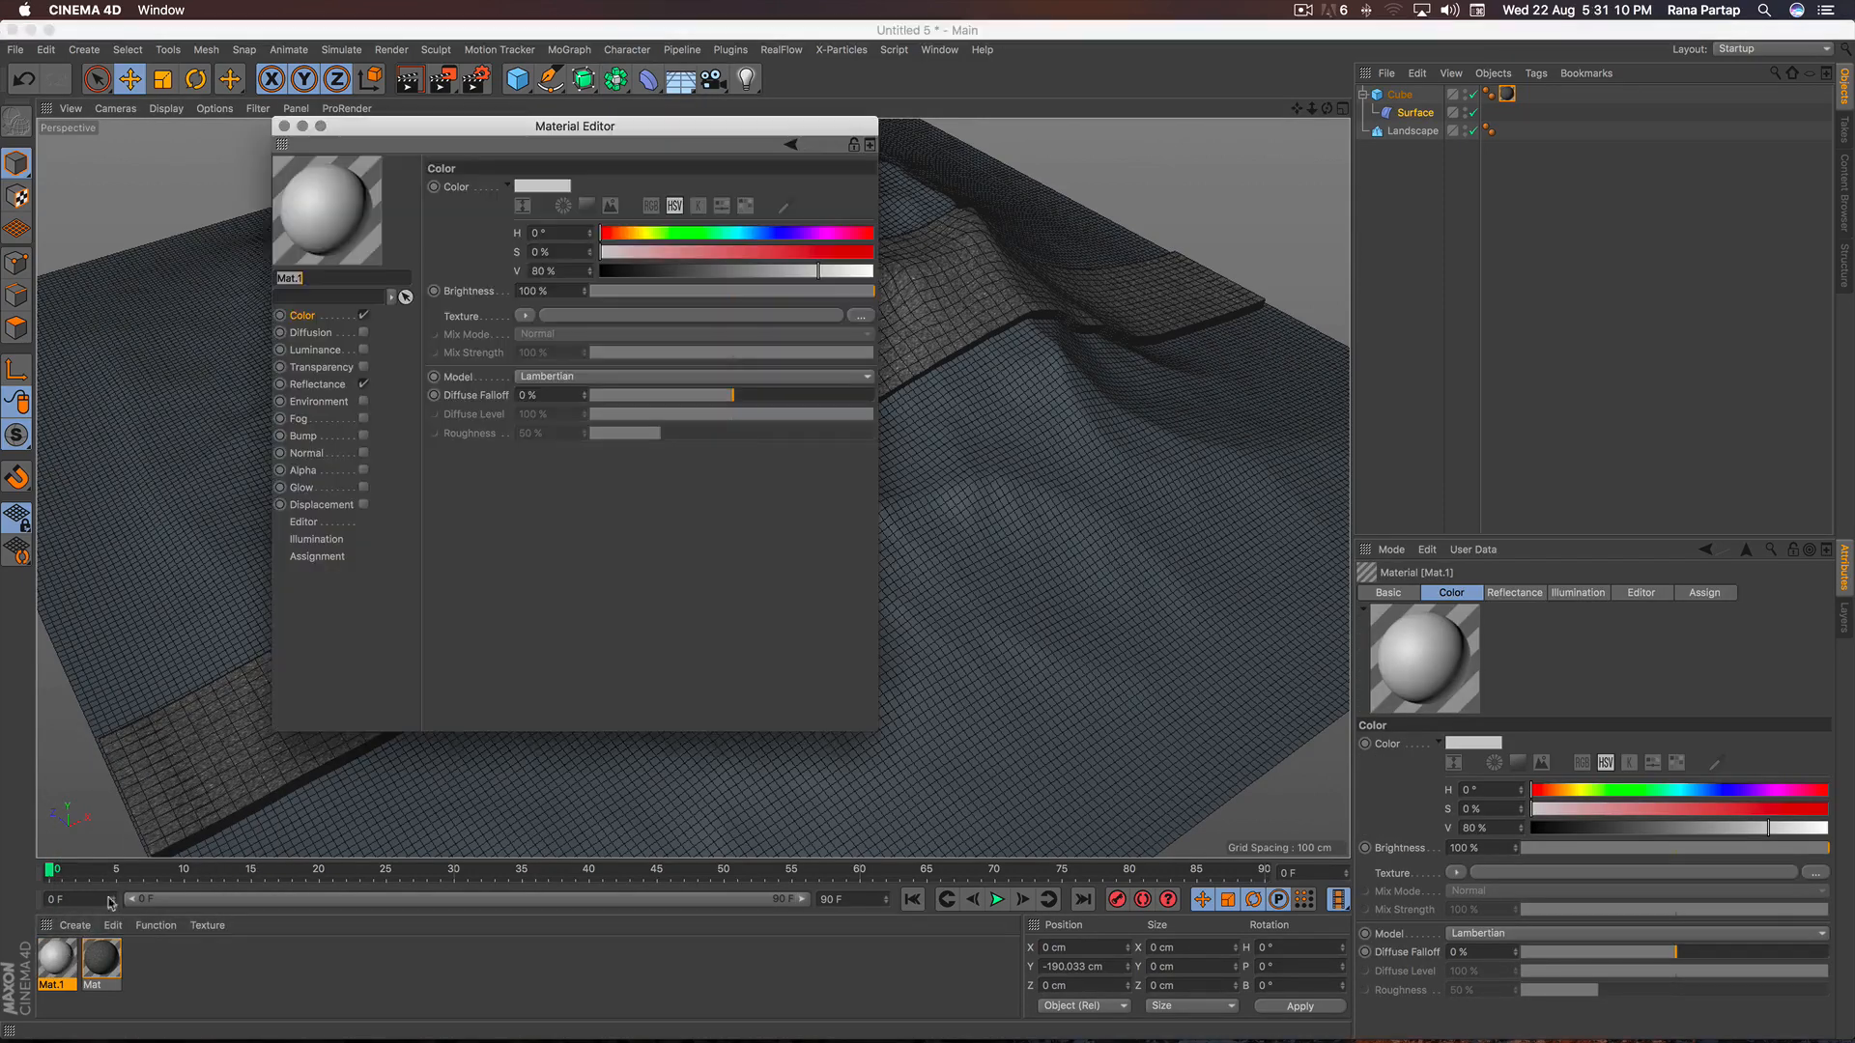
{"action": "left_click", "coordinate": [364, 385]}
Load road track.jpeg as the second material's Color texture without creating a copy at the project location.
{"action": "left_click", "coordinate": [525, 316]}
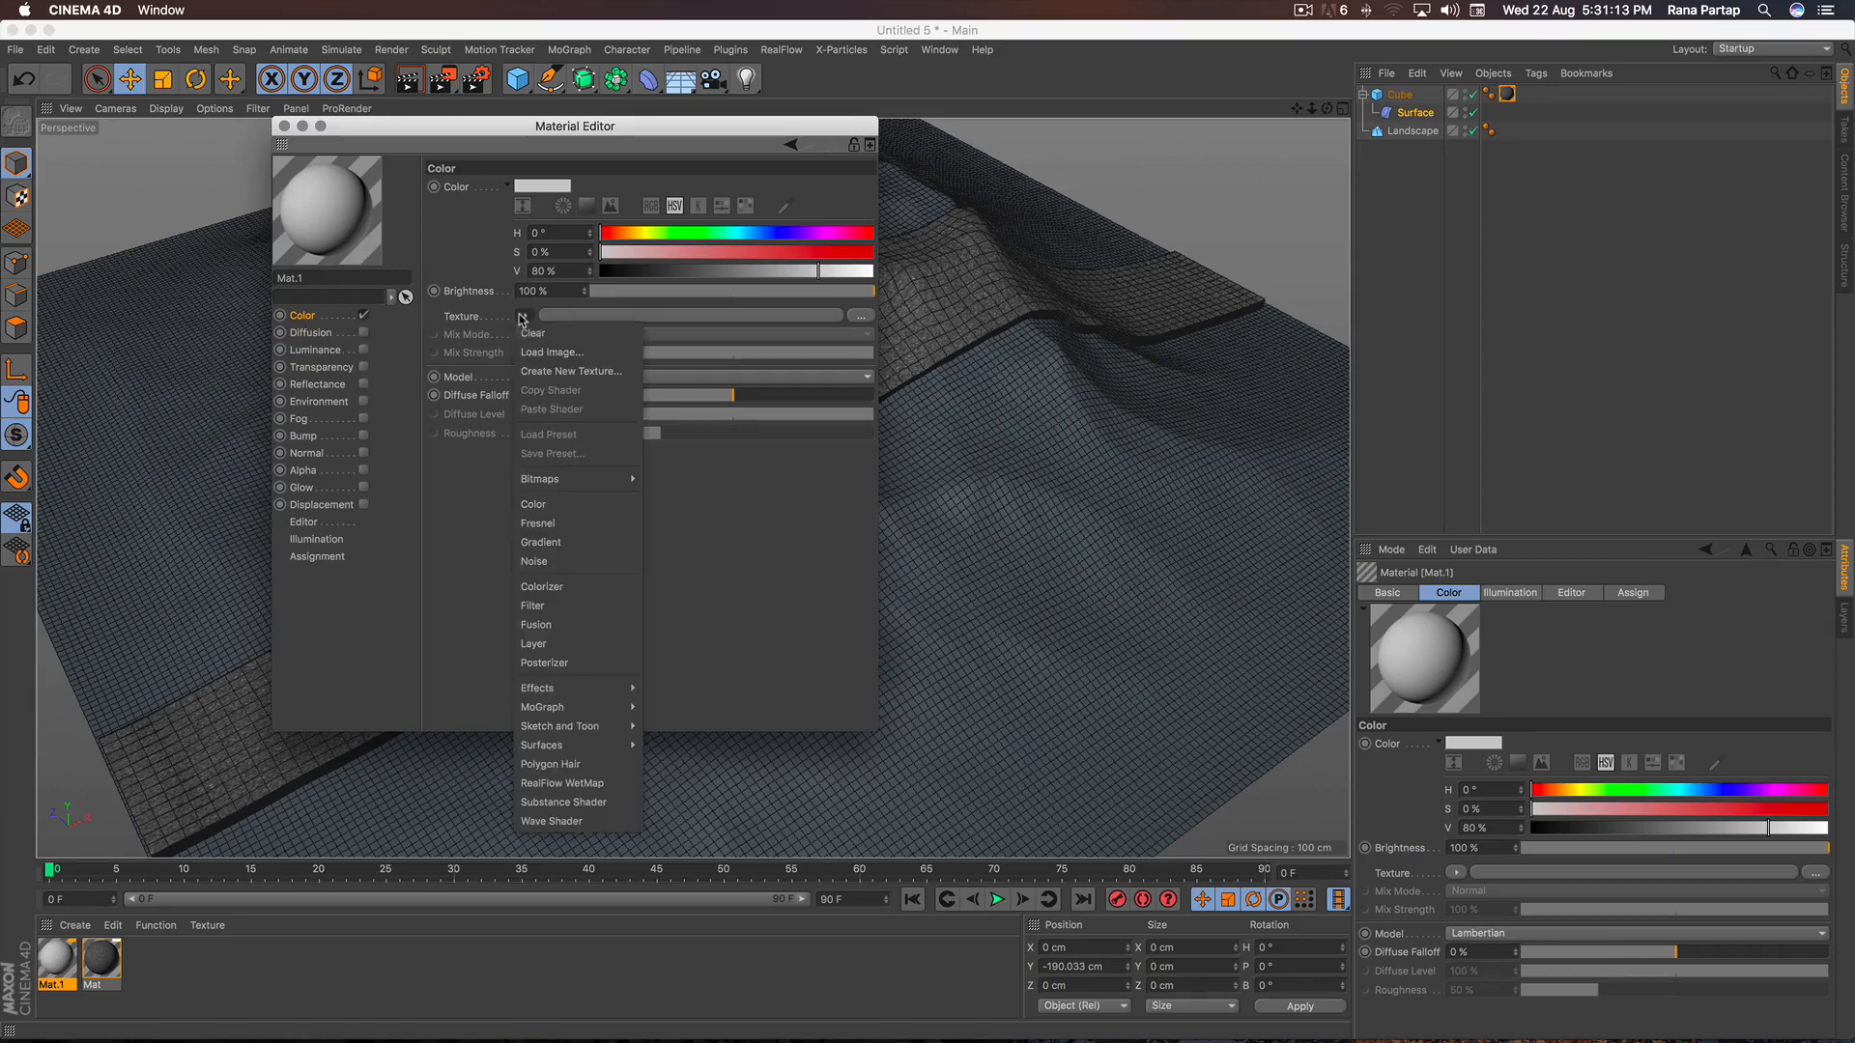
{"action": "left_click", "coordinate": [596, 354]}
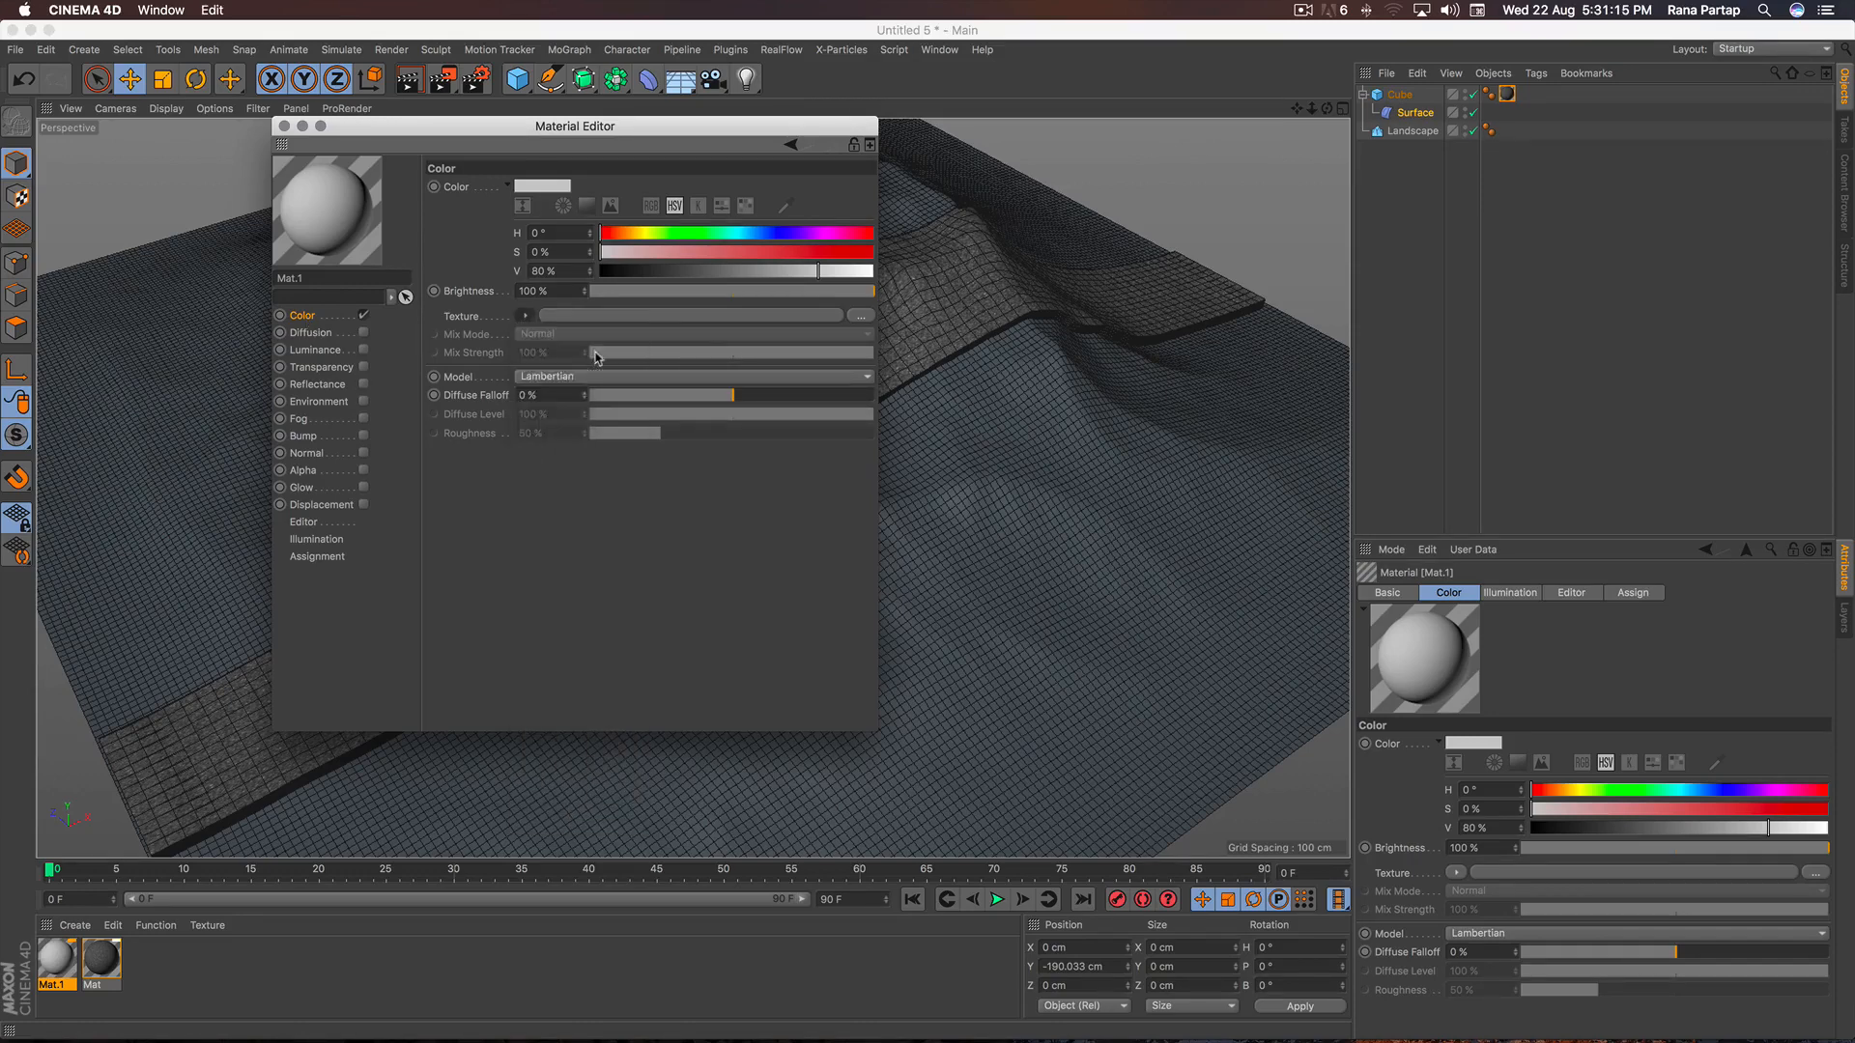
{"action": "left_click", "coordinate": [615, 227]}
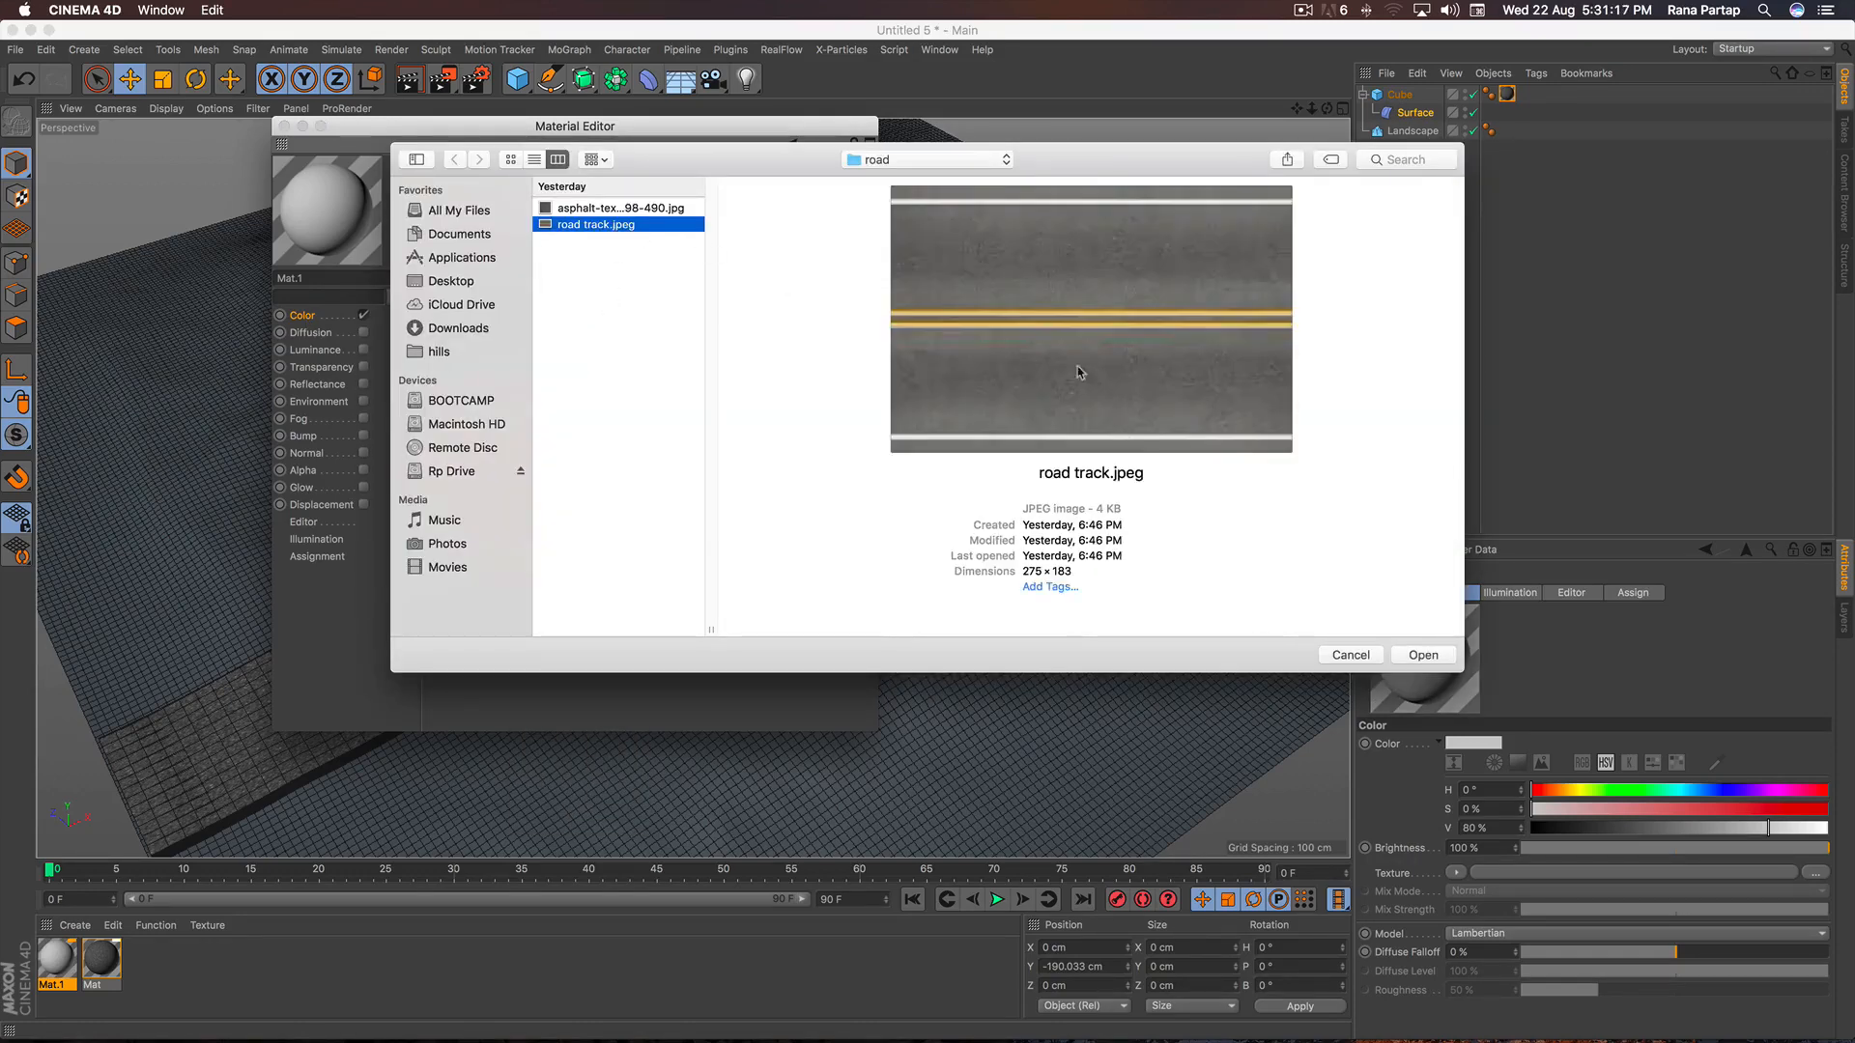
{"action": "left_click", "coordinate": [1423, 655]}
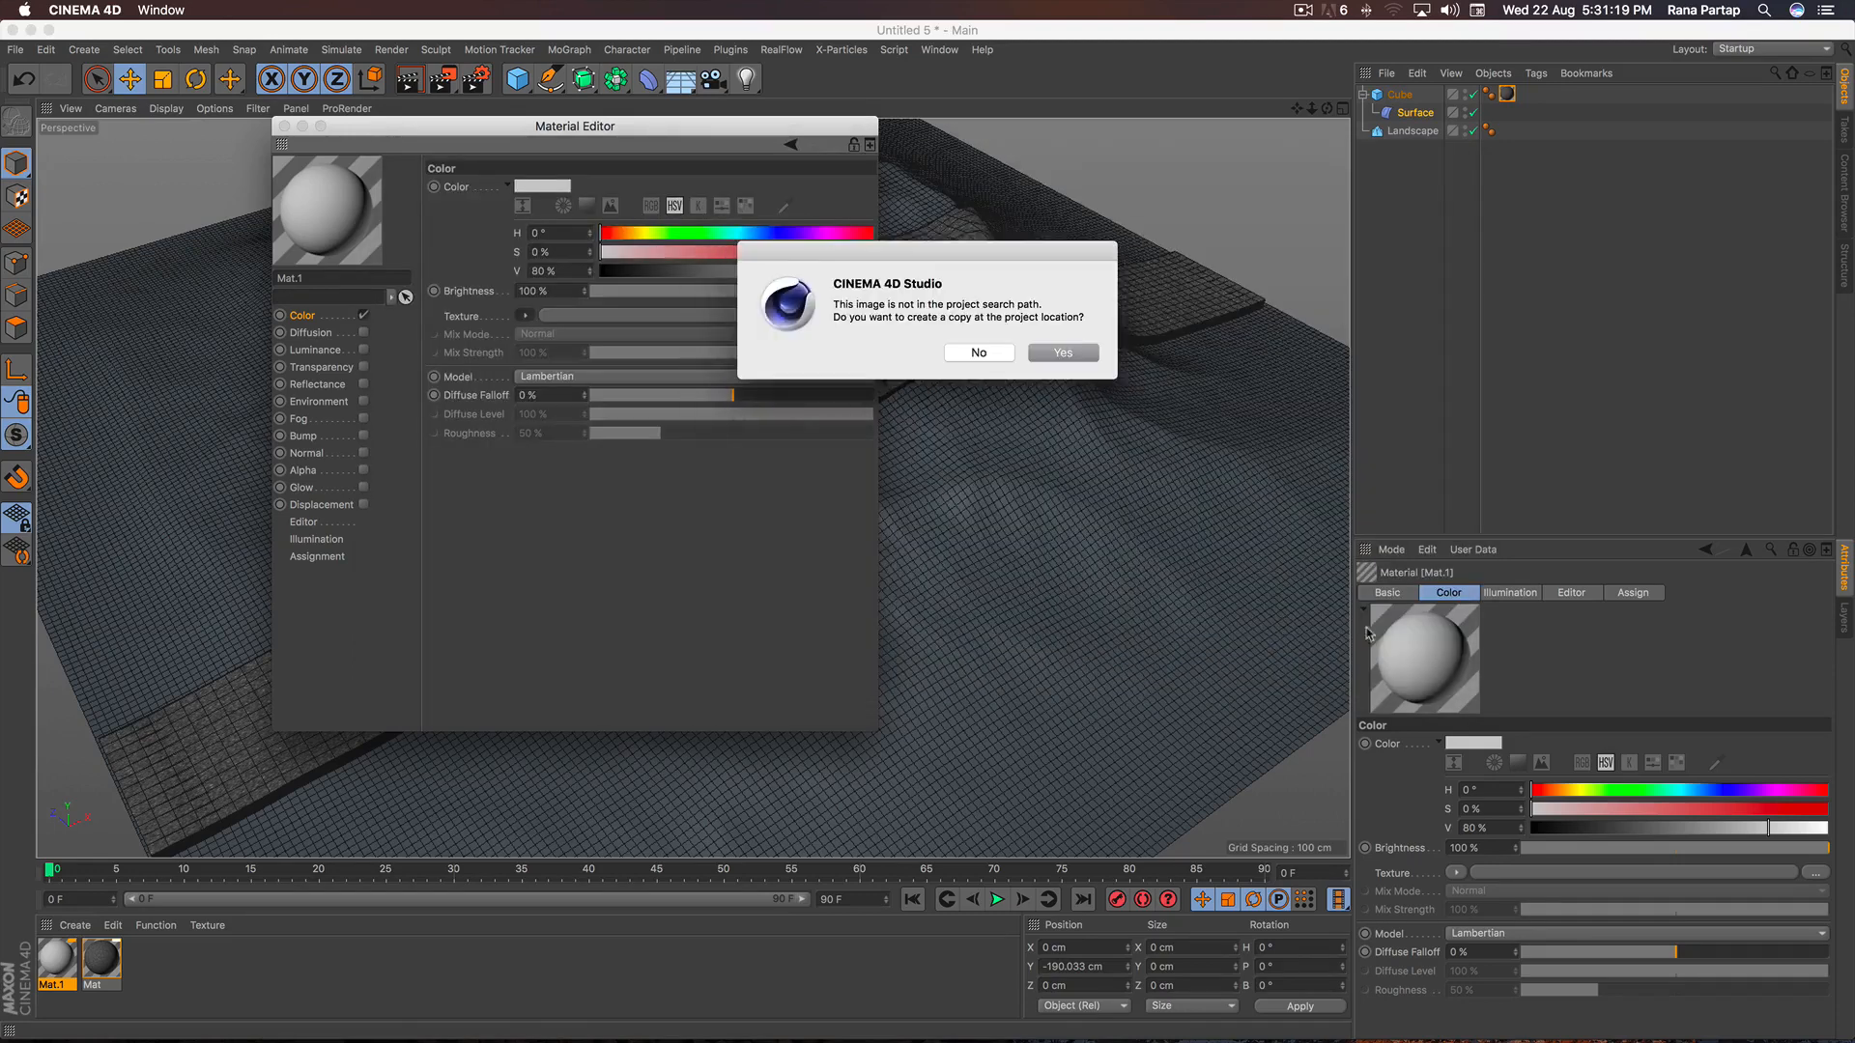
{"action": "left_click", "coordinate": [979, 353]}
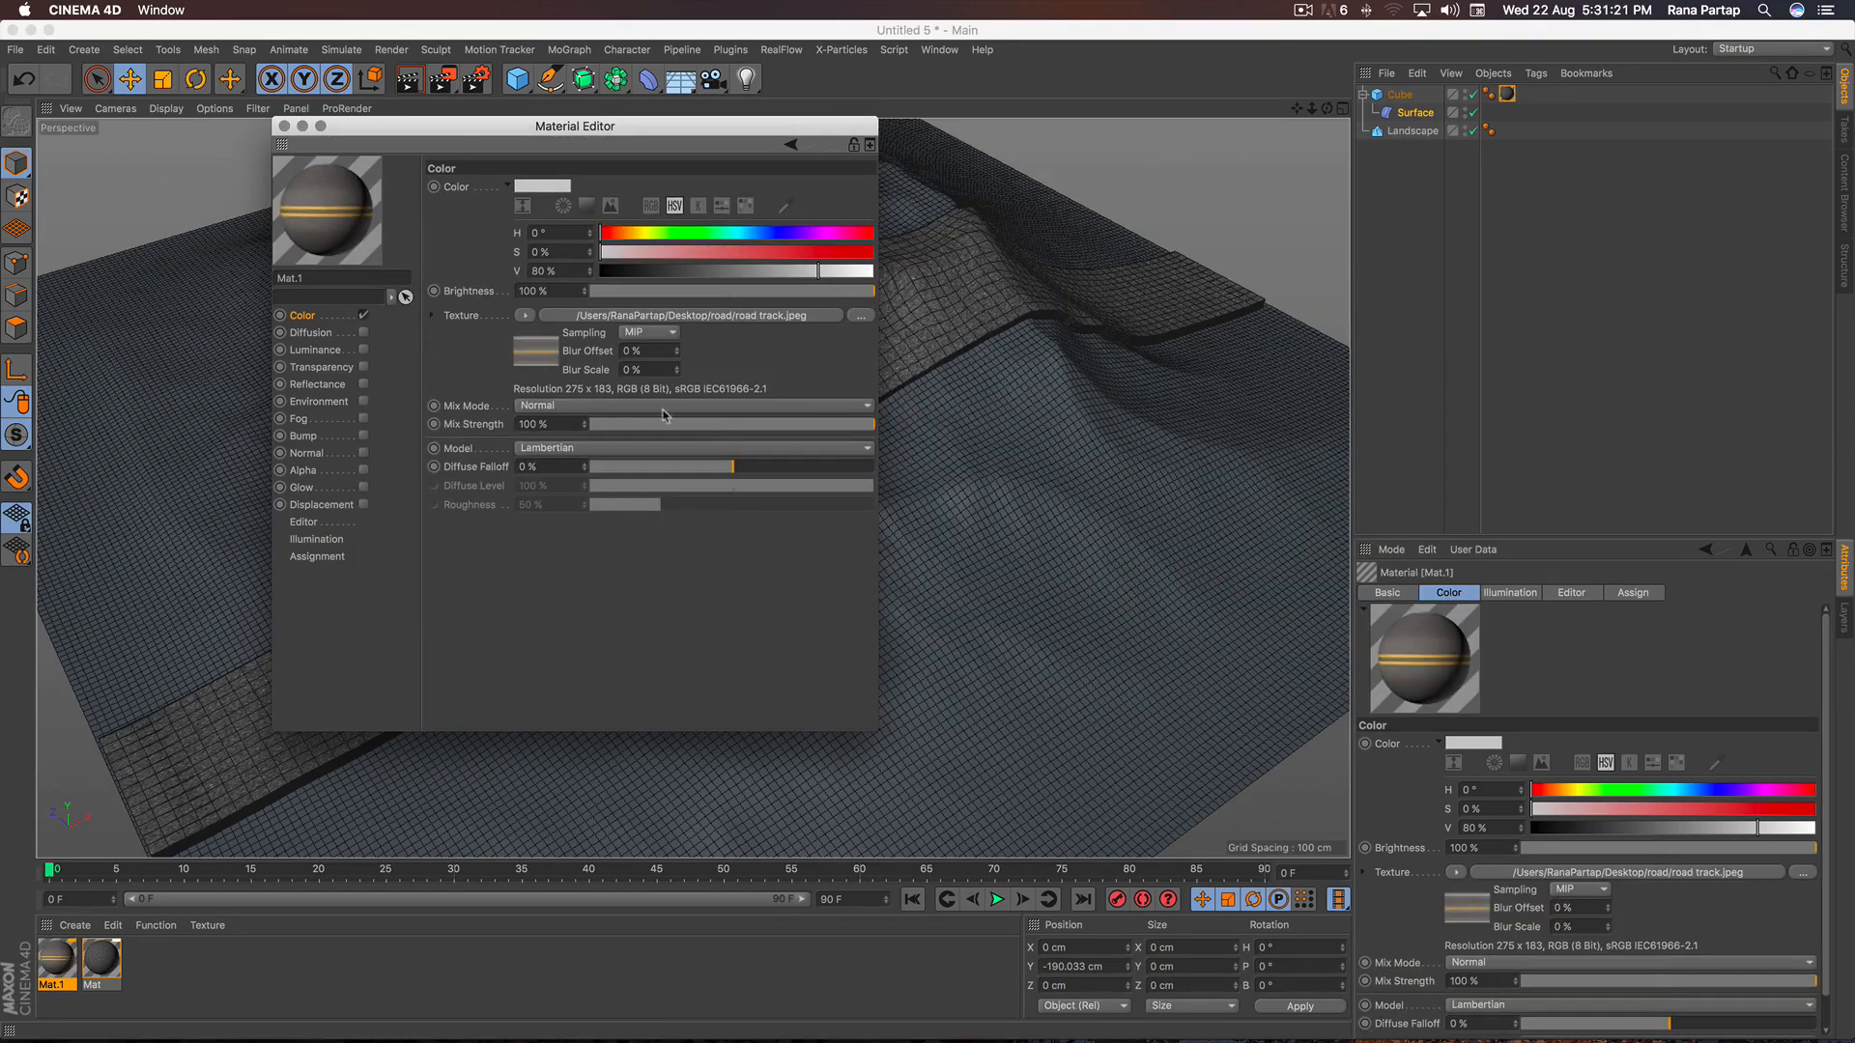
Enable the second material's Bump channel, load road track.jpeg as its texture without copying it to the project, and close the Material Editor.
{"action": "left_click", "coordinate": [304, 437]}
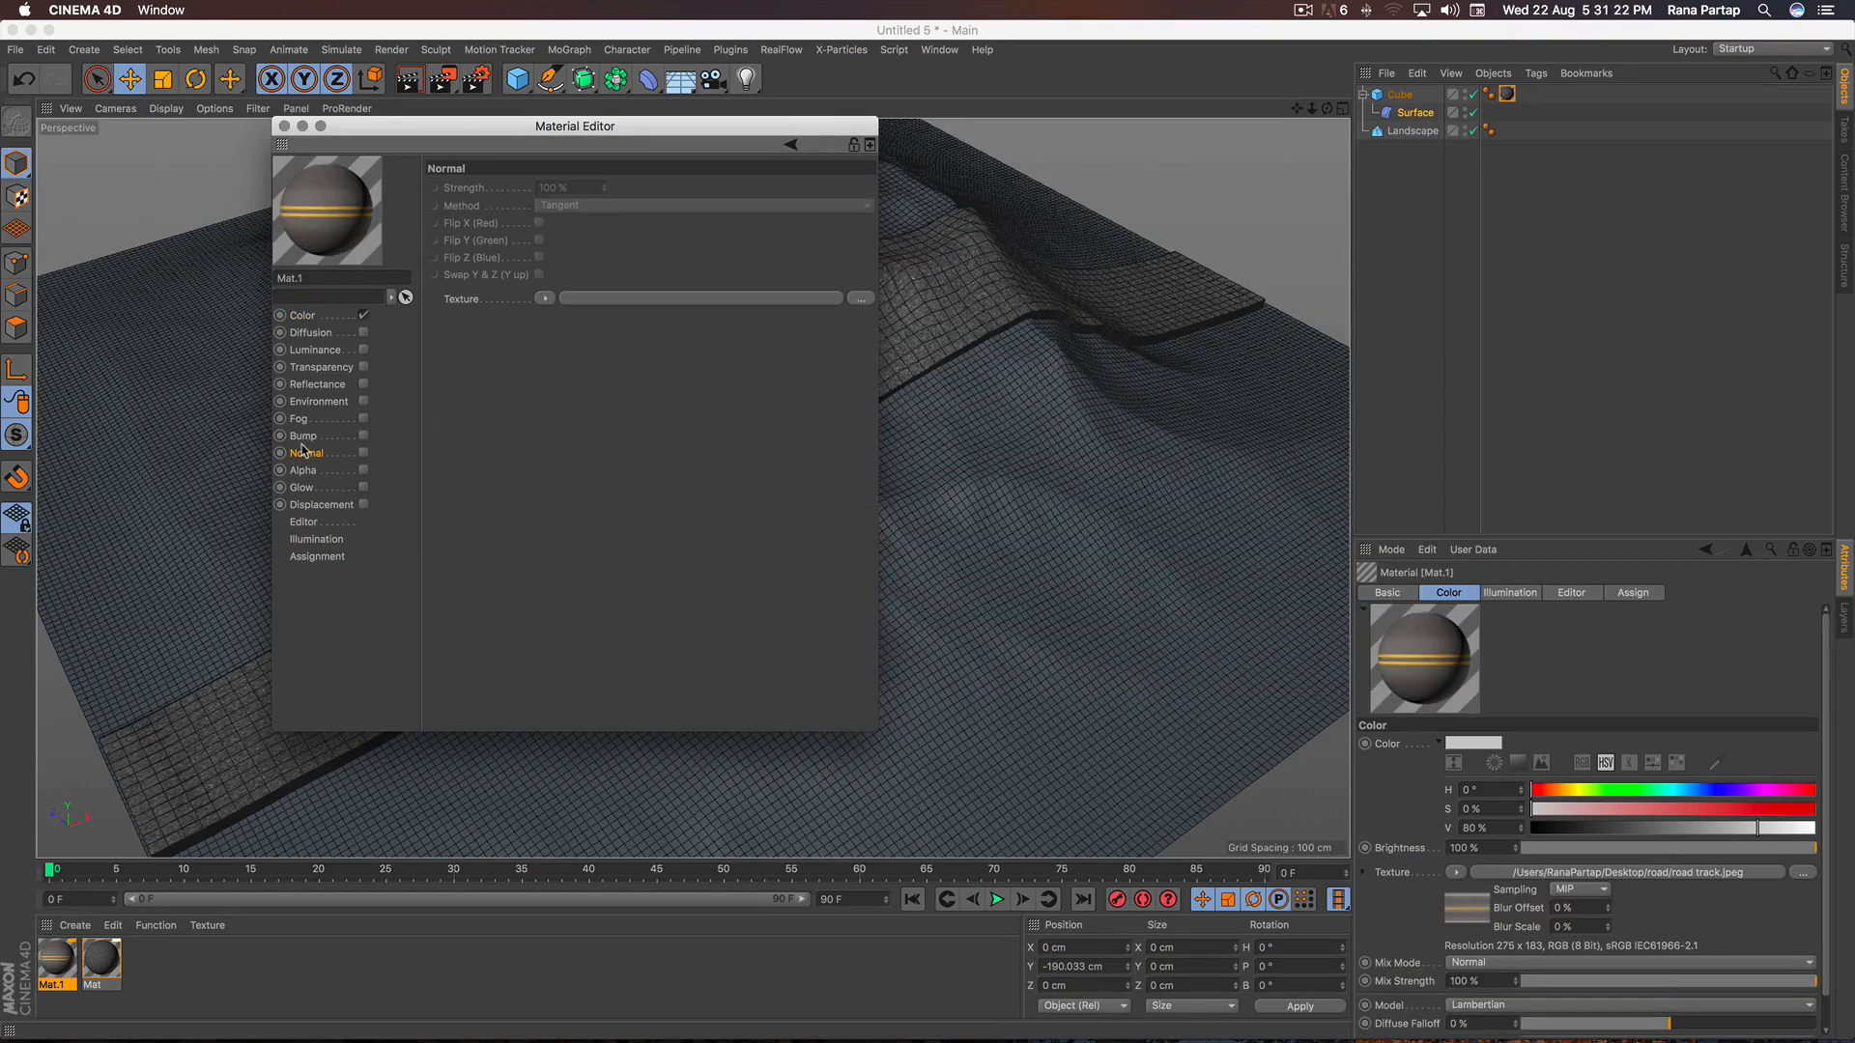
{"action": "left_click", "coordinate": [364, 436]}
{"action": "left_click", "coordinate": [539, 268]}
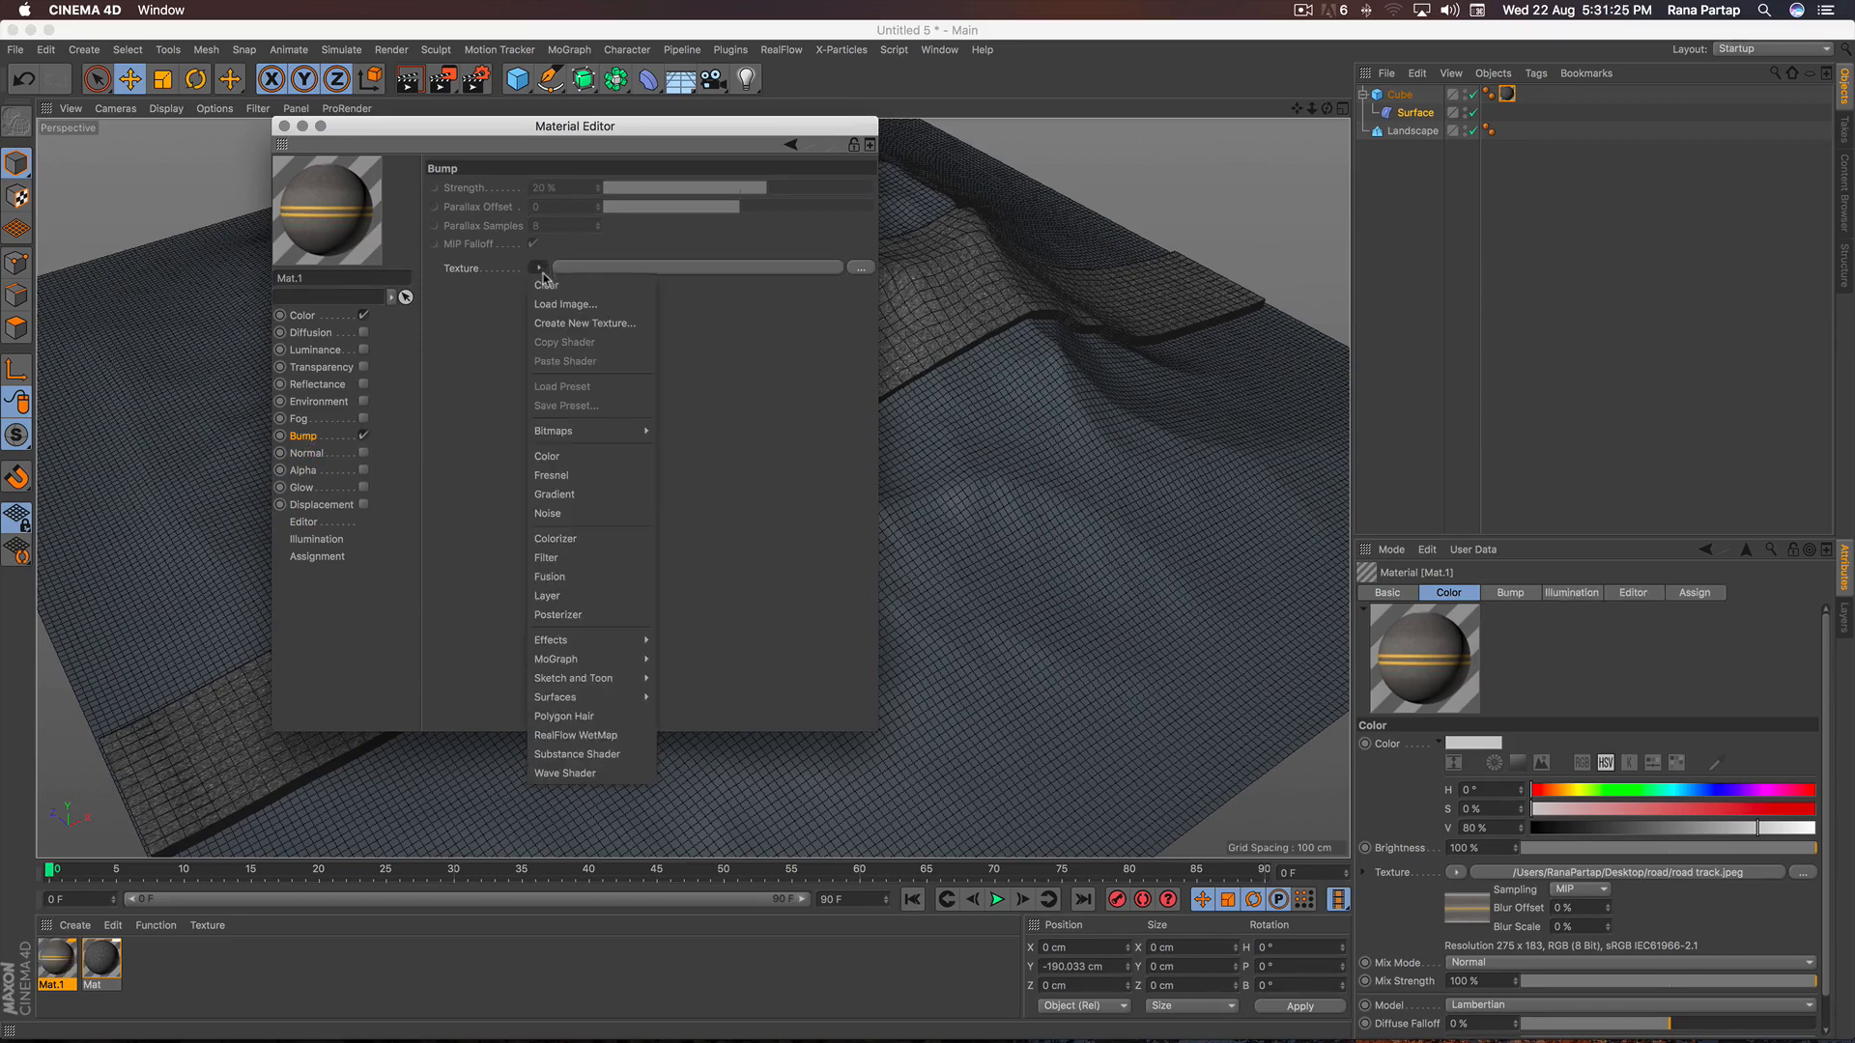
{"action": "left_click", "coordinate": [611, 306]}
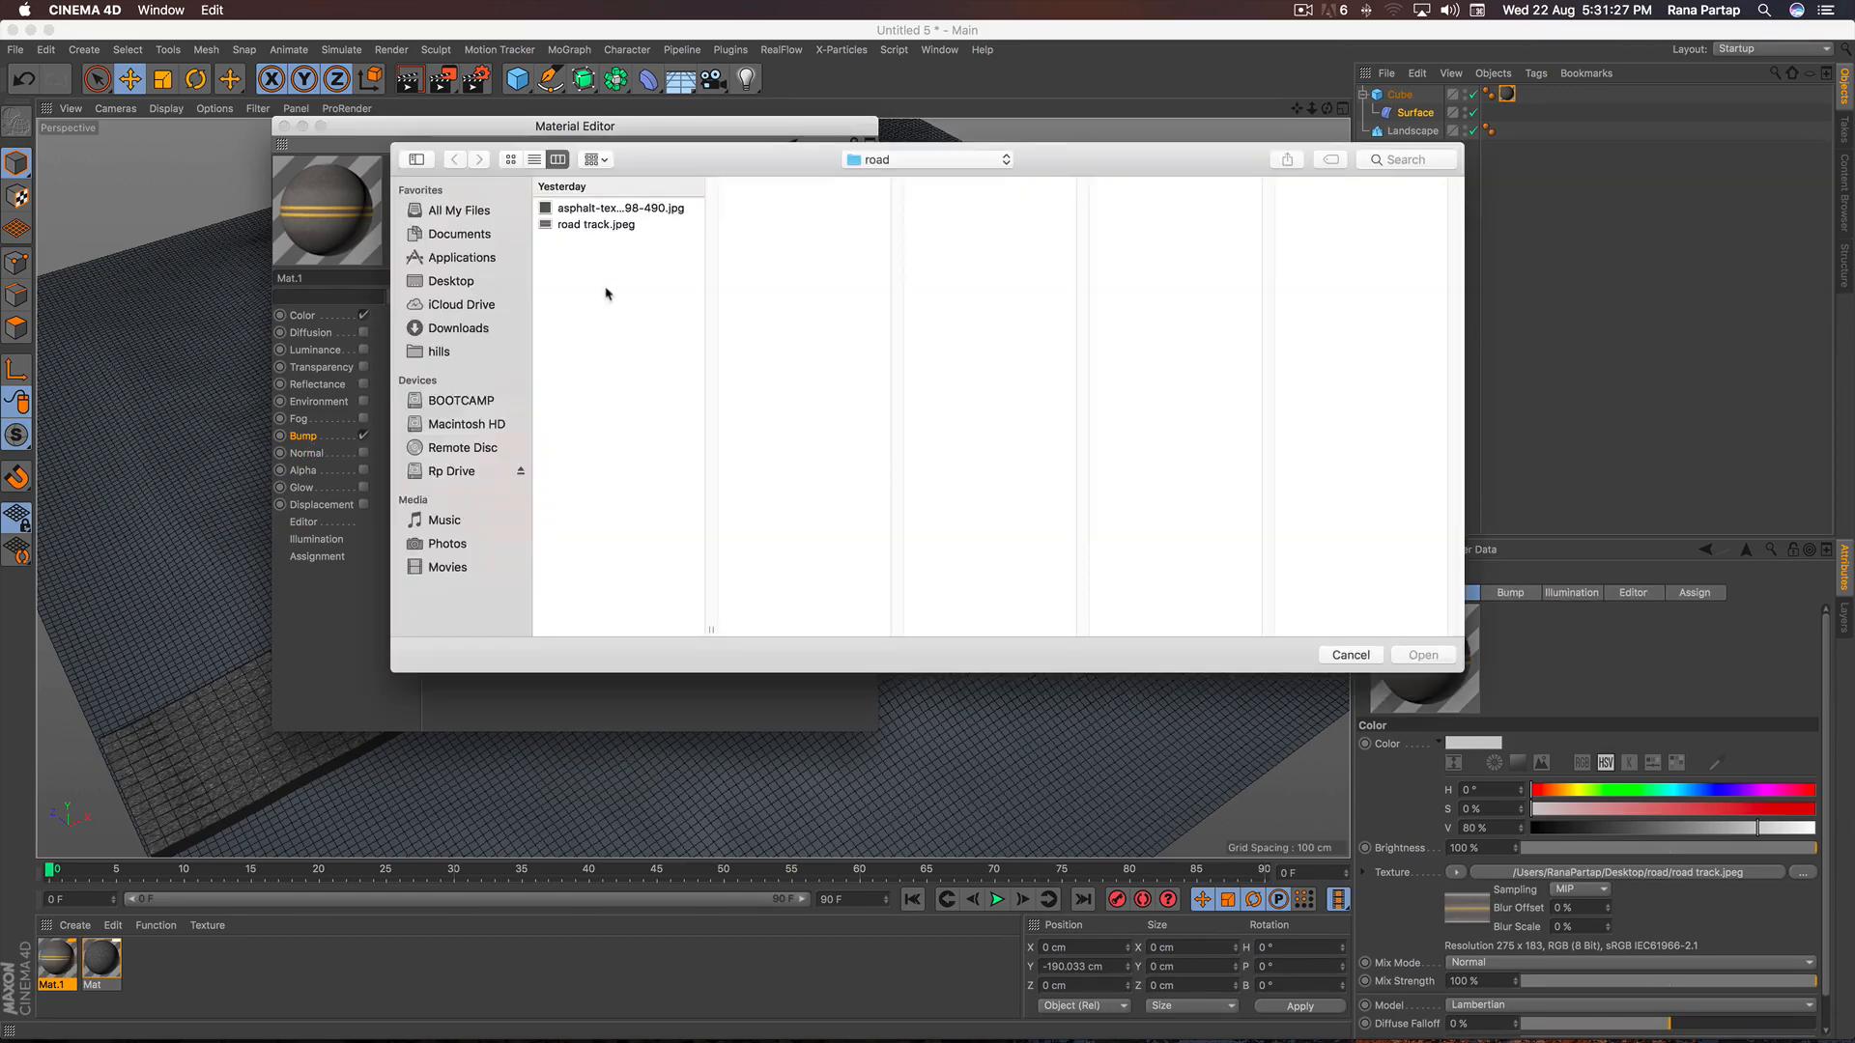
{"action": "left_click", "coordinate": [607, 227]}
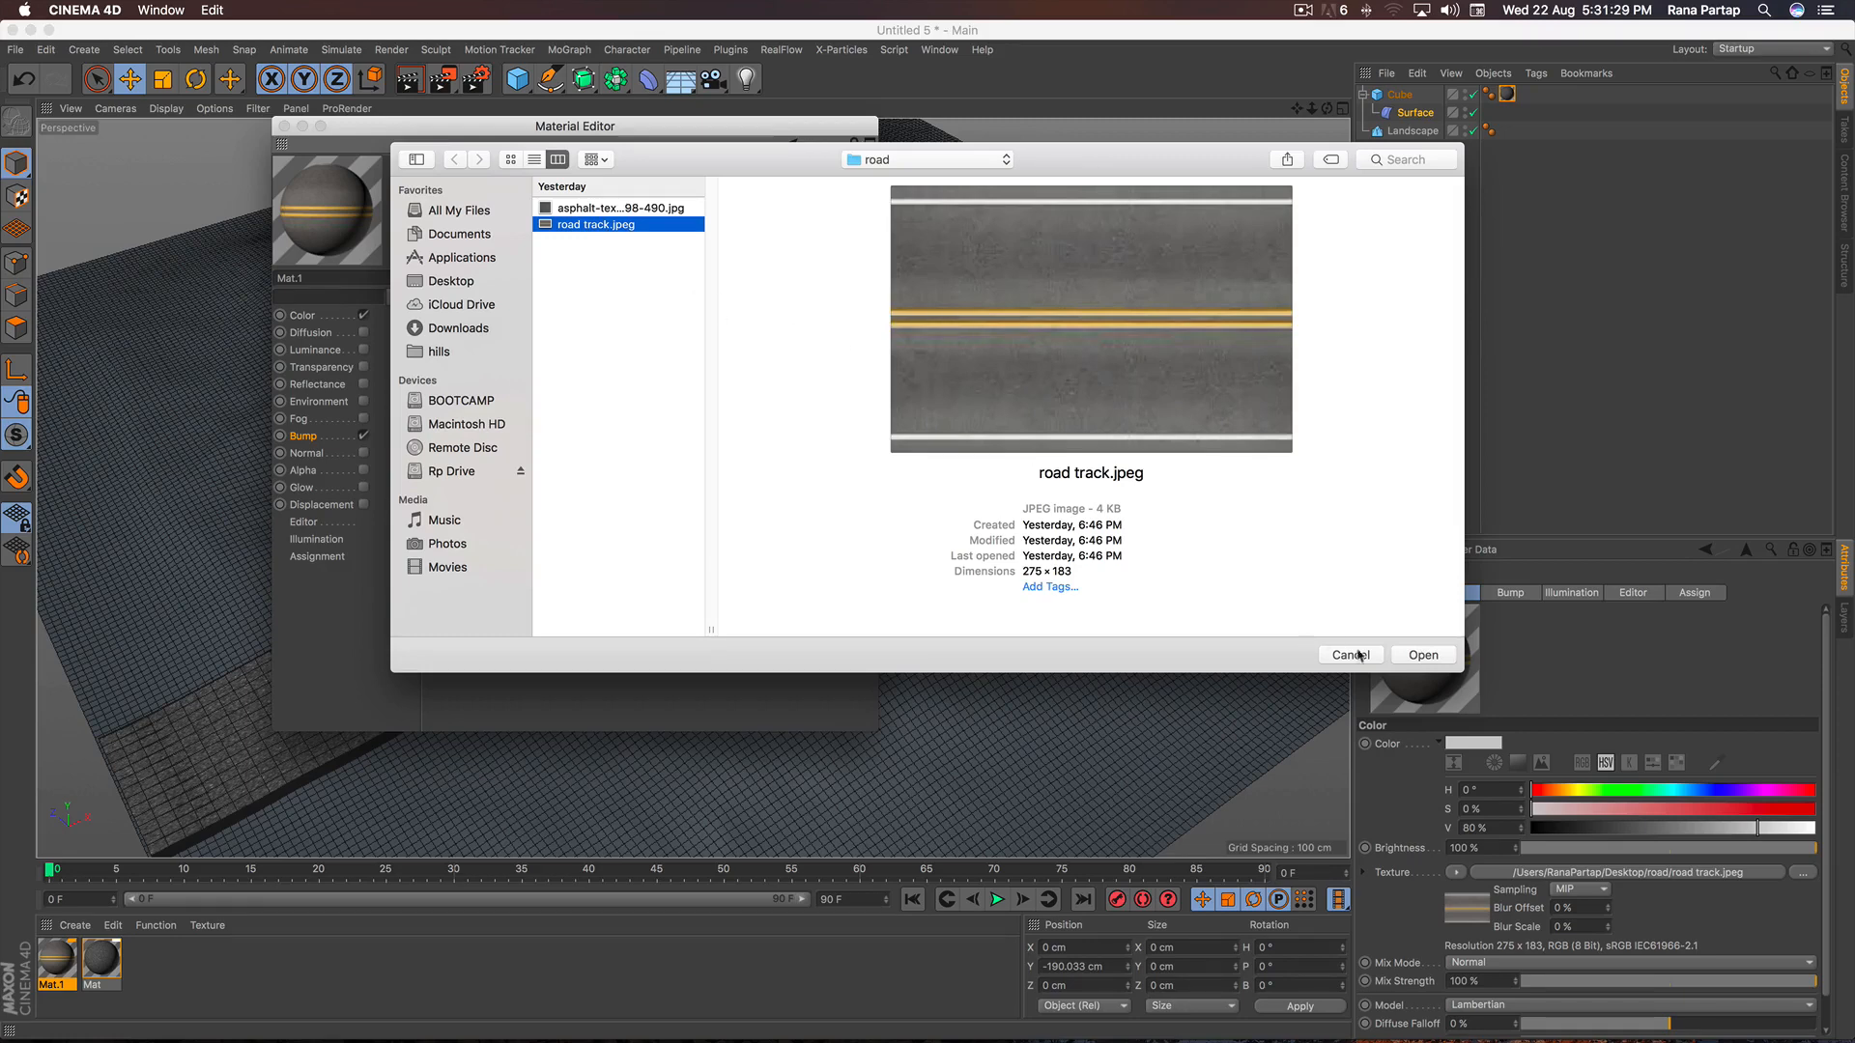
{"action": "left_click", "coordinate": [1424, 655]}
{"action": "left_click", "coordinate": [987, 354]}
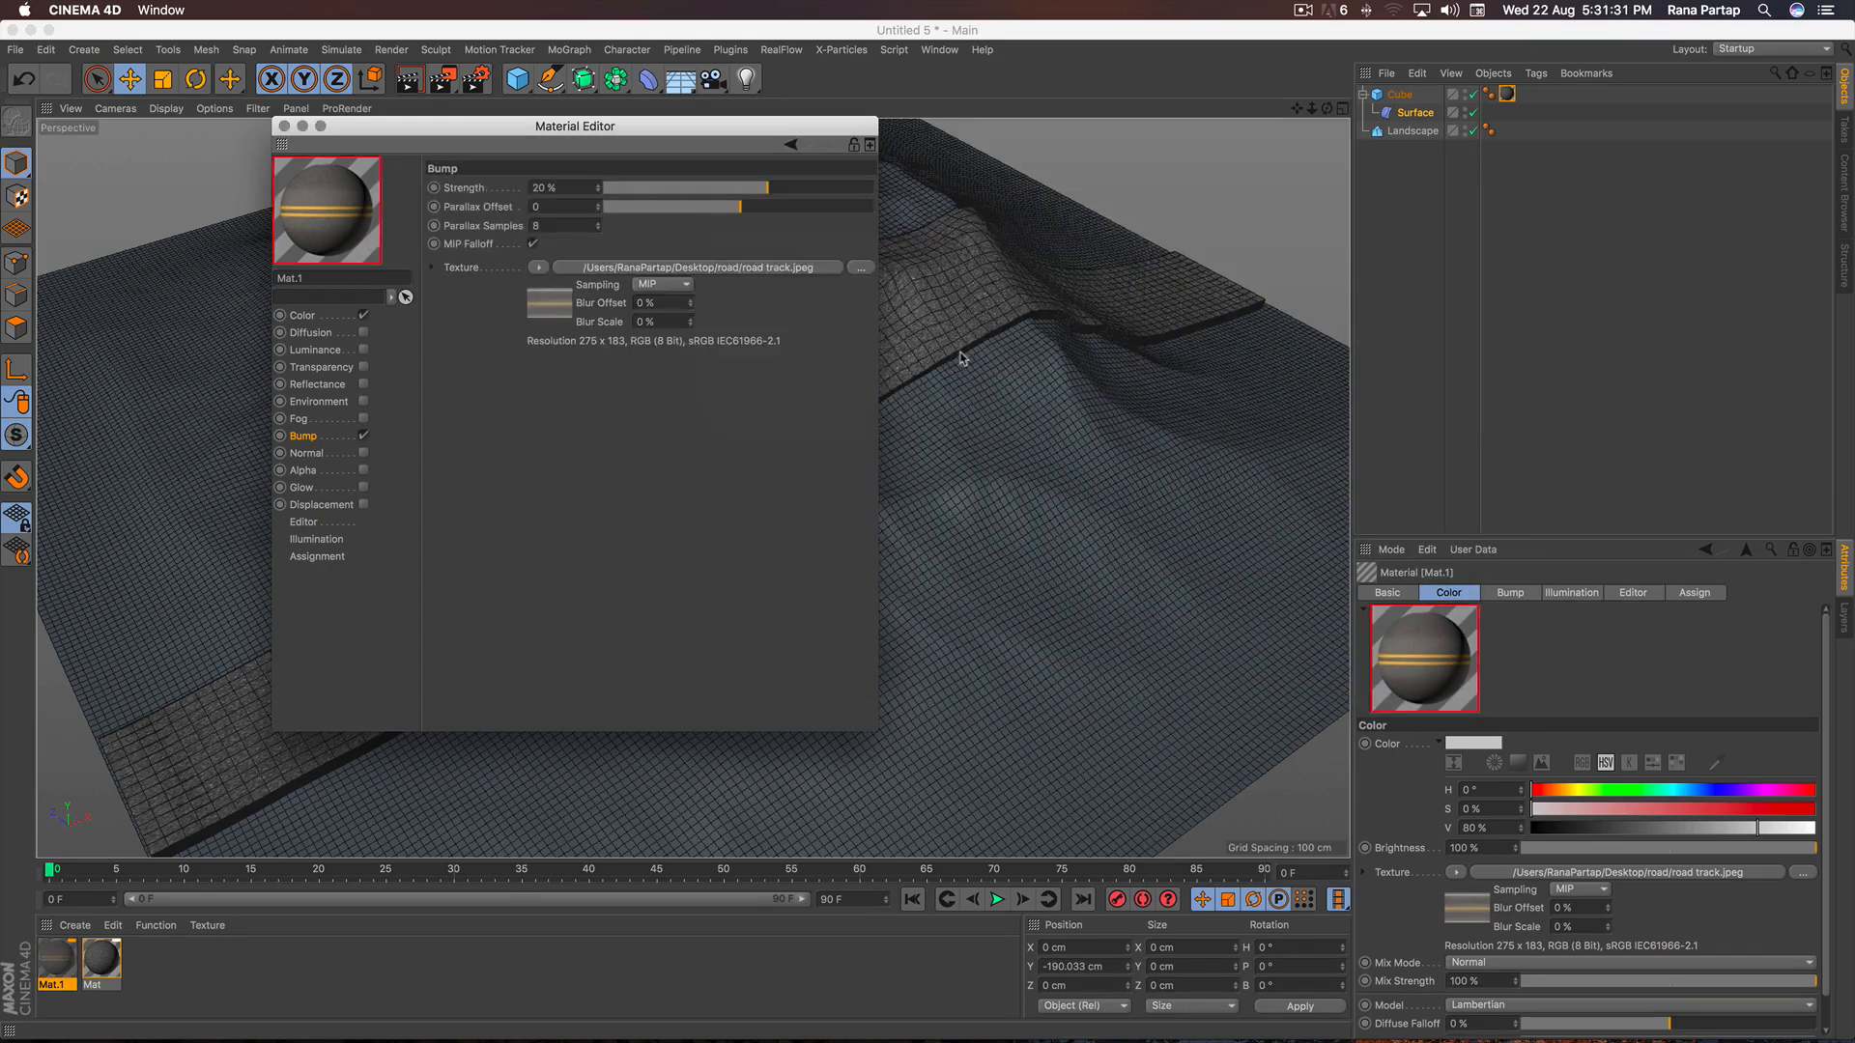
{"action": "left_click", "coordinate": [284, 126]}
Apply the road track material to the cube and set its texture tag's Length U to 20 %.
{"action": "left_click_drag", "start_coordinate": [75, 952], "coordinate": [1316, 261]}
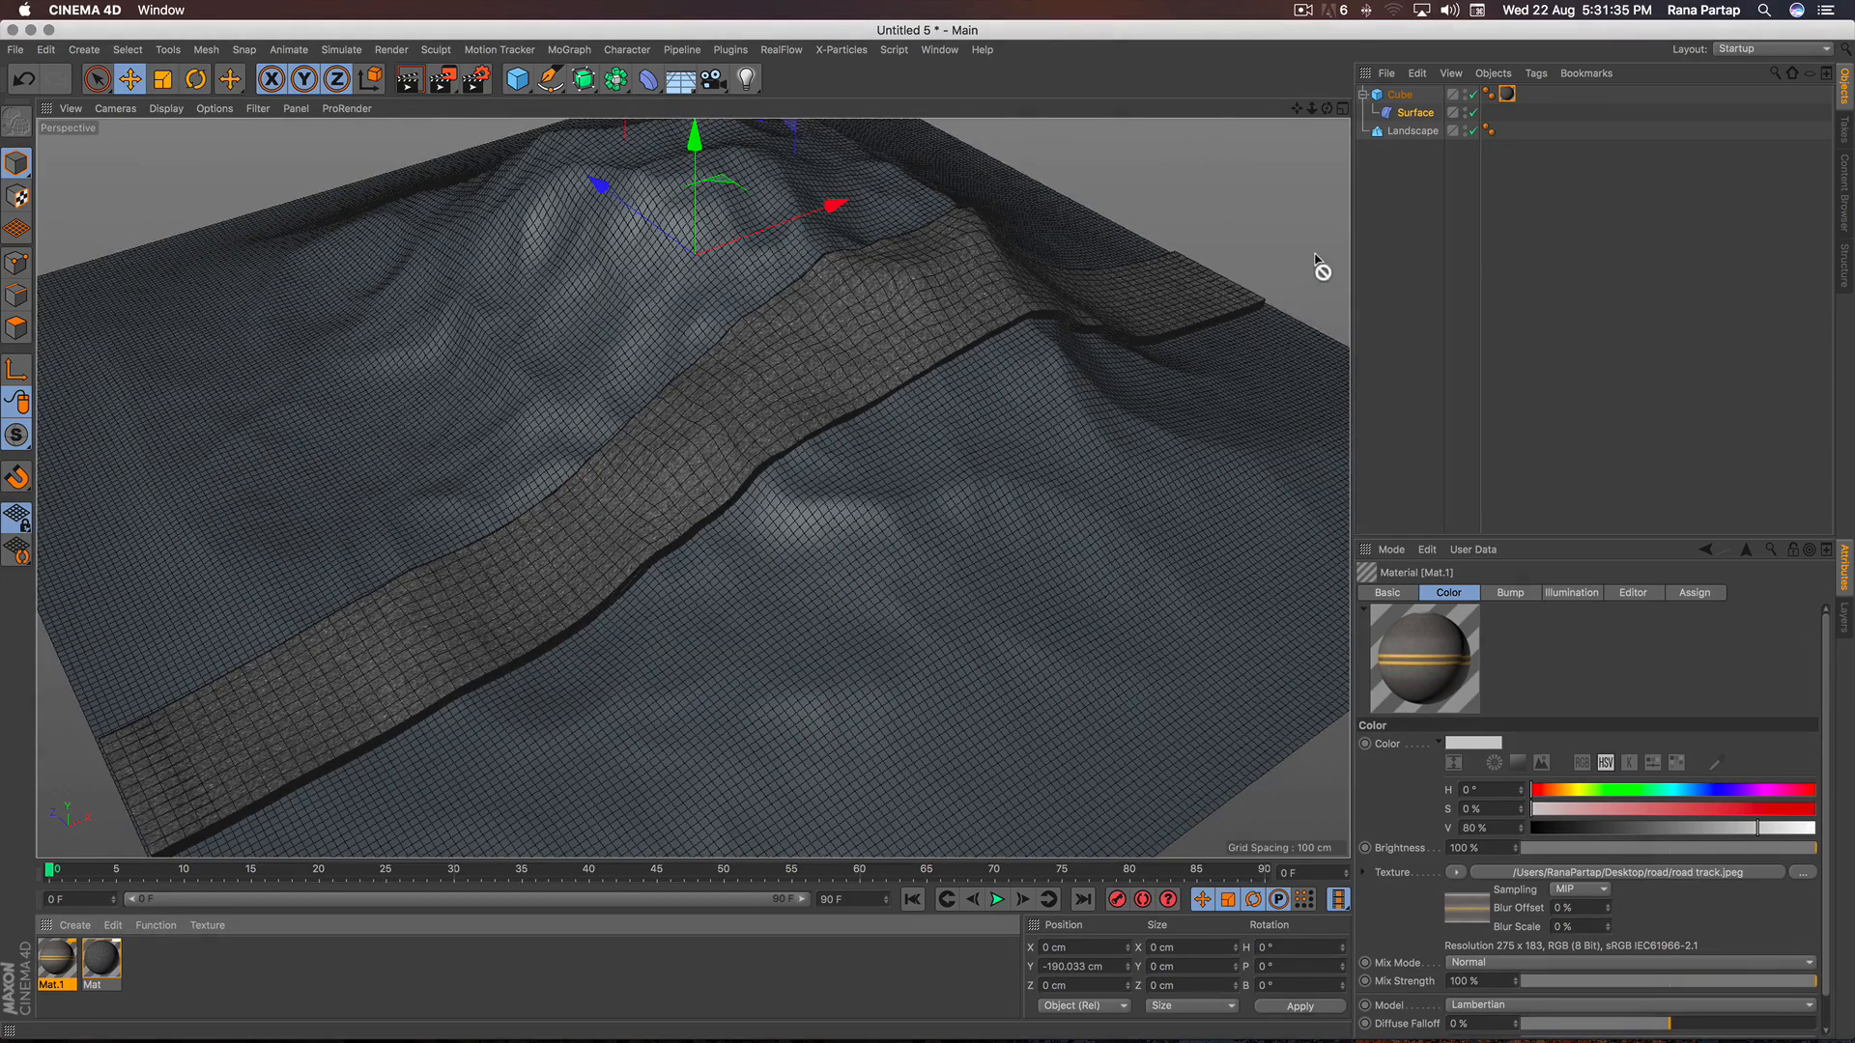
{"action": "left_click_drag", "start_coordinate": [1408, 99], "coordinate": [1408, 95]}
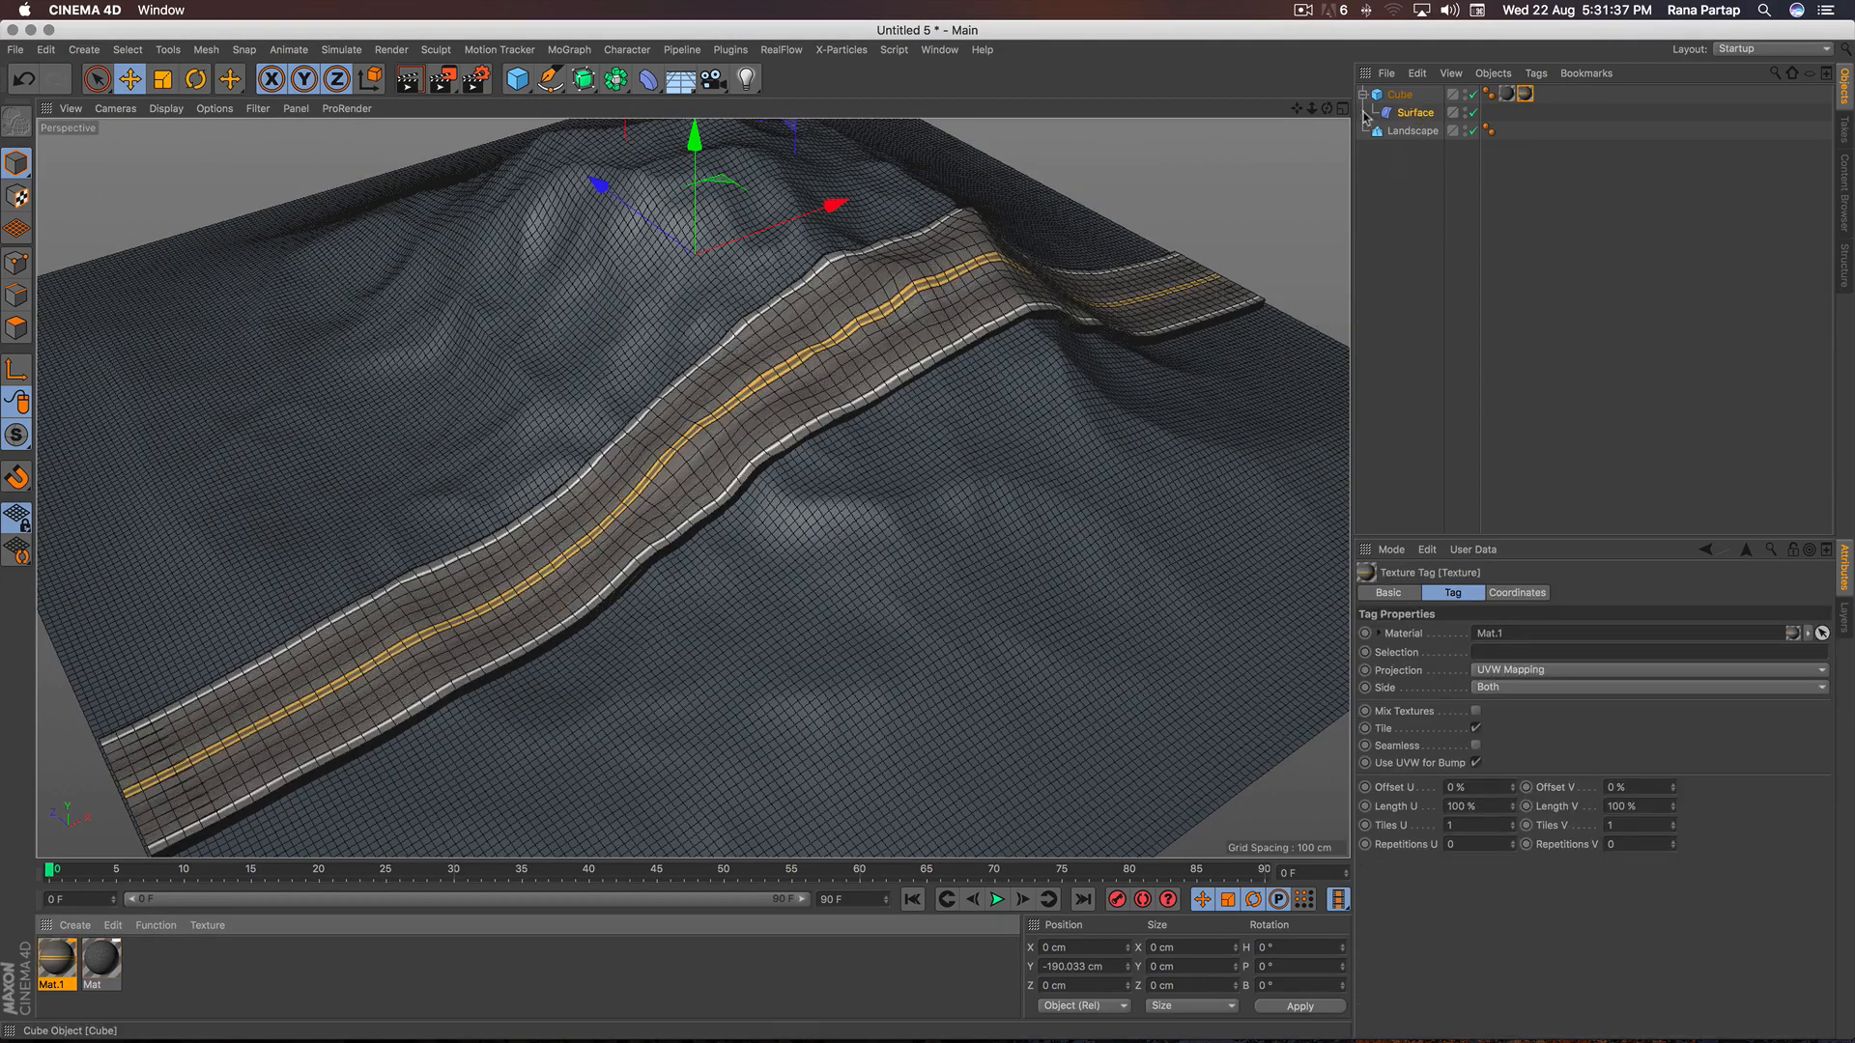
{"action": "scroll", "coordinate": [687, 422], "scroll_direction": "up", "scroll_amount": 5}
{"action": "scroll", "coordinate": [688, 422], "scroll_direction": "up", "scroll_amount": 8}
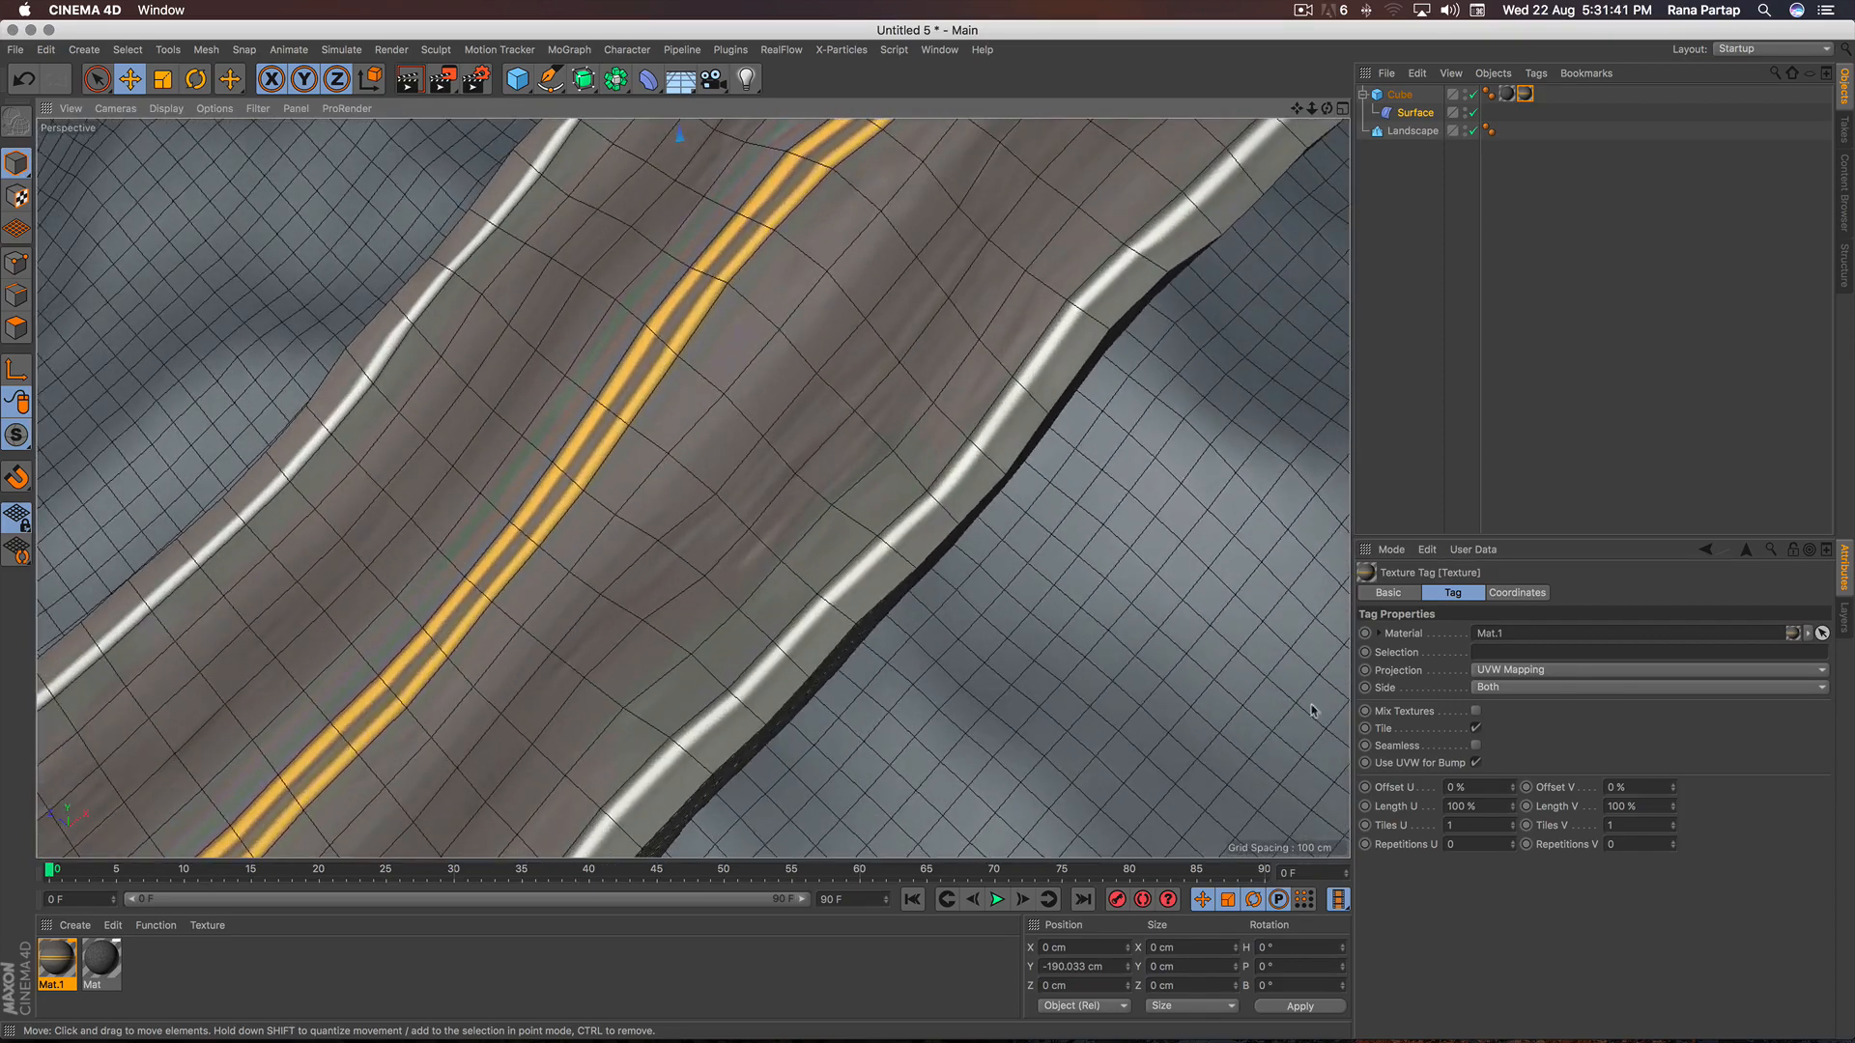
{"action": "left_click", "coordinate": [1451, 806]}
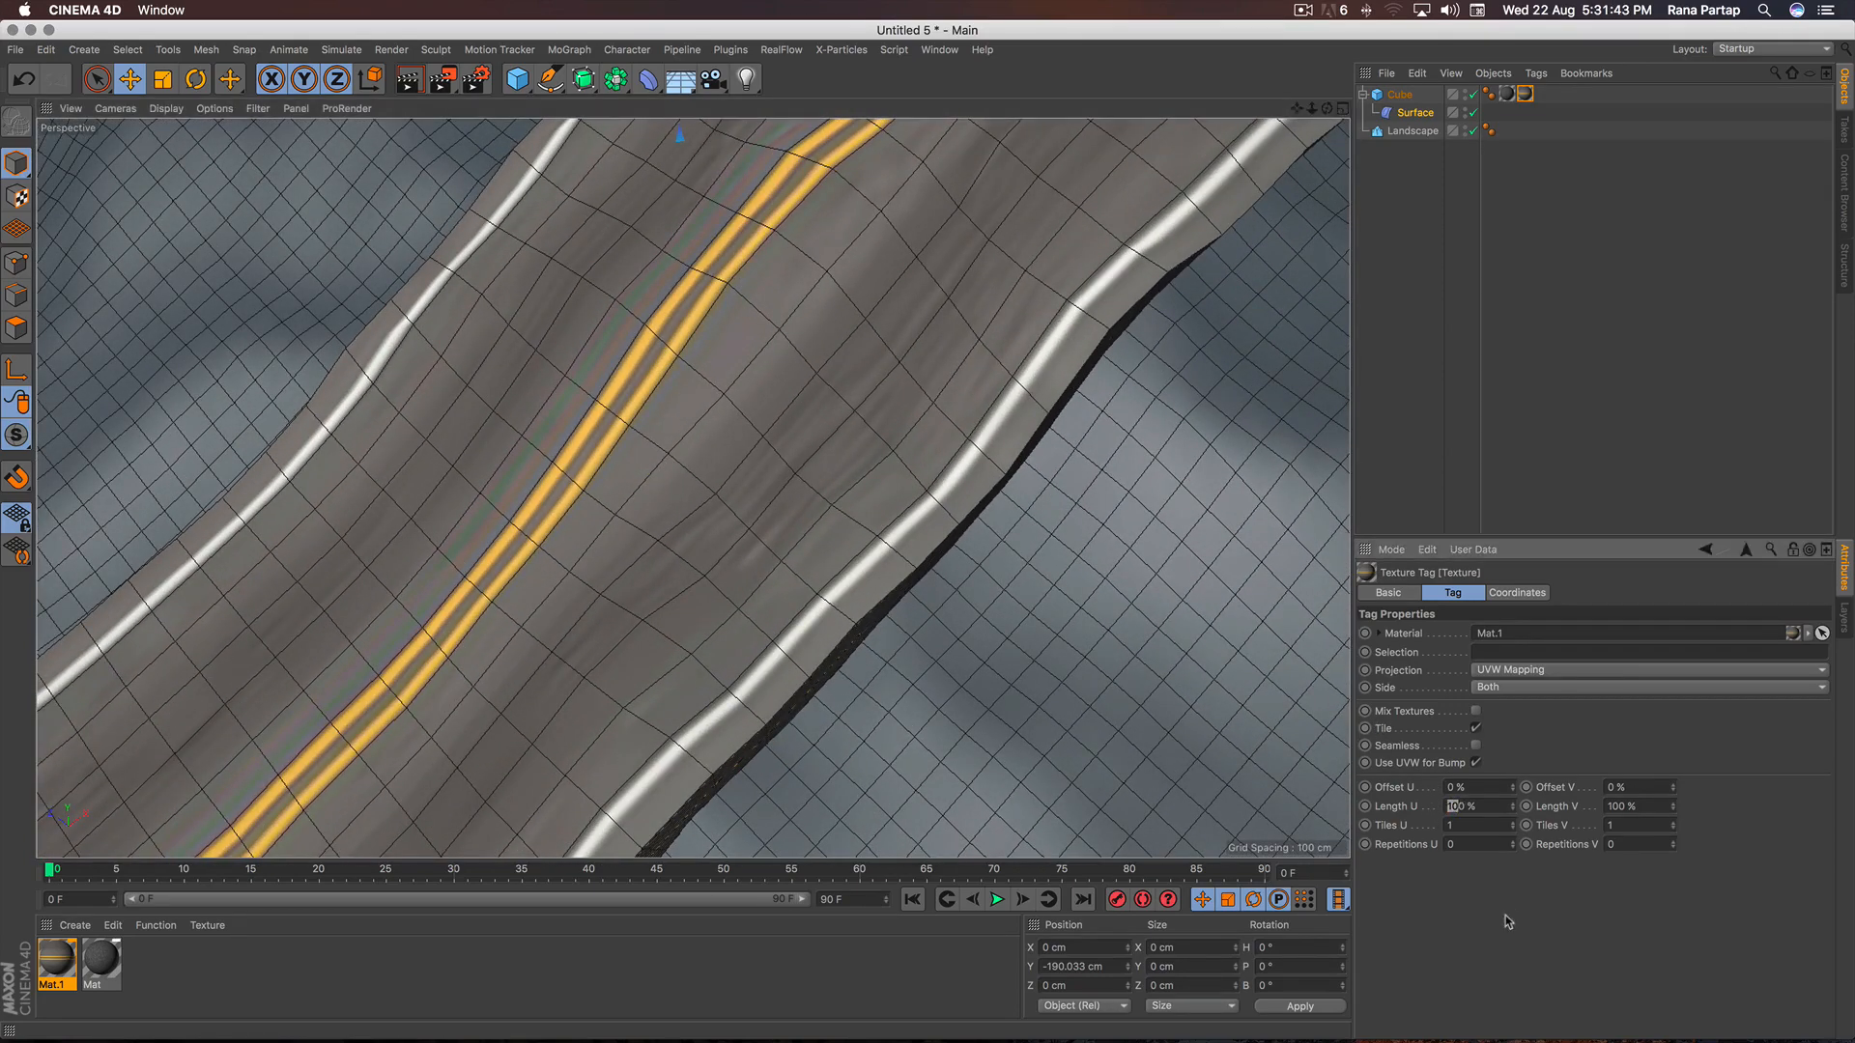
{"action": "type", "text": "2"}
{"action": "key", "text": "Return"}
Examine the road markings along the whole strip from several angles and distances.
{"action": "scroll", "coordinate": [725, 414], "scroll_direction": "down", "scroll_amount": 10}
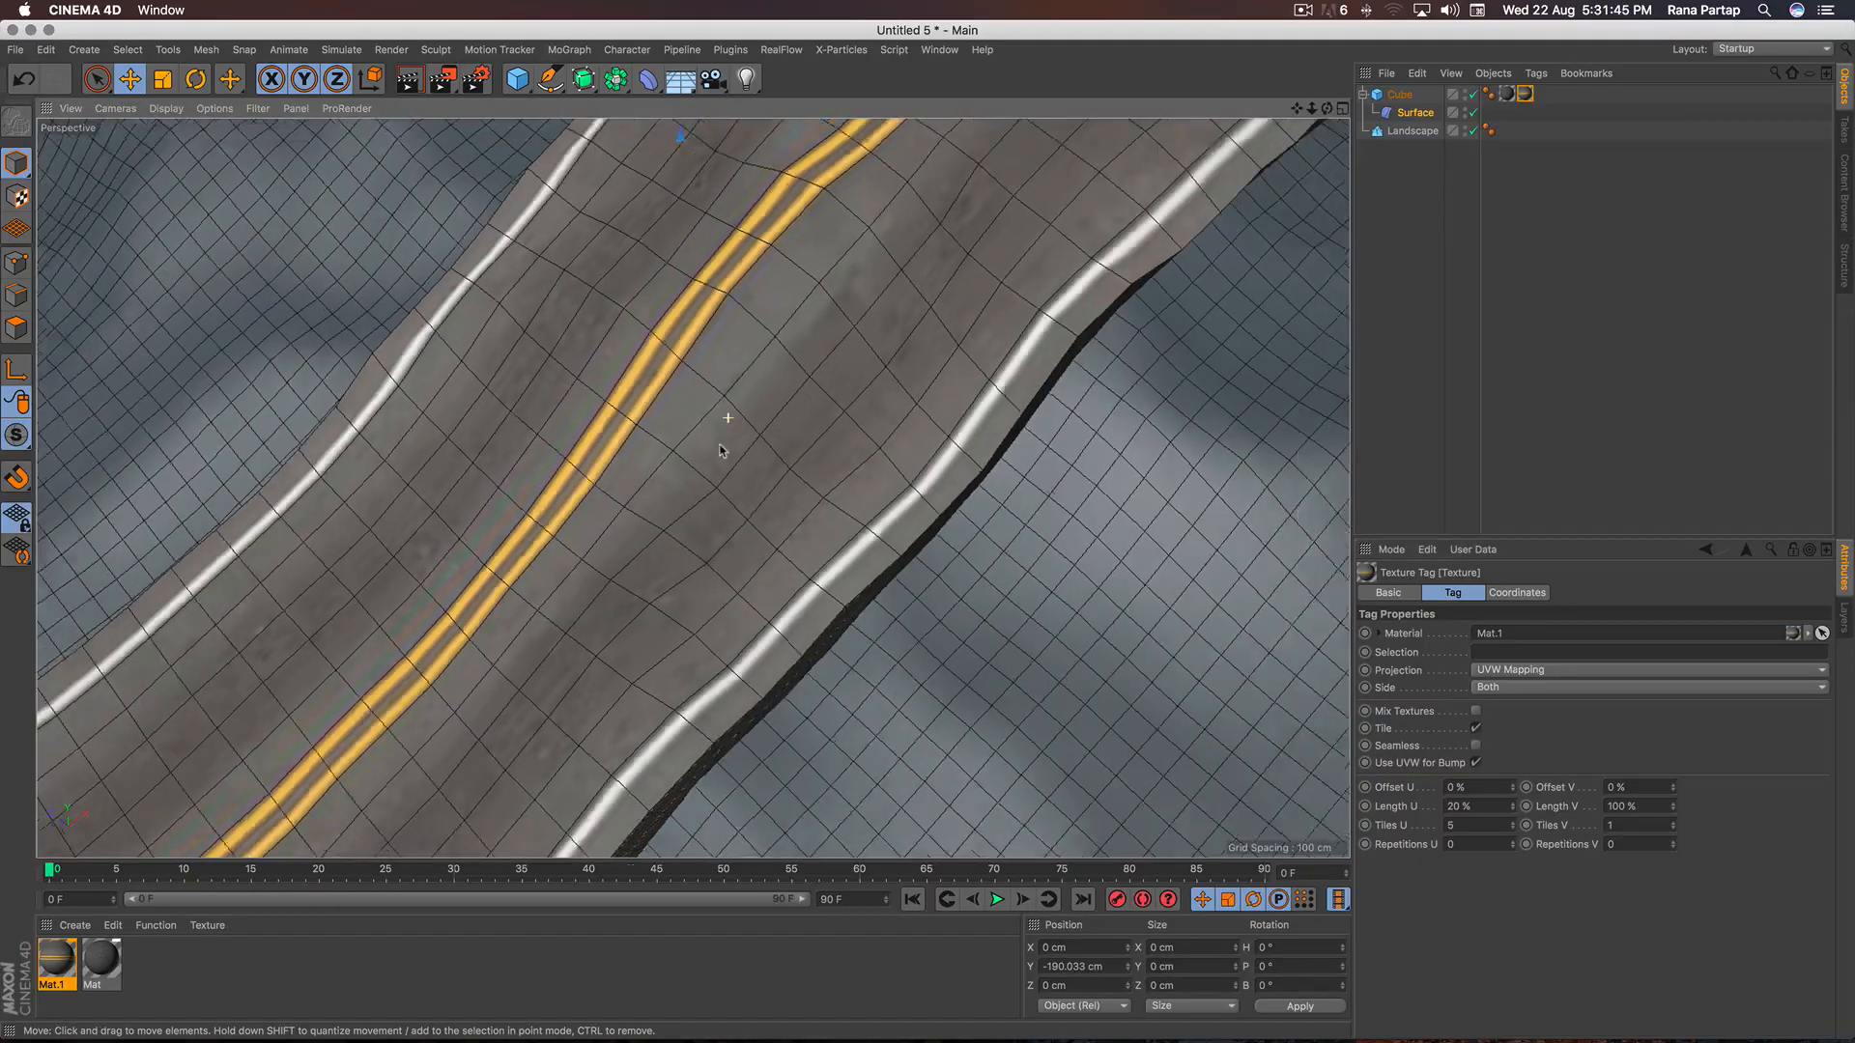
{"action": "left_click_drag", "start_coordinate": [807, 431], "coordinate": [773, 406], "text": "alt"}
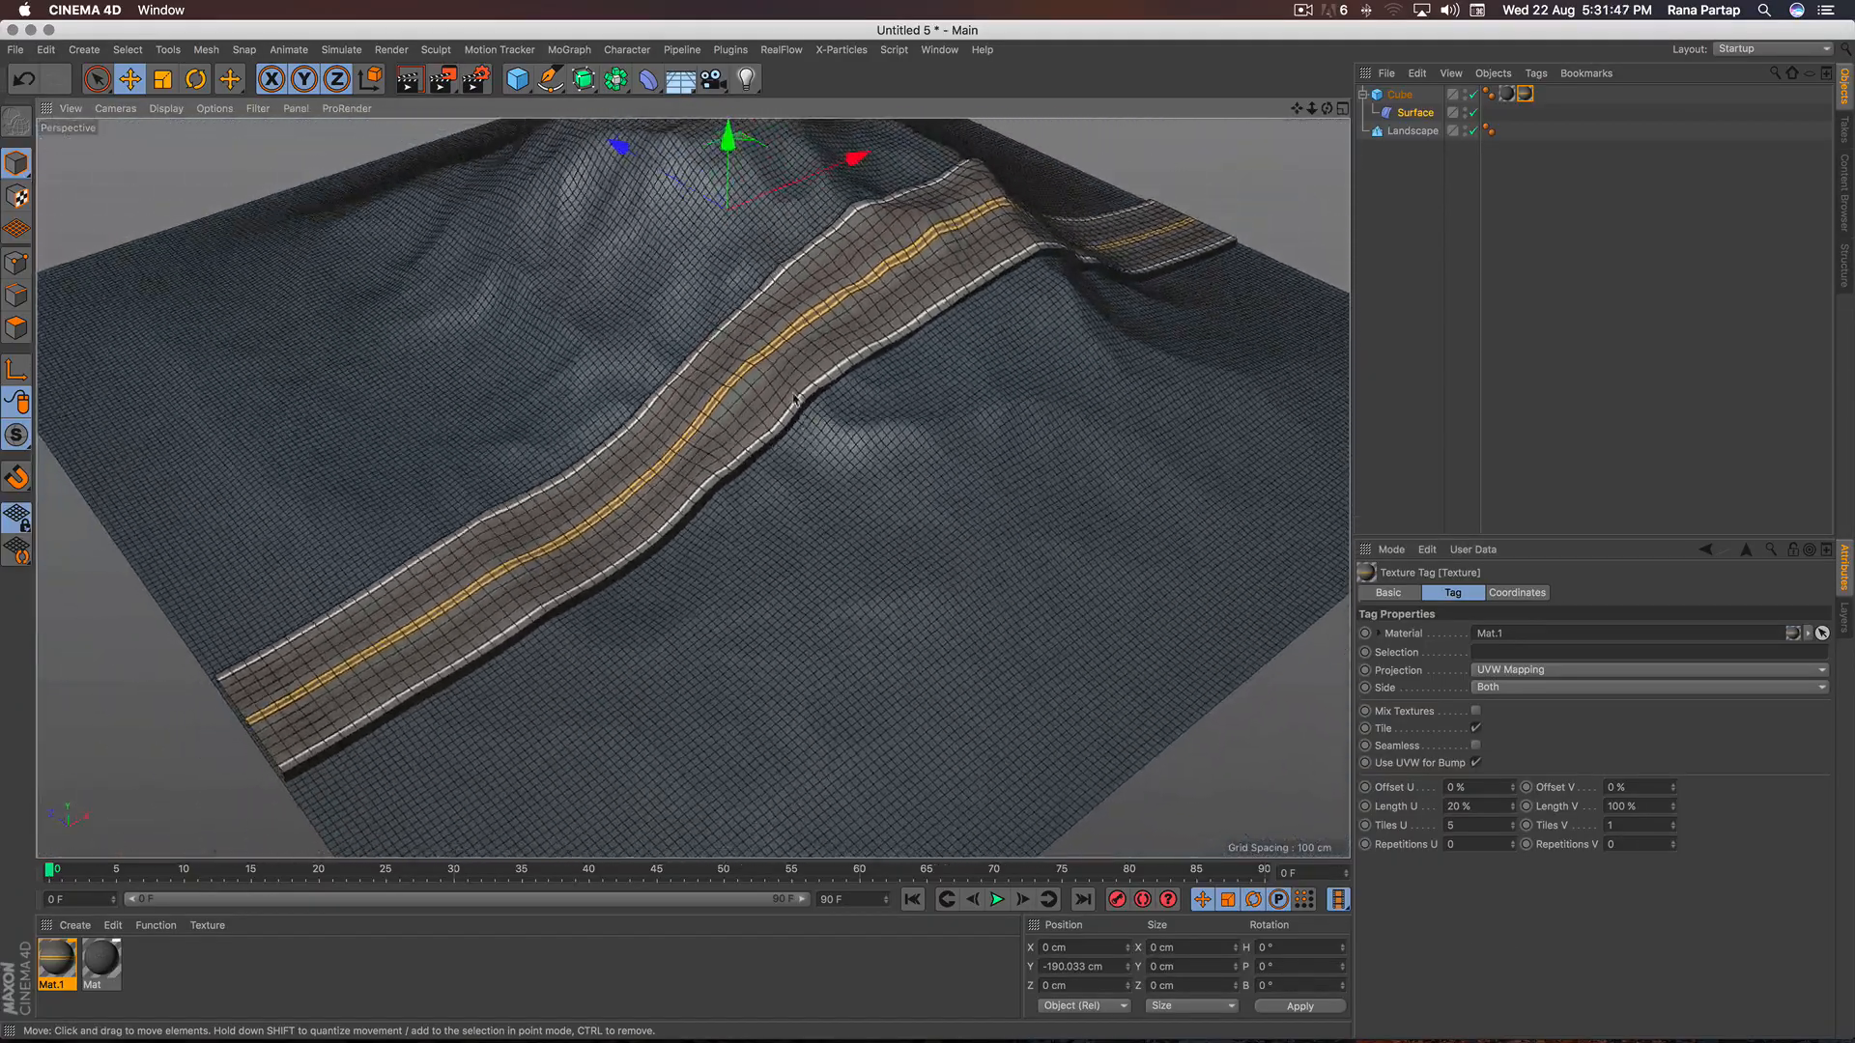
{"action": "middle_click_drag", "start_coordinate": [835, 353], "coordinate": [690, 406], "text": "alt"}
{"action": "scroll", "coordinate": [691, 485], "scroll_direction": "up", "scroll_amount": 5}
{"action": "left_click_drag", "start_coordinate": [786, 332], "coordinate": [764, 394], "text": "alt"}
{"action": "scroll", "coordinate": [694, 453], "scroll_direction": "down", "scroll_amount": 6}
{"action": "left_click_drag", "start_coordinate": [694, 453], "coordinate": [695, 397], "text": "alt"}
{"action": "scroll", "coordinate": [694, 397], "scroll_direction": "up", "scroll_amount": 6}
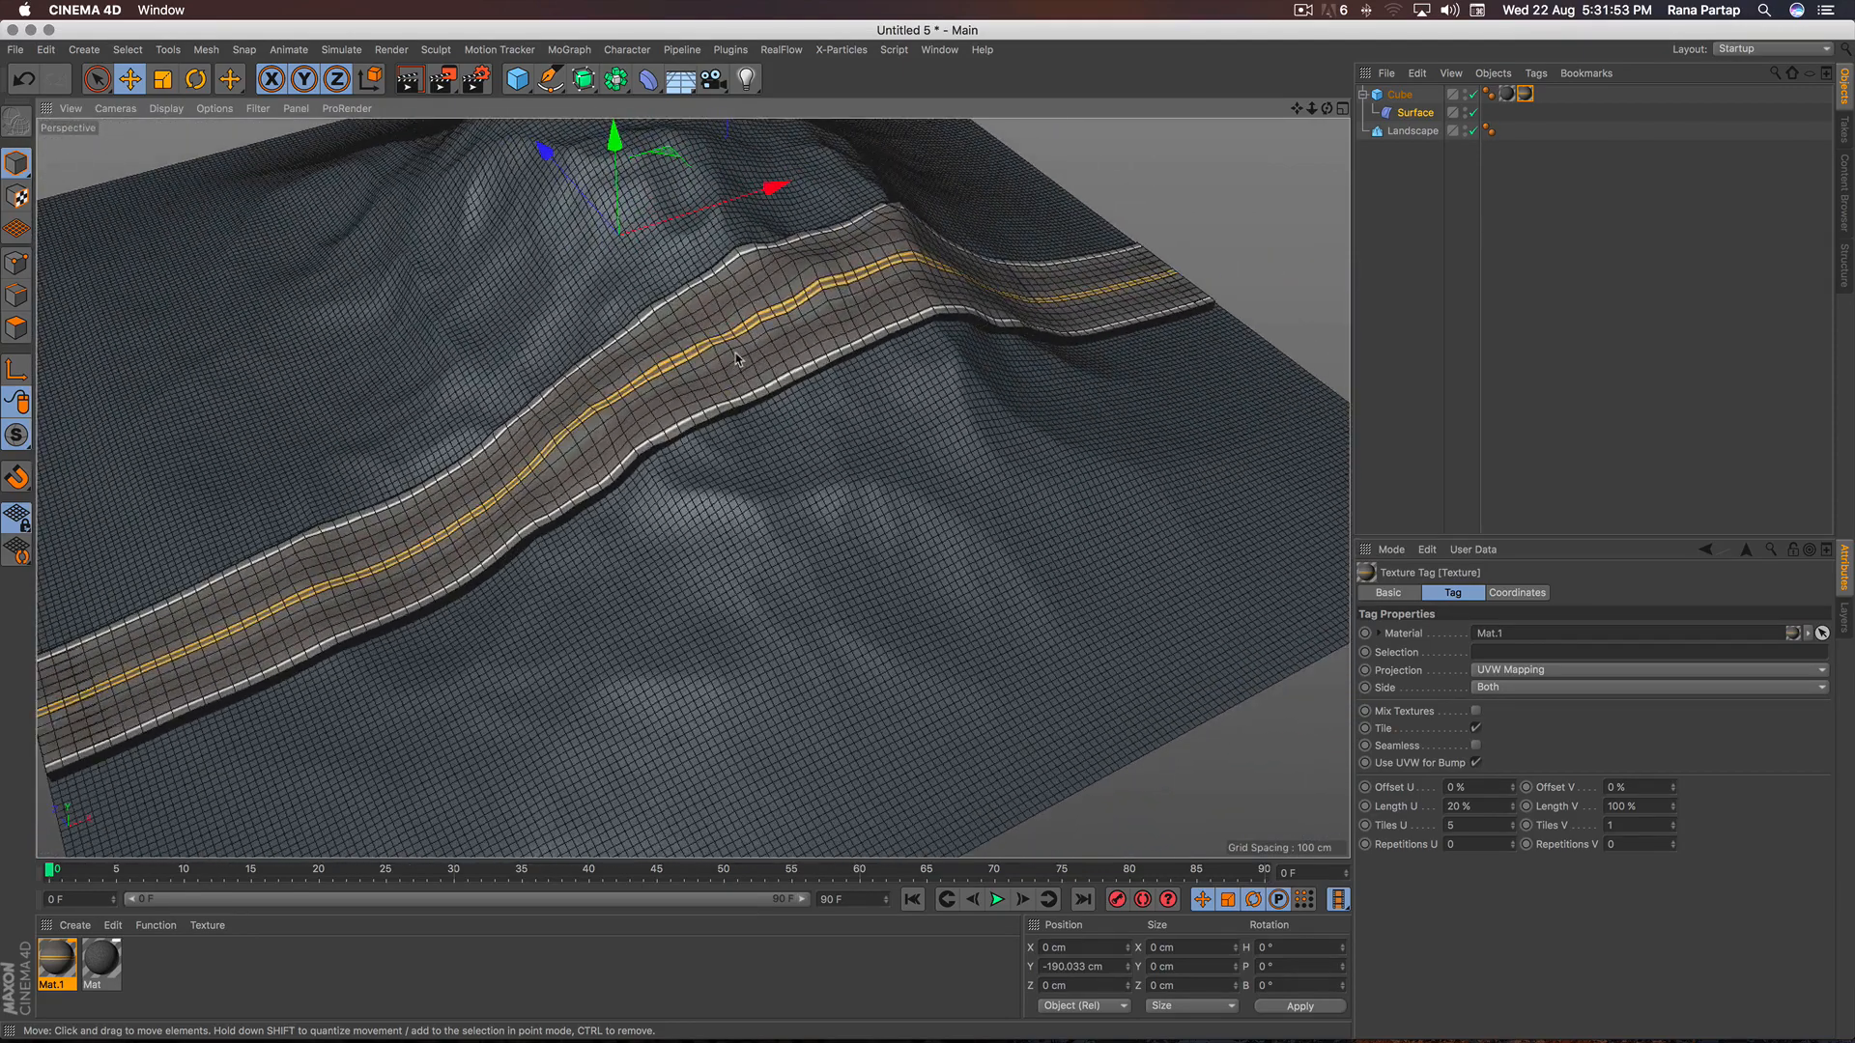
Duplicate the cube with its Surface deformer and delete both texture tags from the copy.
{"action": "left_click", "coordinate": [1406, 95]}
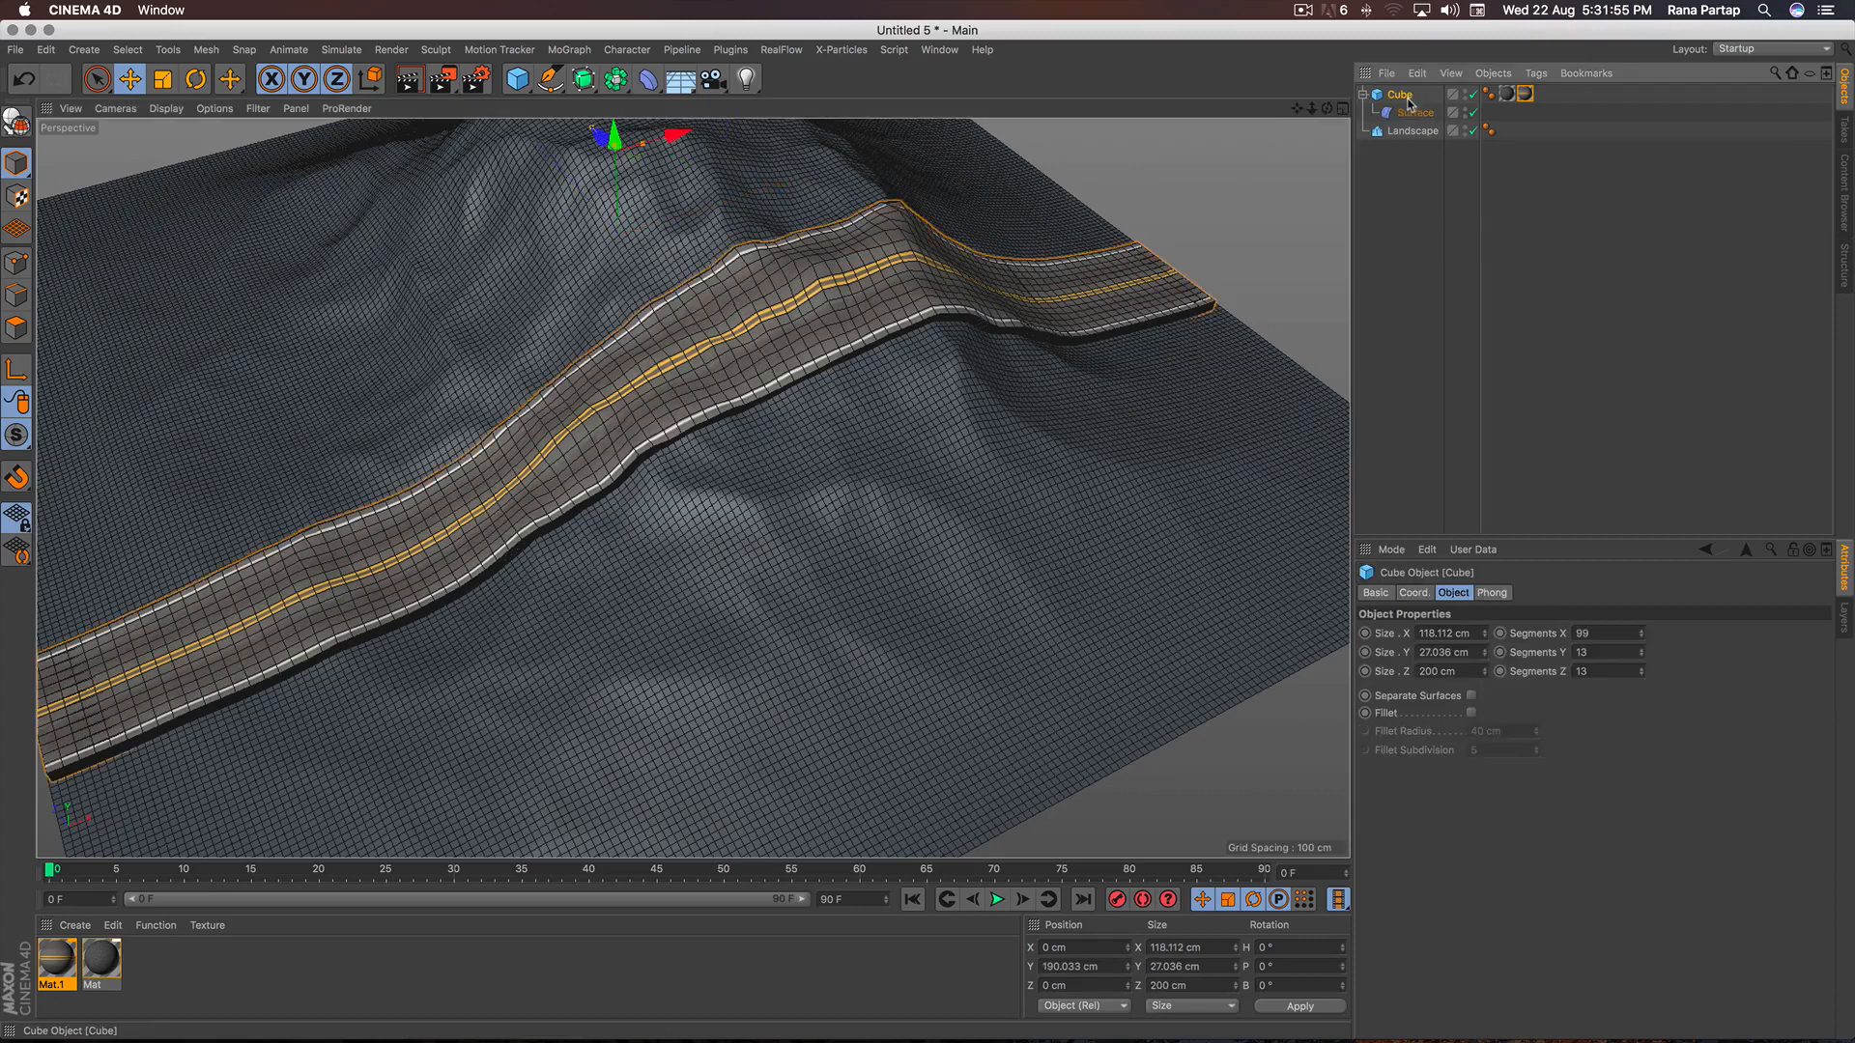
{"action": "left_click_drag", "start_coordinate": [1401, 162], "coordinate": [1403, 155], "text": "ctrl"}
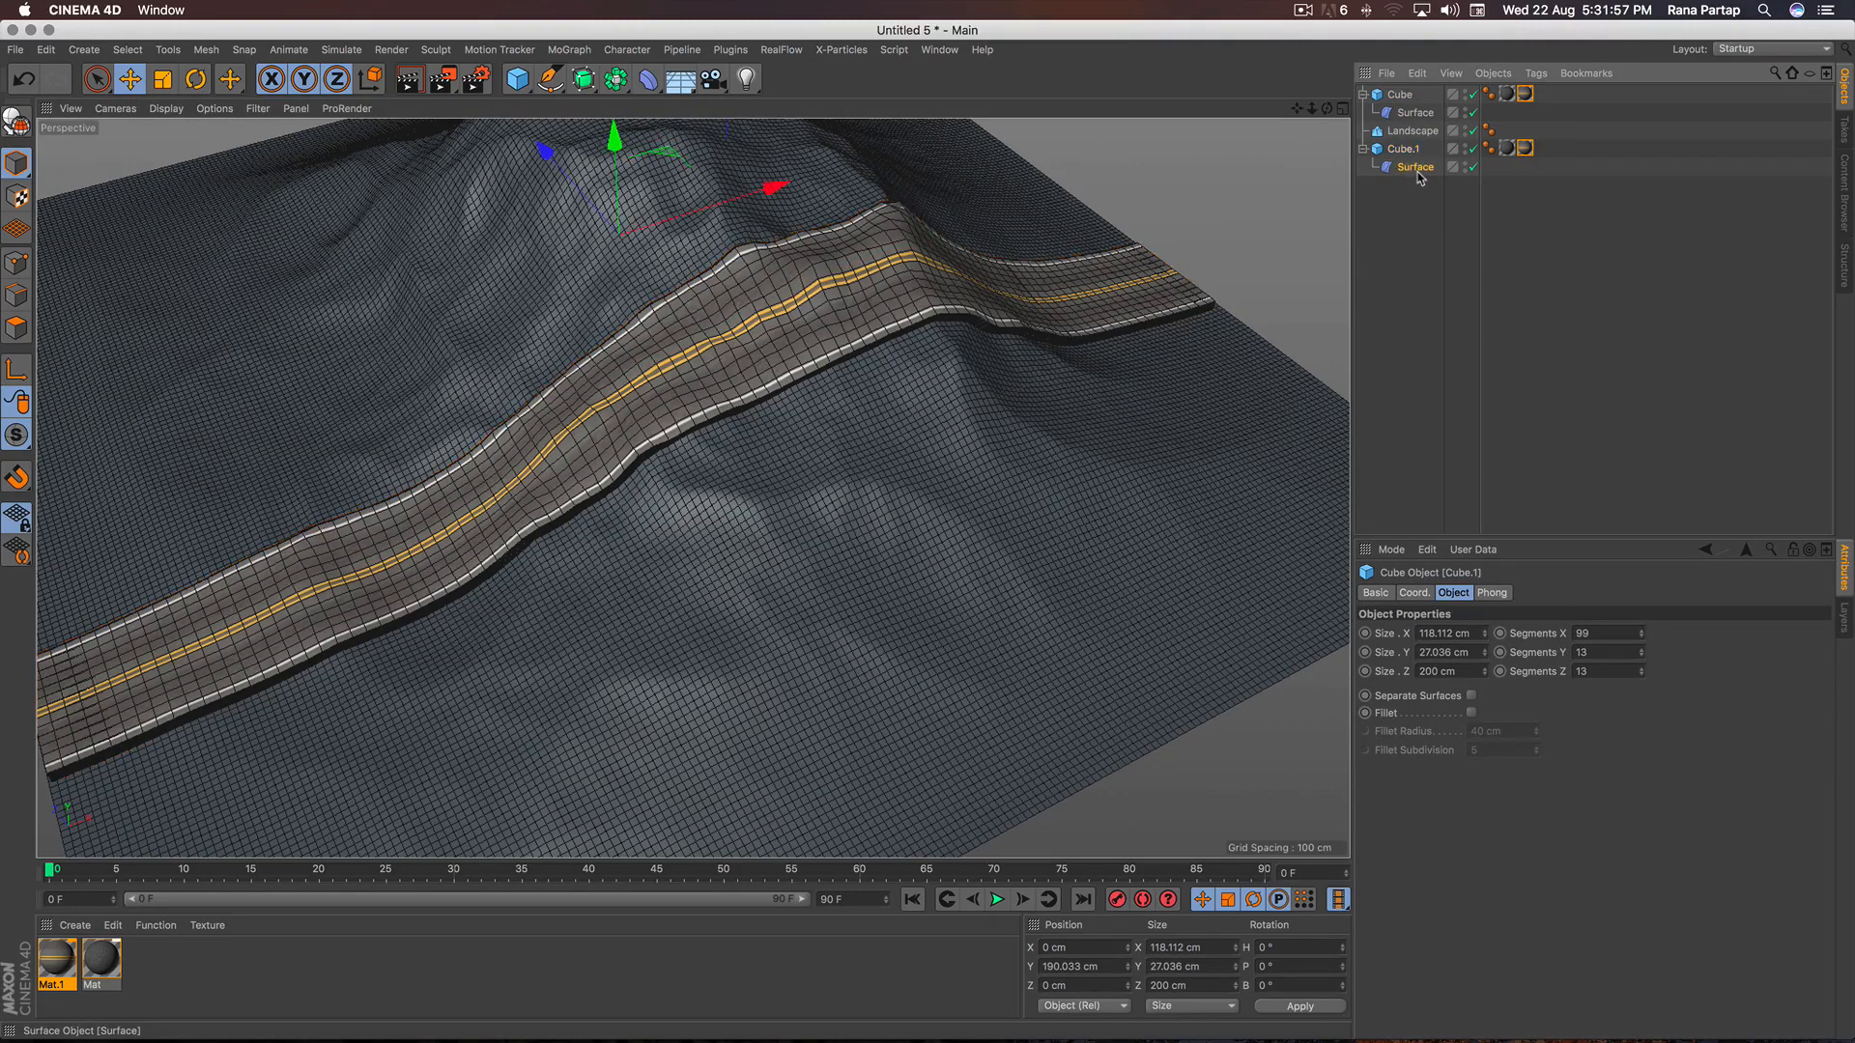
{"action": "left_click", "coordinate": [1414, 167]}
{"action": "left_click", "coordinate": [1507, 150]}
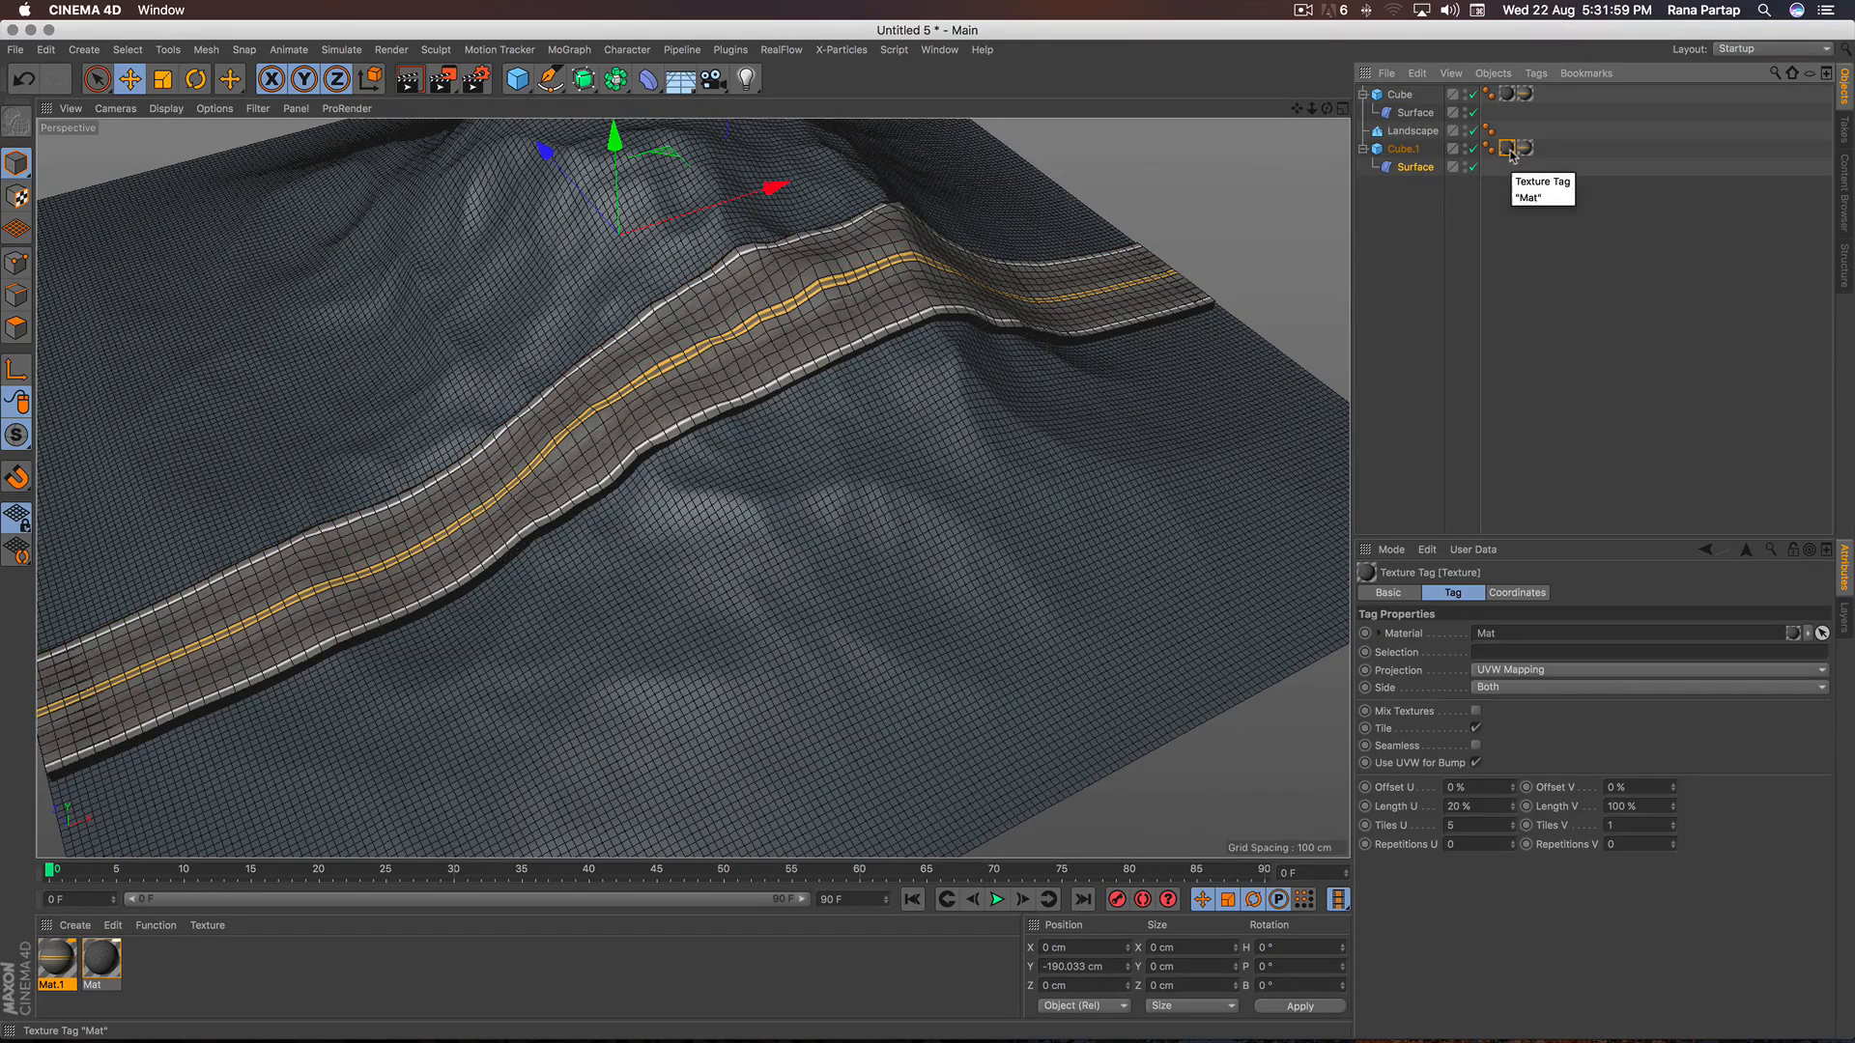
{"action": "key", "text": "Delete"}
{"action": "left_click", "coordinate": [1509, 151]}
{"action": "key", "text": "Delete"}
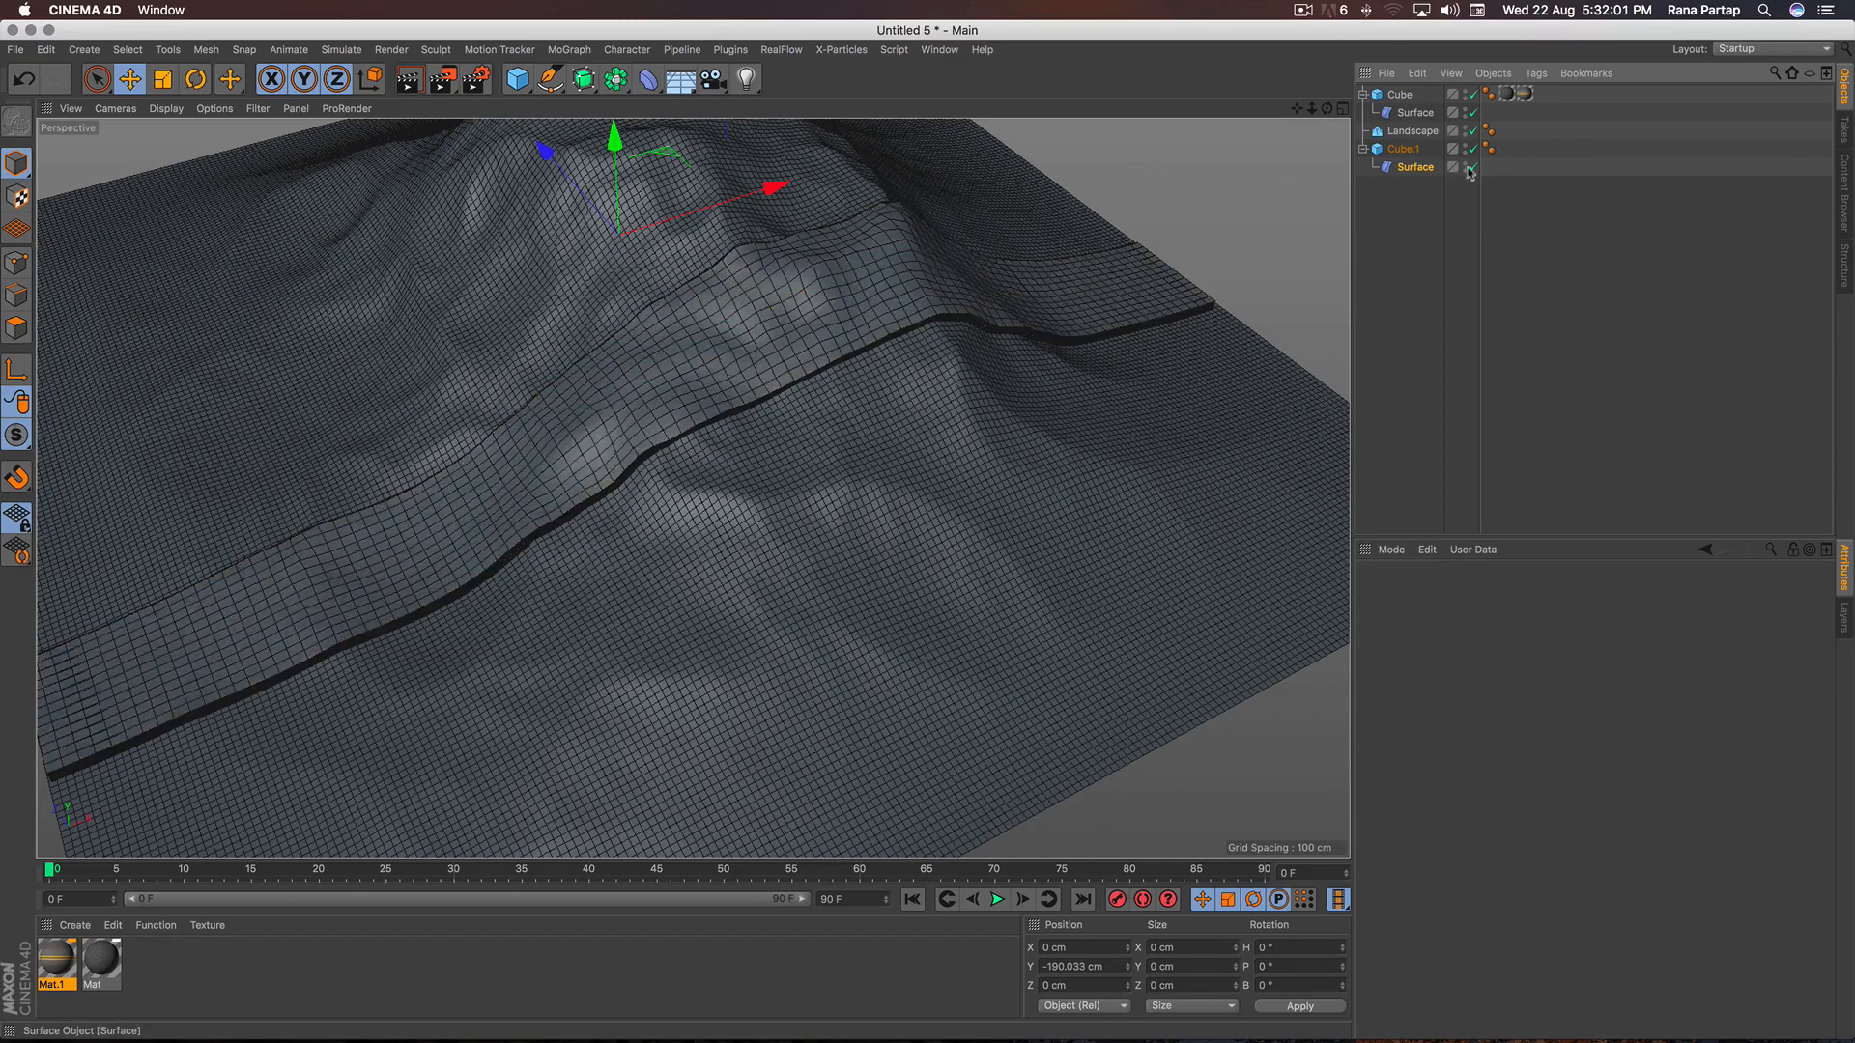
Set the copied cube's Surface deformer Scale to 0.14, 0.07 and 1.01, and its Offset to 25 cm.
{"action": "left_click", "coordinate": [1418, 168]}
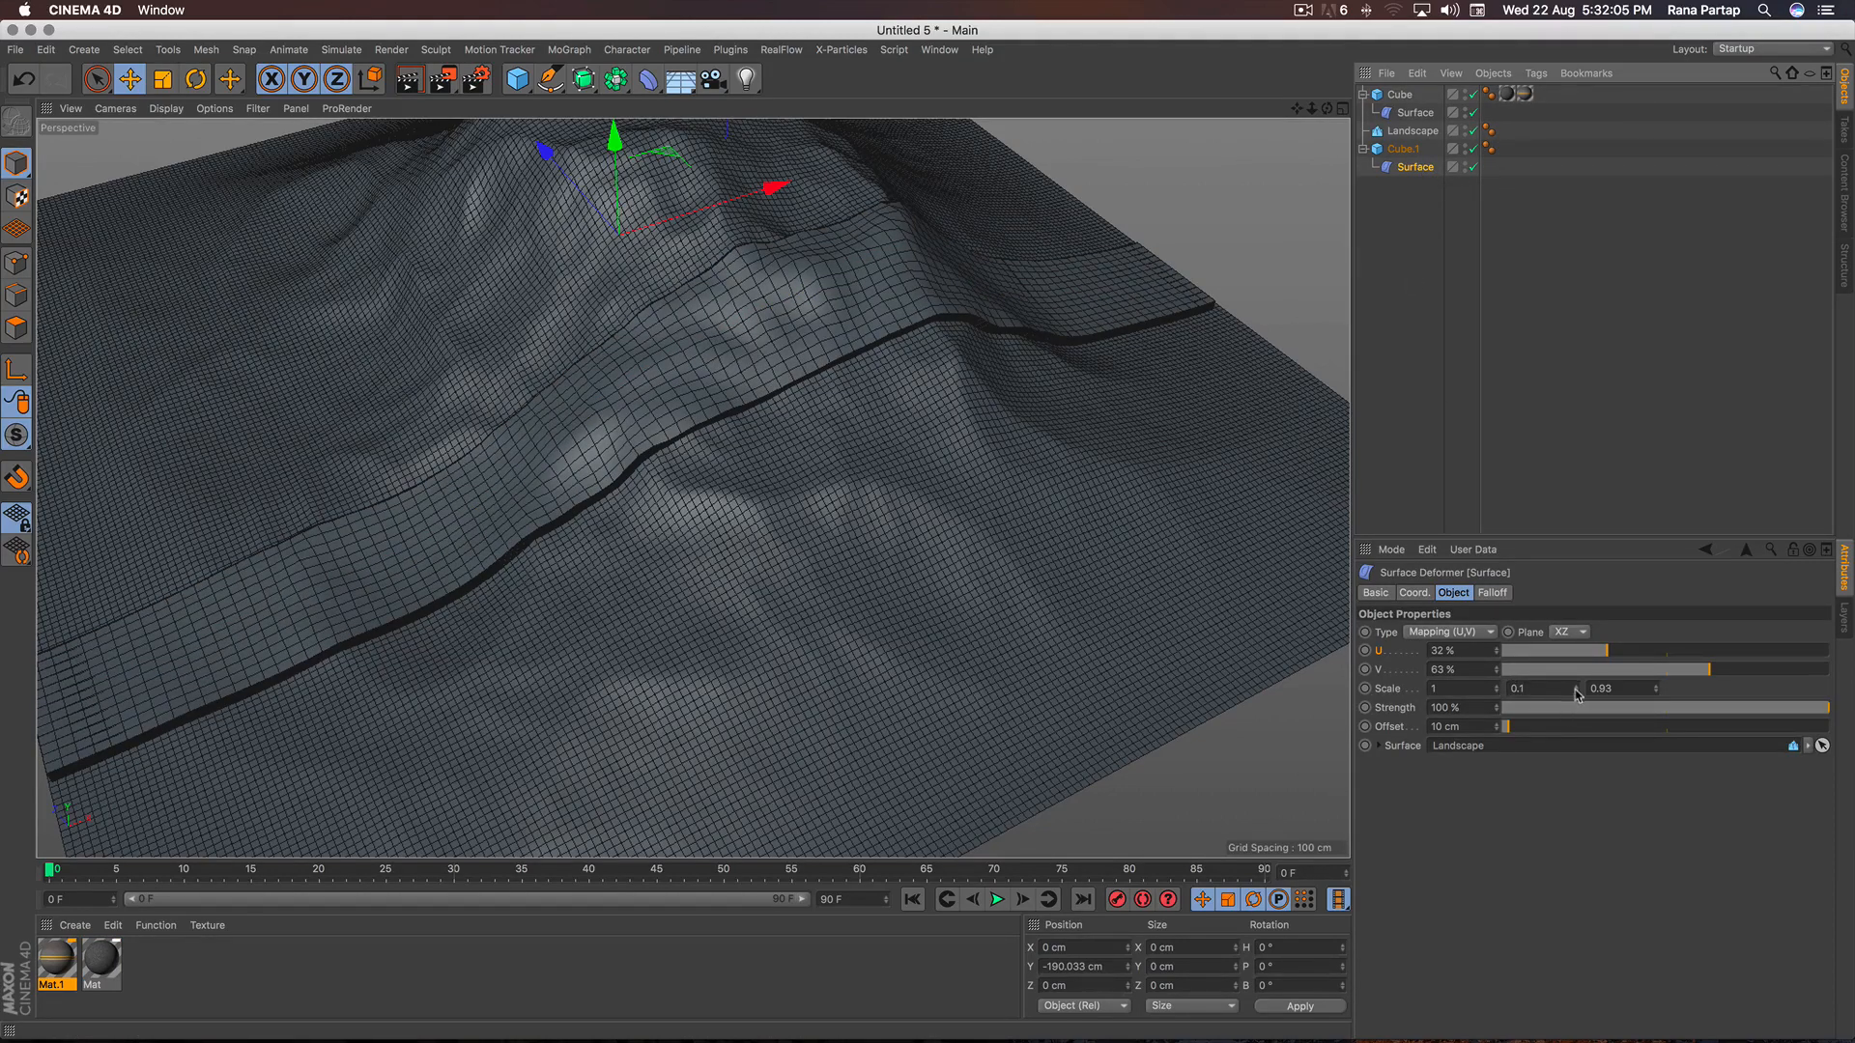
{"action": "left_click_drag", "start_coordinate": [1576, 692], "coordinate": [1500, 700]}
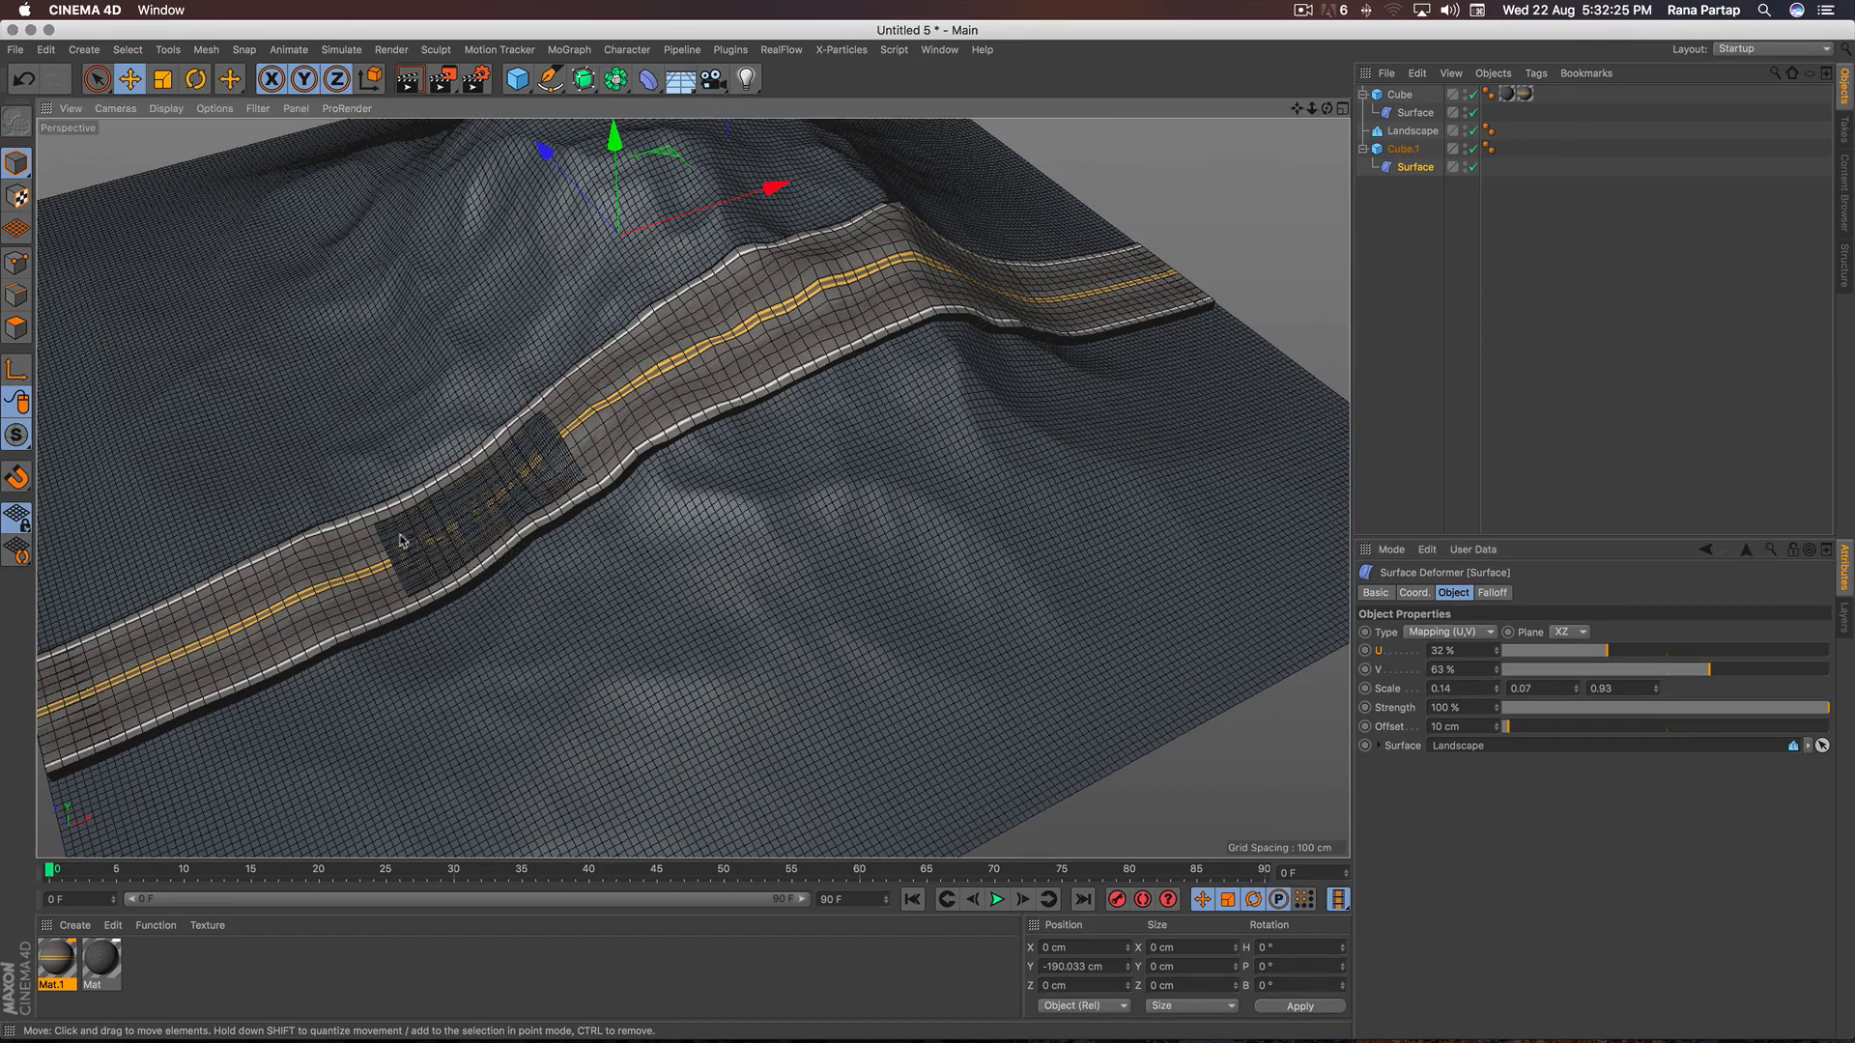
{"action": "scroll", "coordinate": [420, 541], "scroll_direction": "up", "scroll_amount": 8}
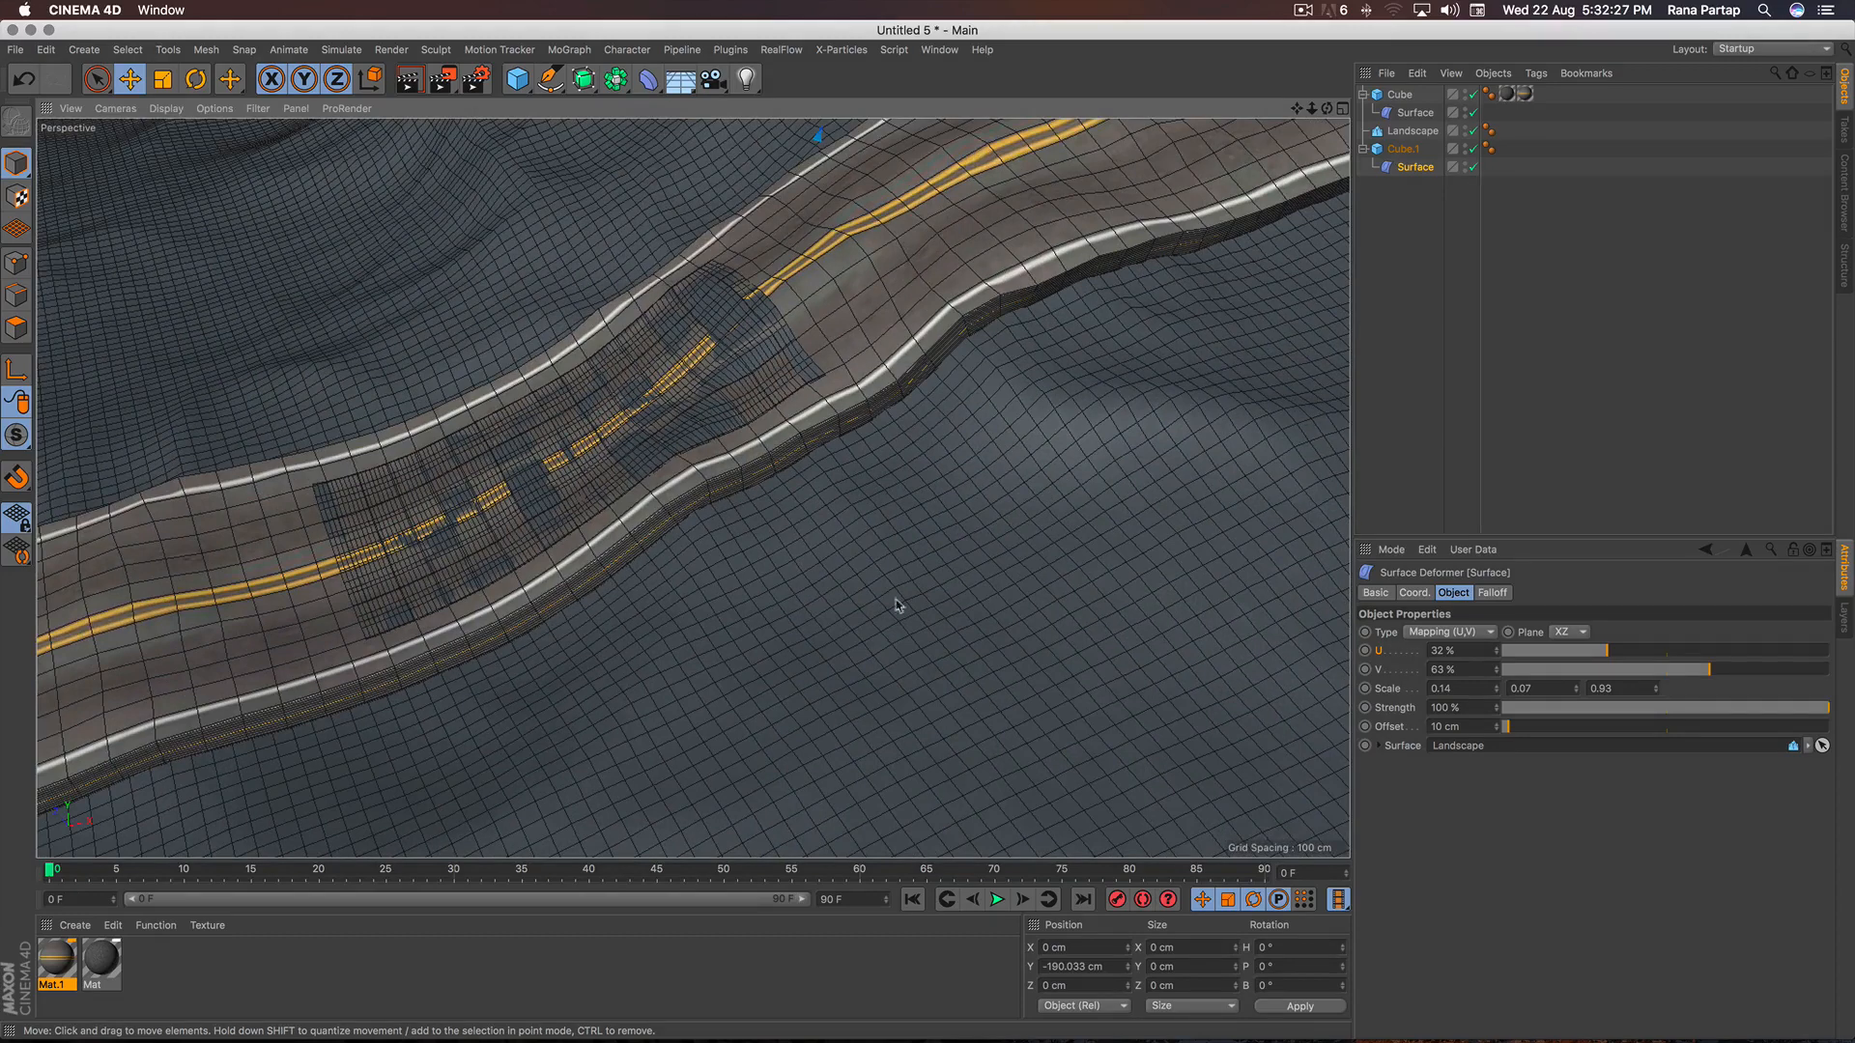
{"action": "left_click", "coordinate": [1657, 686]}
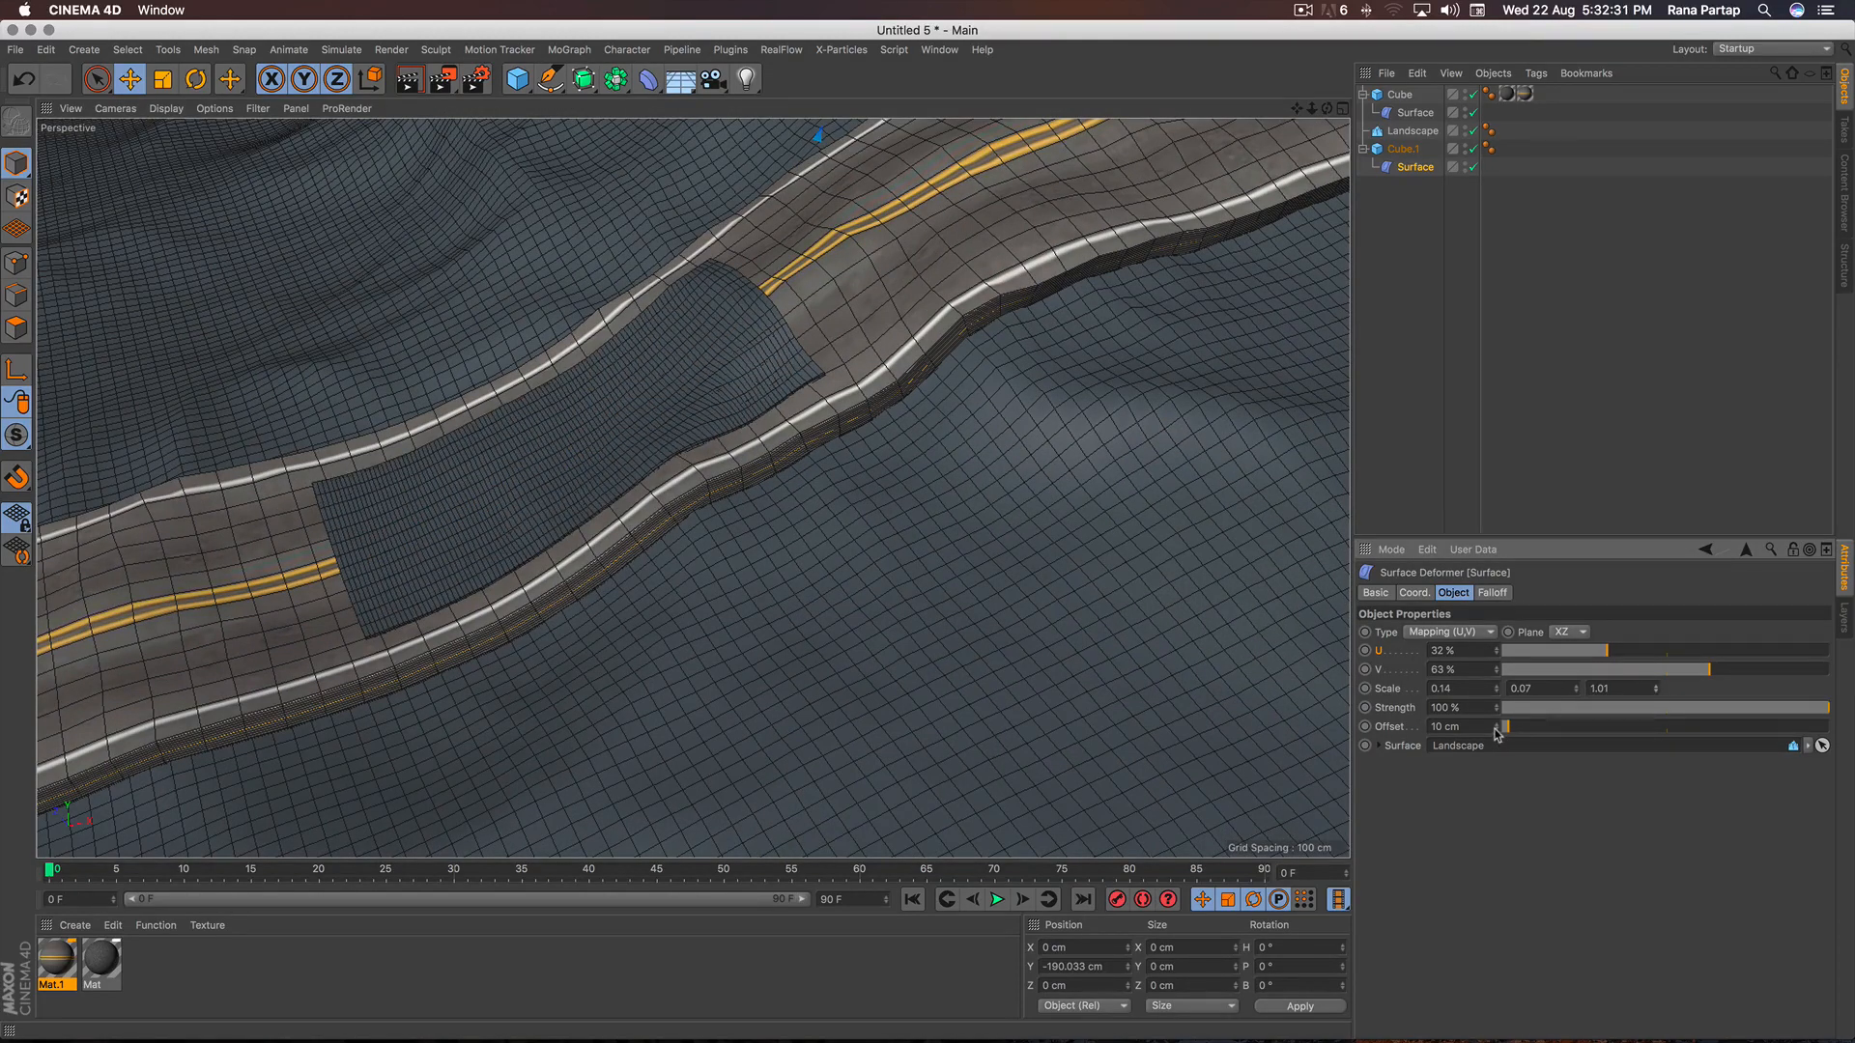
{"action": "left_click_drag", "start_coordinate": [1496, 731], "coordinate": [1502, 729]}
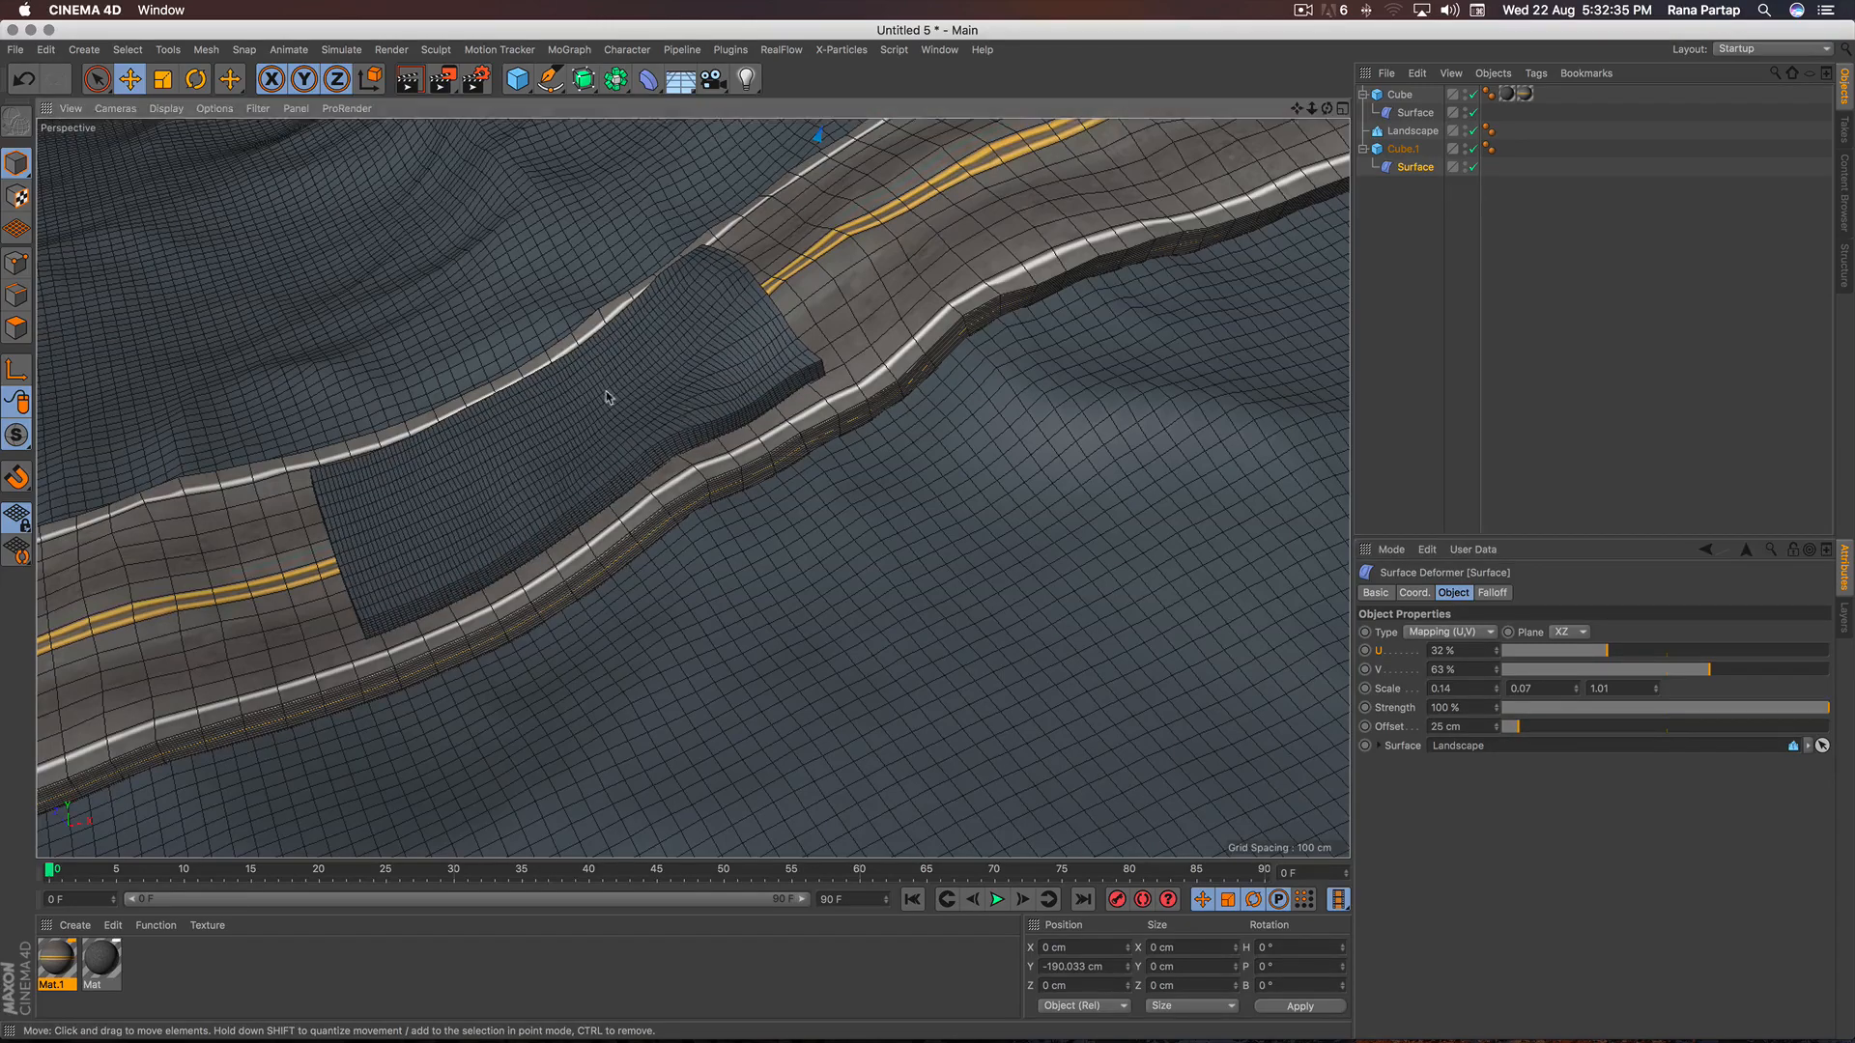
Set the copied cube's Surface deformer U to 91 % and keyframe it at frame 0.
{"action": "mouse_move", "coordinate": [608, 397]}
{"action": "right_mouse_down", "text": "alt"}
{"action": "mouse_move", "coordinate": [605, 380]}
{"action": "mouse_move", "coordinate": [595, 423]}
{"action": "right_mouse_up", "text": "alt"}
{"action": "left_click_drag", "start_coordinate": [593, 424], "coordinate": [640, 452], "text": "alt"}
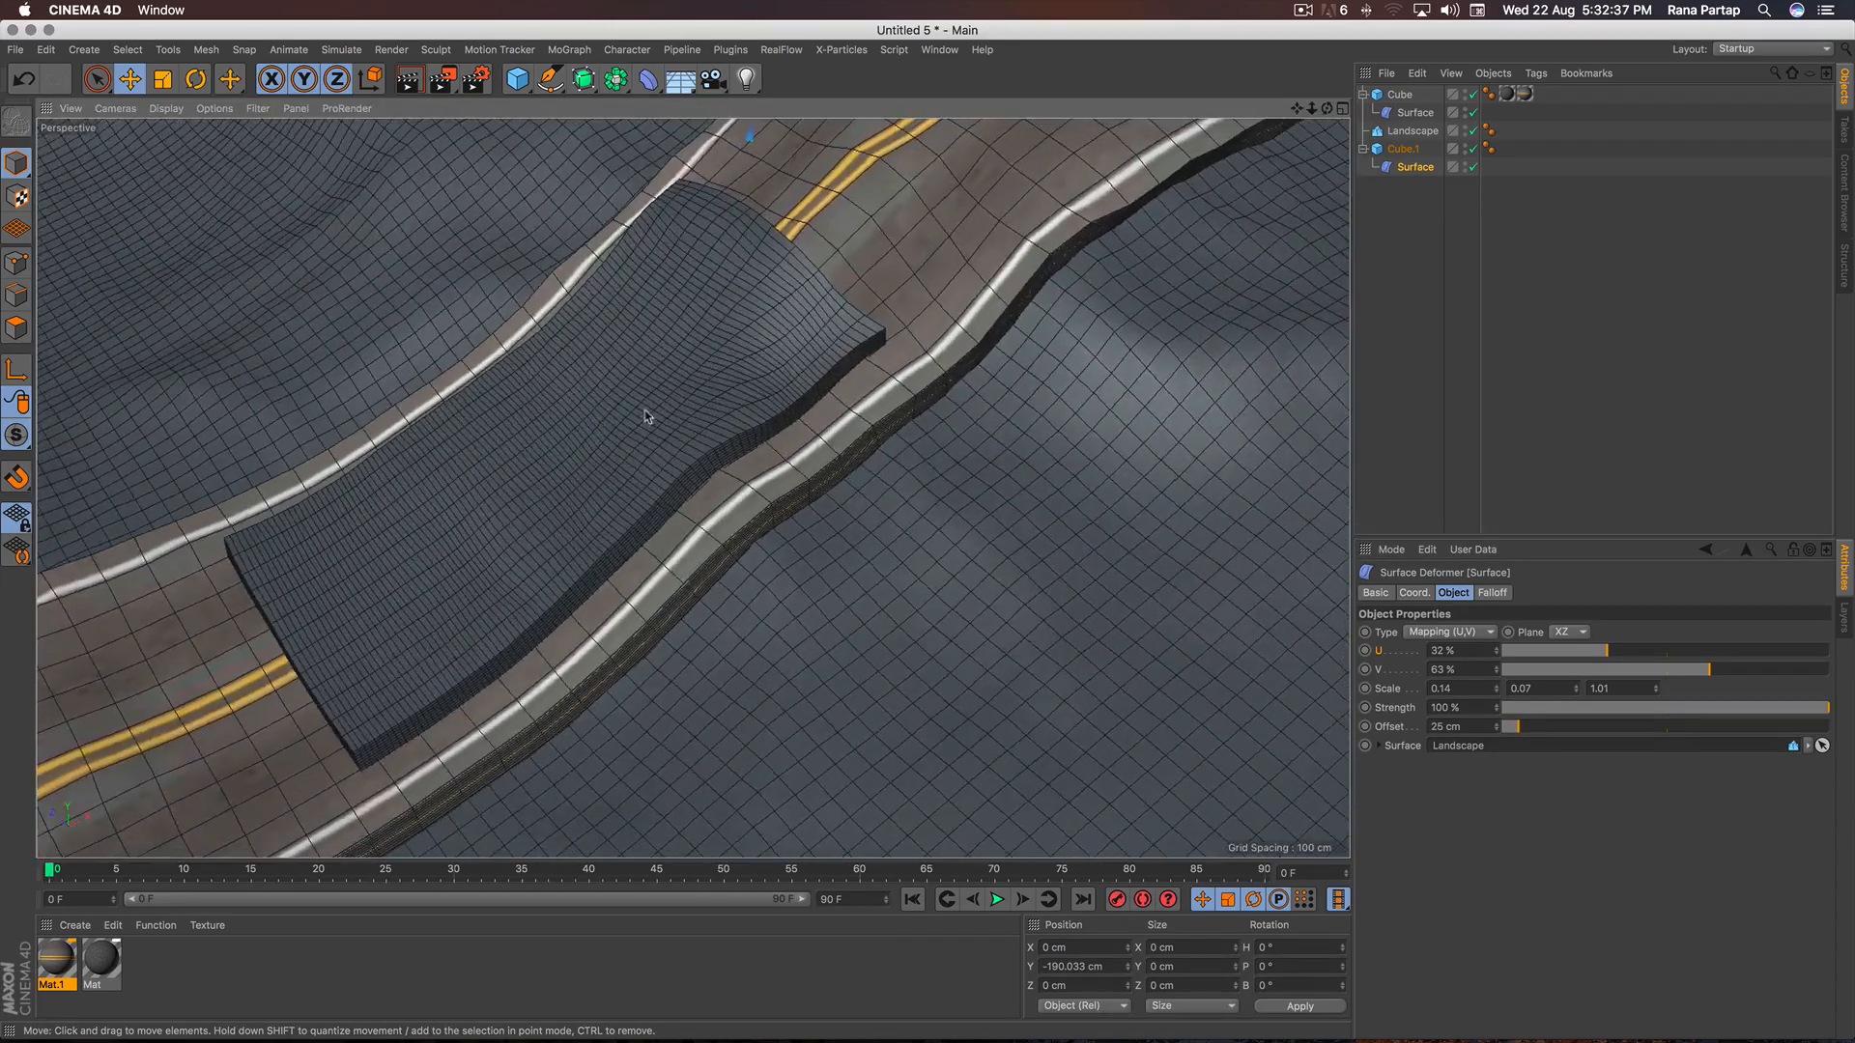
{"action": "right_click_drag", "start_coordinate": [645, 415], "coordinate": [562, 609], "text": "alt"}
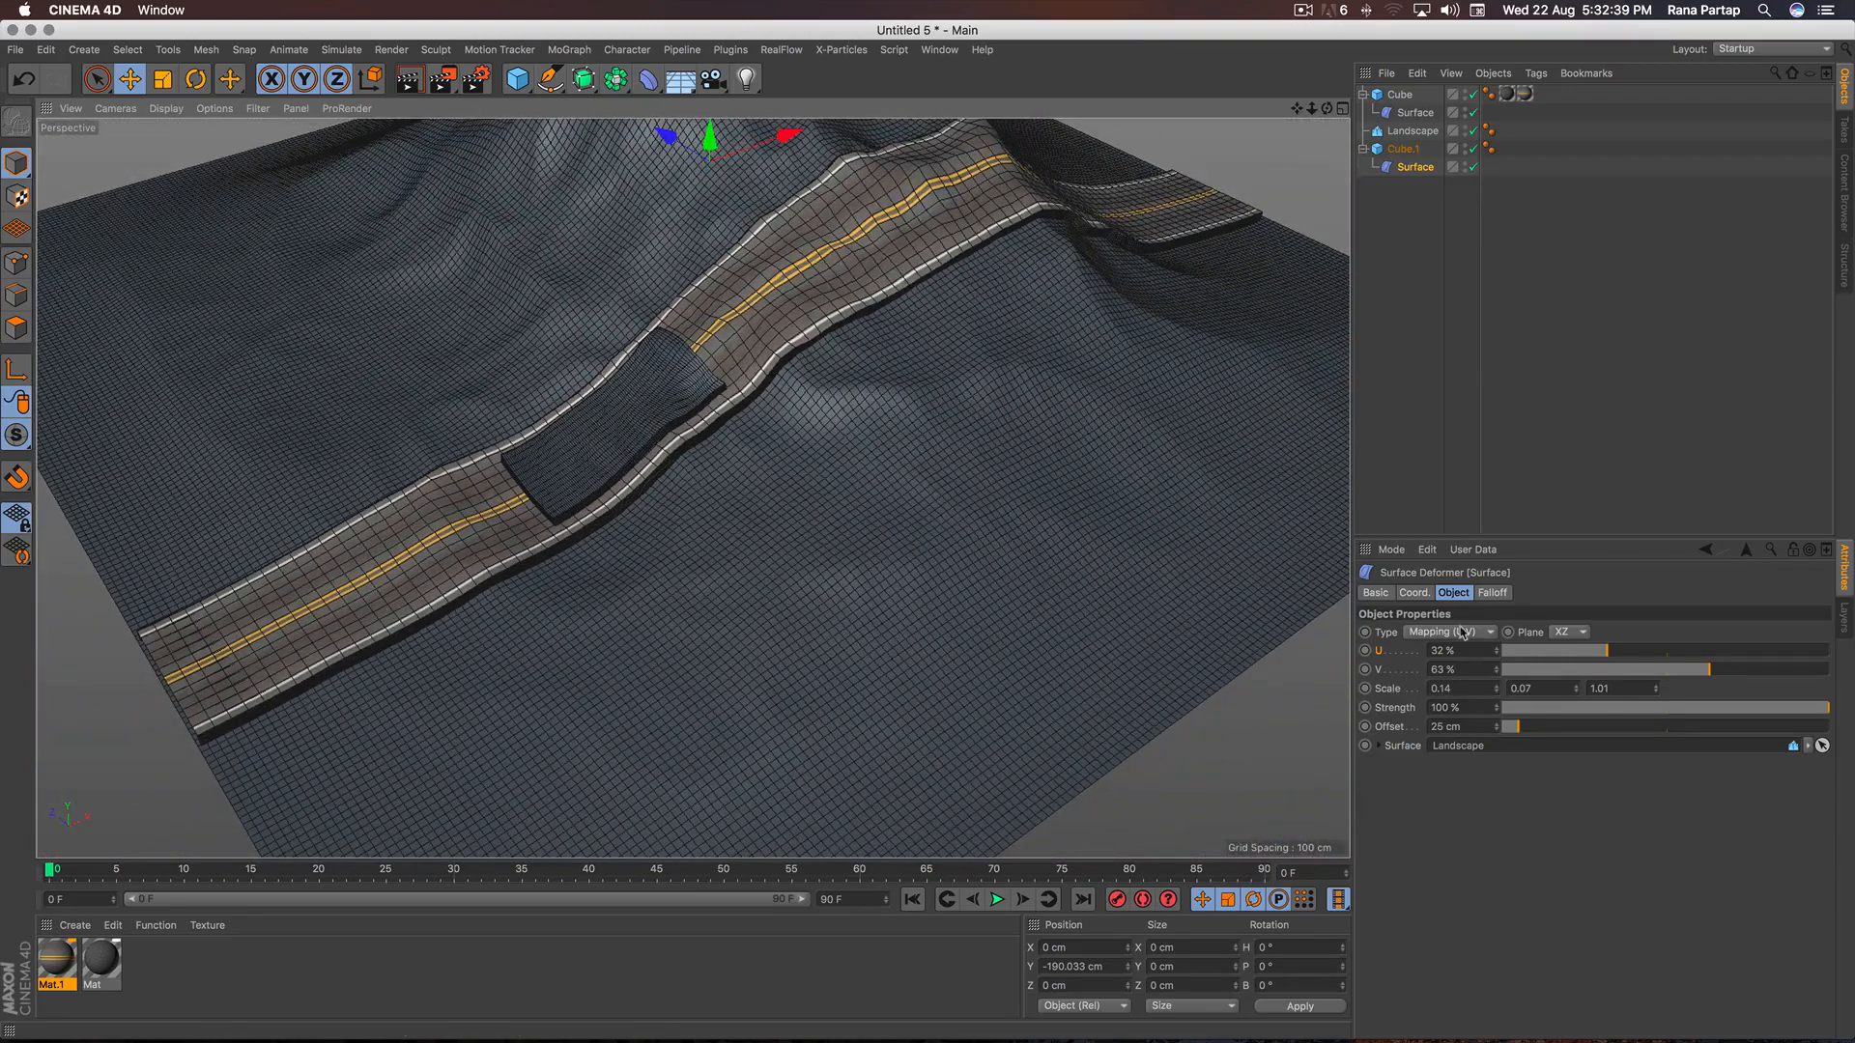
{"action": "left_click_drag", "start_coordinate": [1609, 660], "coordinate": [1808, 621]}
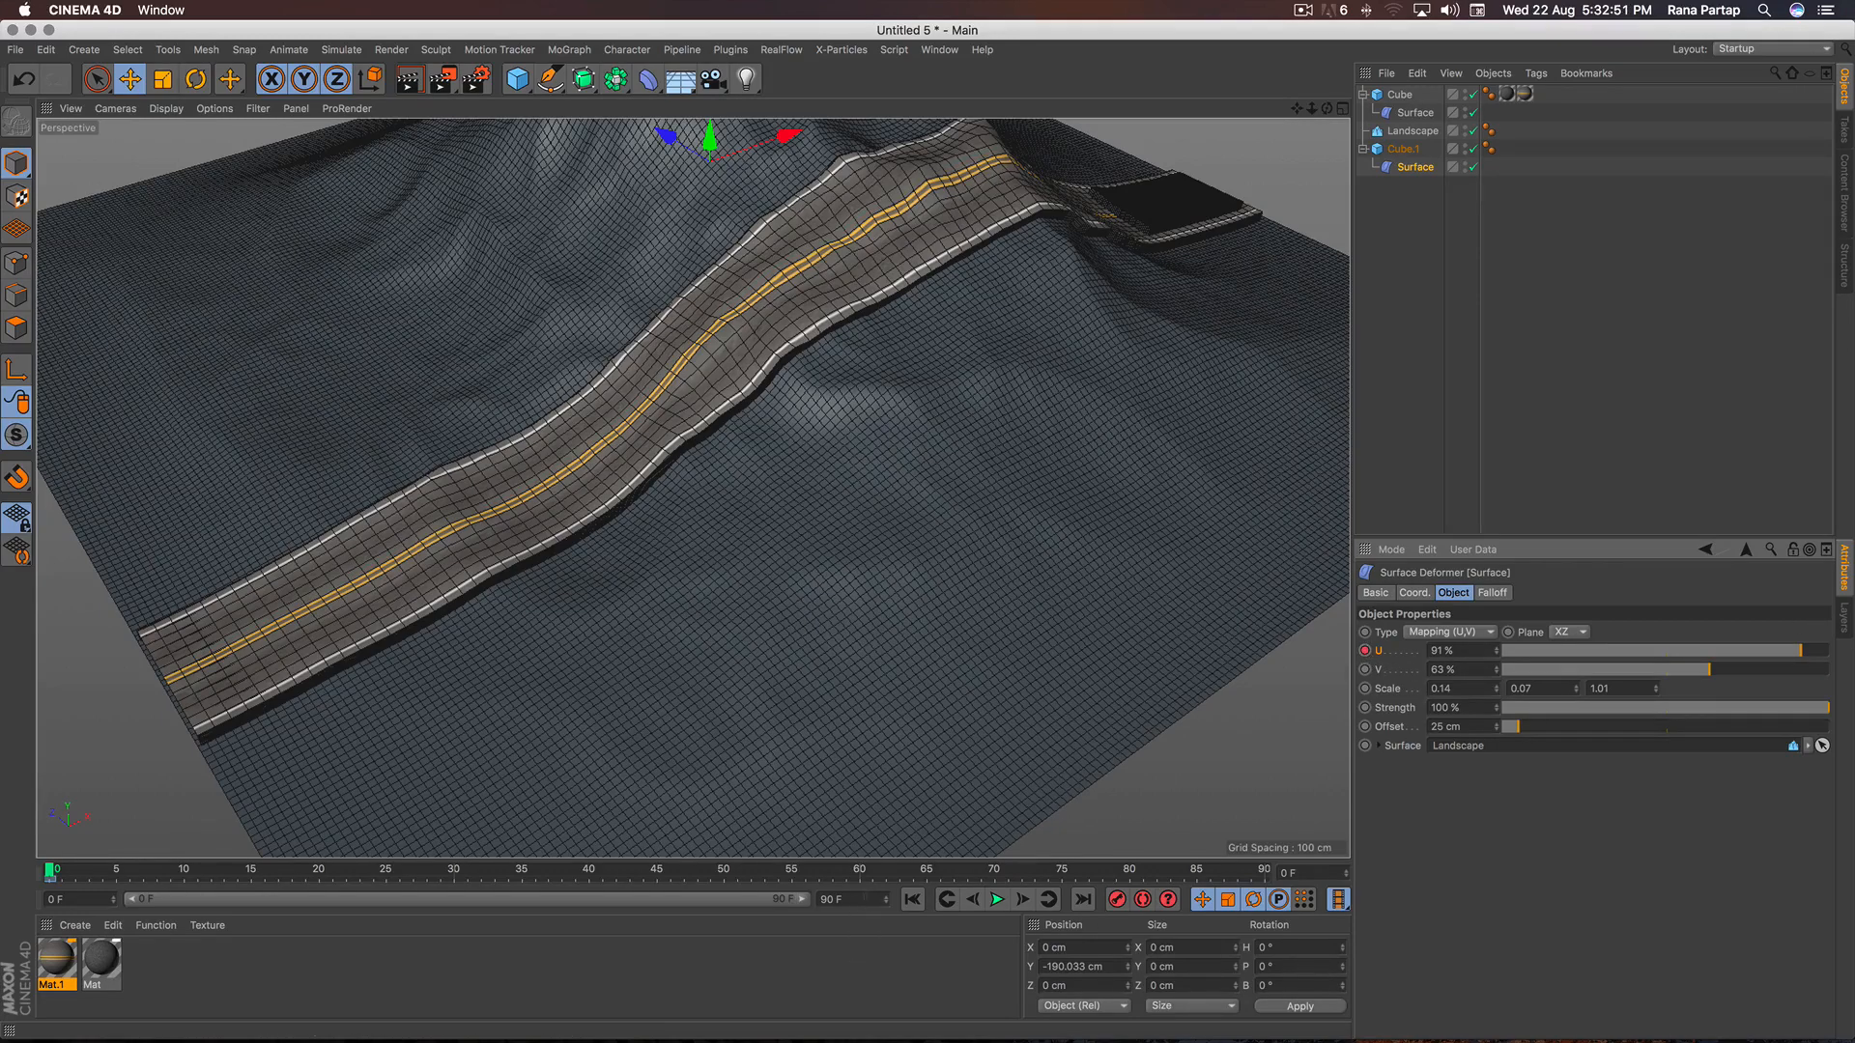
Set the animation's end to frame 180 and extend the preview range to the full length.
{"action": "left_click_drag", "start_coordinate": [867, 899], "coordinate": [783, 890]}
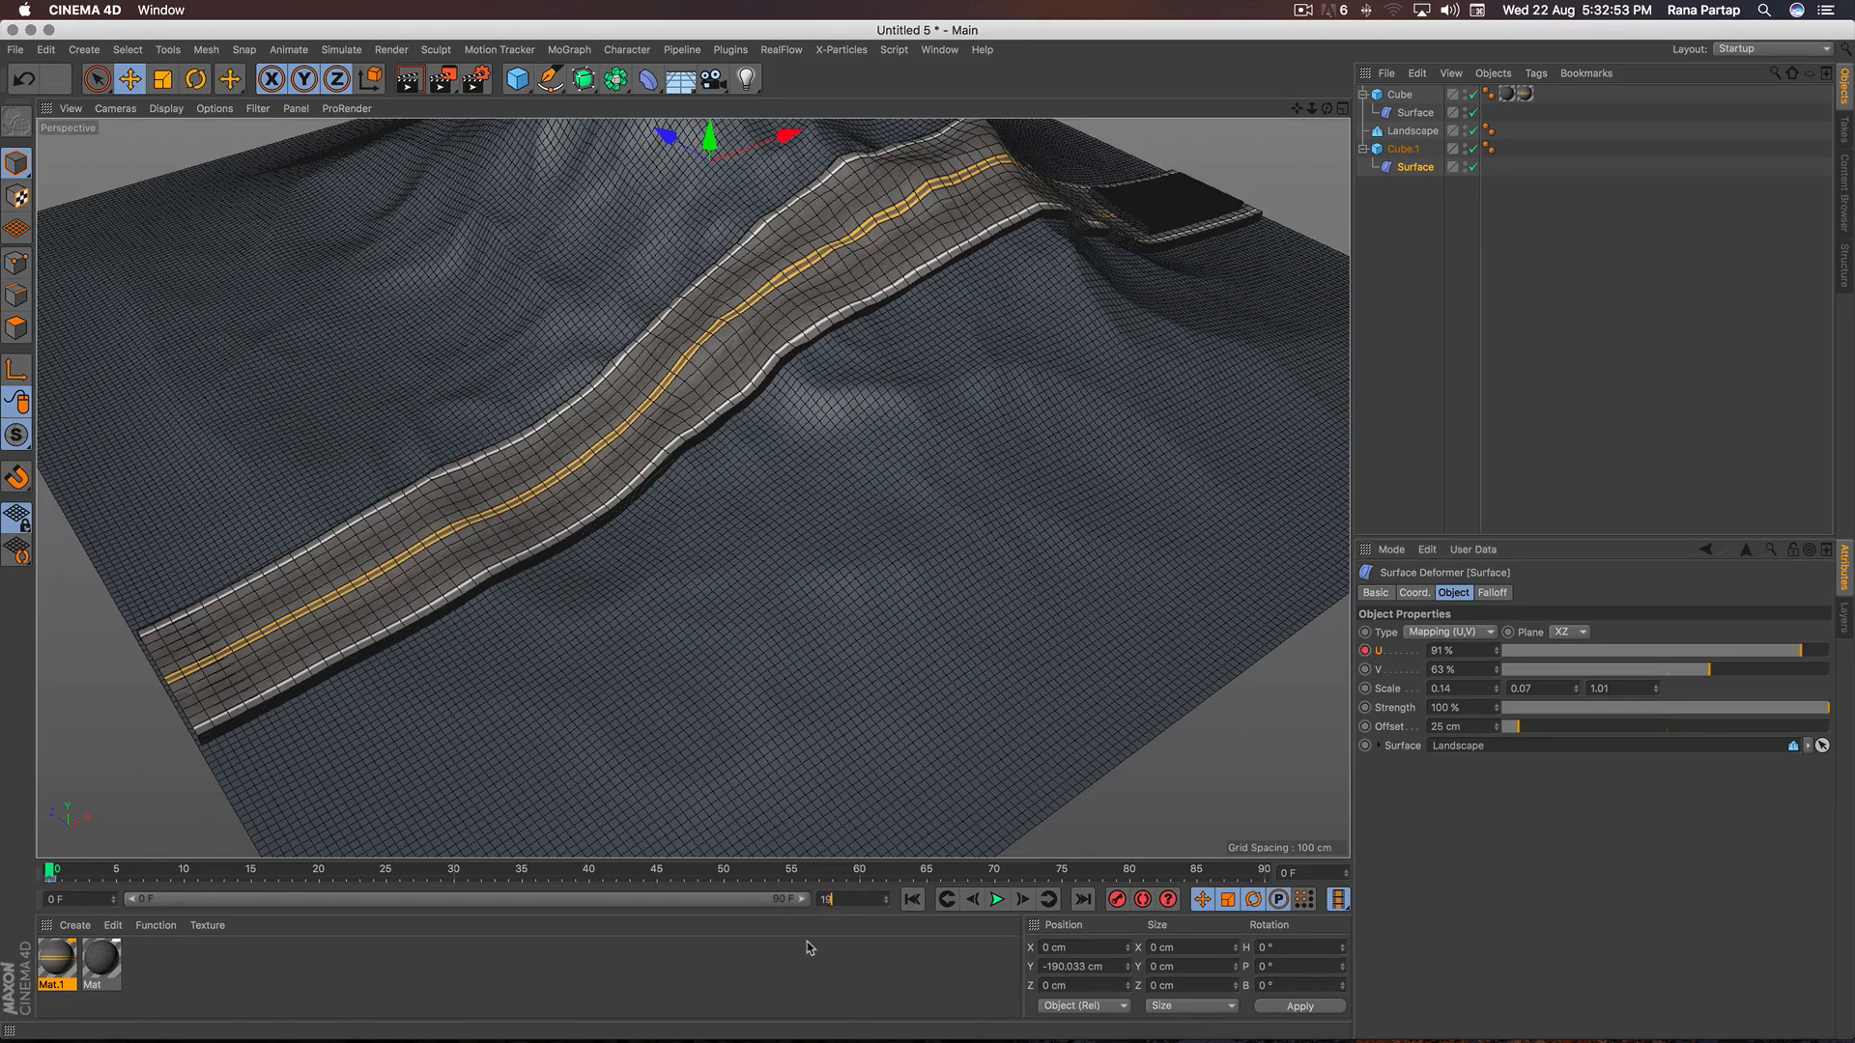
{"action": "type", "text": "180"}
{"action": "key", "text": "Return"}
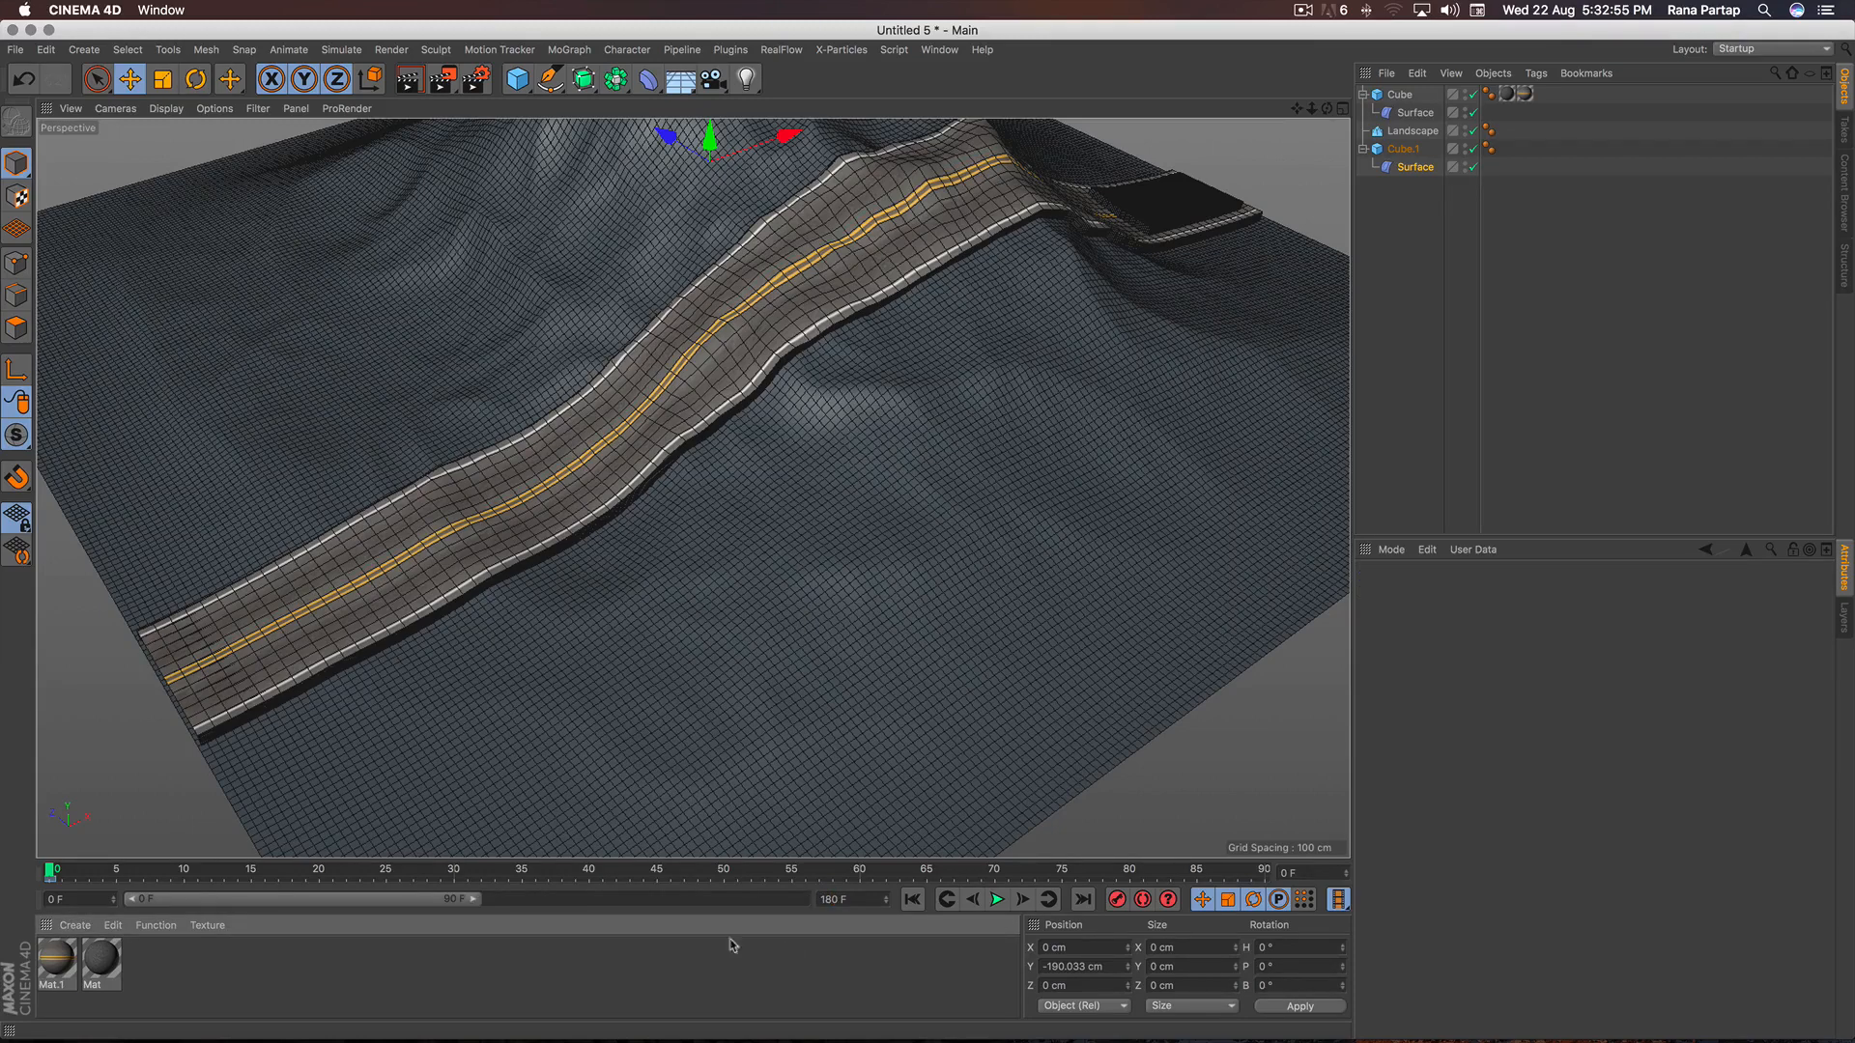
{"action": "left_click_drag", "start_coordinate": [474, 901], "coordinate": [816, 936]}
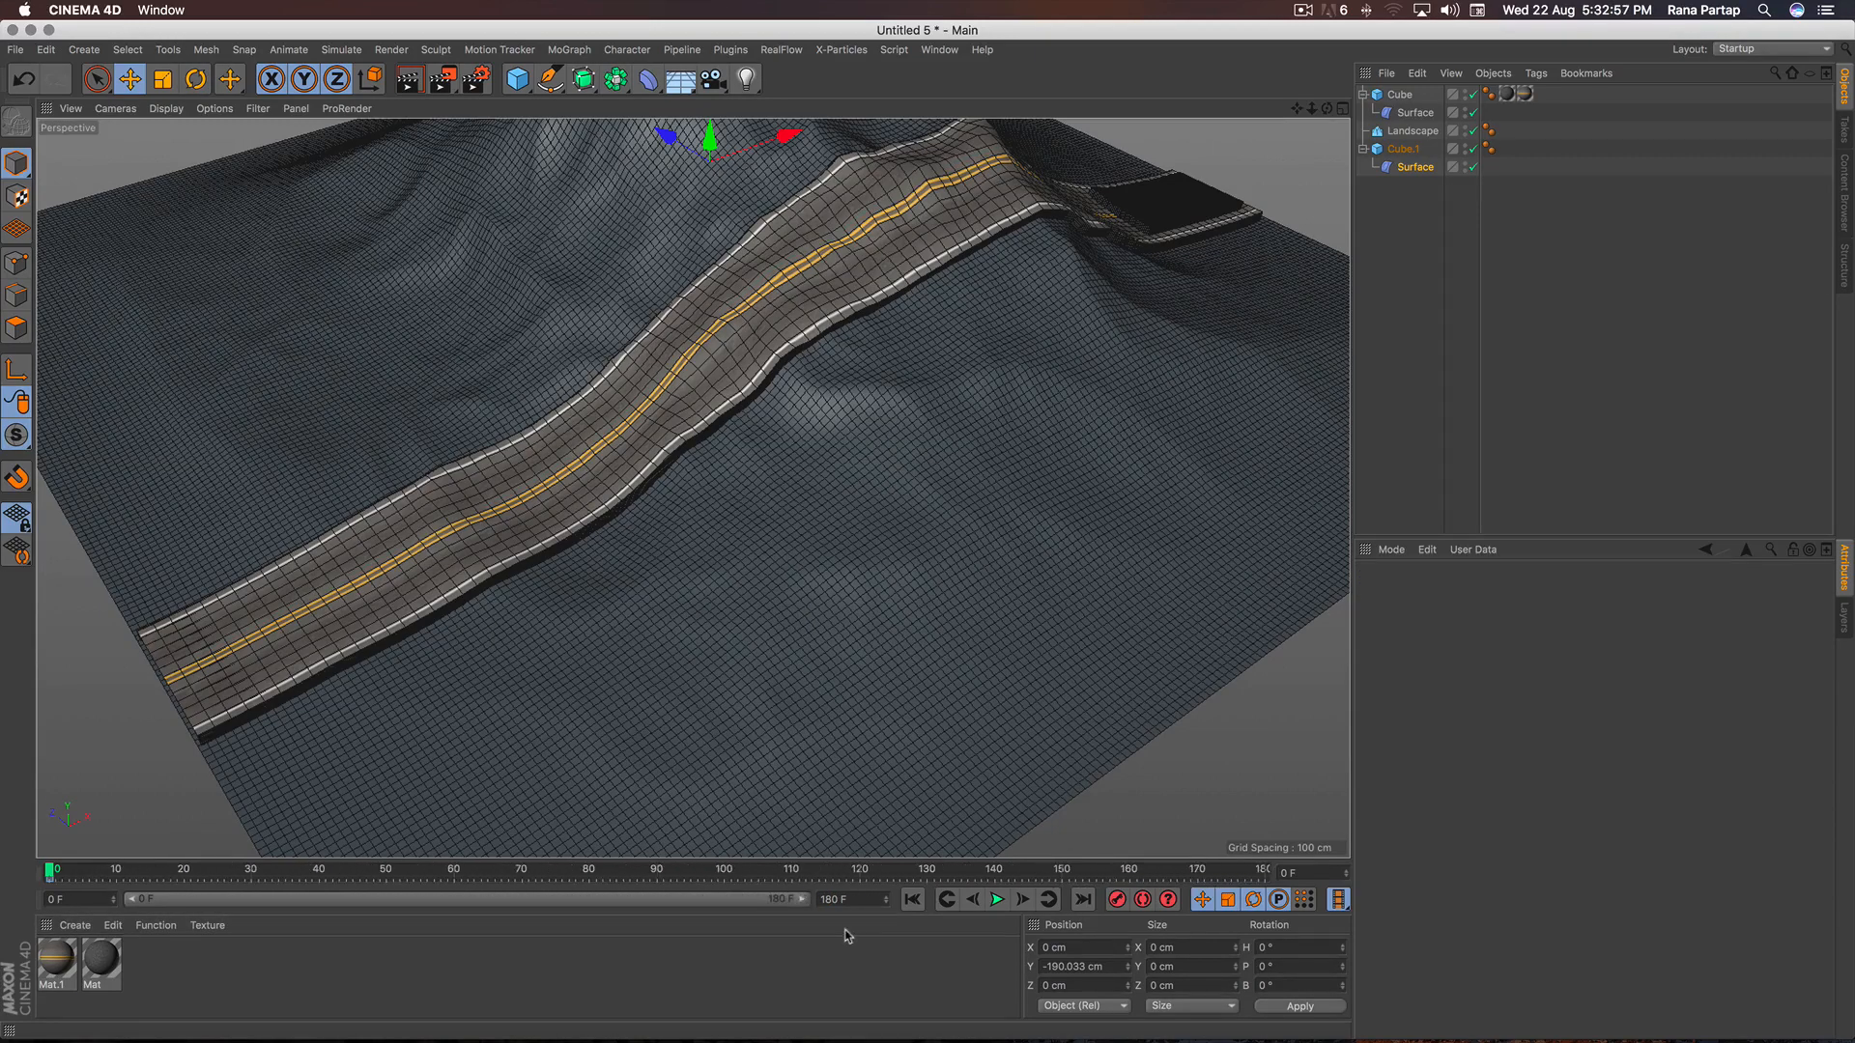
Set the copied cube's Surface deformer U to 7 % at frame 160 and keyframe it.
{"action": "left_click", "coordinate": [1415, 168]}
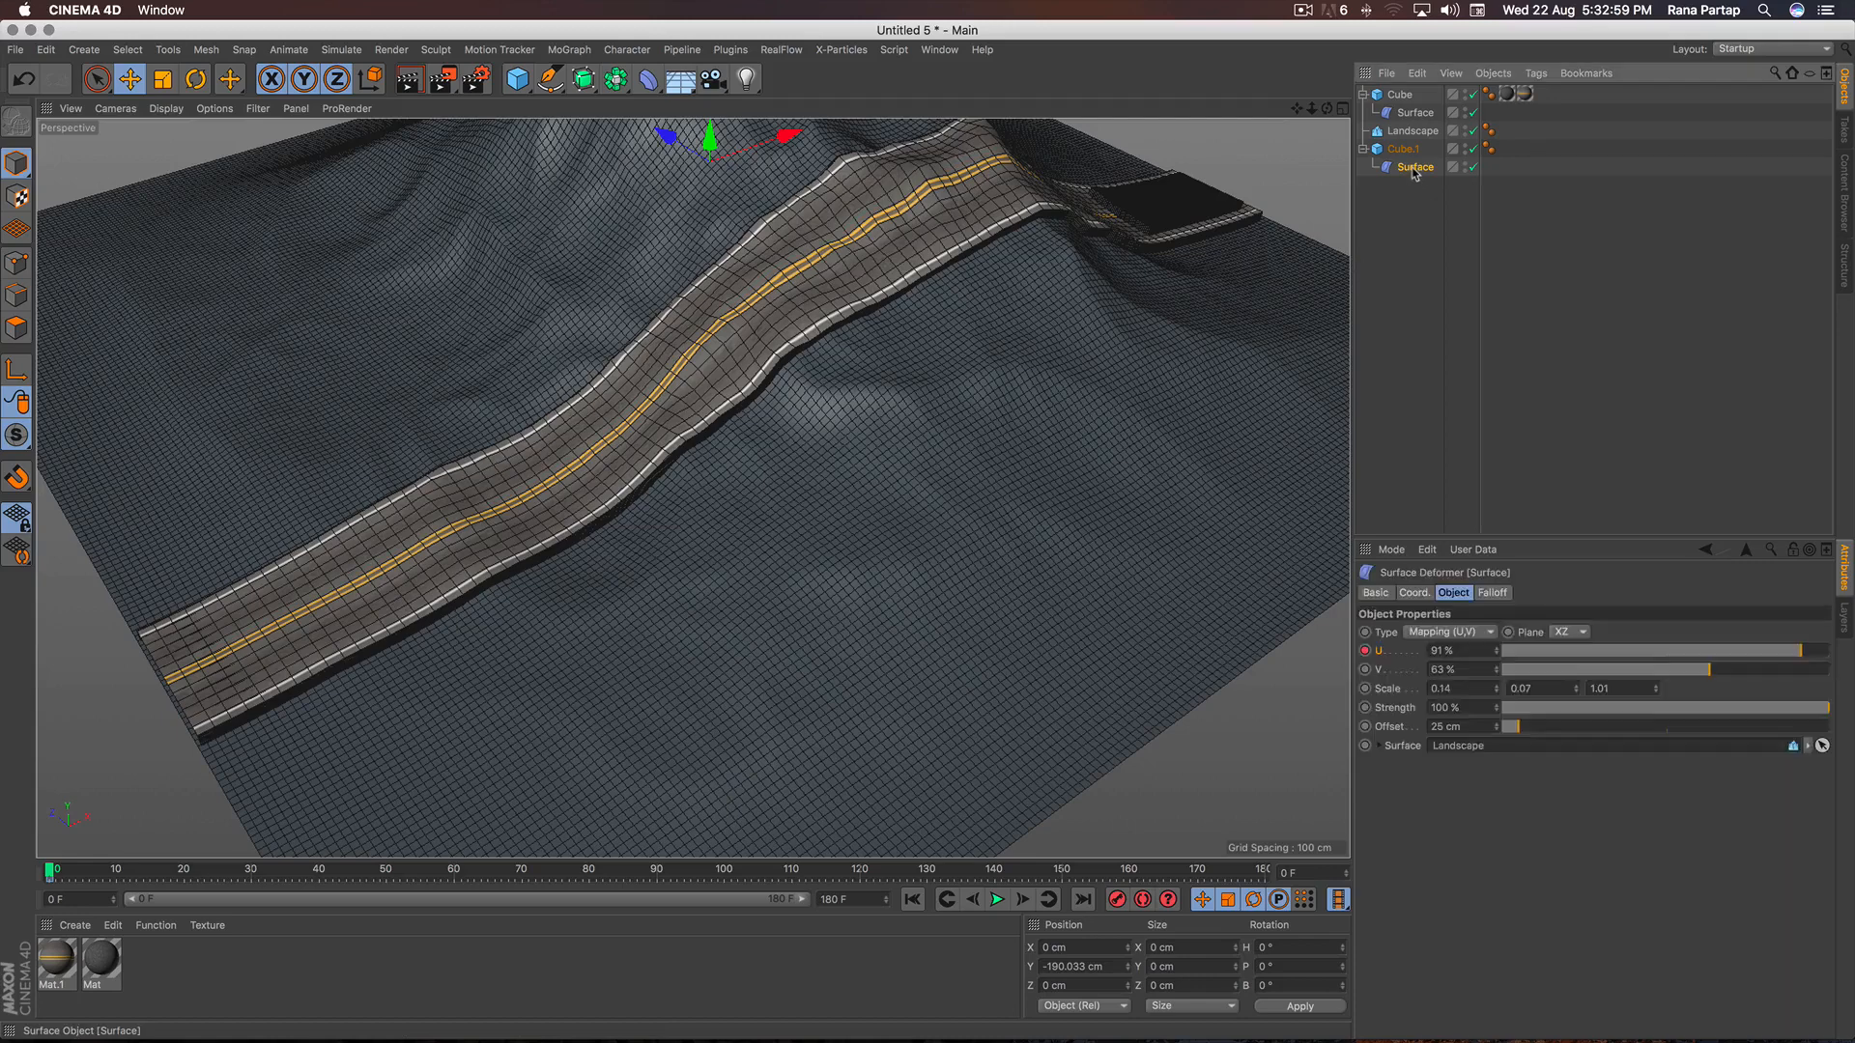
{"action": "left_click", "coordinate": [1128, 872]}
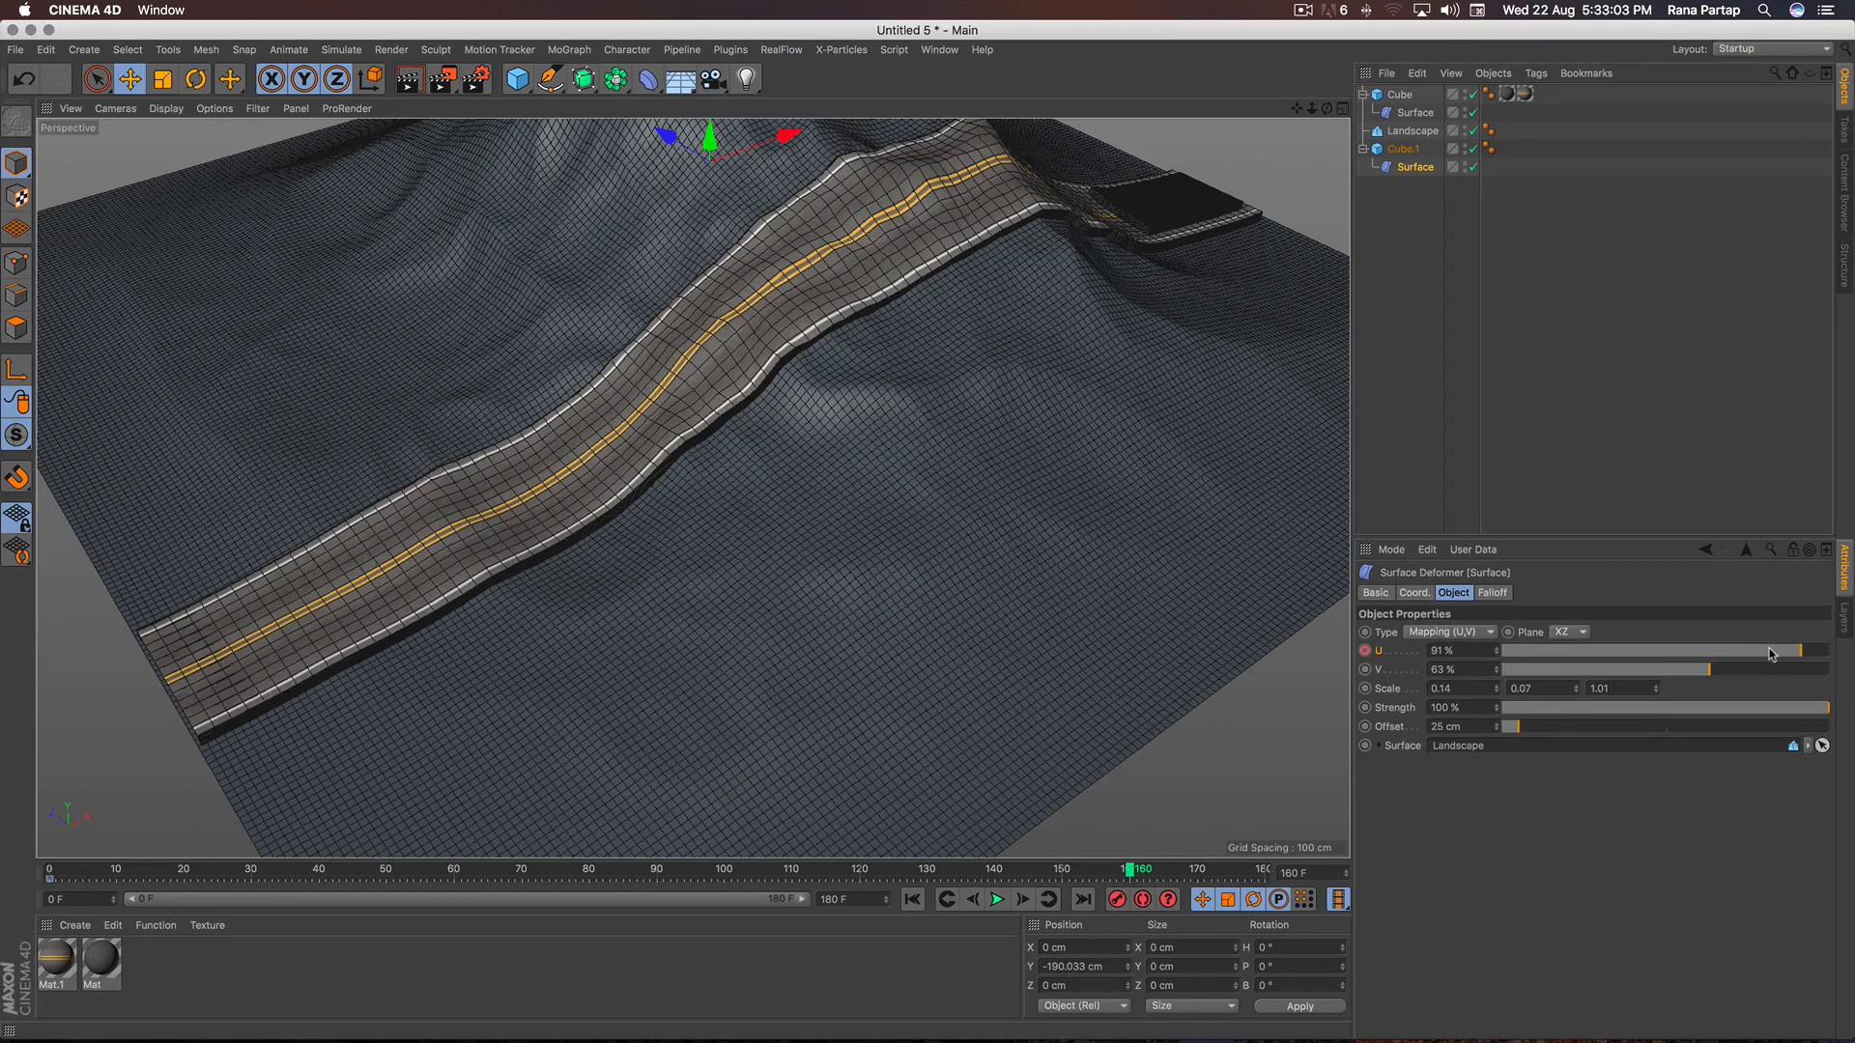
{"action": "left_click_drag", "start_coordinate": [1770, 654], "coordinate": [1528, 663]}
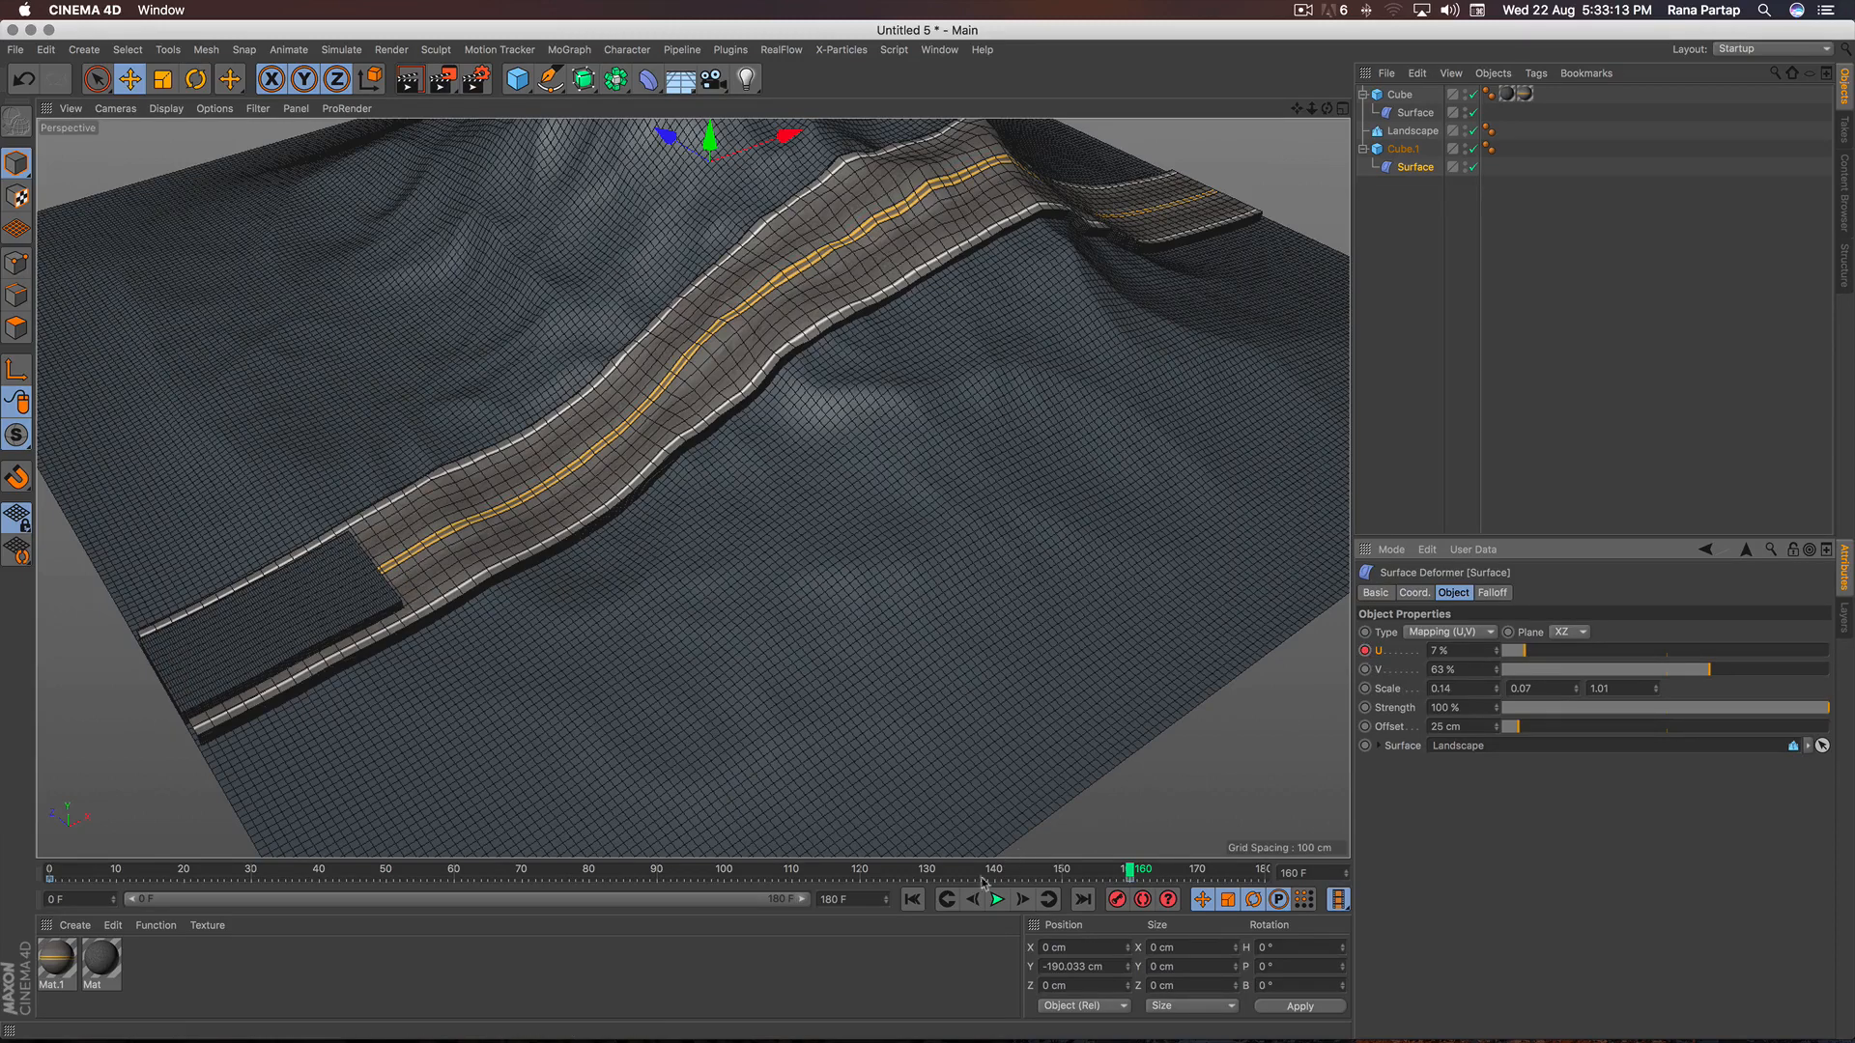
Play the animation from the first frame and examine the block's movement along the road from several angles.
{"action": "left_click", "coordinate": [912, 900]}
{"action": "left_click", "coordinate": [996, 899]}
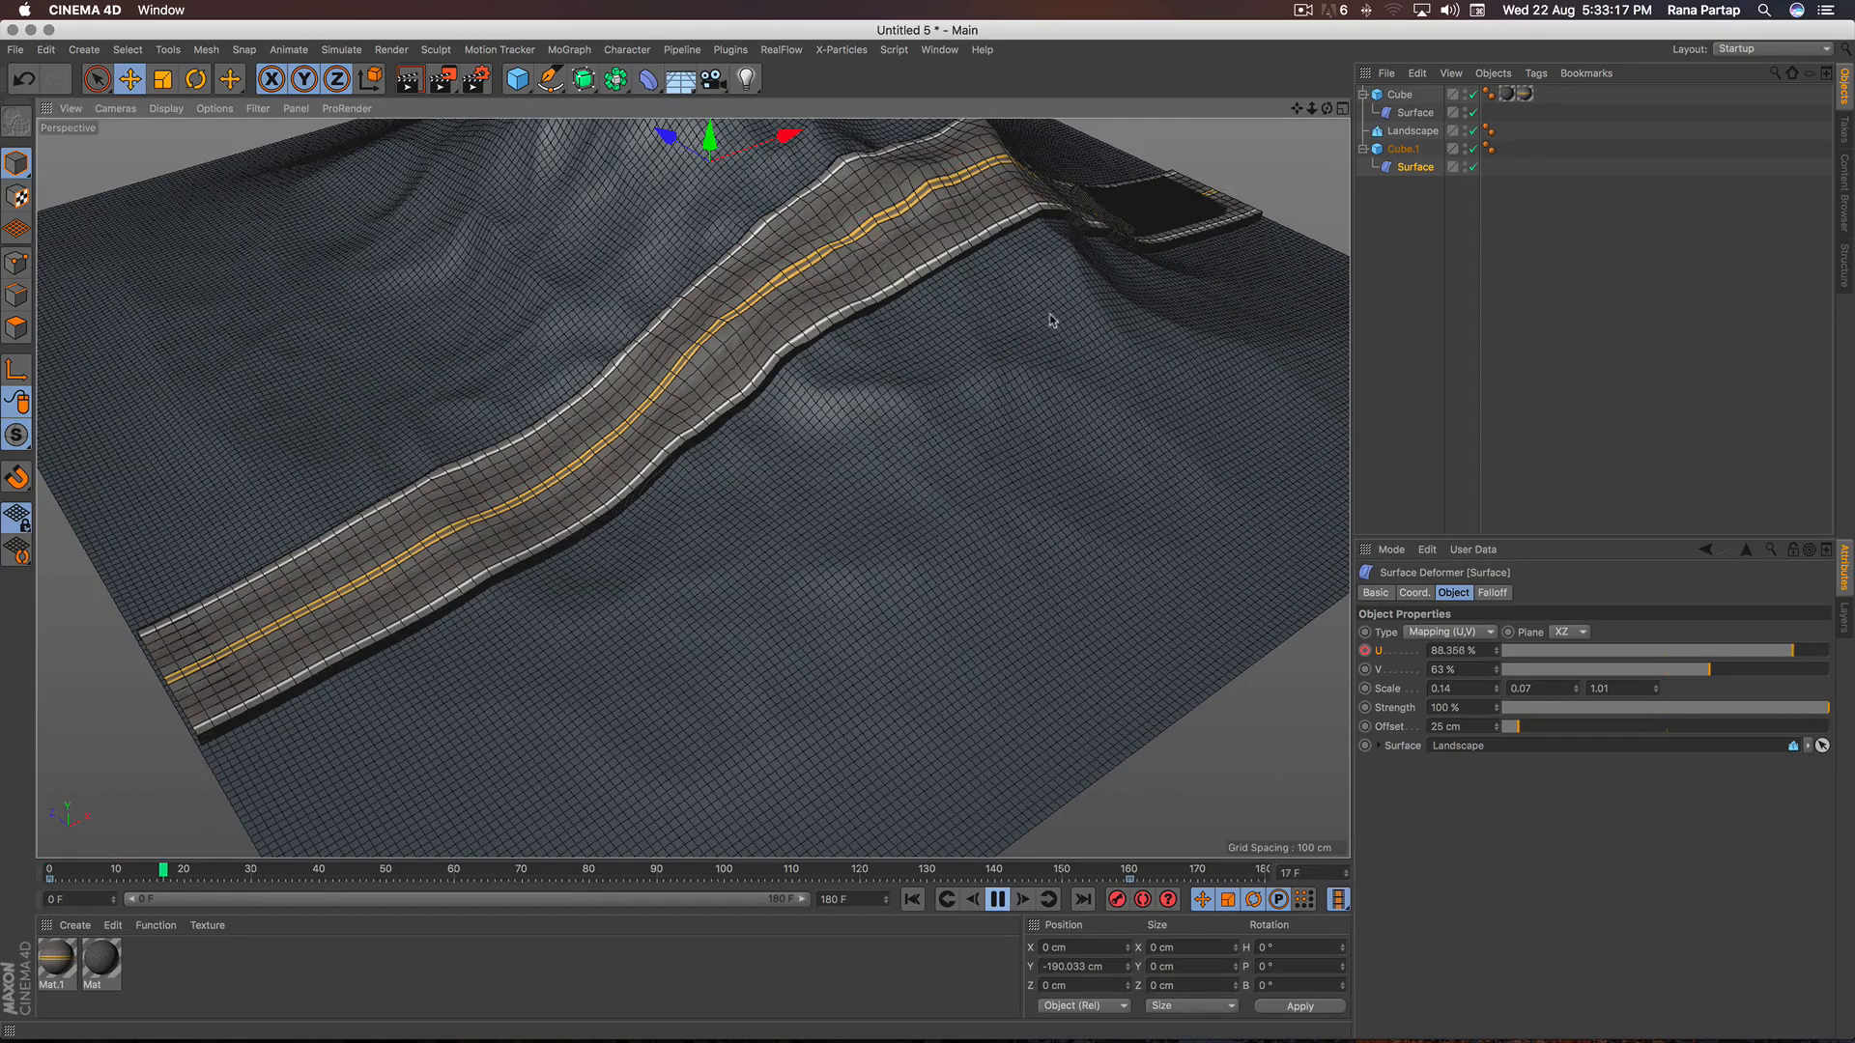
{"action": "middle_click_drag", "start_coordinate": [880, 452], "coordinate": [830, 493], "text": "alt"}
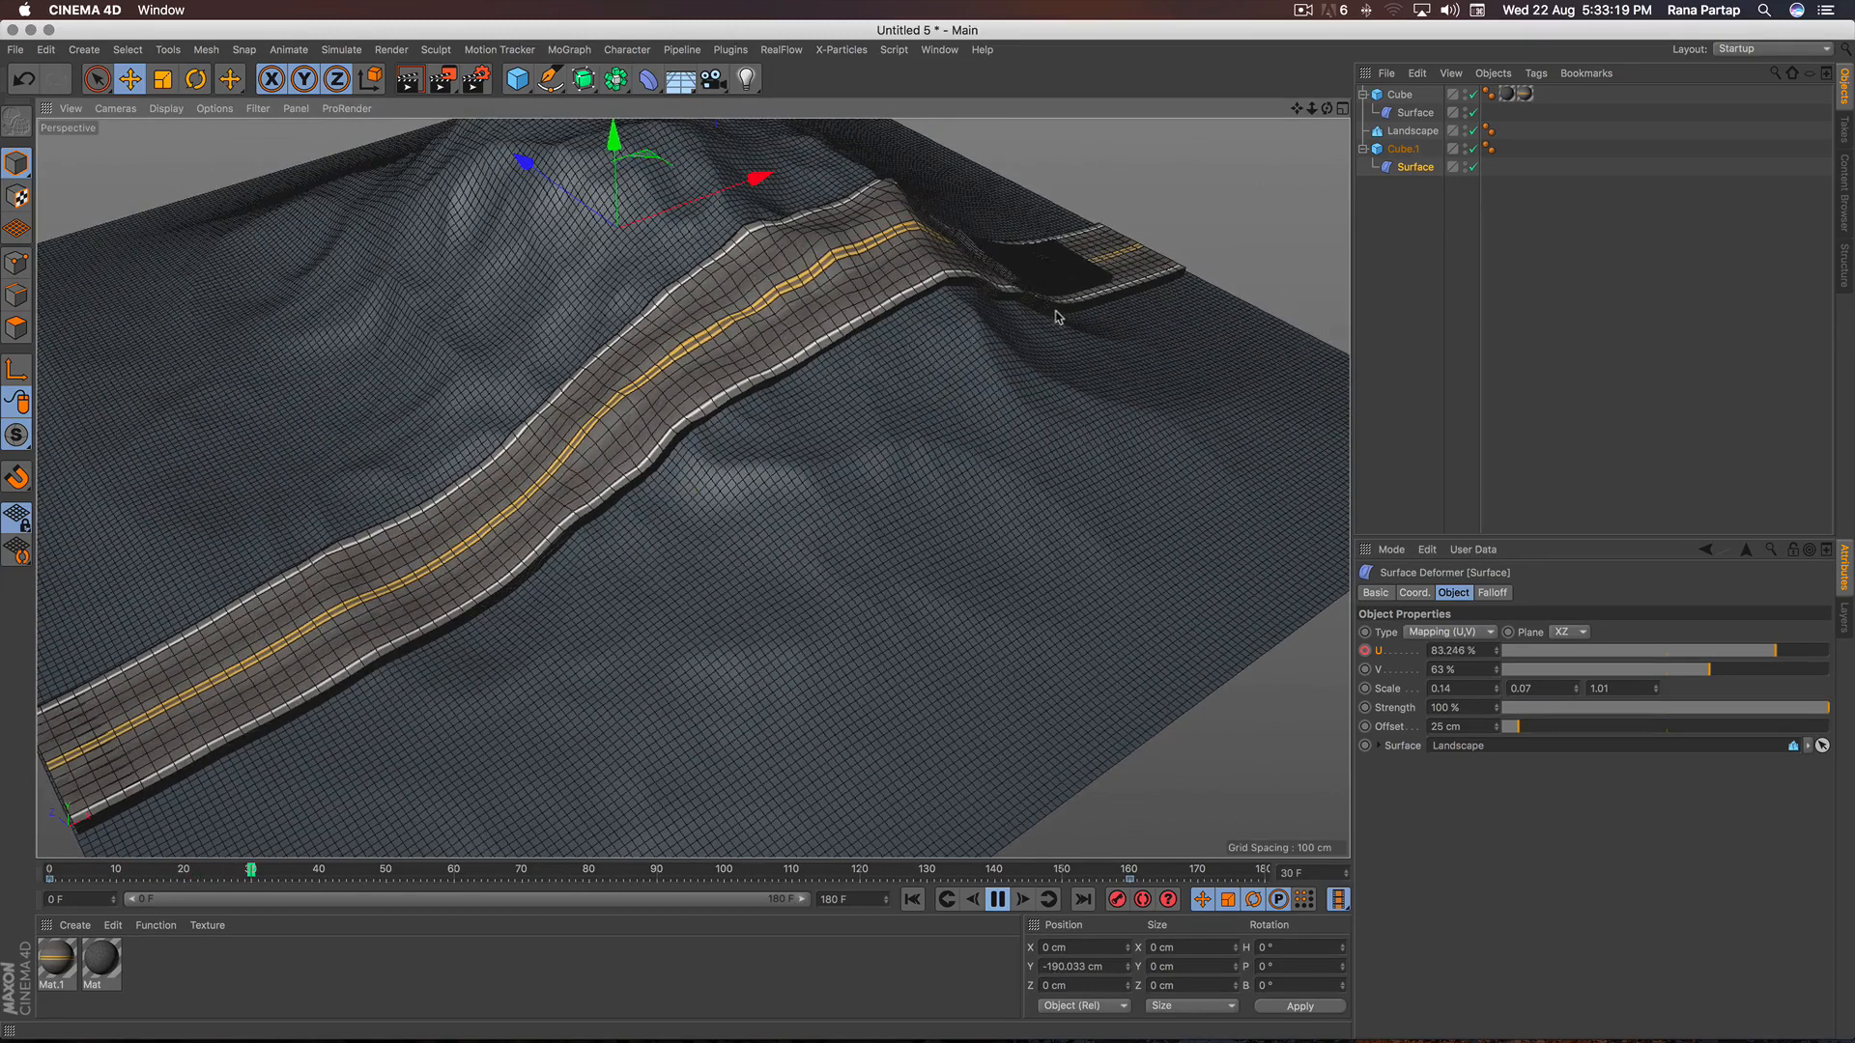
{"action": "left_click_drag", "start_coordinate": [1032, 321], "coordinate": [976, 388], "text": "alt"}
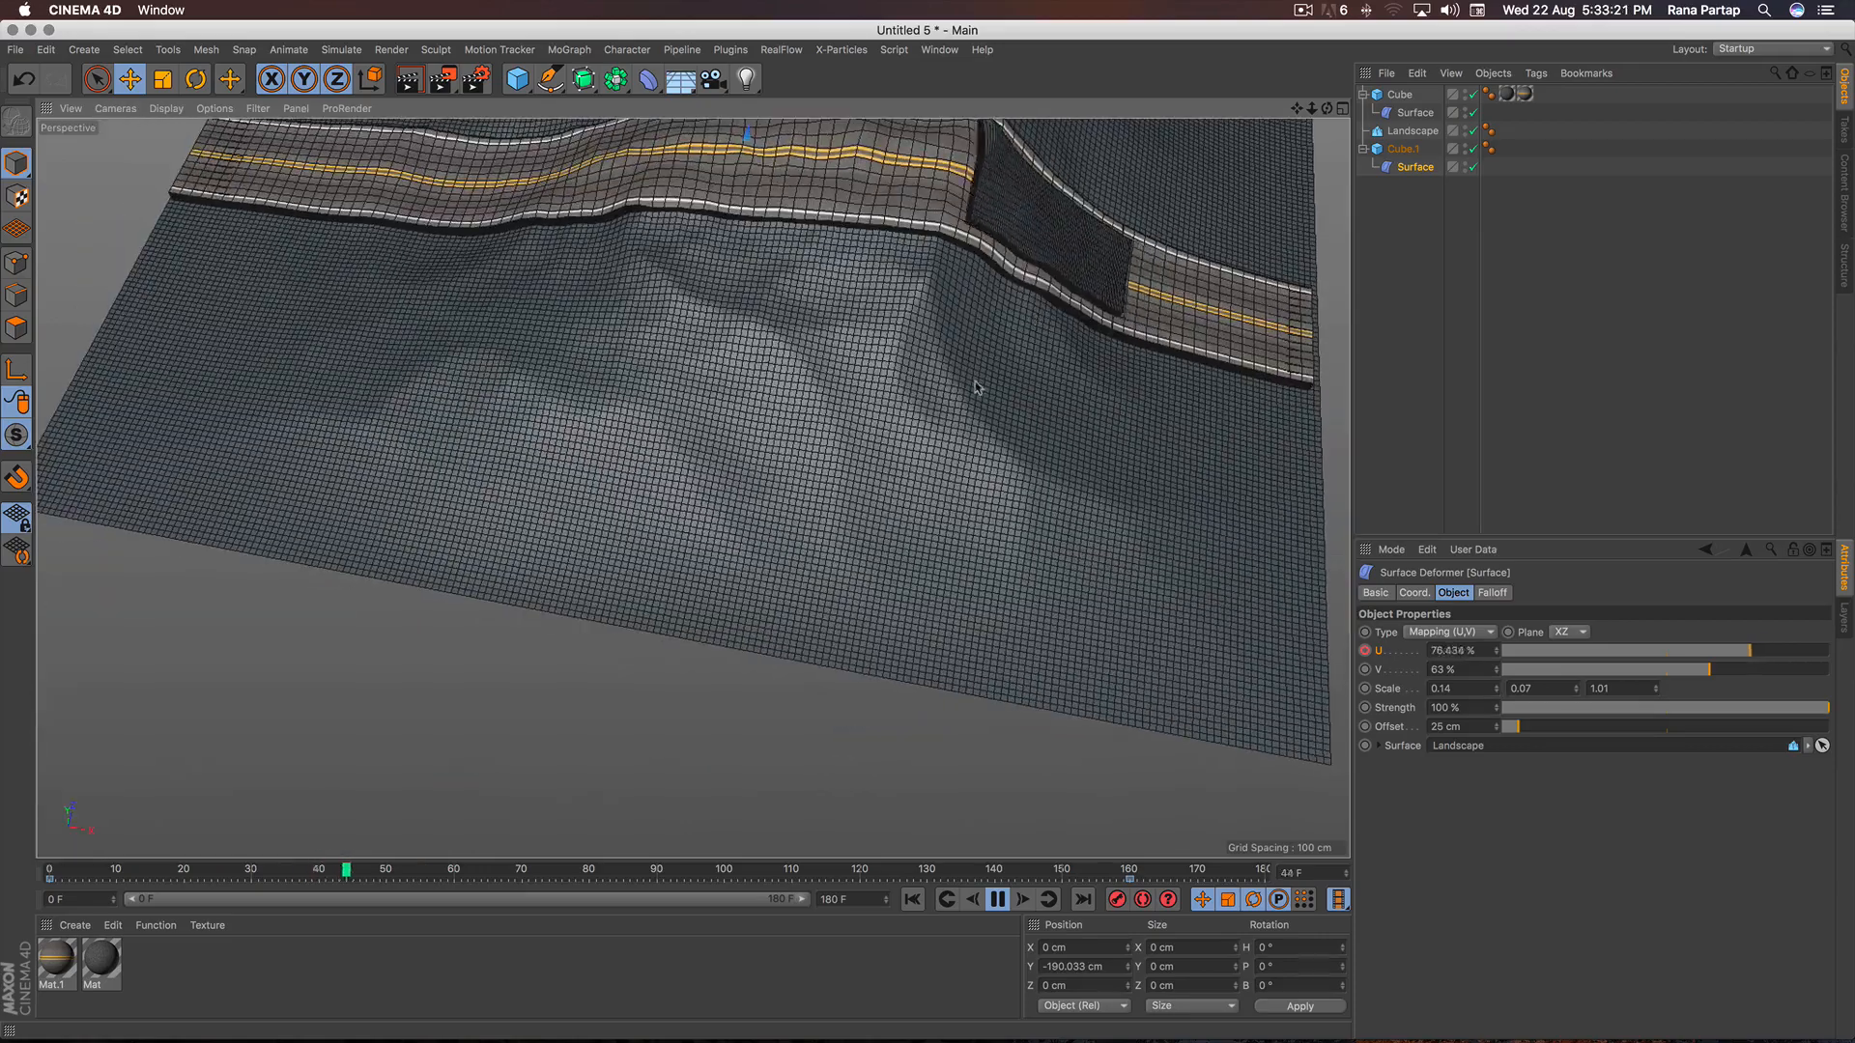
{"action": "middle_click_drag", "start_coordinate": [711, 379], "coordinate": [679, 535], "text": "alt"}
{"action": "right_click_drag", "start_coordinate": [883, 335], "coordinate": [941, 207], "text": "alt"}
{"action": "left_click_drag", "start_coordinate": [752, 376], "coordinate": [902, 271], "text": "alt"}
{"action": "right_click_drag", "start_coordinate": [781, 421], "coordinate": [718, 523], "text": "alt"}
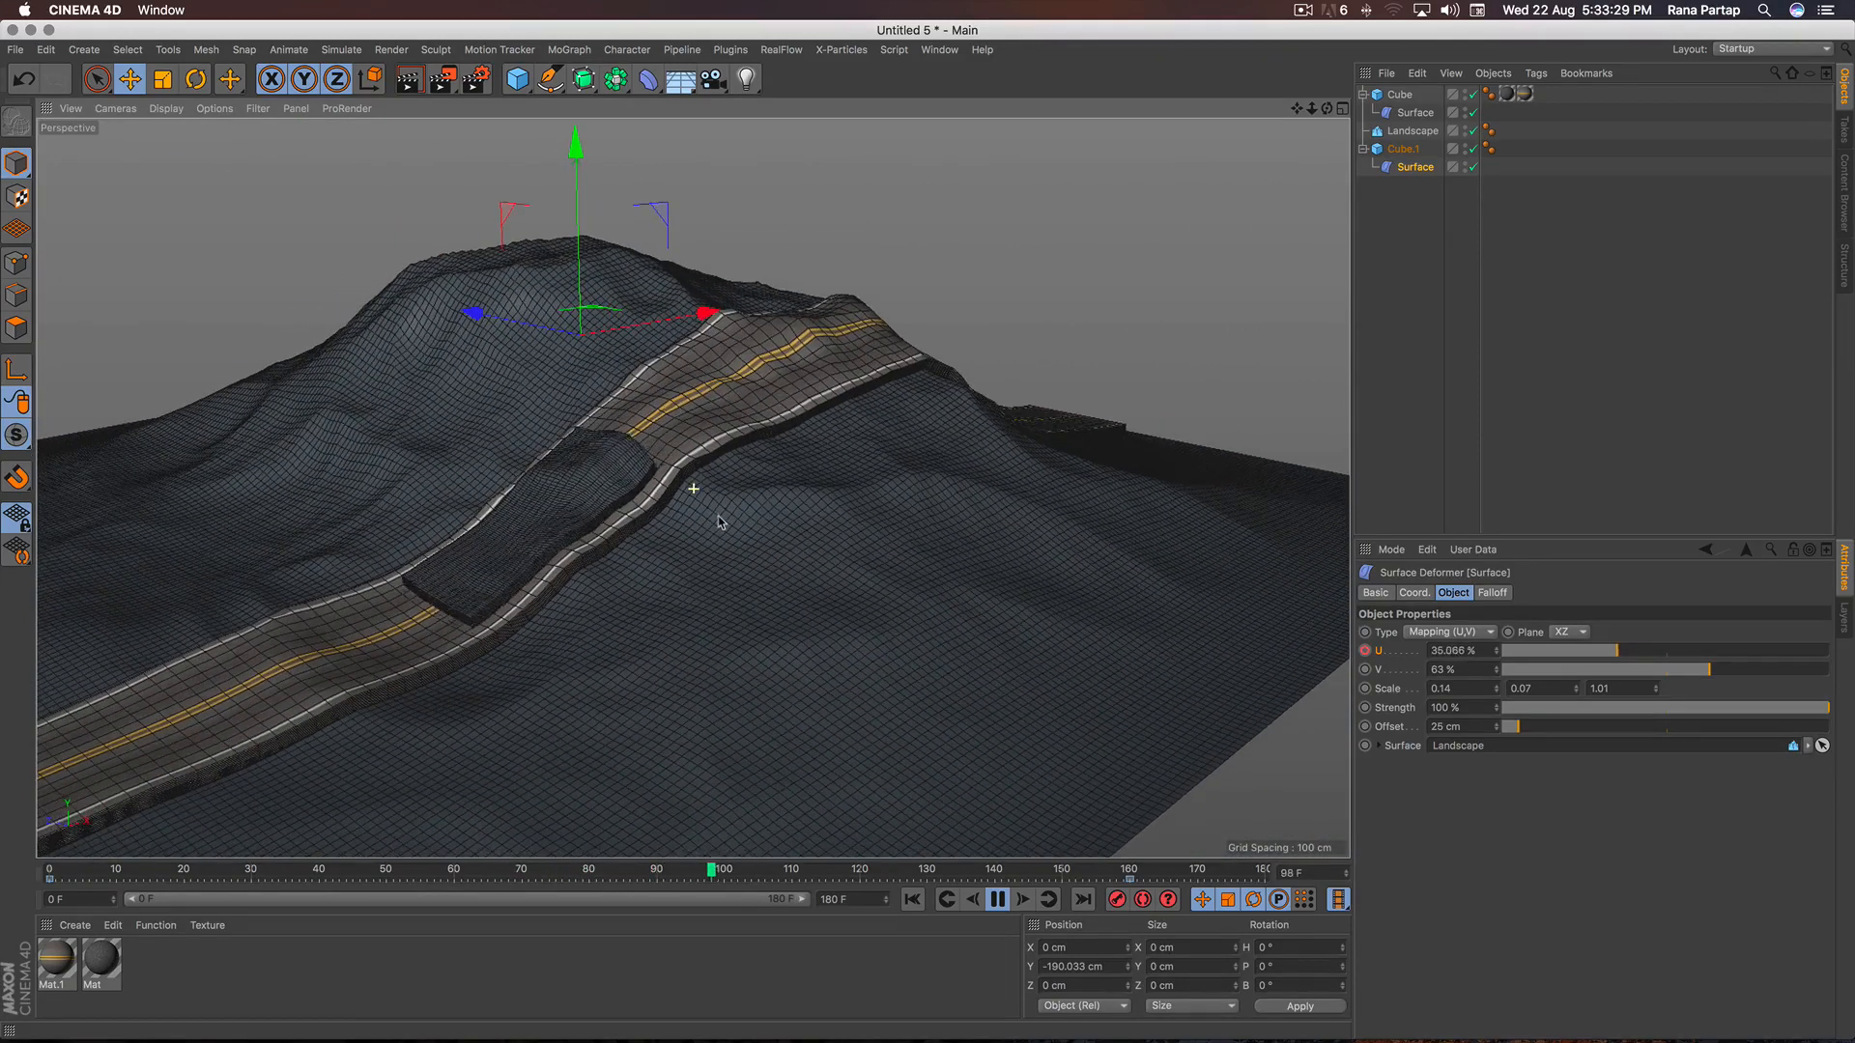
{"action": "left_click_drag", "start_coordinate": [651, 567], "coordinate": [866, 455], "text": "alt"}
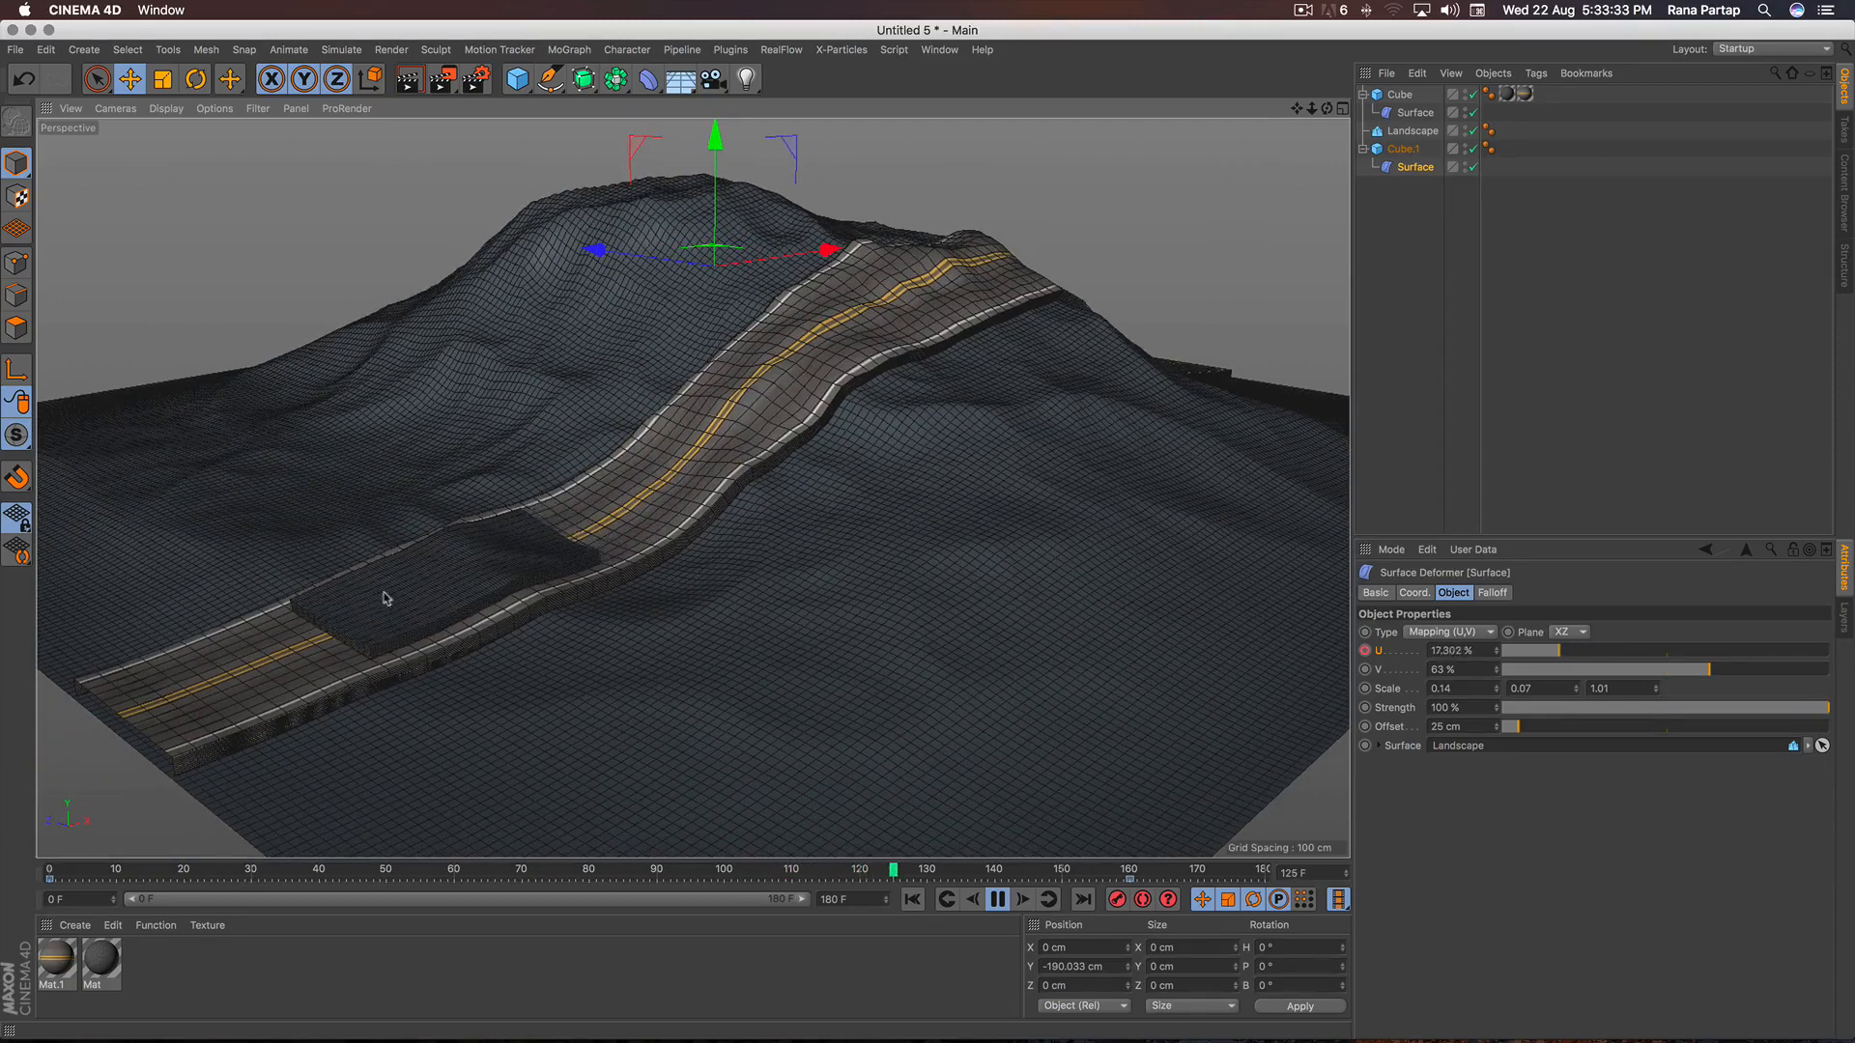
Examine the block's movement close up along the lower stretch of road and stop the playback.
{"action": "right_click_drag", "start_coordinate": [365, 617], "coordinate": [414, 567], "text": "alt"}
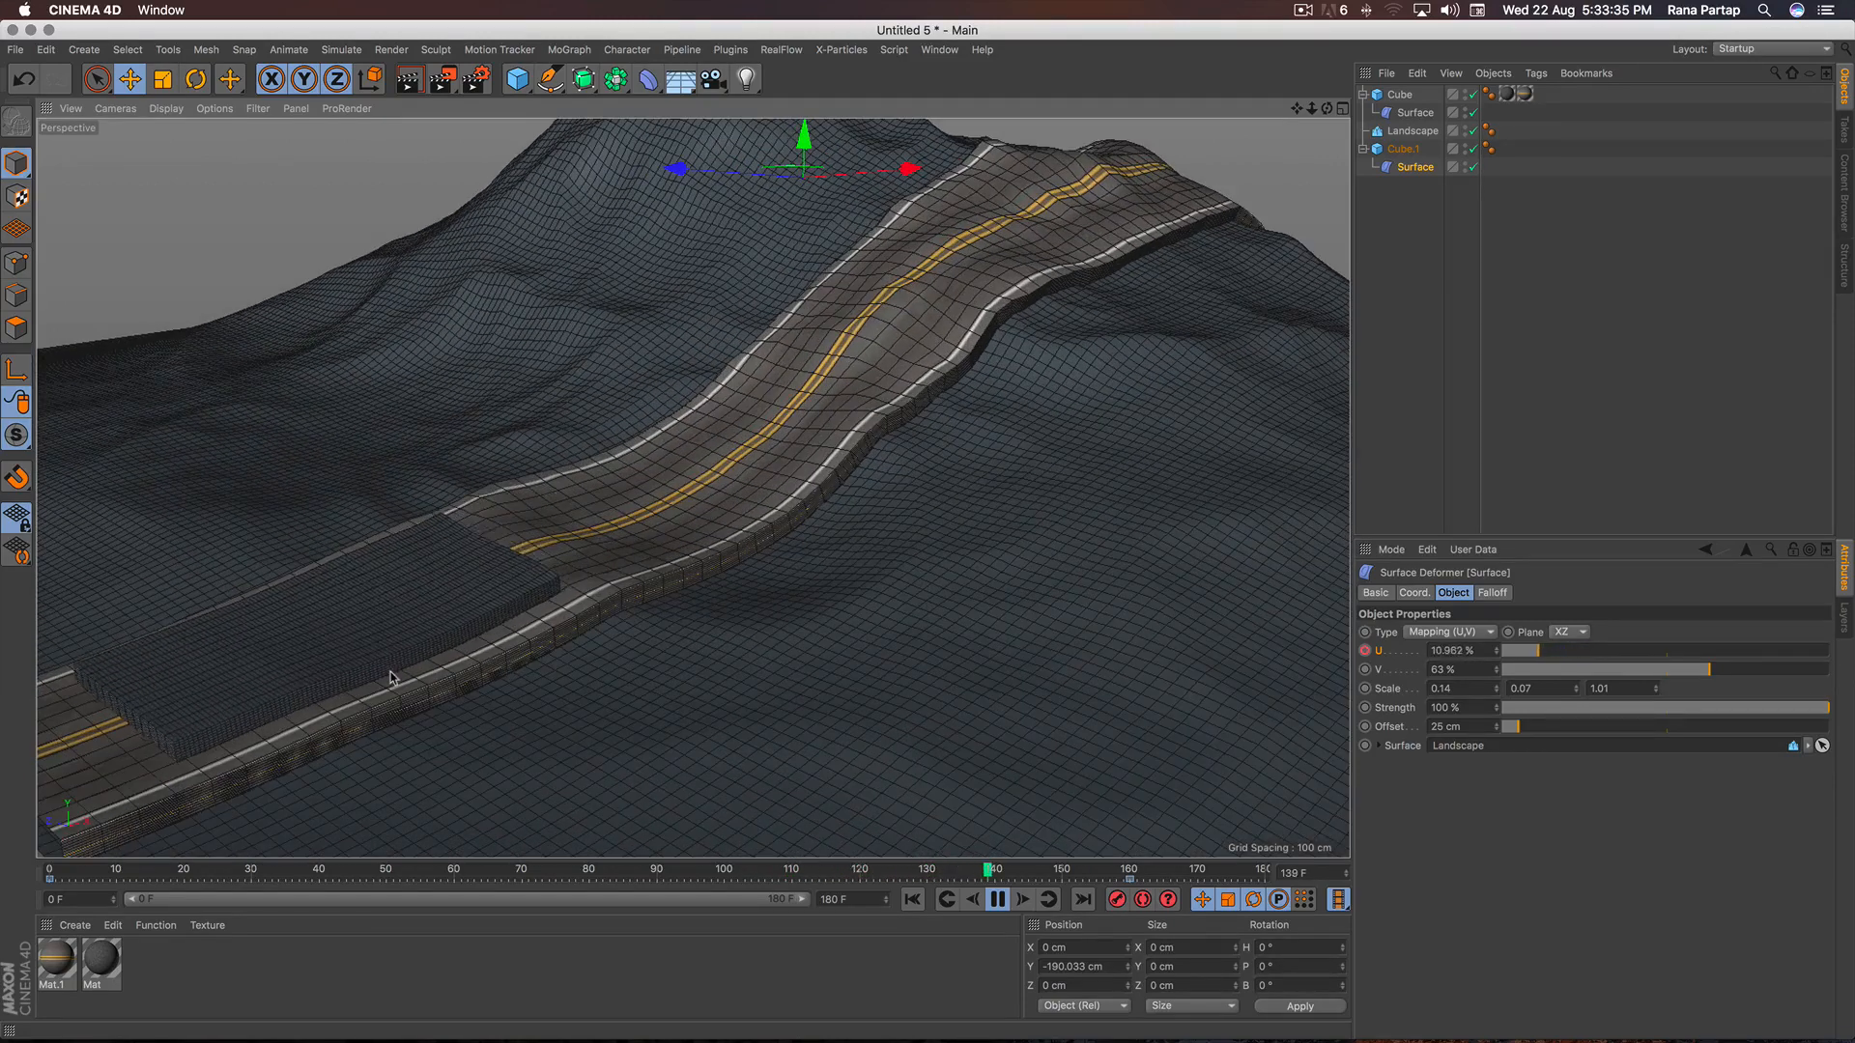
{"action": "middle_click_drag", "start_coordinate": [391, 679], "coordinate": [565, 618], "text": "alt"}
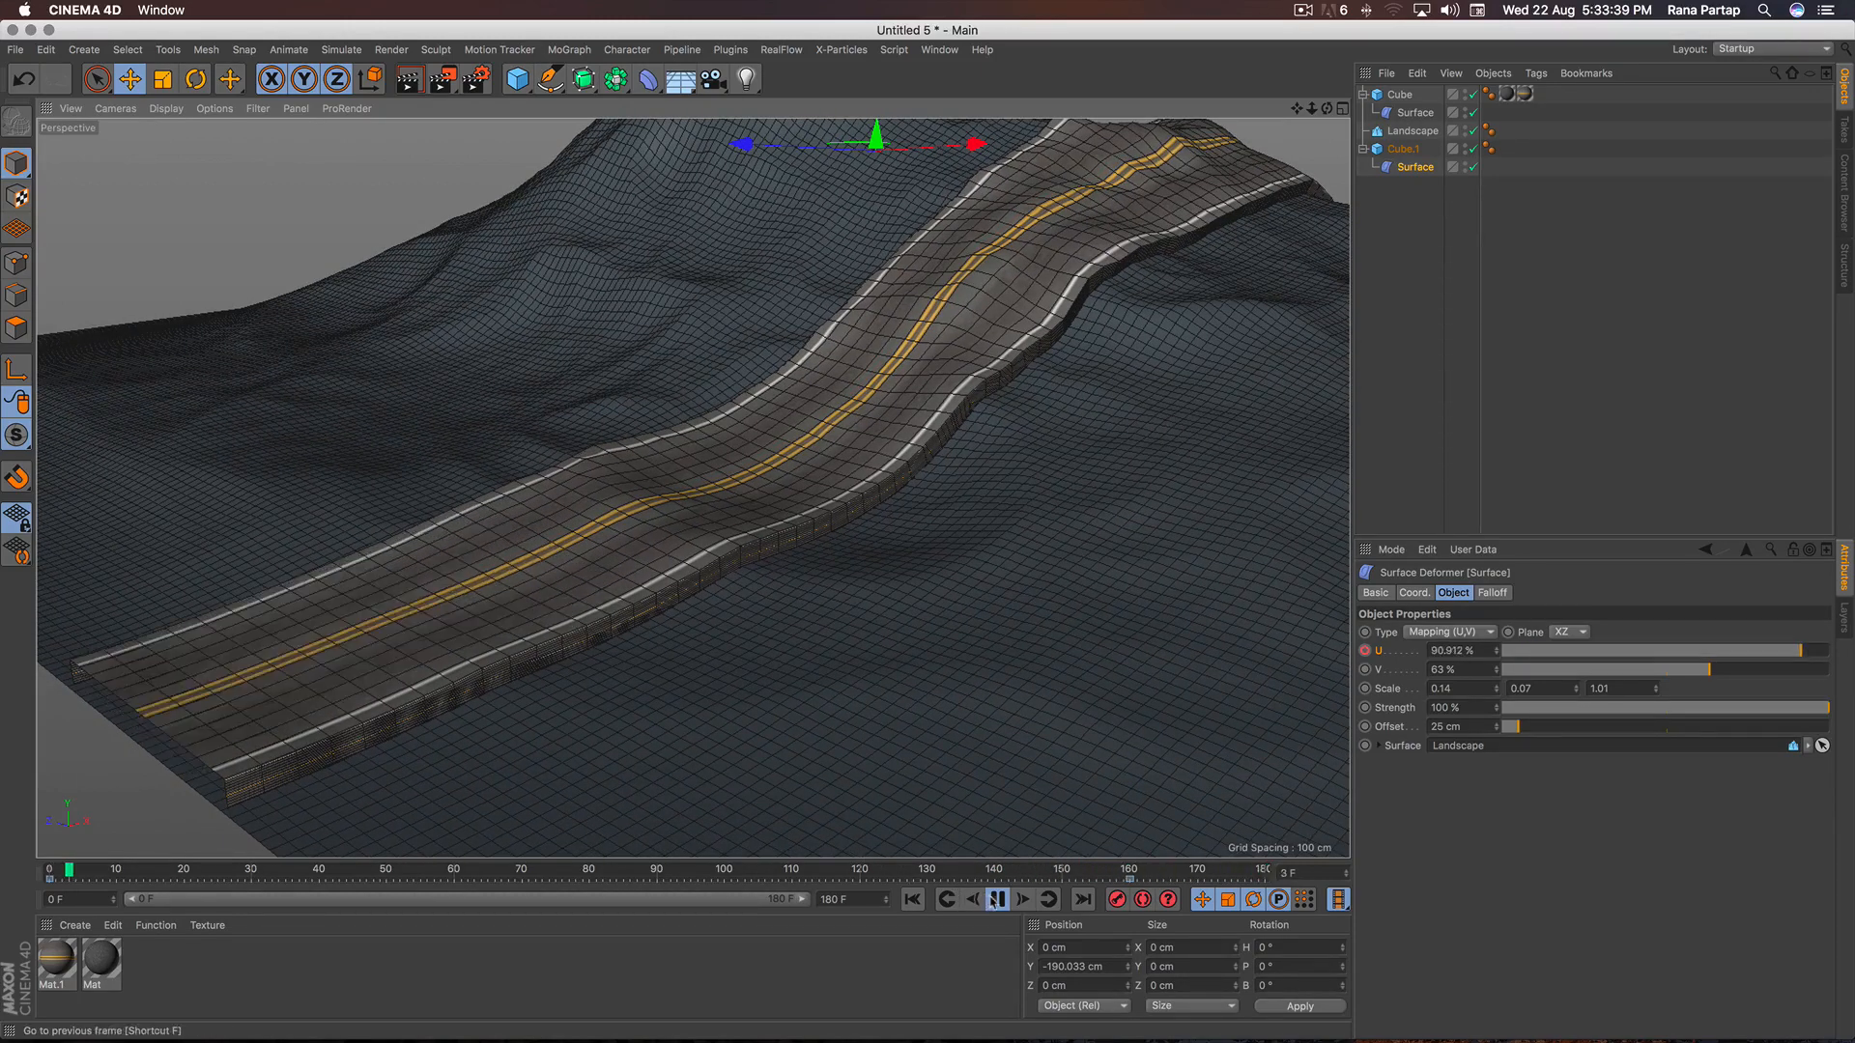
{"action": "left_click", "coordinate": [996, 903]}
Add a Target Camera from an overview of the landscape and road, and look through it.
{"action": "right_click_drag", "start_coordinate": [651, 608], "coordinate": [601, 758], "text": "alt"}
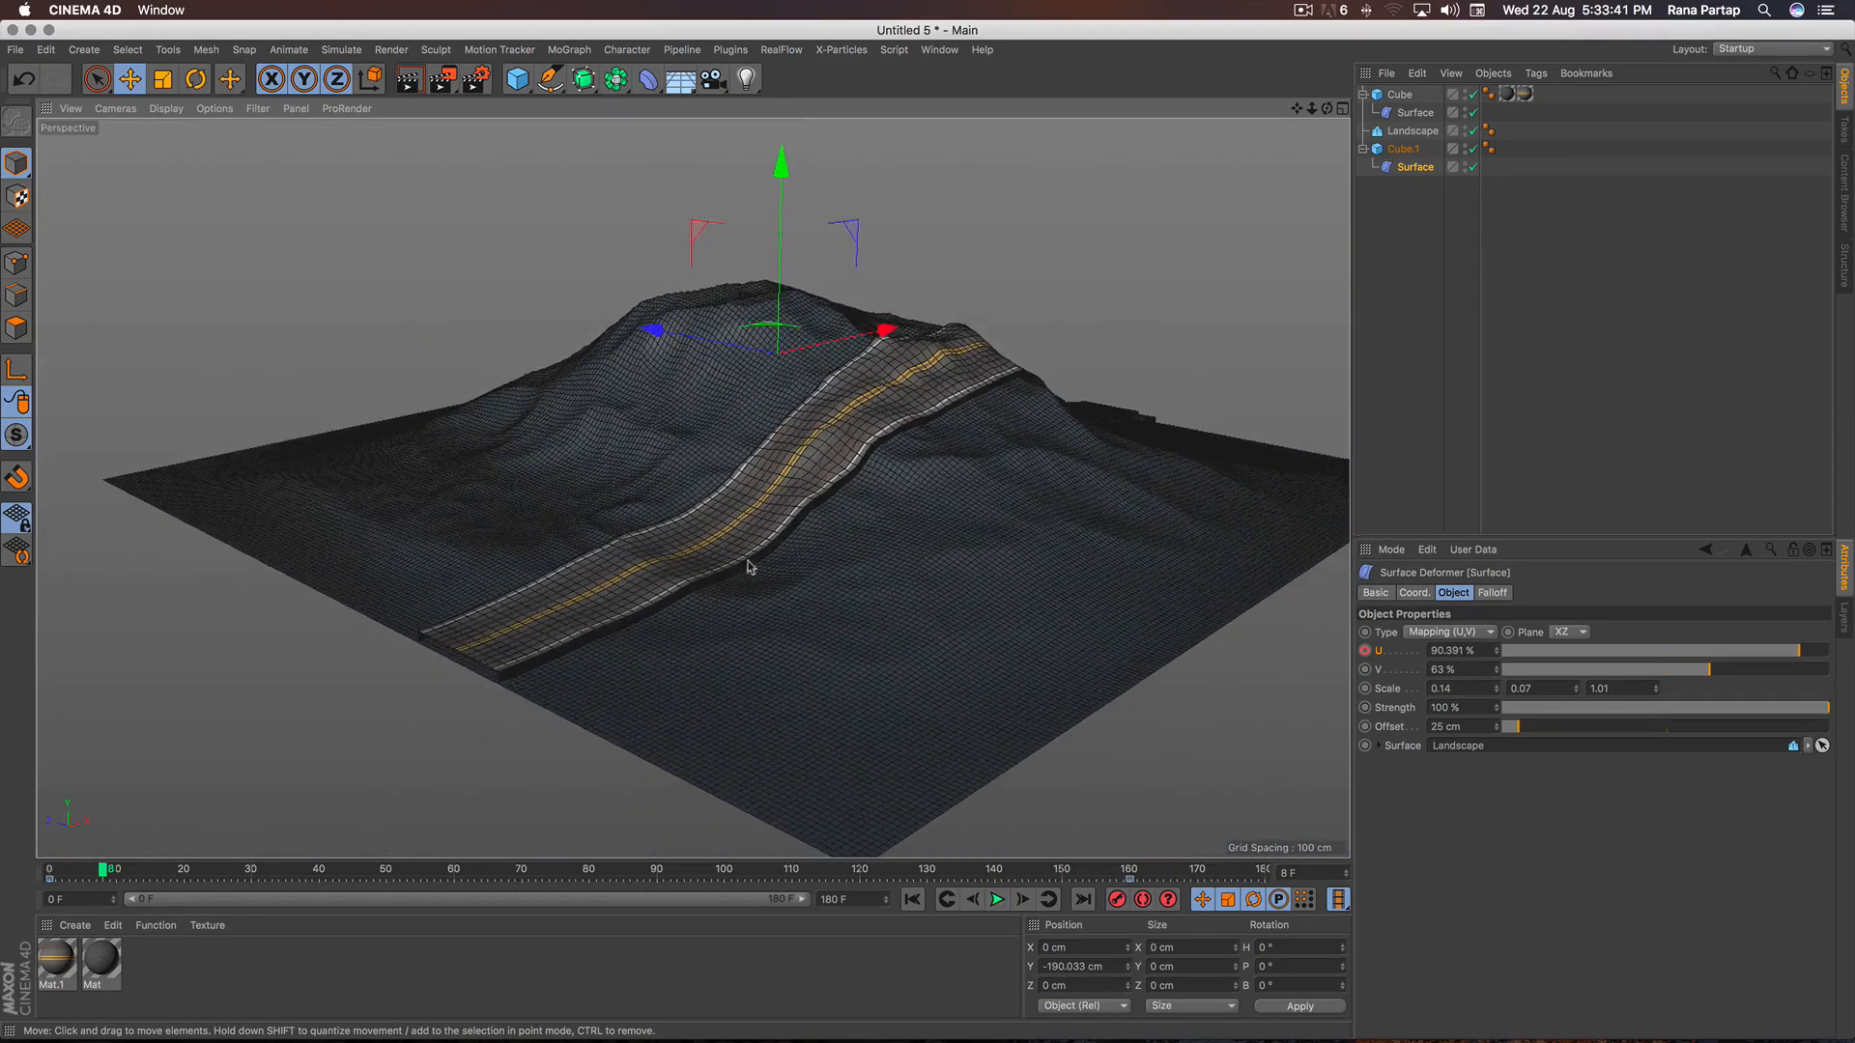
{"action": "left_click_drag", "start_coordinate": [785, 537], "coordinate": [701, 587], "text": "alt"}
{"action": "middle_click_drag", "start_coordinate": [865, 496], "coordinate": [630, 527], "text": "alt"}
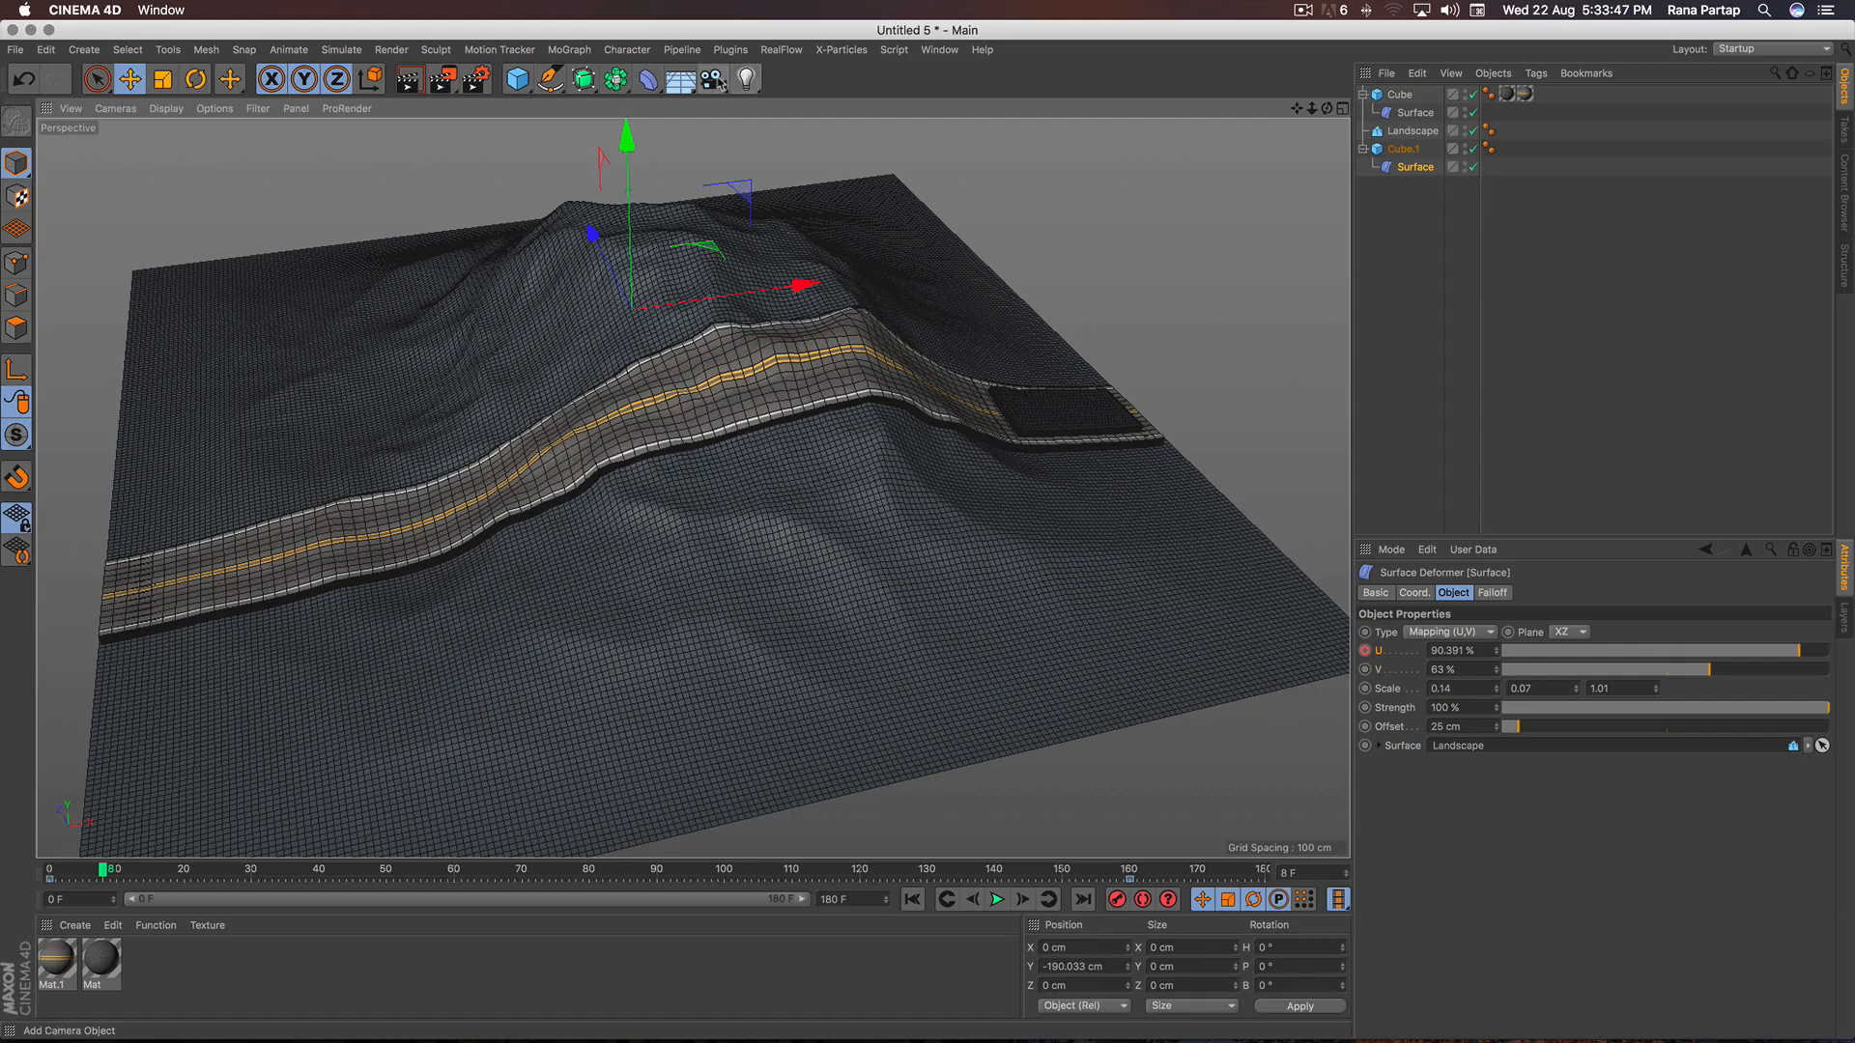
{"action": "left_click", "coordinate": [715, 81]}
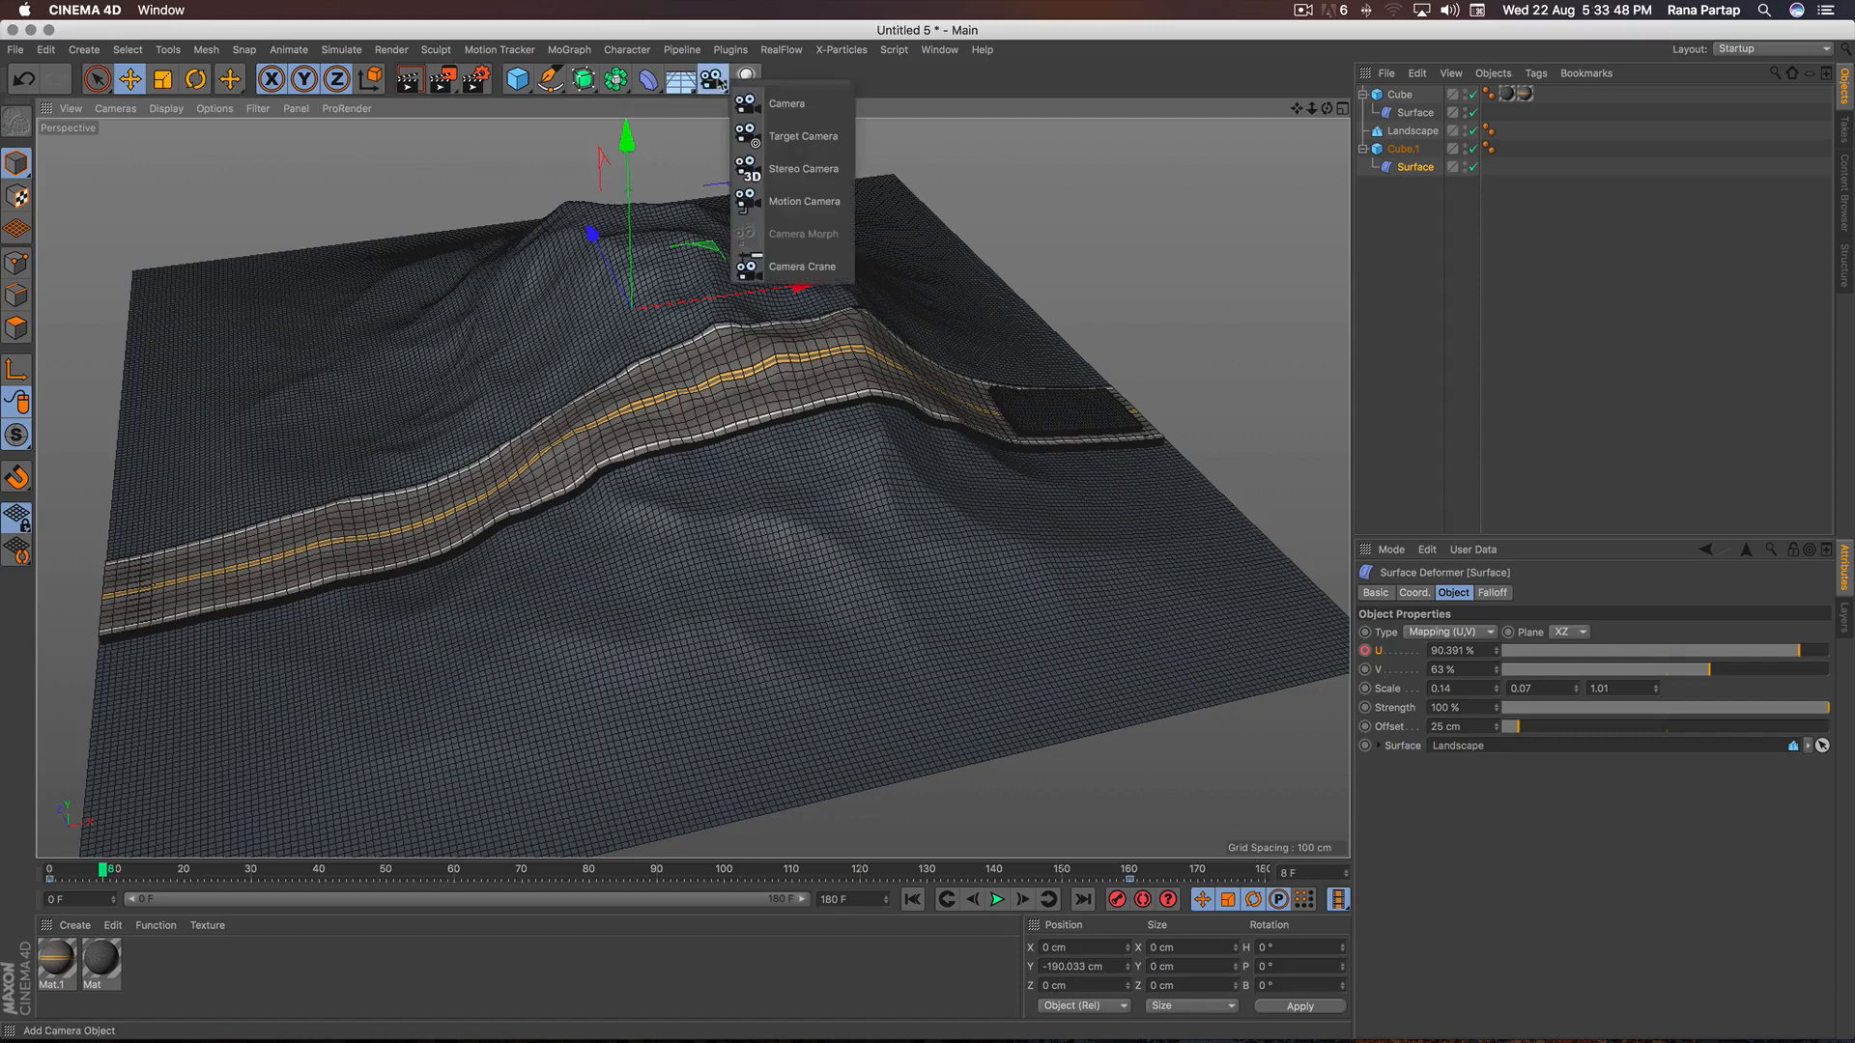
{"action": "left_click", "coordinate": [812, 149]}
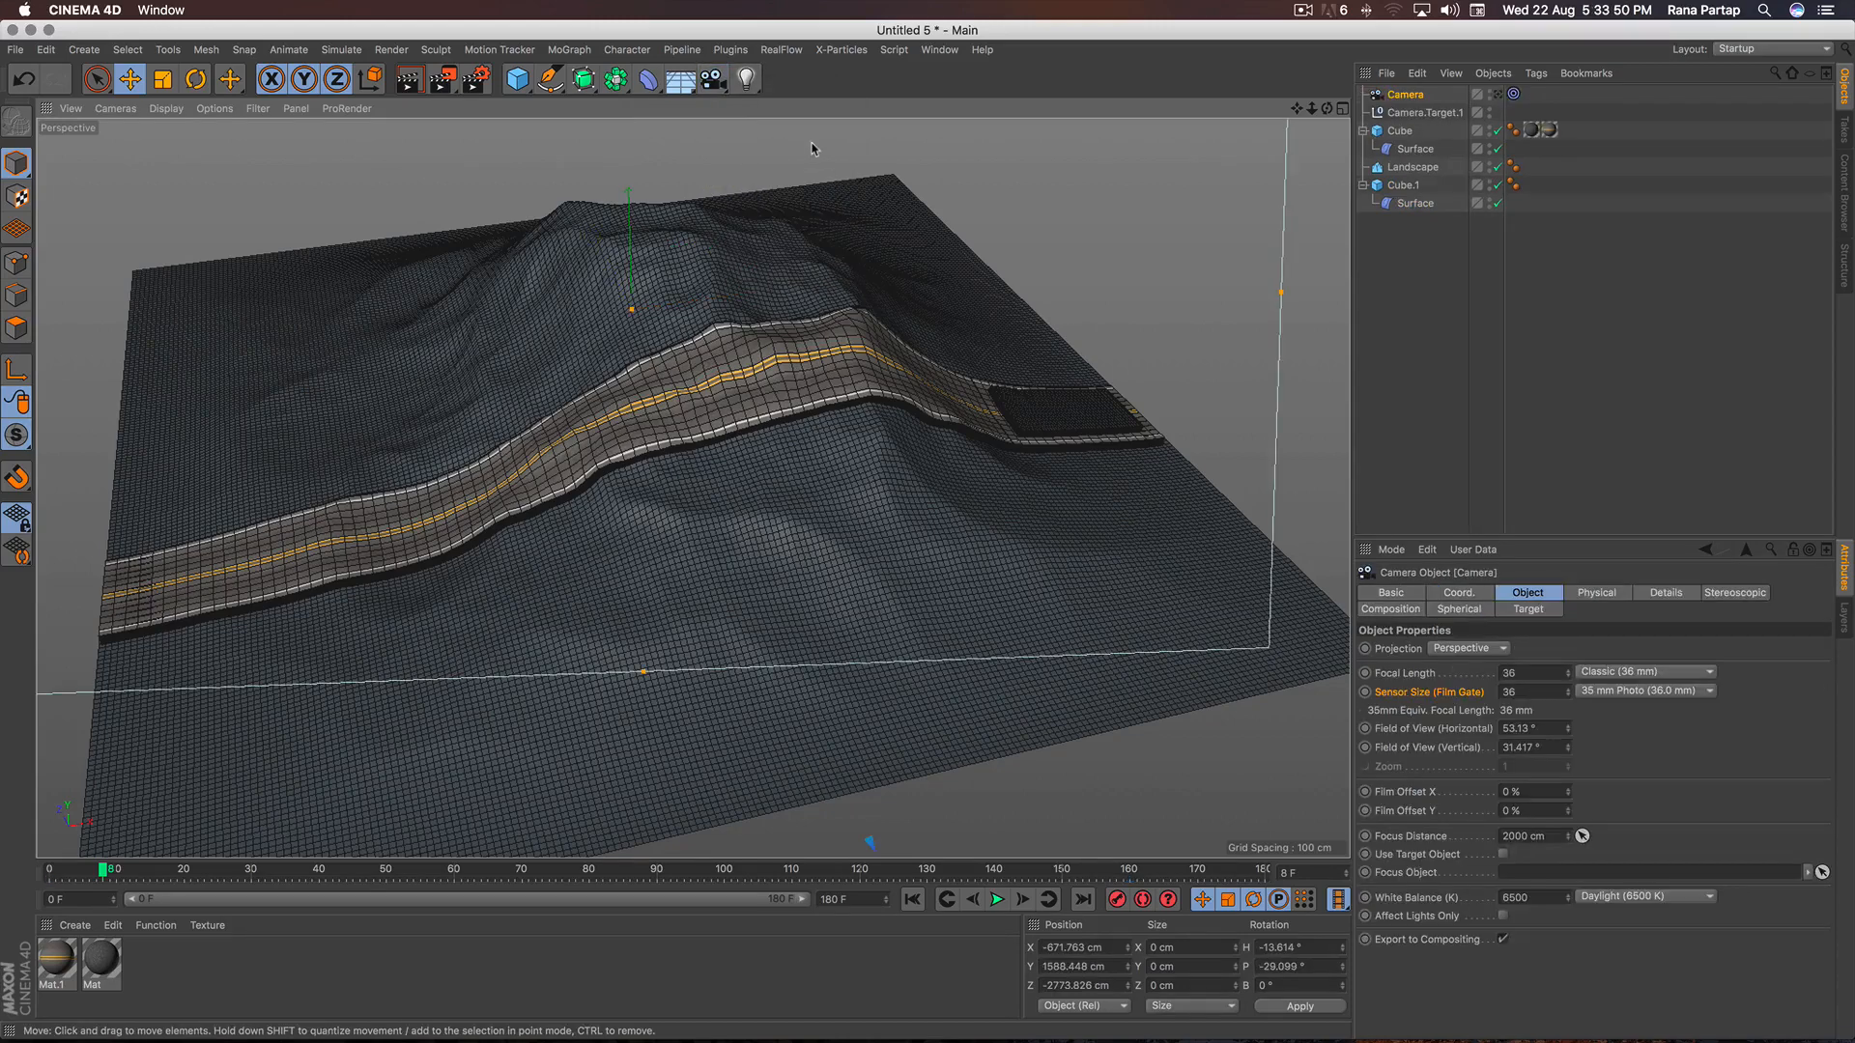
{"action": "left_click", "coordinate": [1497, 95]}
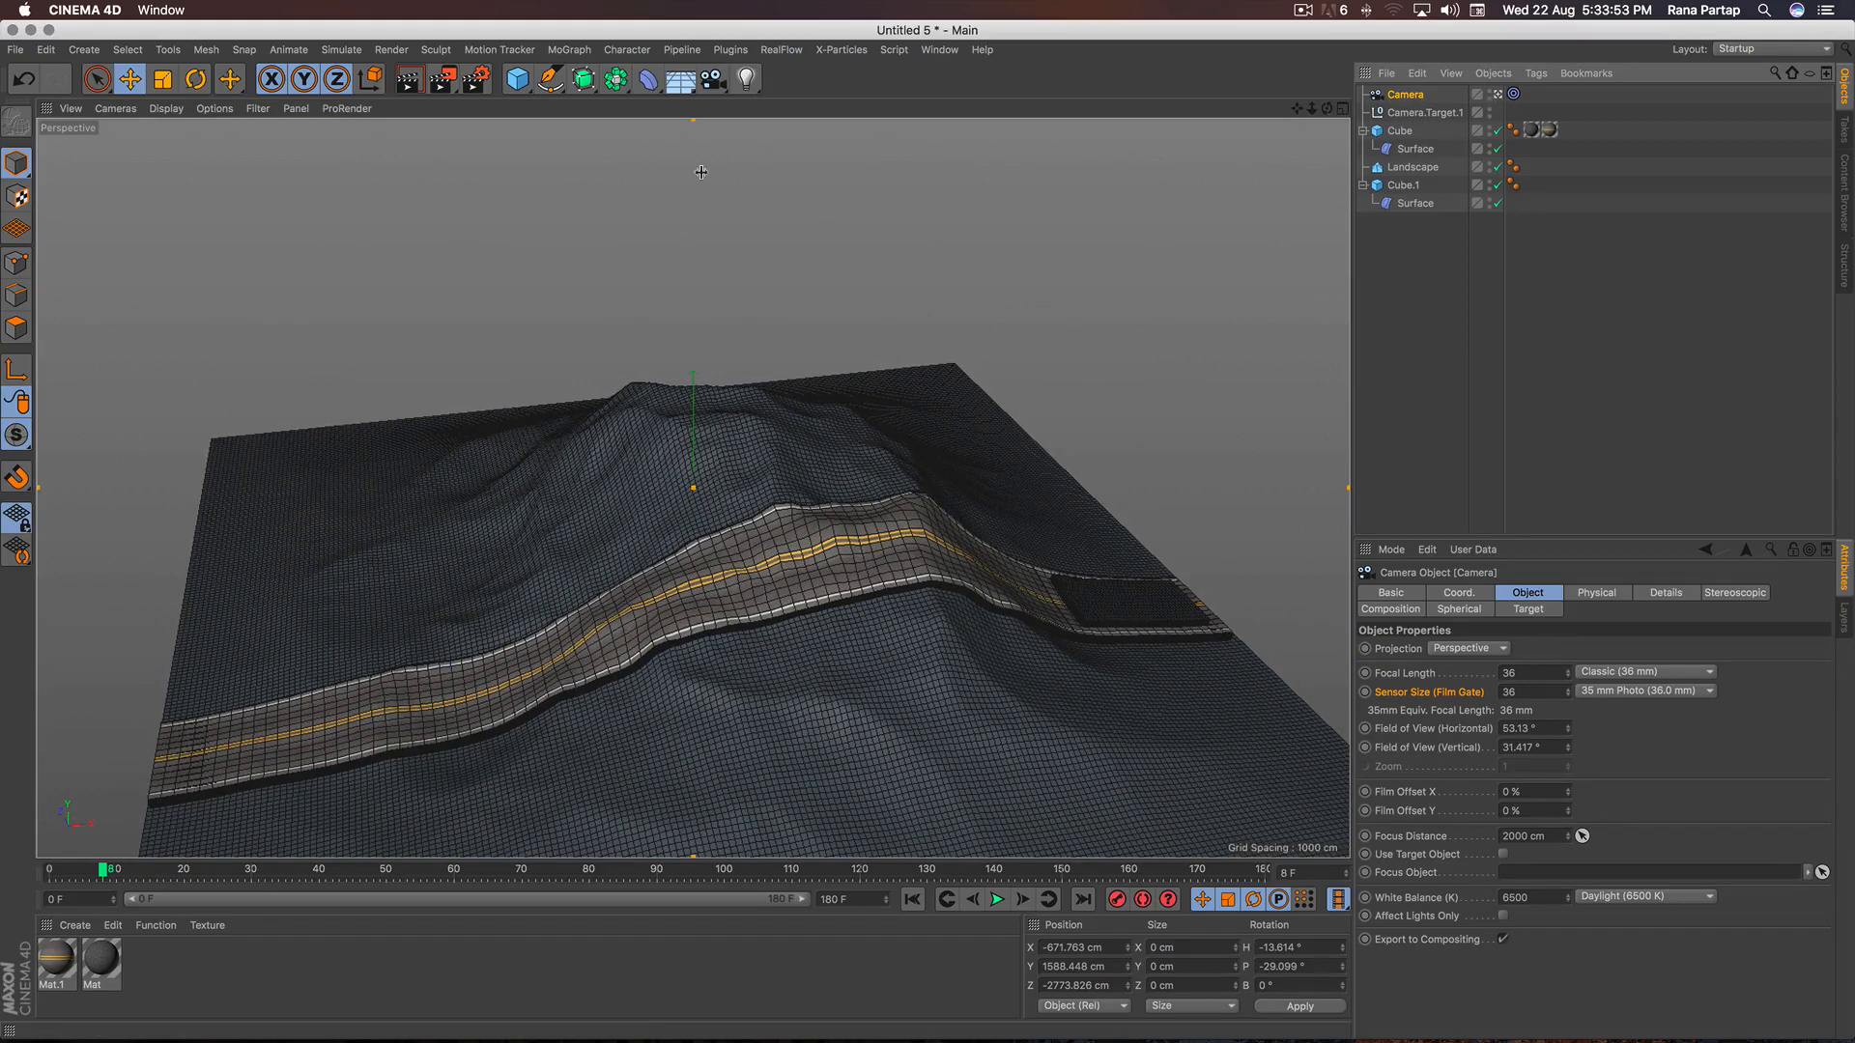
Make a new Null the camera's target object and keyframe the camera at frame 0.
{"action": "left_click", "coordinate": [518, 79]}
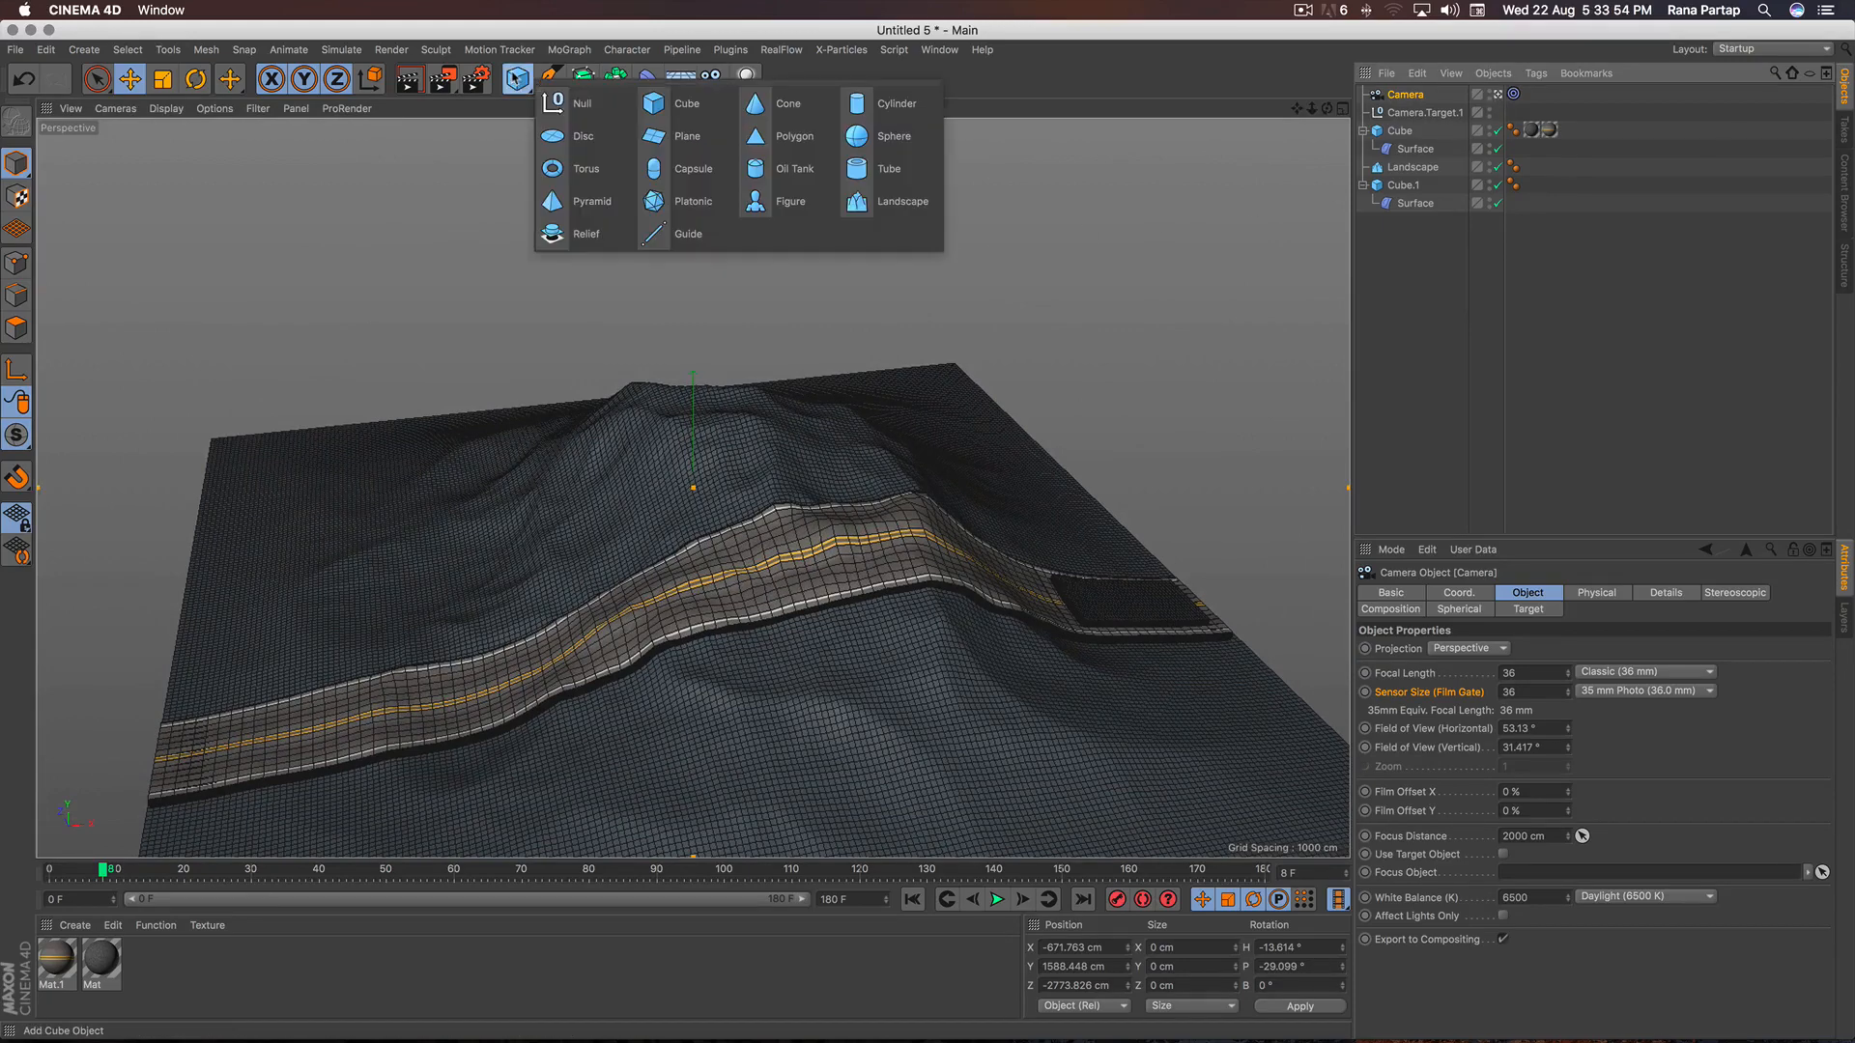
{"action": "left_click", "coordinate": [583, 104]}
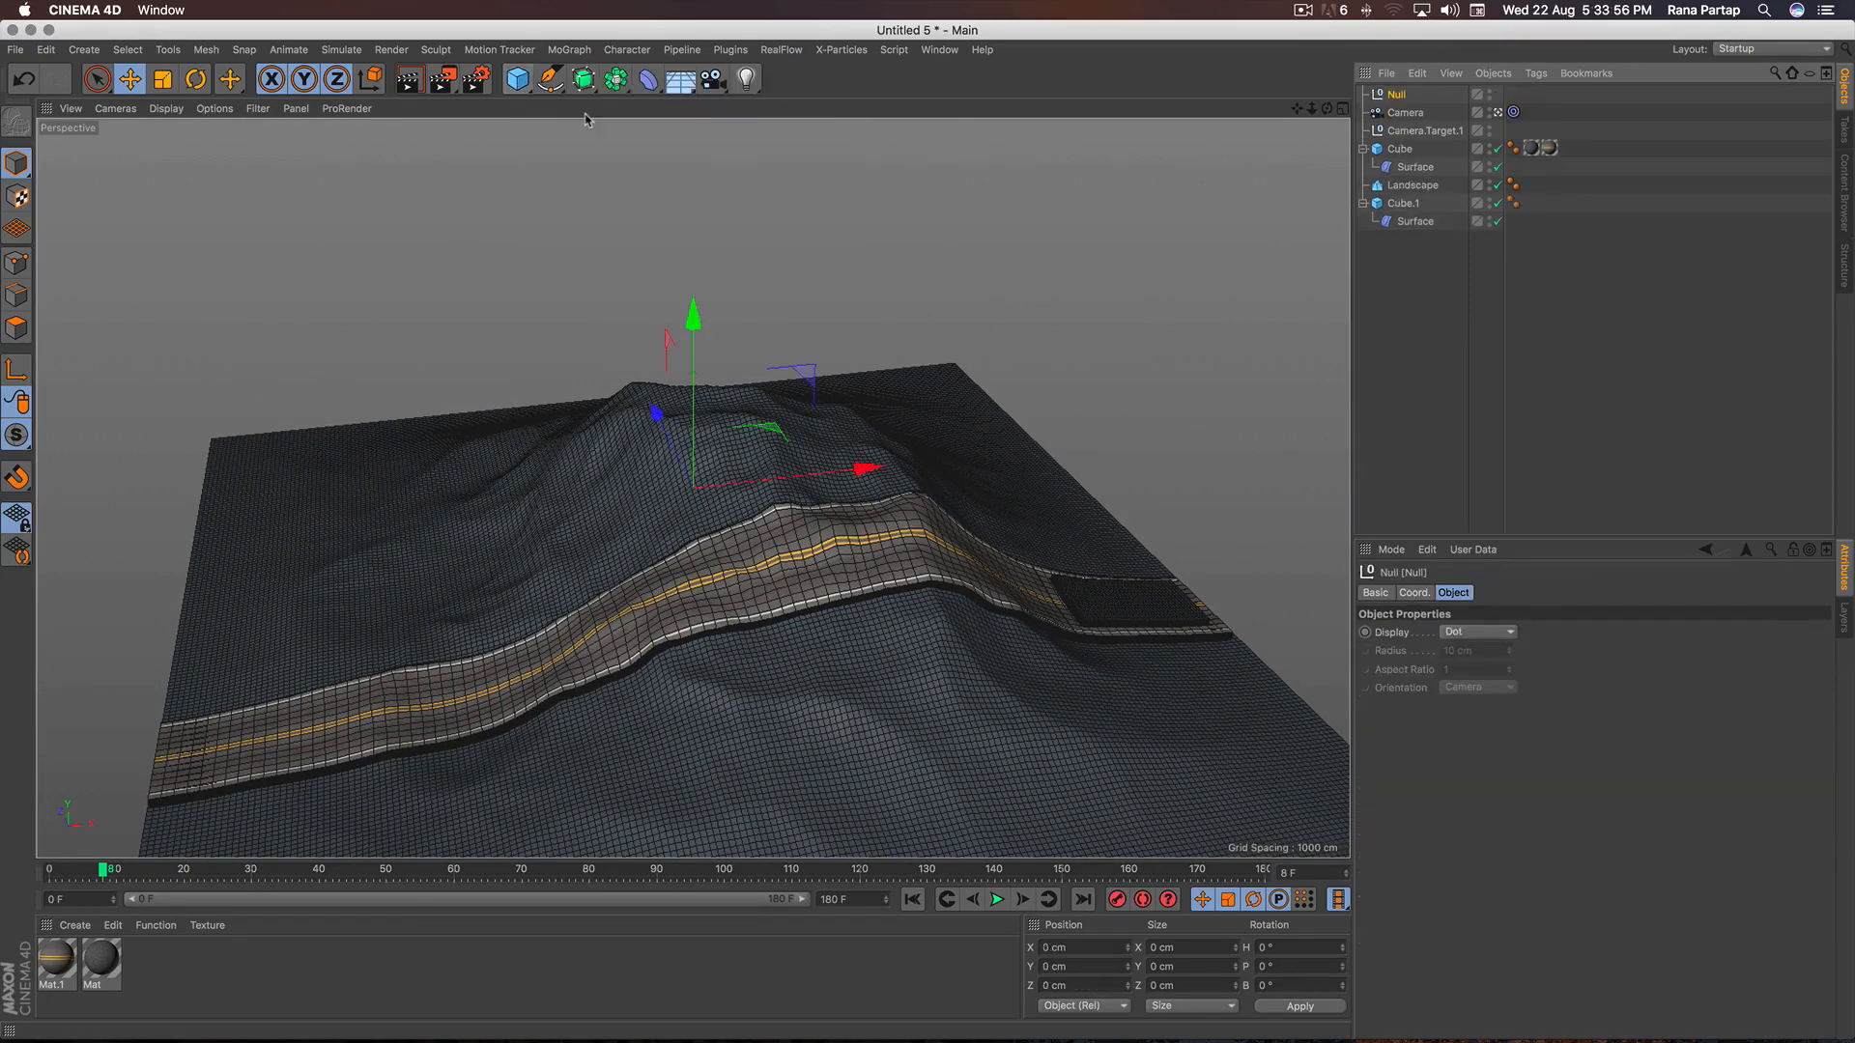
{"action": "left_click", "coordinate": [1513, 112]}
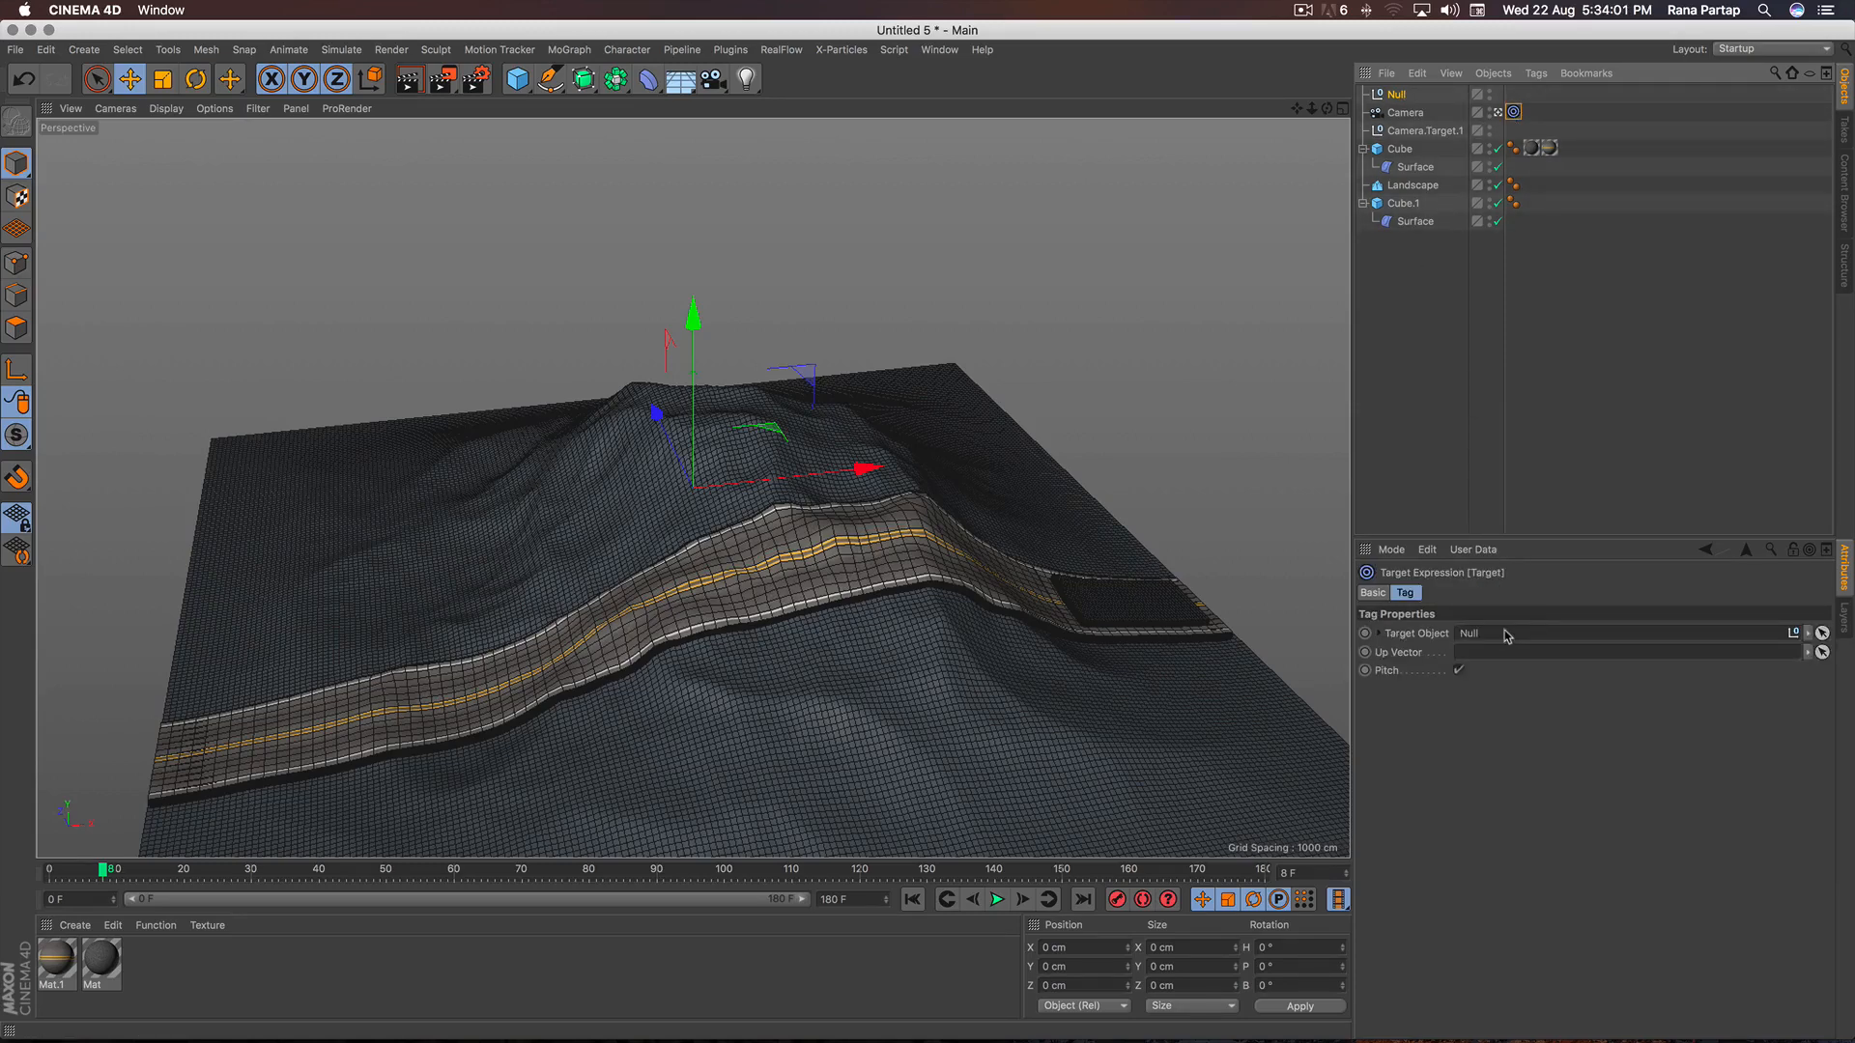
{"action": "left_click", "coordinate": [1422, 117]}
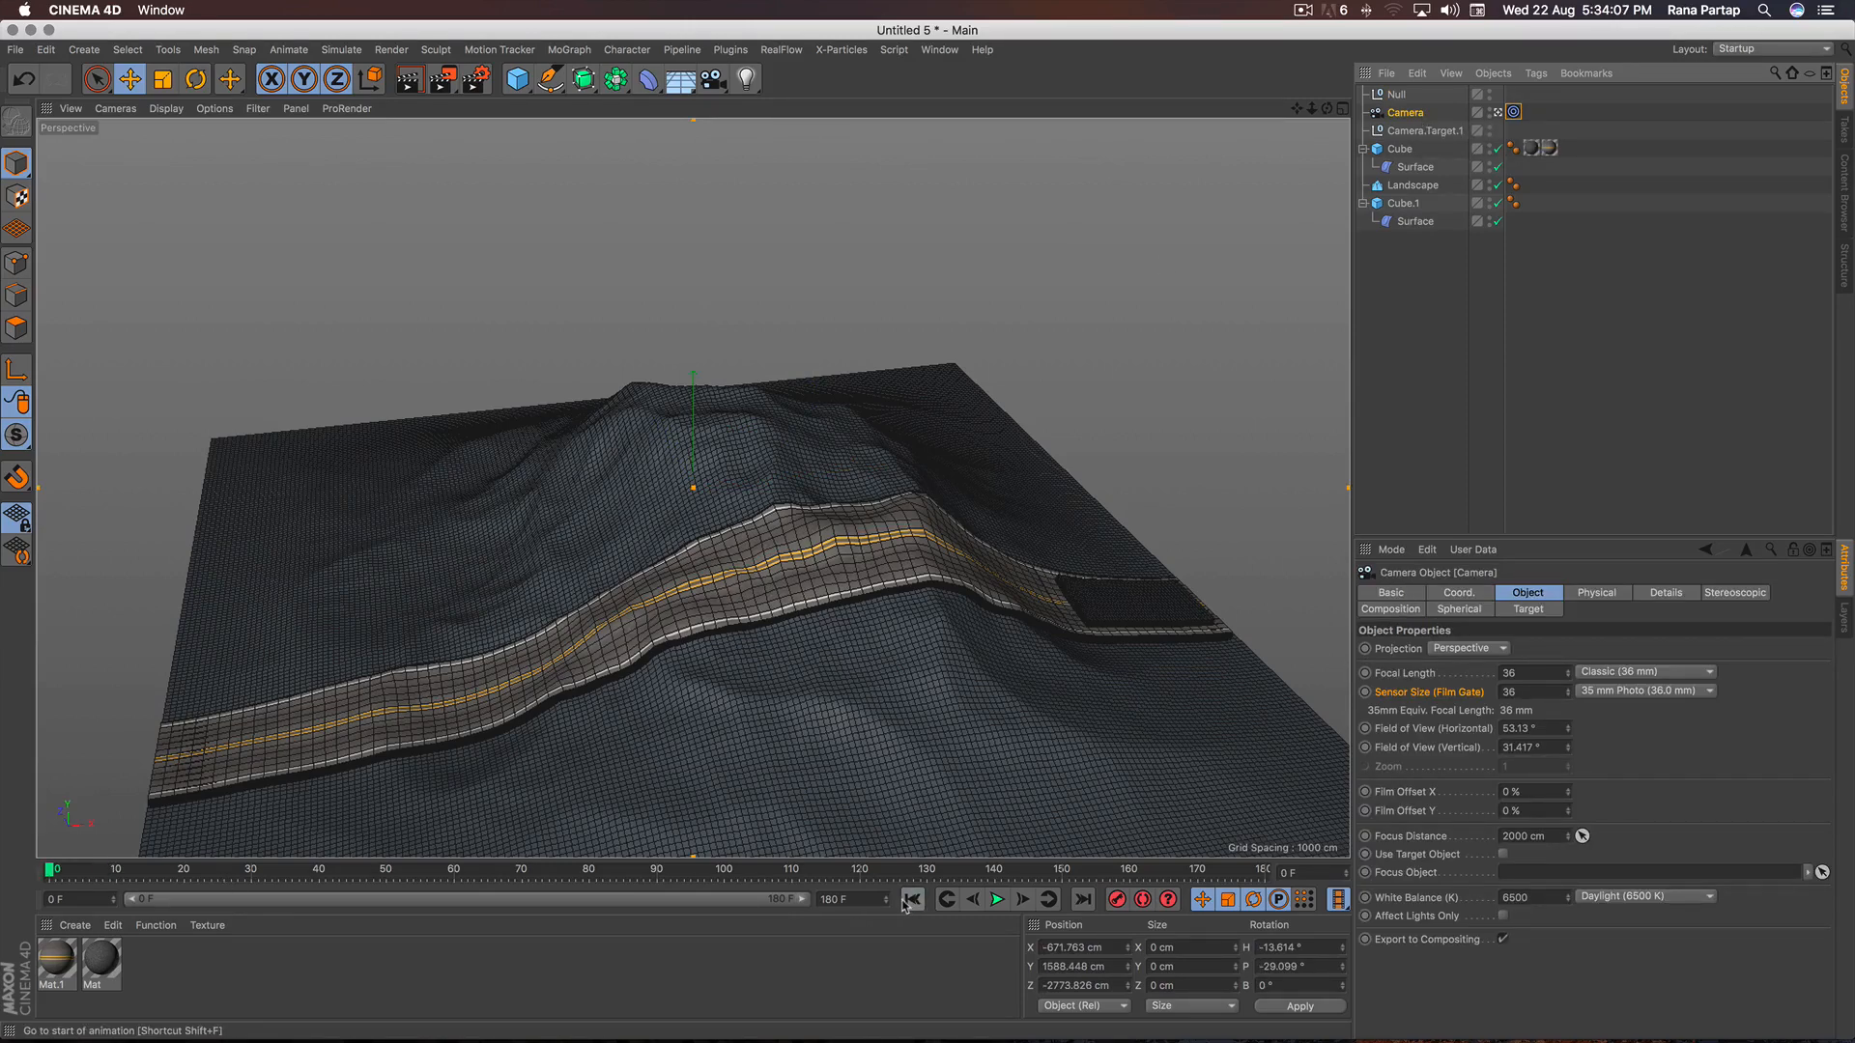
{"action": "left_click", "coordinate": [1118, 901]}
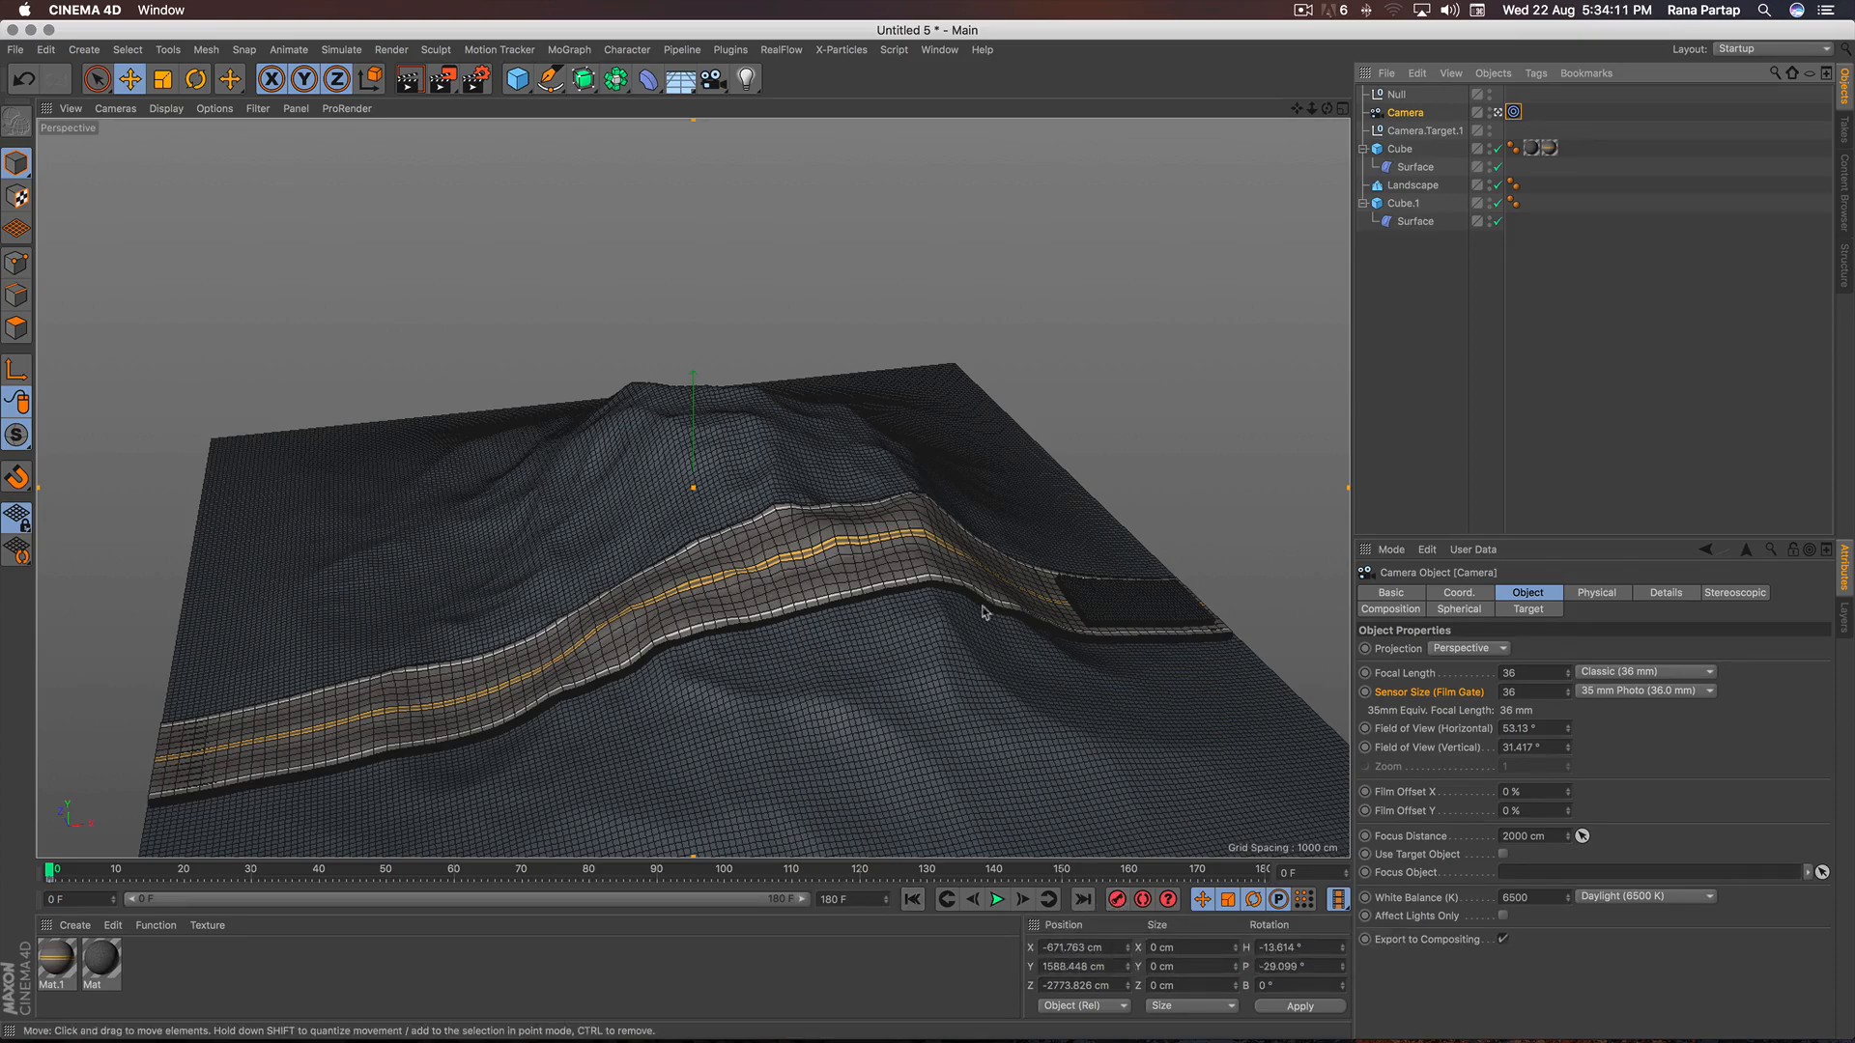
Move the Null beside the block at the road's far end, about X 1019.8, Y -543.1, Z -107.3 cm, and keyframe it at frame 0.
{"action": "scroll", "coordinate": [955, 626], "scroll_direction": "up", "scroll_amount": 10}
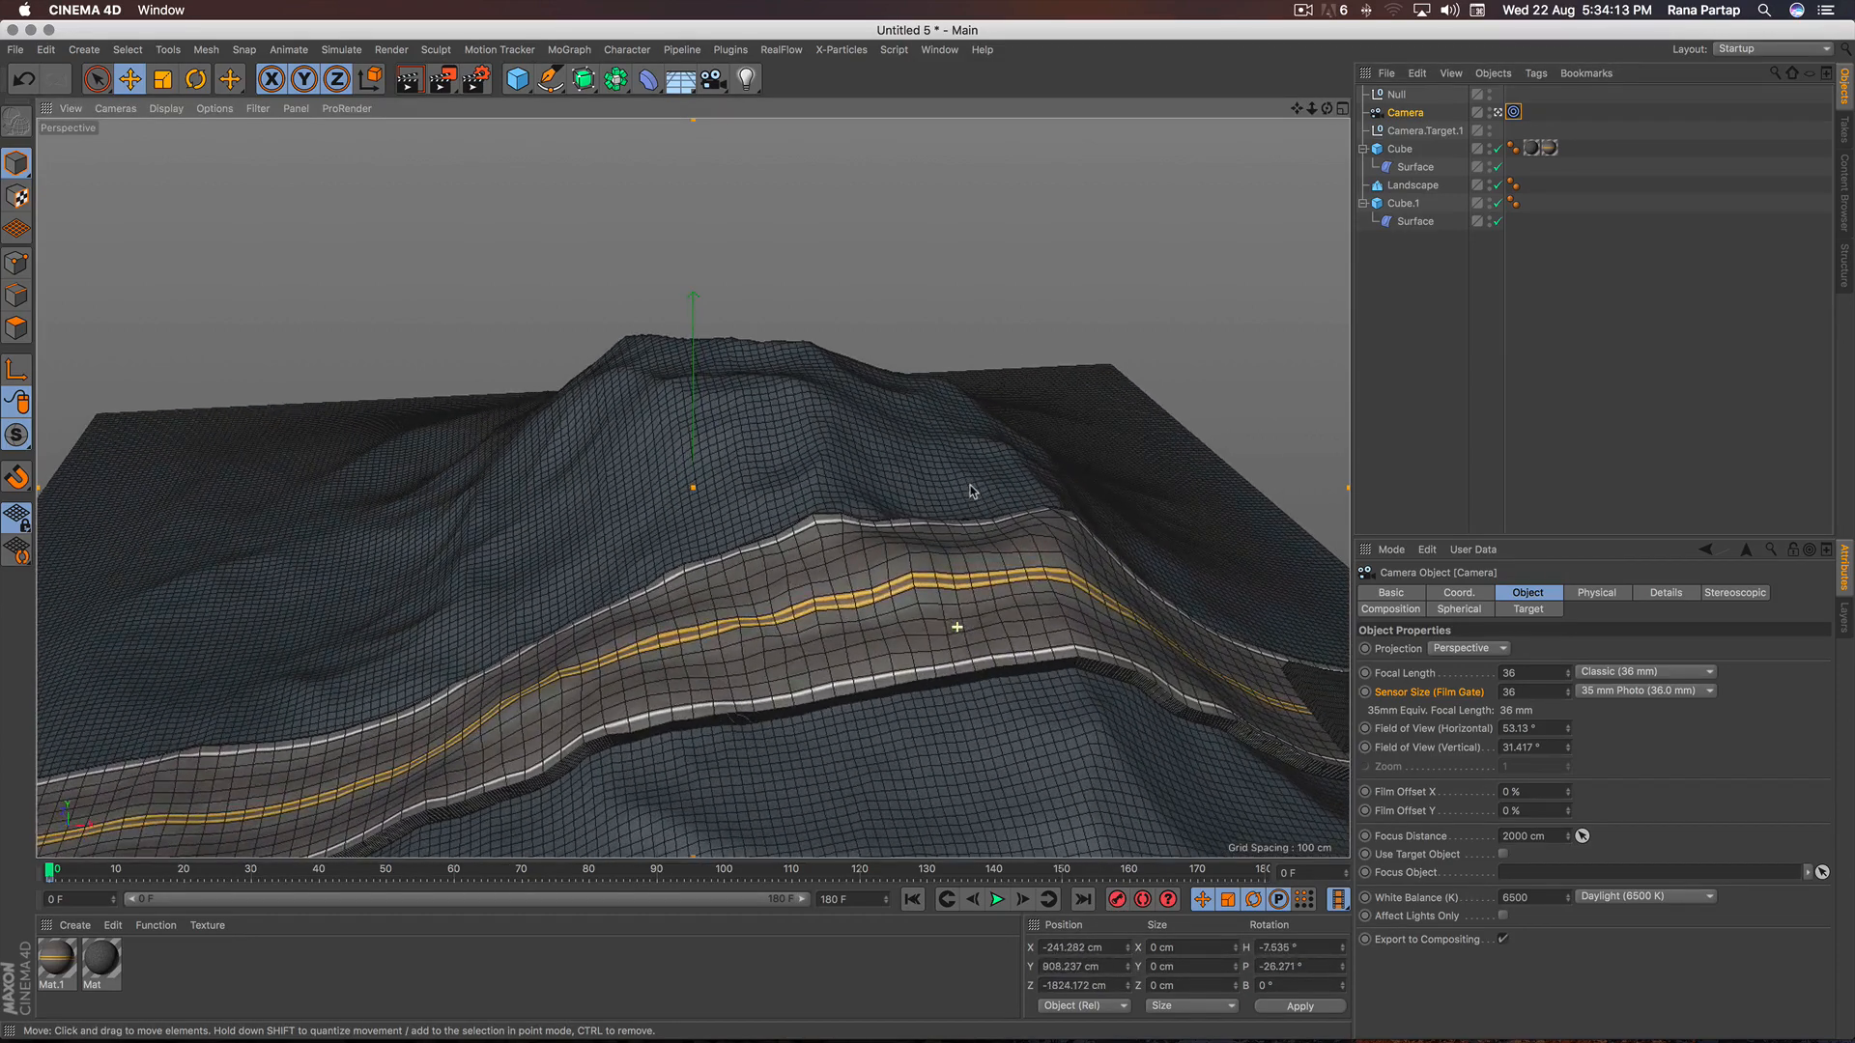
{"action": "left_click", "coordinate": [1396, 94]}
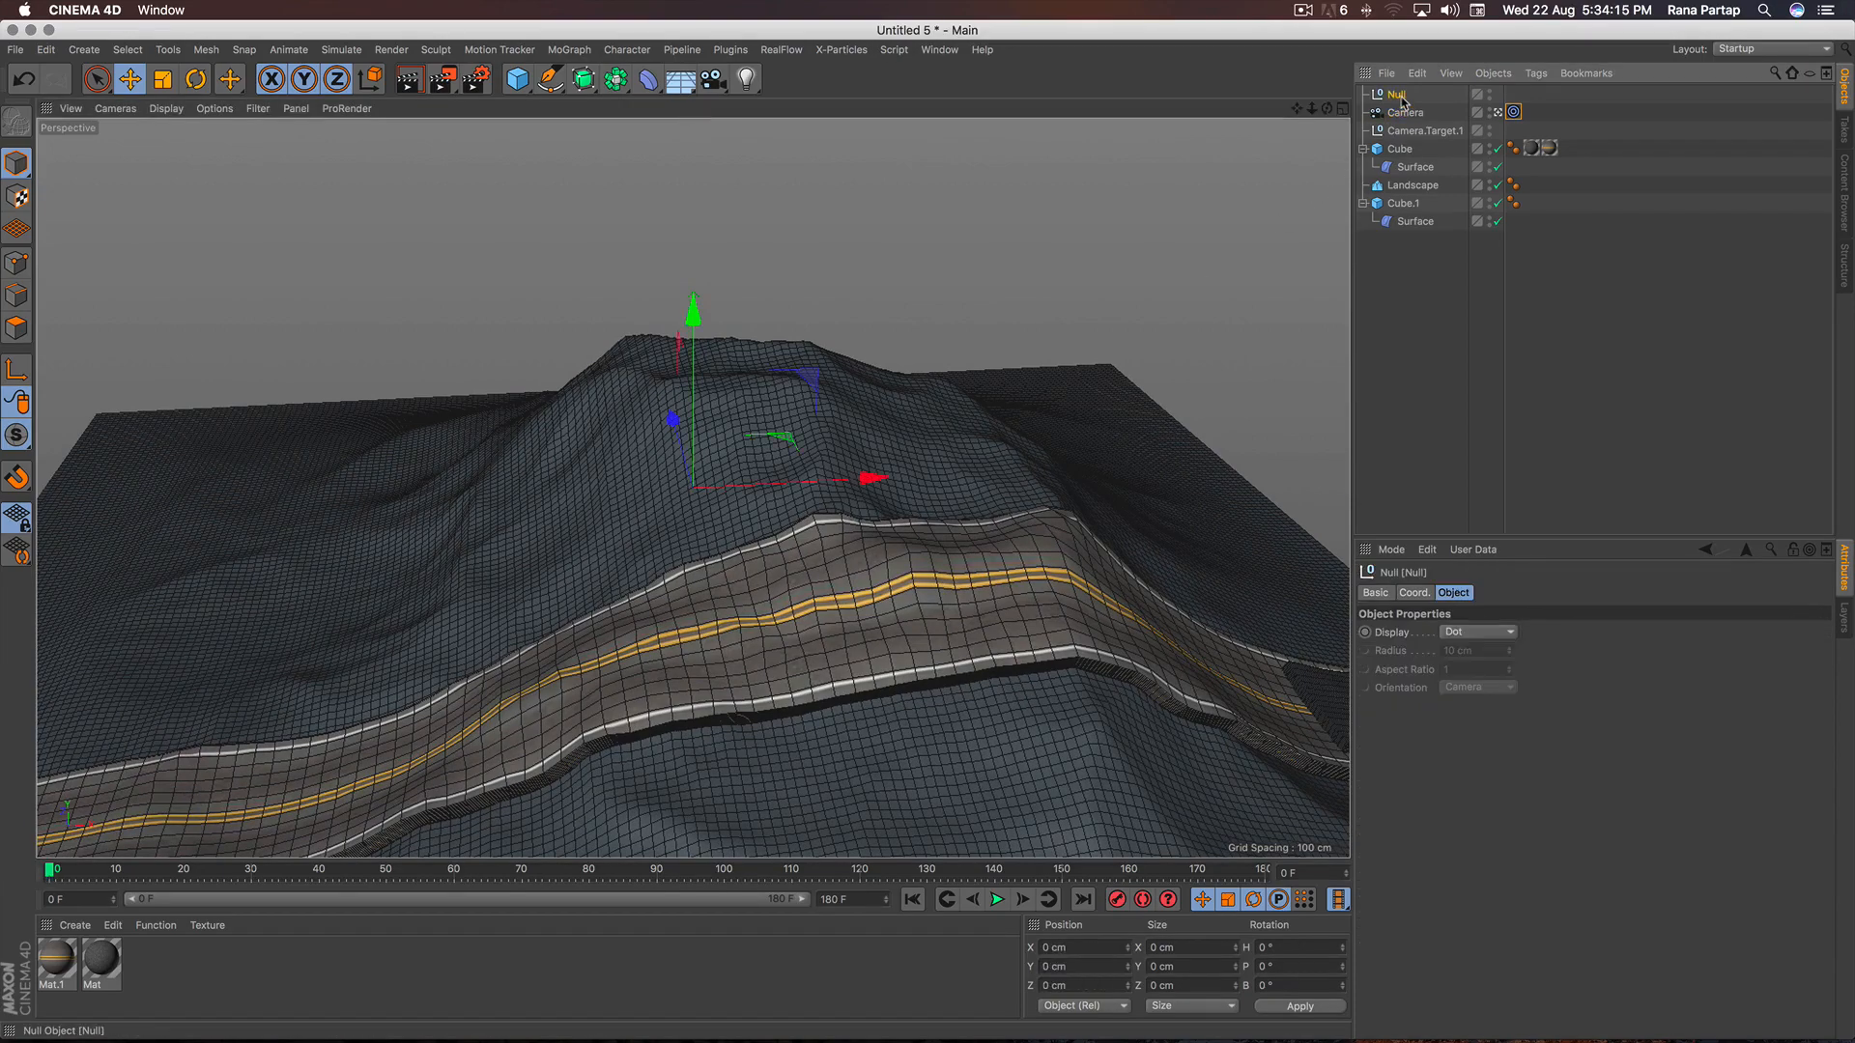
{"action": "left_click_drag", "start_coordinate": [855, 476], "coordinate": [1474, 506]}
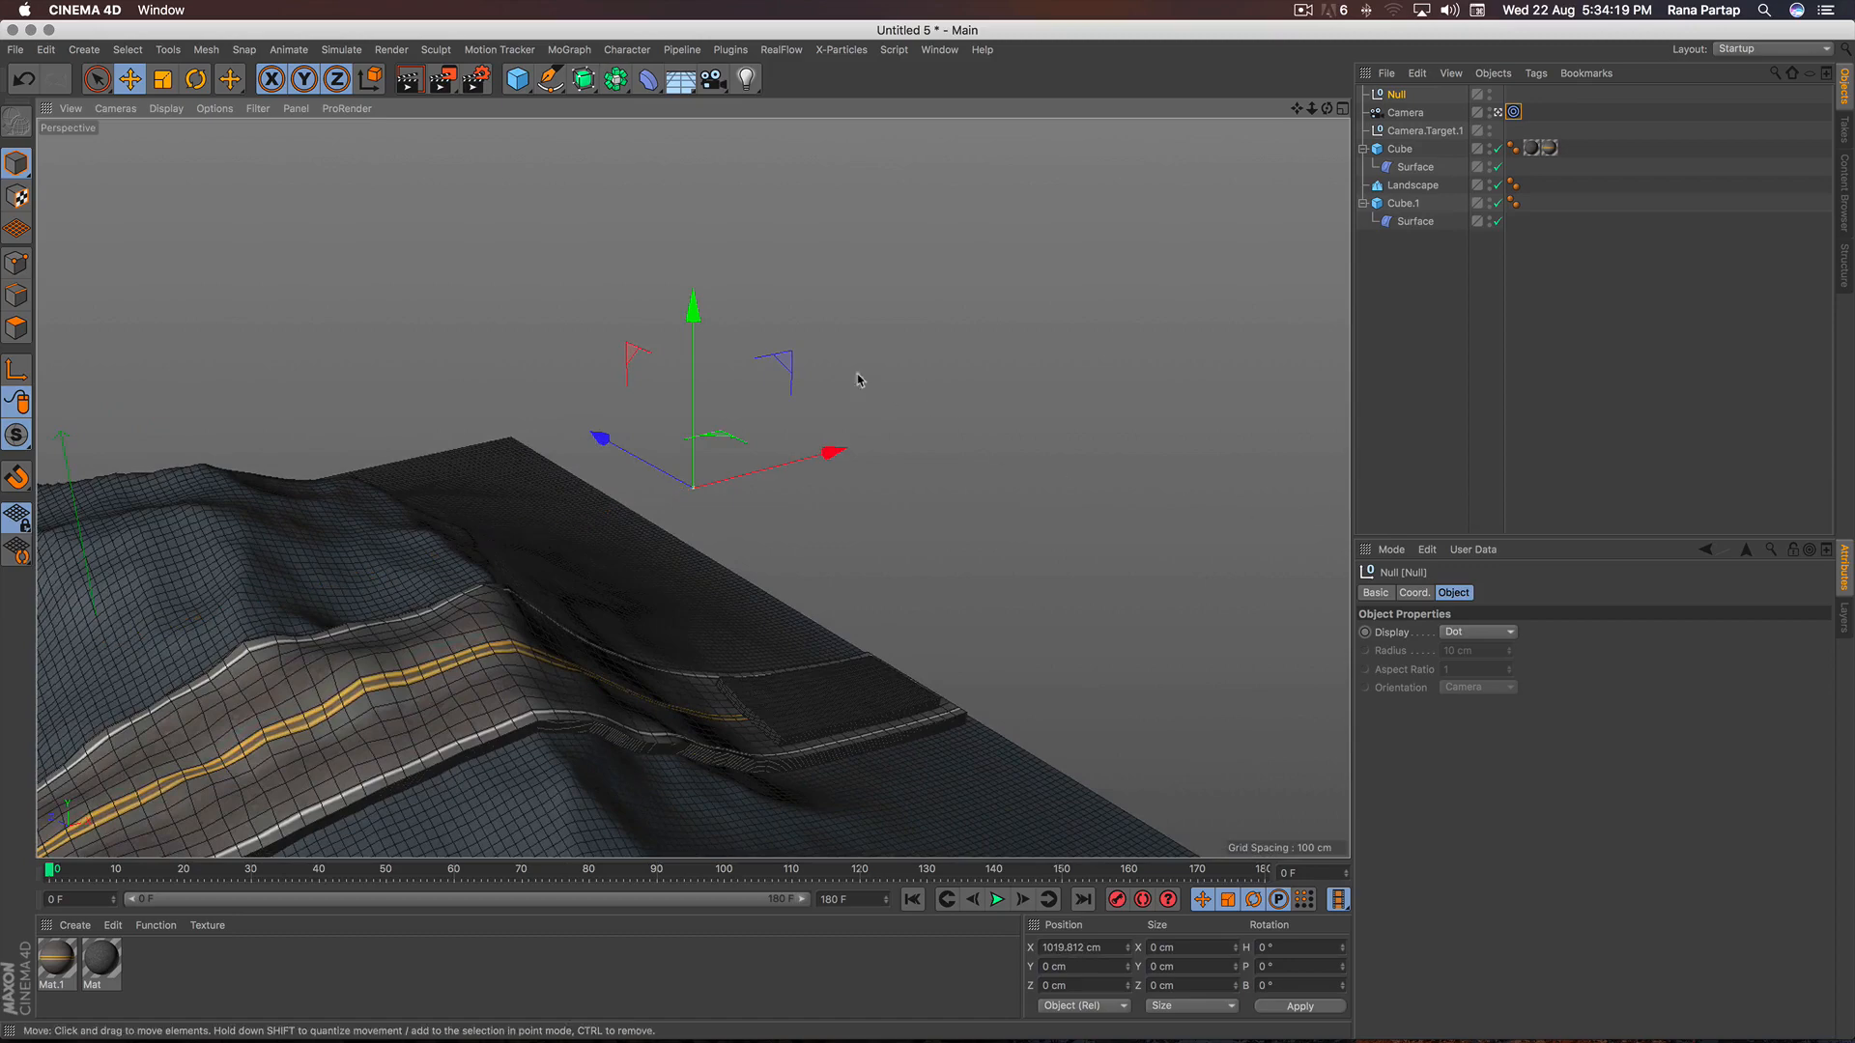
{"action": "left_click_drag", "start_coordinate": [692, 308], "coordinate": [676, 512]}
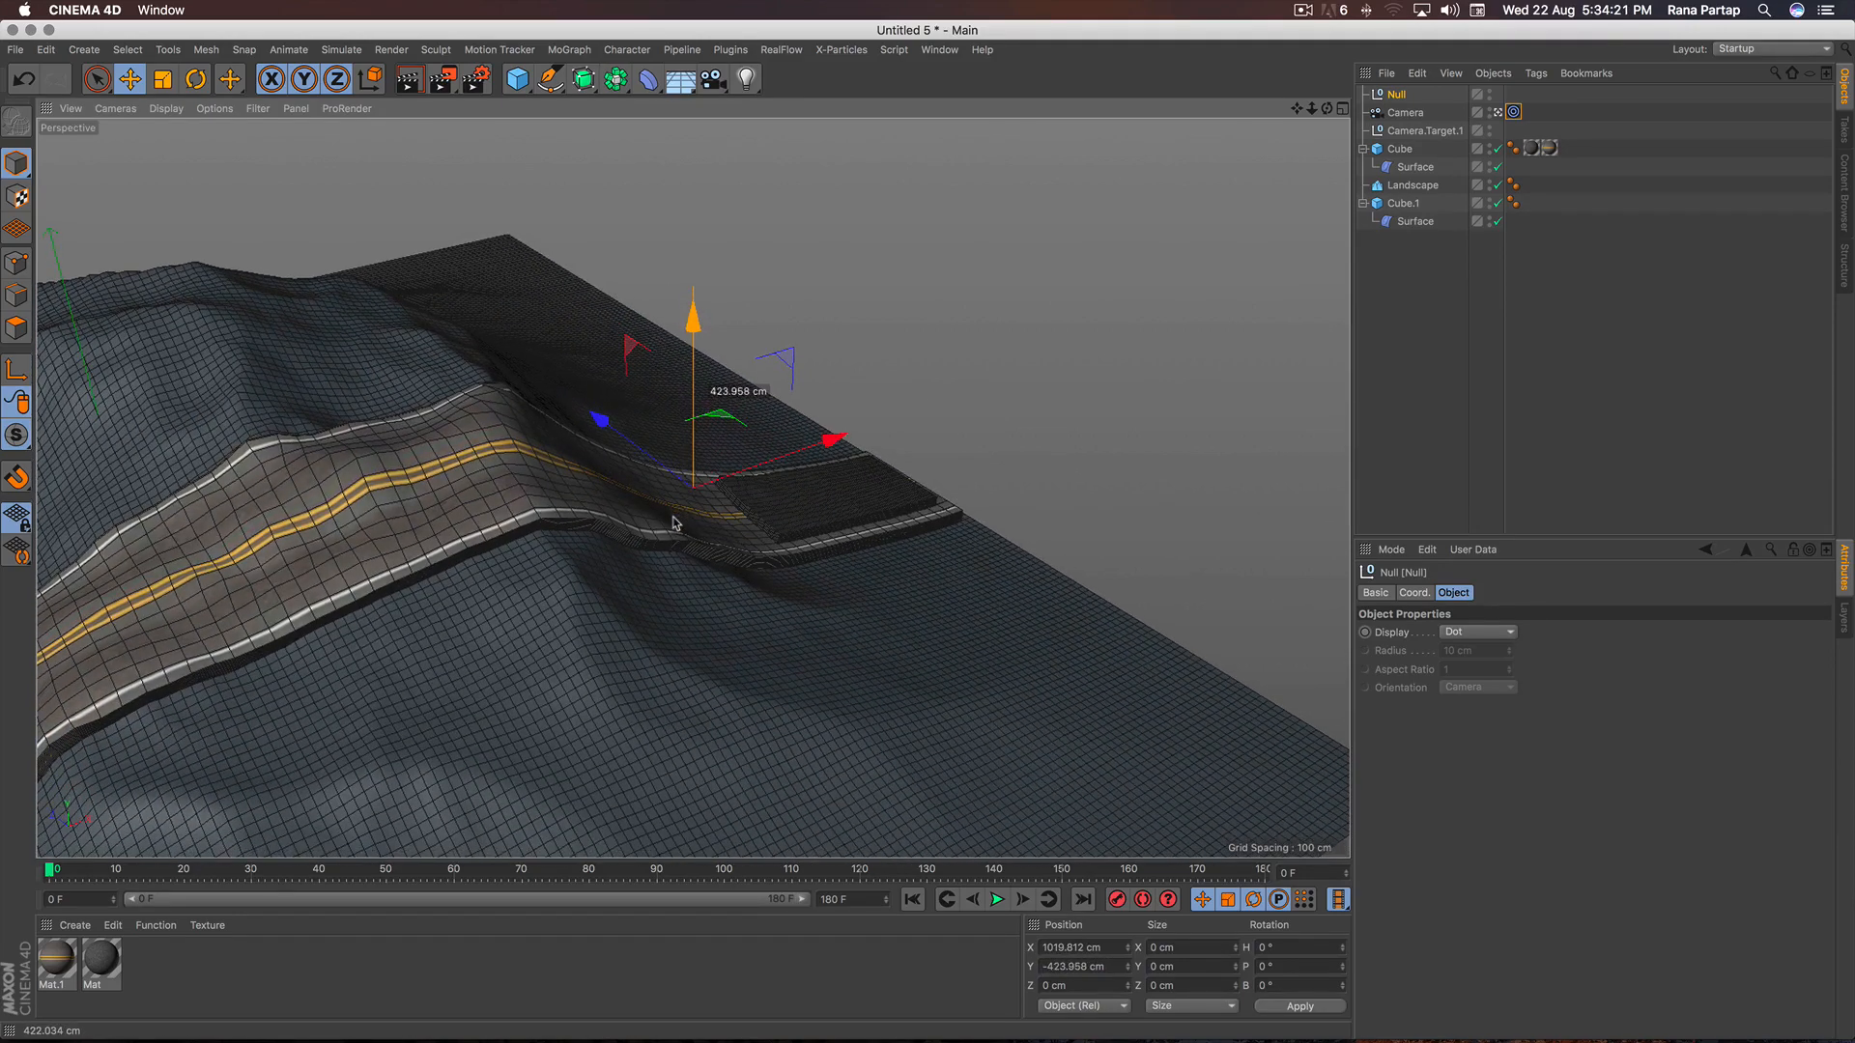
{"action": "left_click_drag", "start_coordinate": [600, 417], "coordinate": [659, 457]}
{"action": "right_click_drag", "start_coordinate": [776, 489], "coordinate": [809, 329], "text": "alt"}
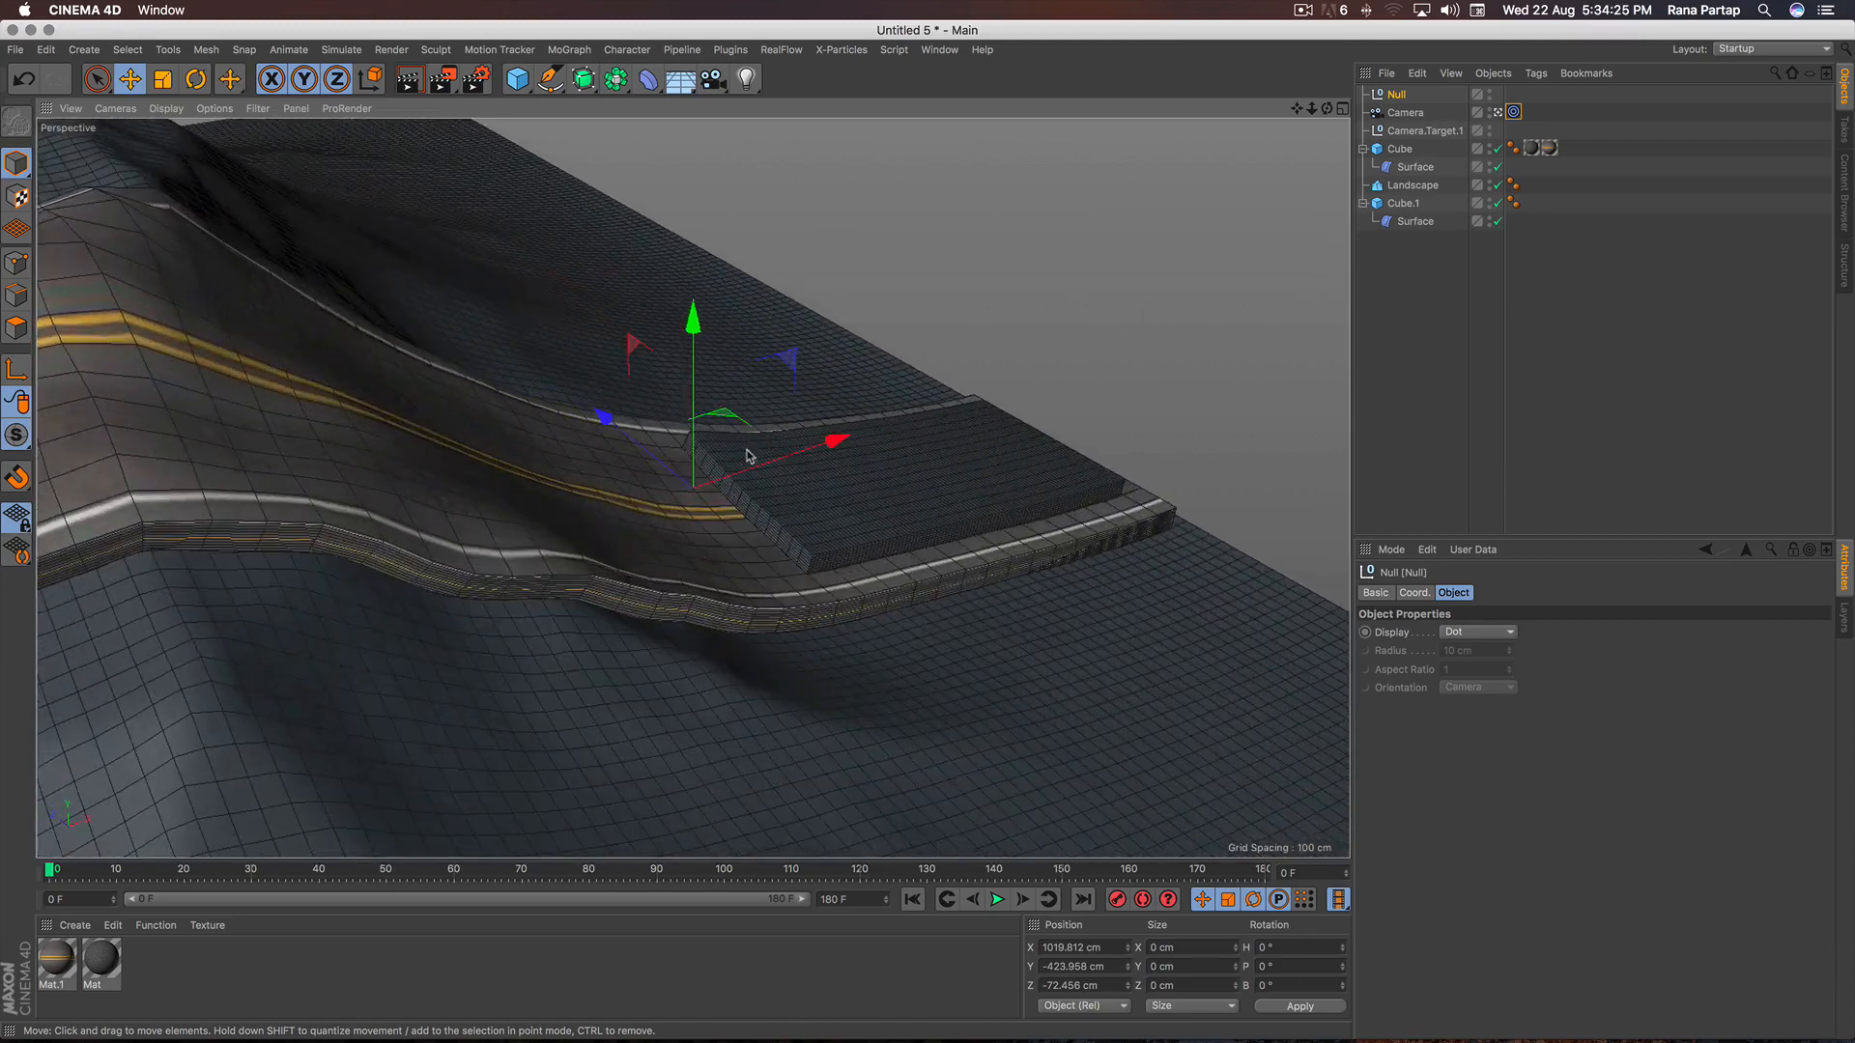
{"action": "left_click_drag", "start_coordinate": [749, 455], "coordinate": [722, 538], "text": "alt"}
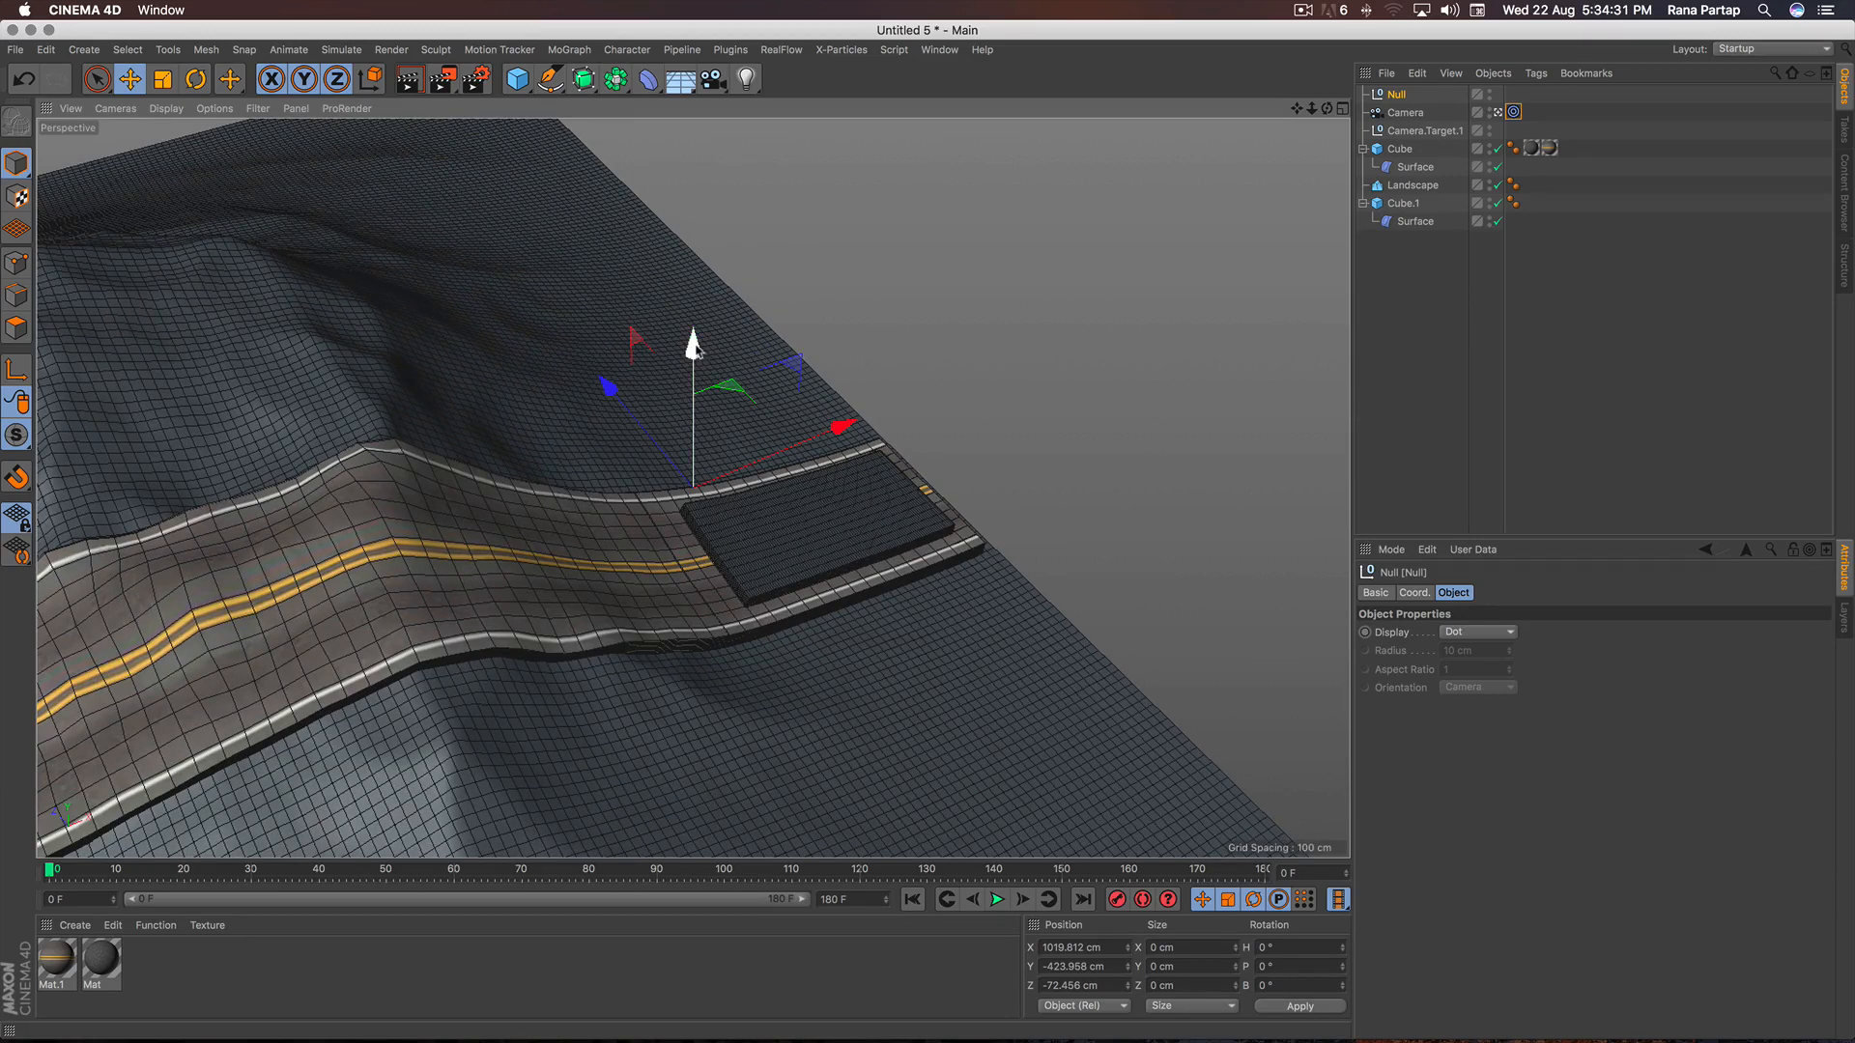
{"action": "left_click_drag", "start_coordinate": [693, 346], "coordinate": [715, 464]}
{"action": "left_click_drag", "start_coordinate": [609, 377], "coordinate": [620, 403]}
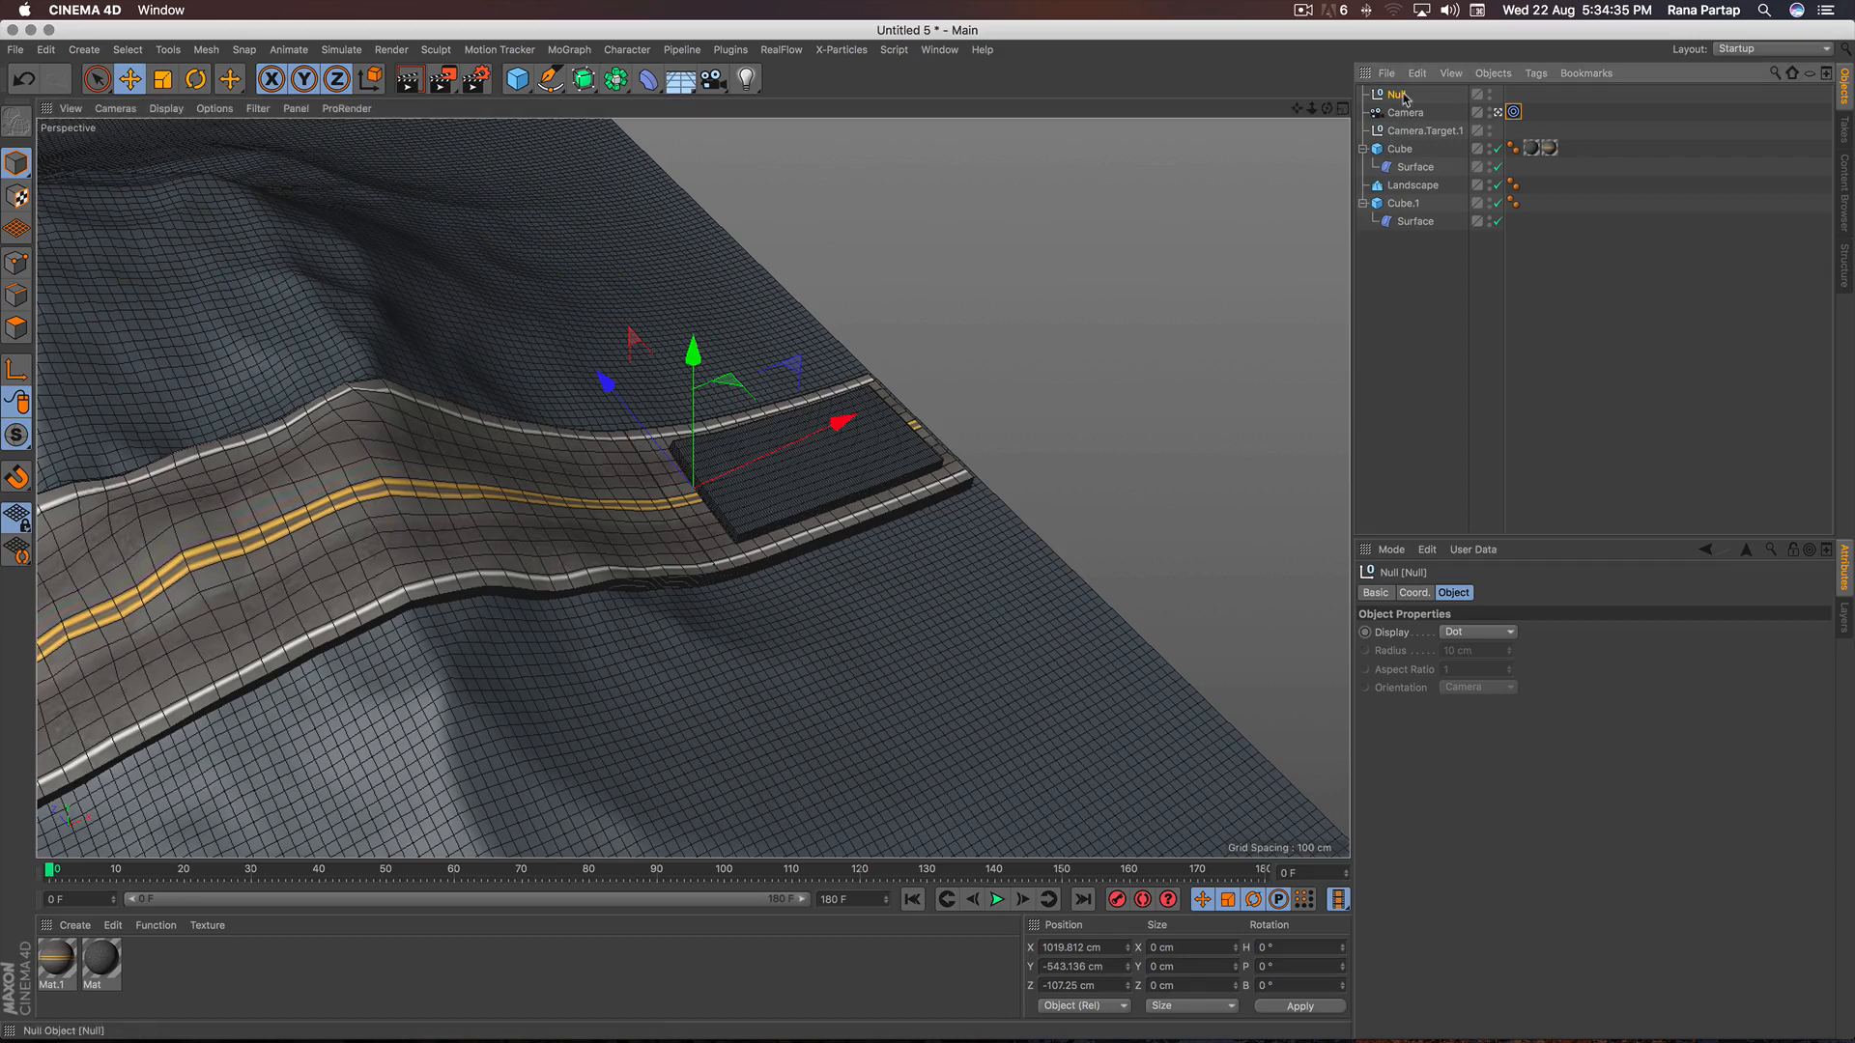
{"action": "left_click", "coordinate": [1117, 899]}
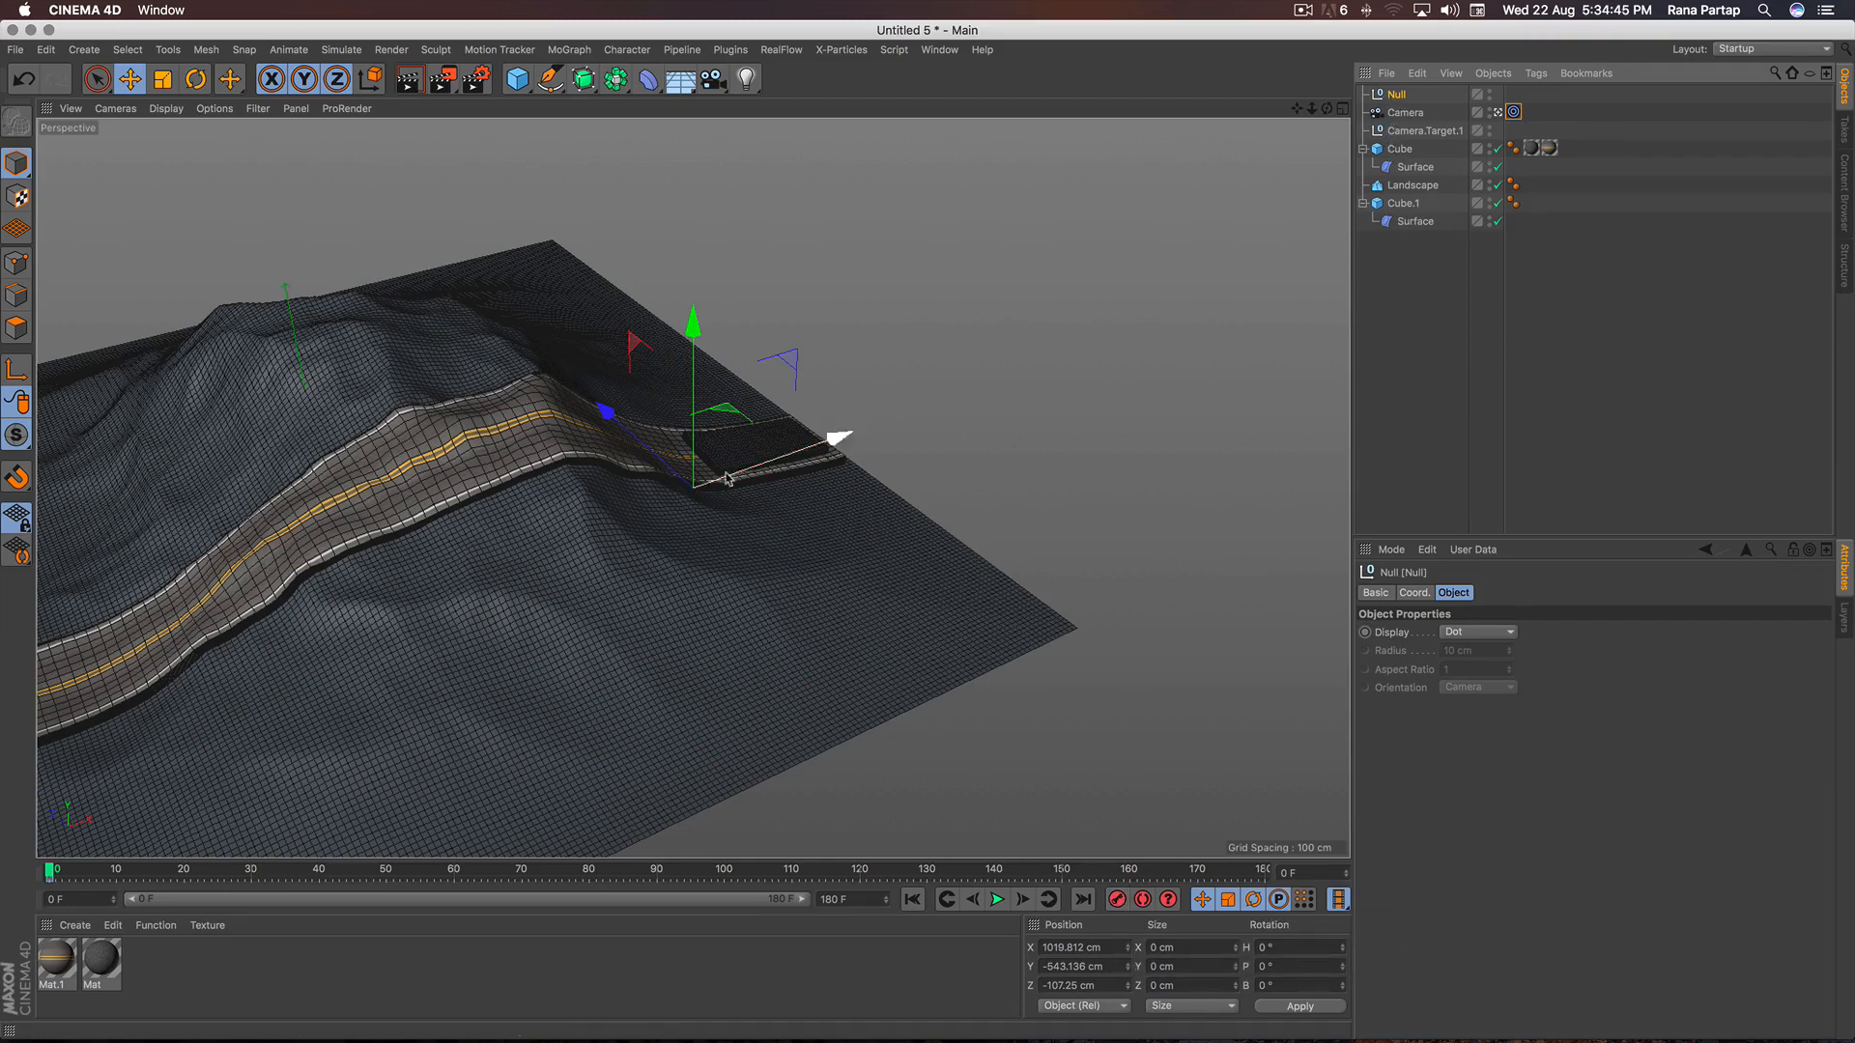
Bring the camera closer to the block, about X 447, Y 308, Z -1035 cm, and keyframe it at frame 0.
{"action": "scroll", "coordinate": [714, 406], "scroll_direction": "up", "scroll_amount": 5}
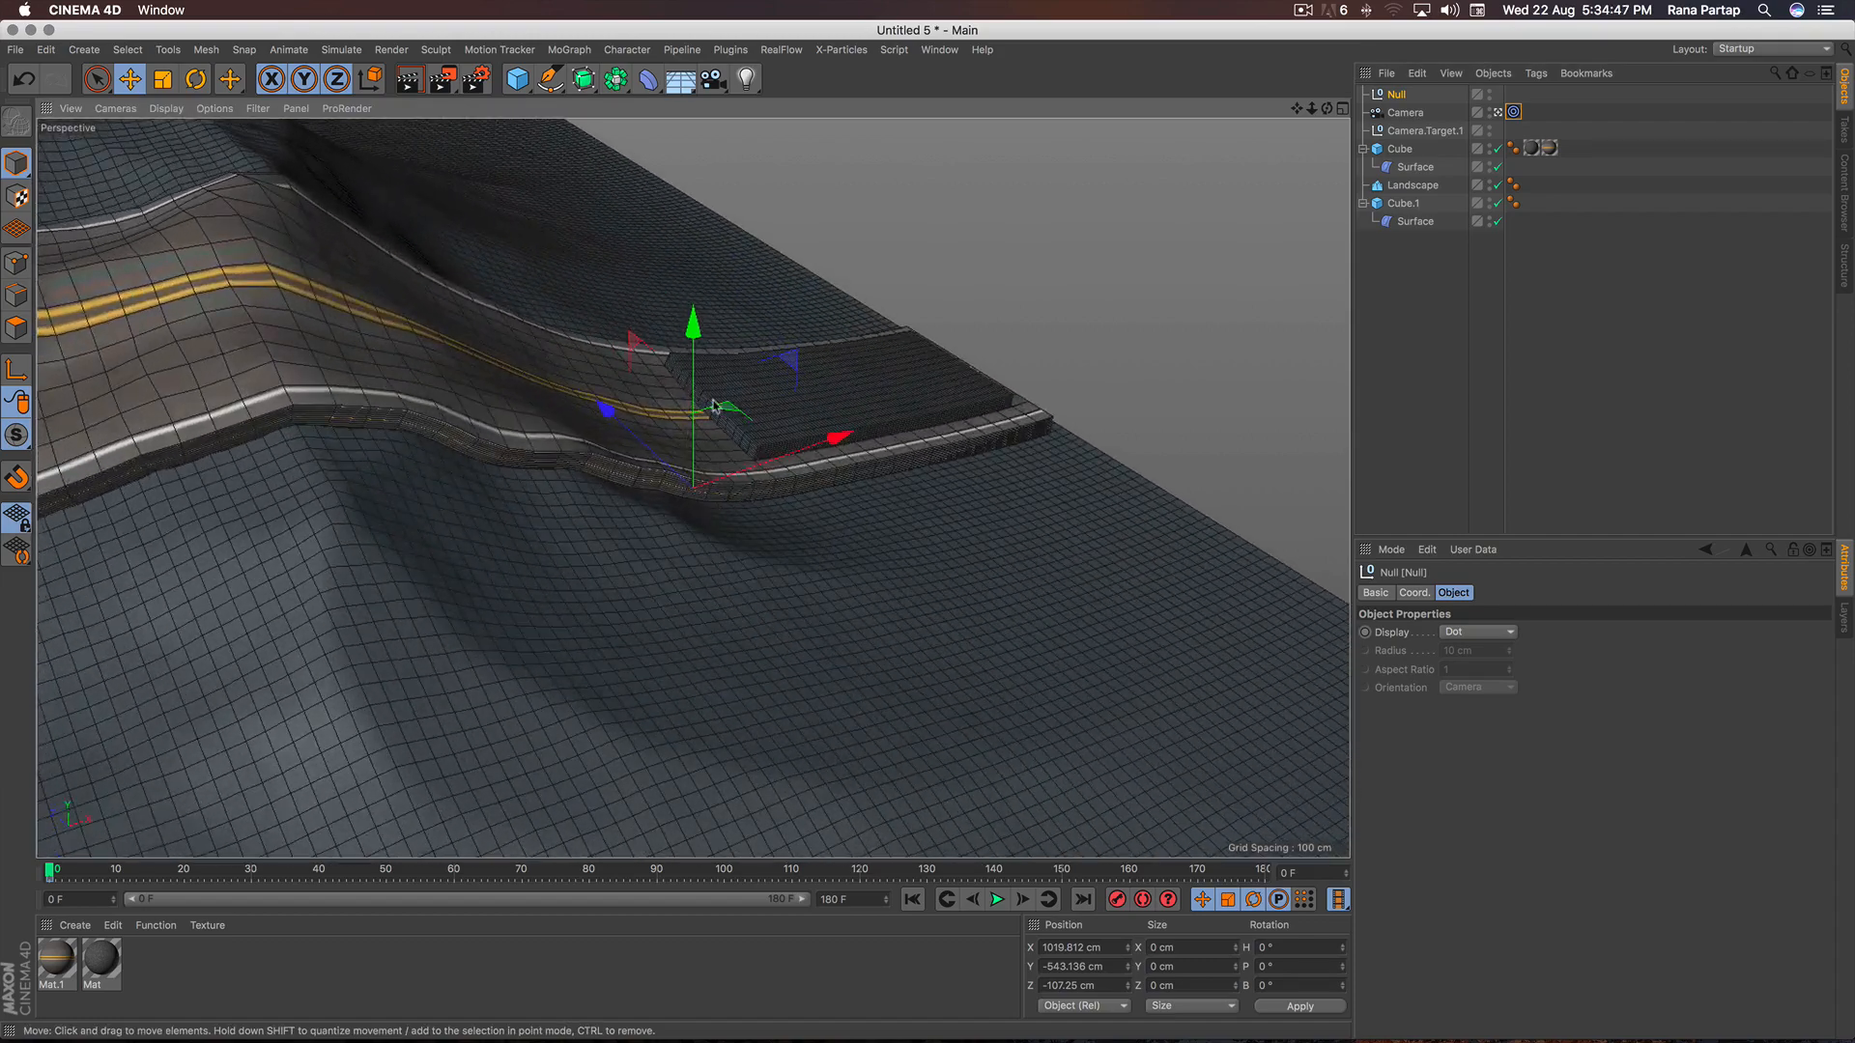
{"action": "scroll", "coordinate": [715, 405], "scroll_direction": "up", "scroll_amount": 3}
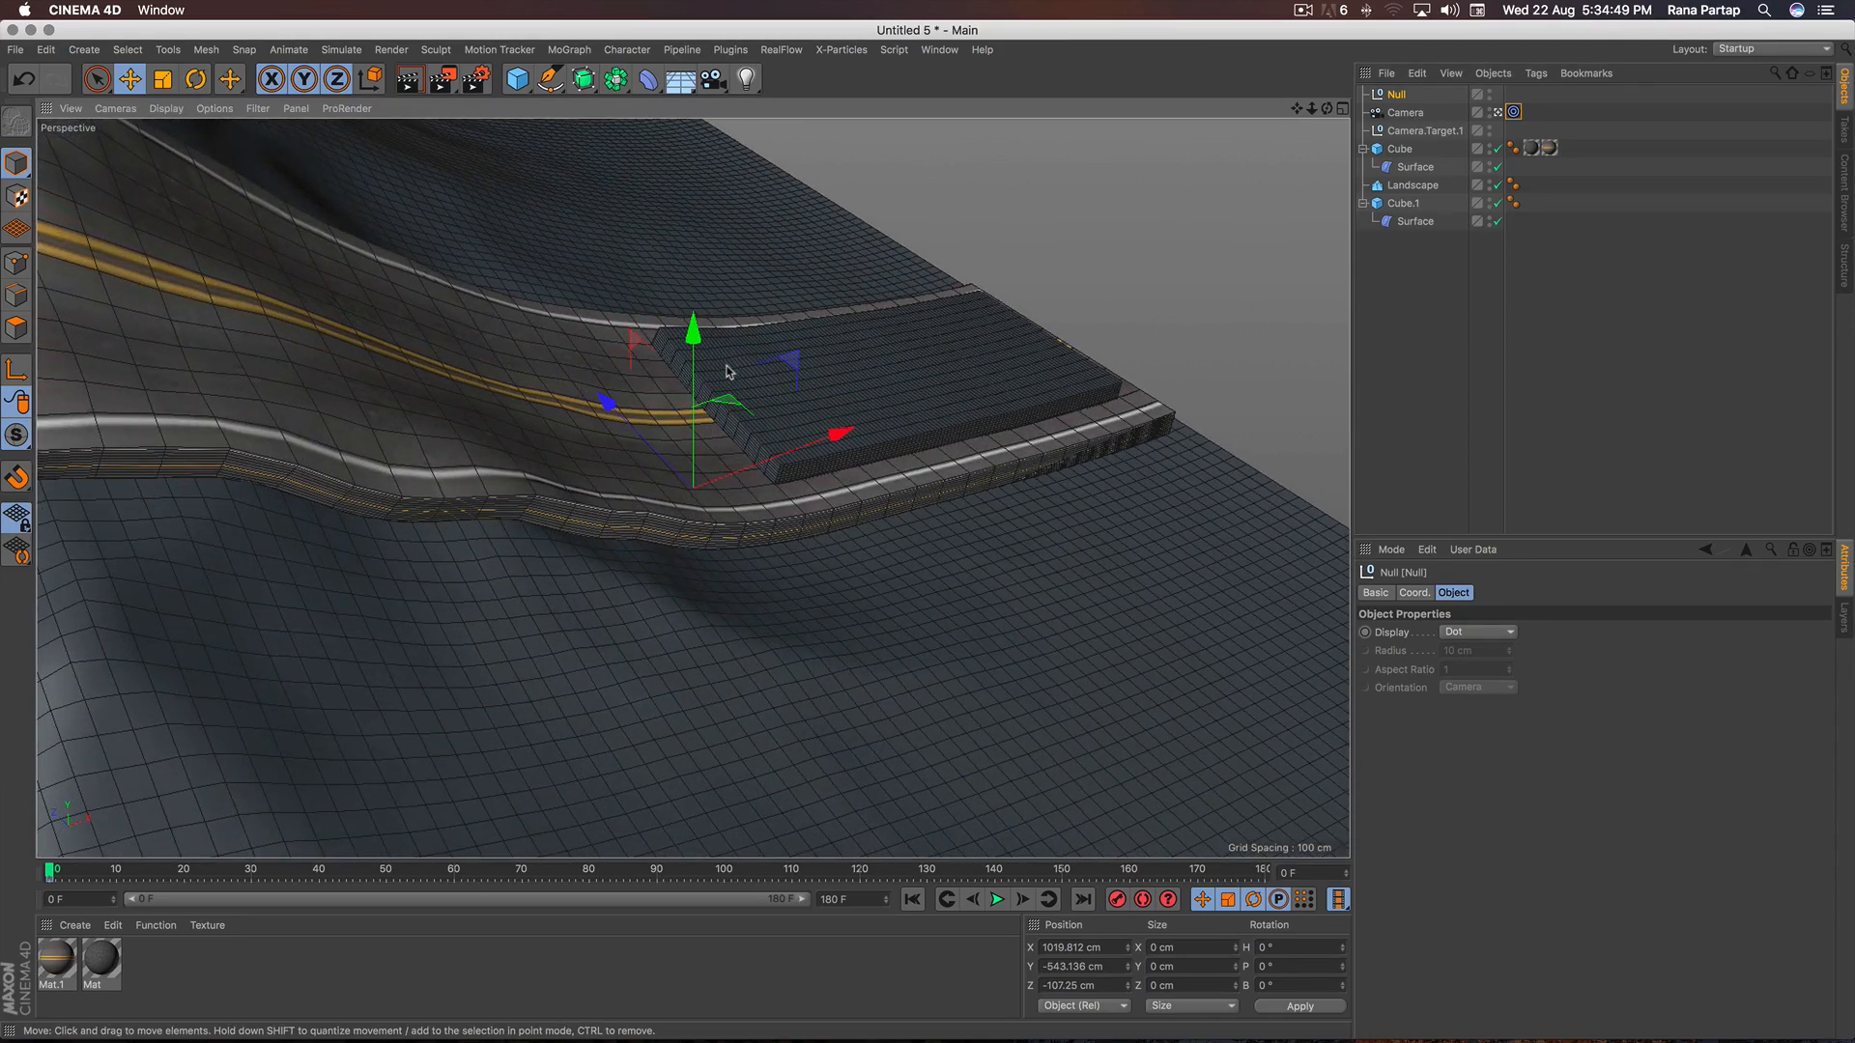
{"action": "left_click", "coordinate": [1406, 113]}
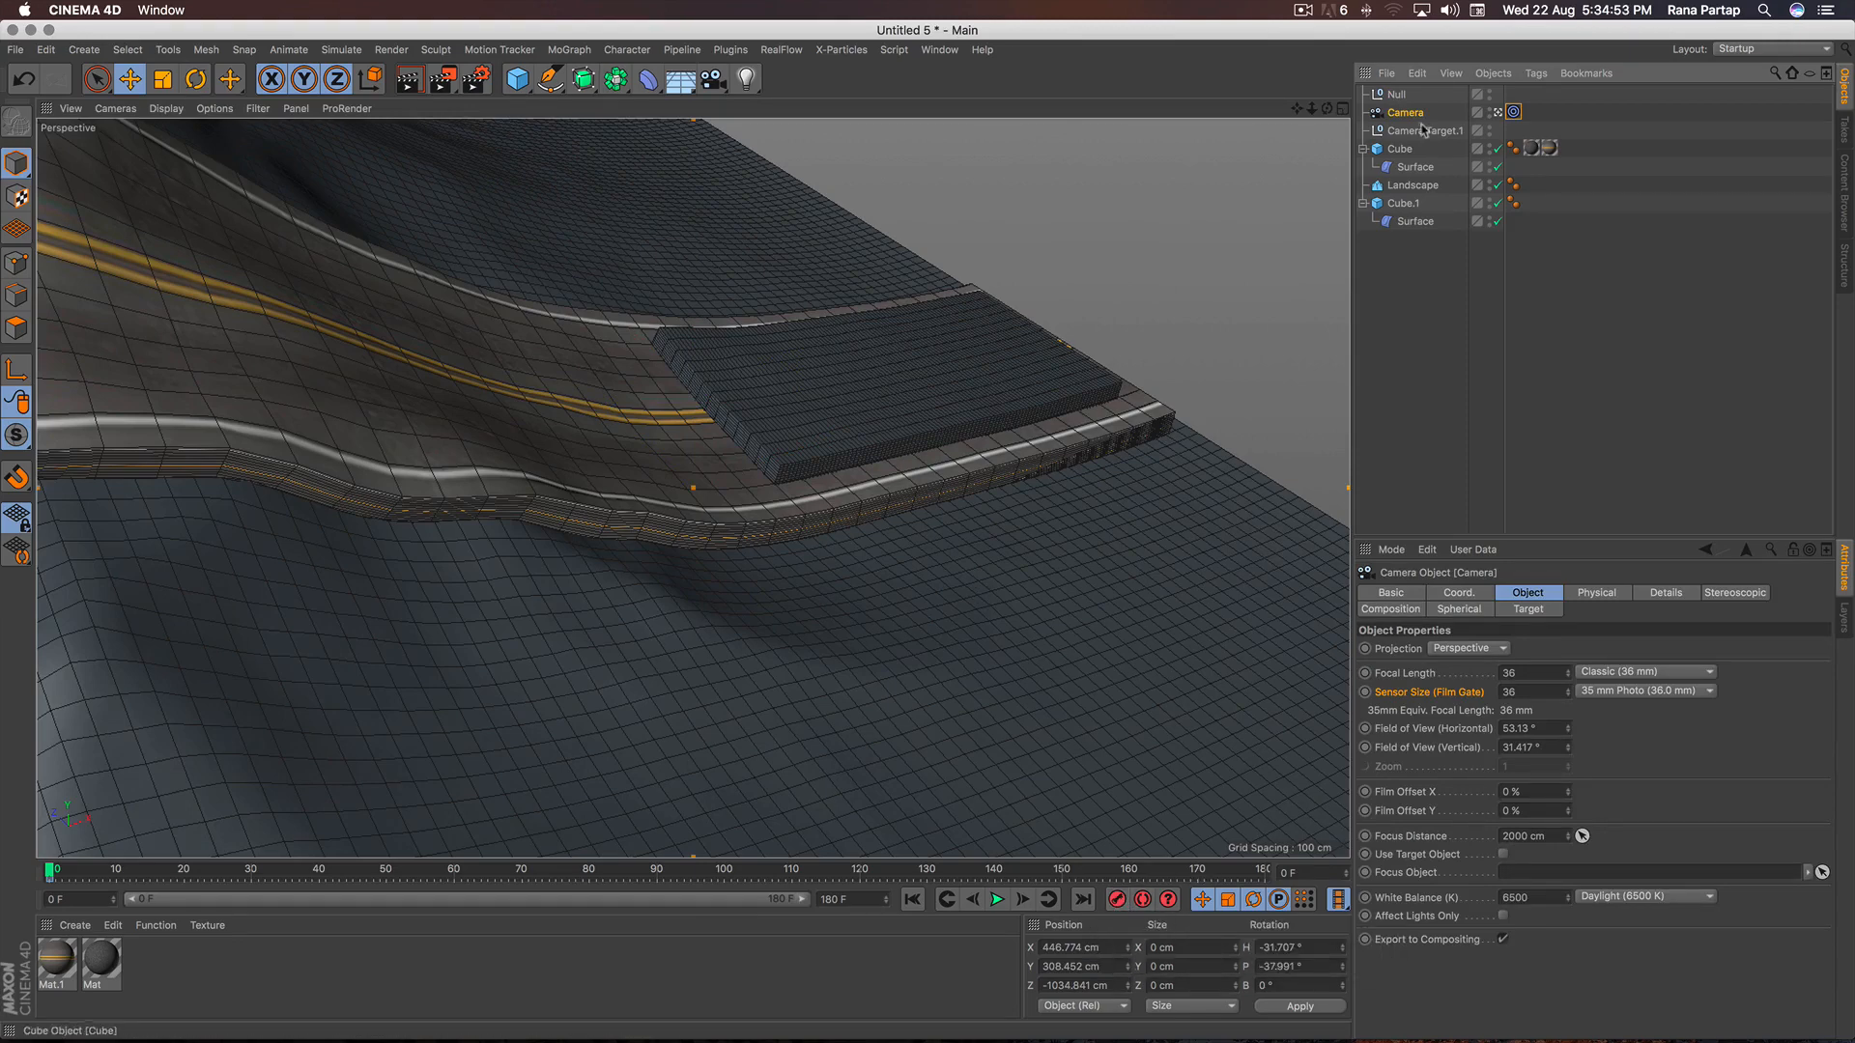
{"action": "left_click", "coordinate": [1398, 95]}
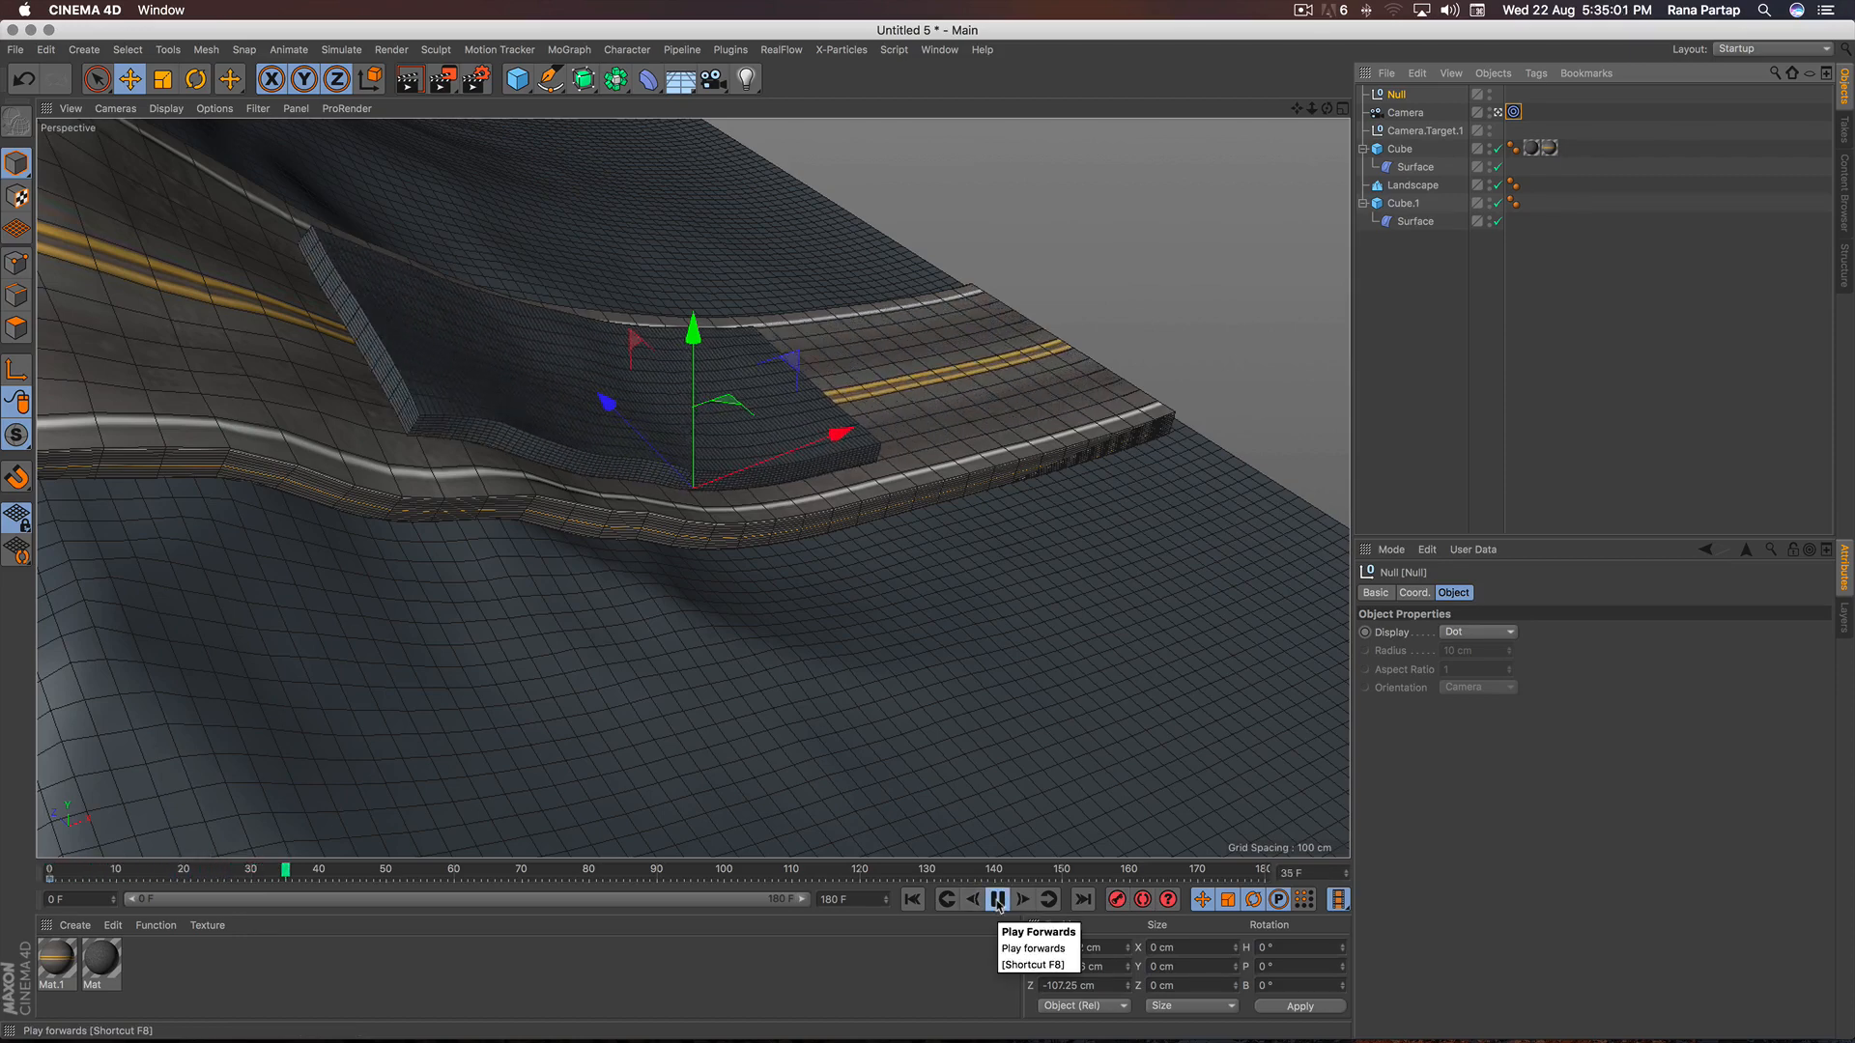
Go to frame 160, pull the camera back to about X -871, Y 1028, Z -1906 cm, and keyframe it.
{"action": "left_click", "coordinate": [998, 899]}
{"action": "left_click", "coordinate": [1128, 873]}
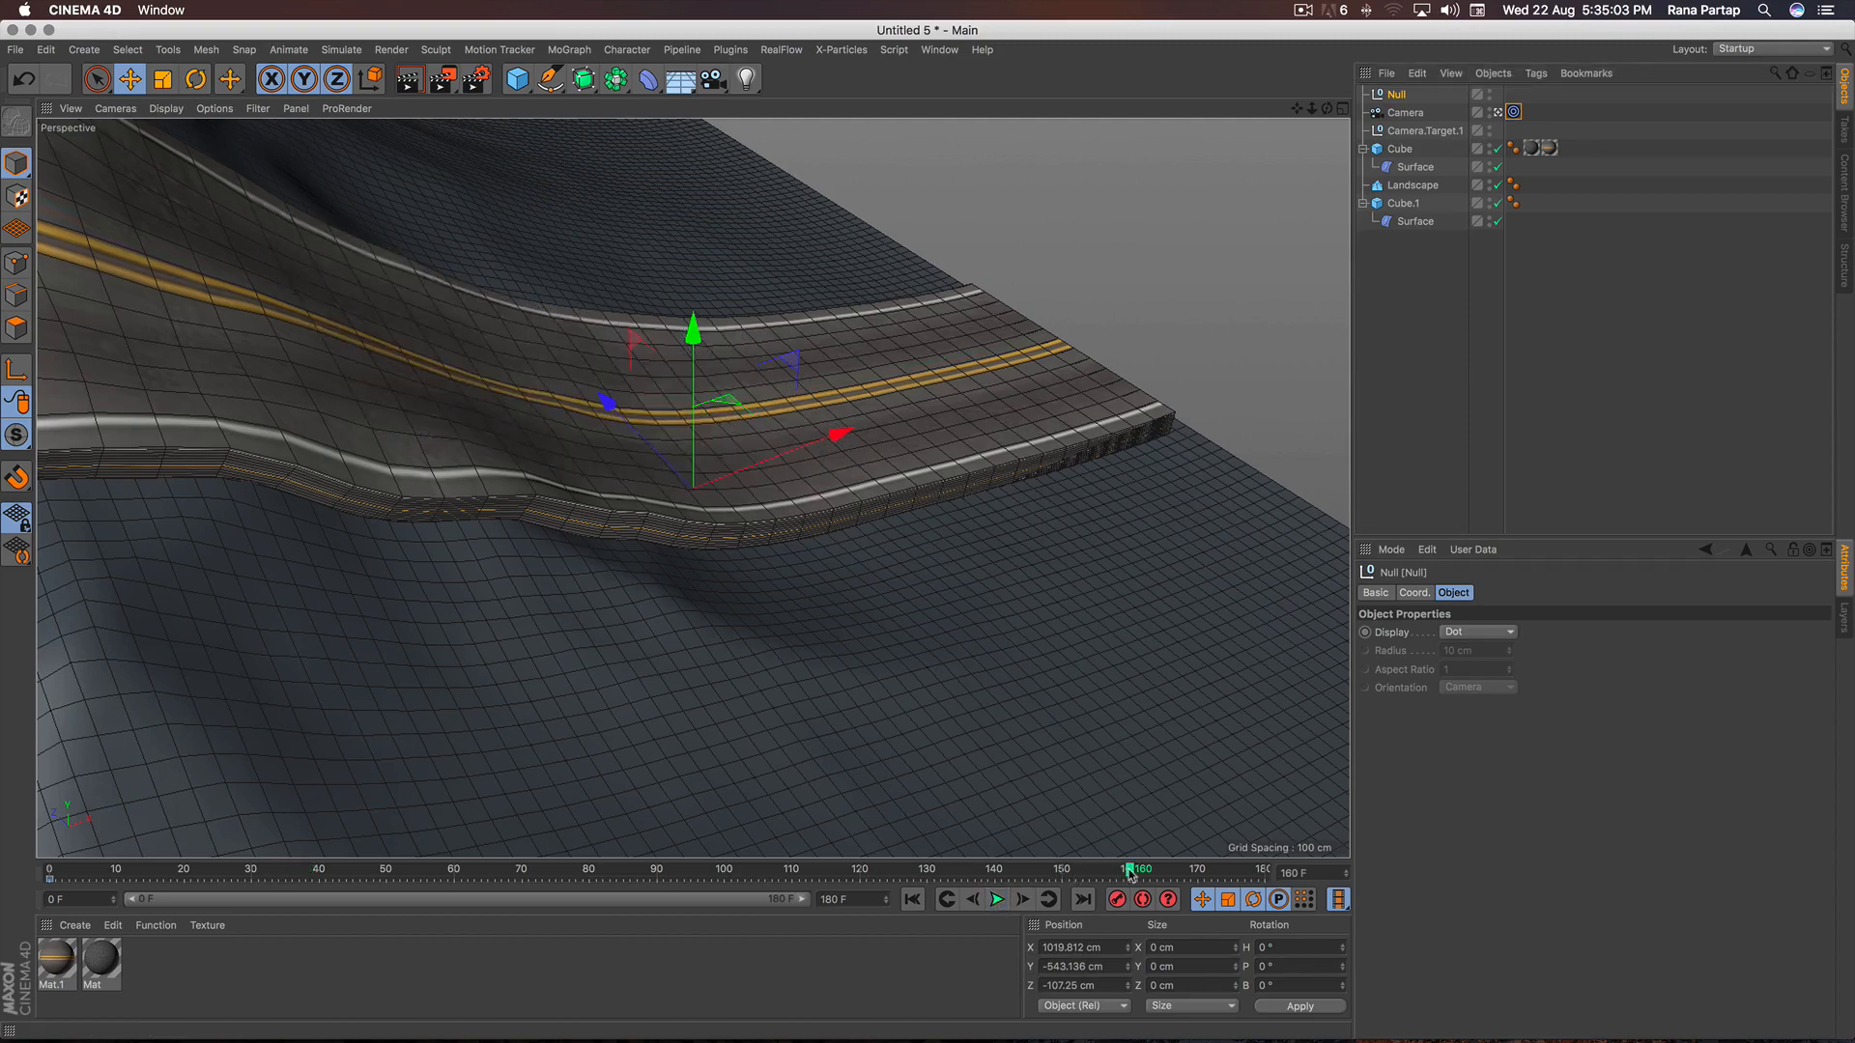
{"action": "left_click", "coordinate": [1419, 114]}
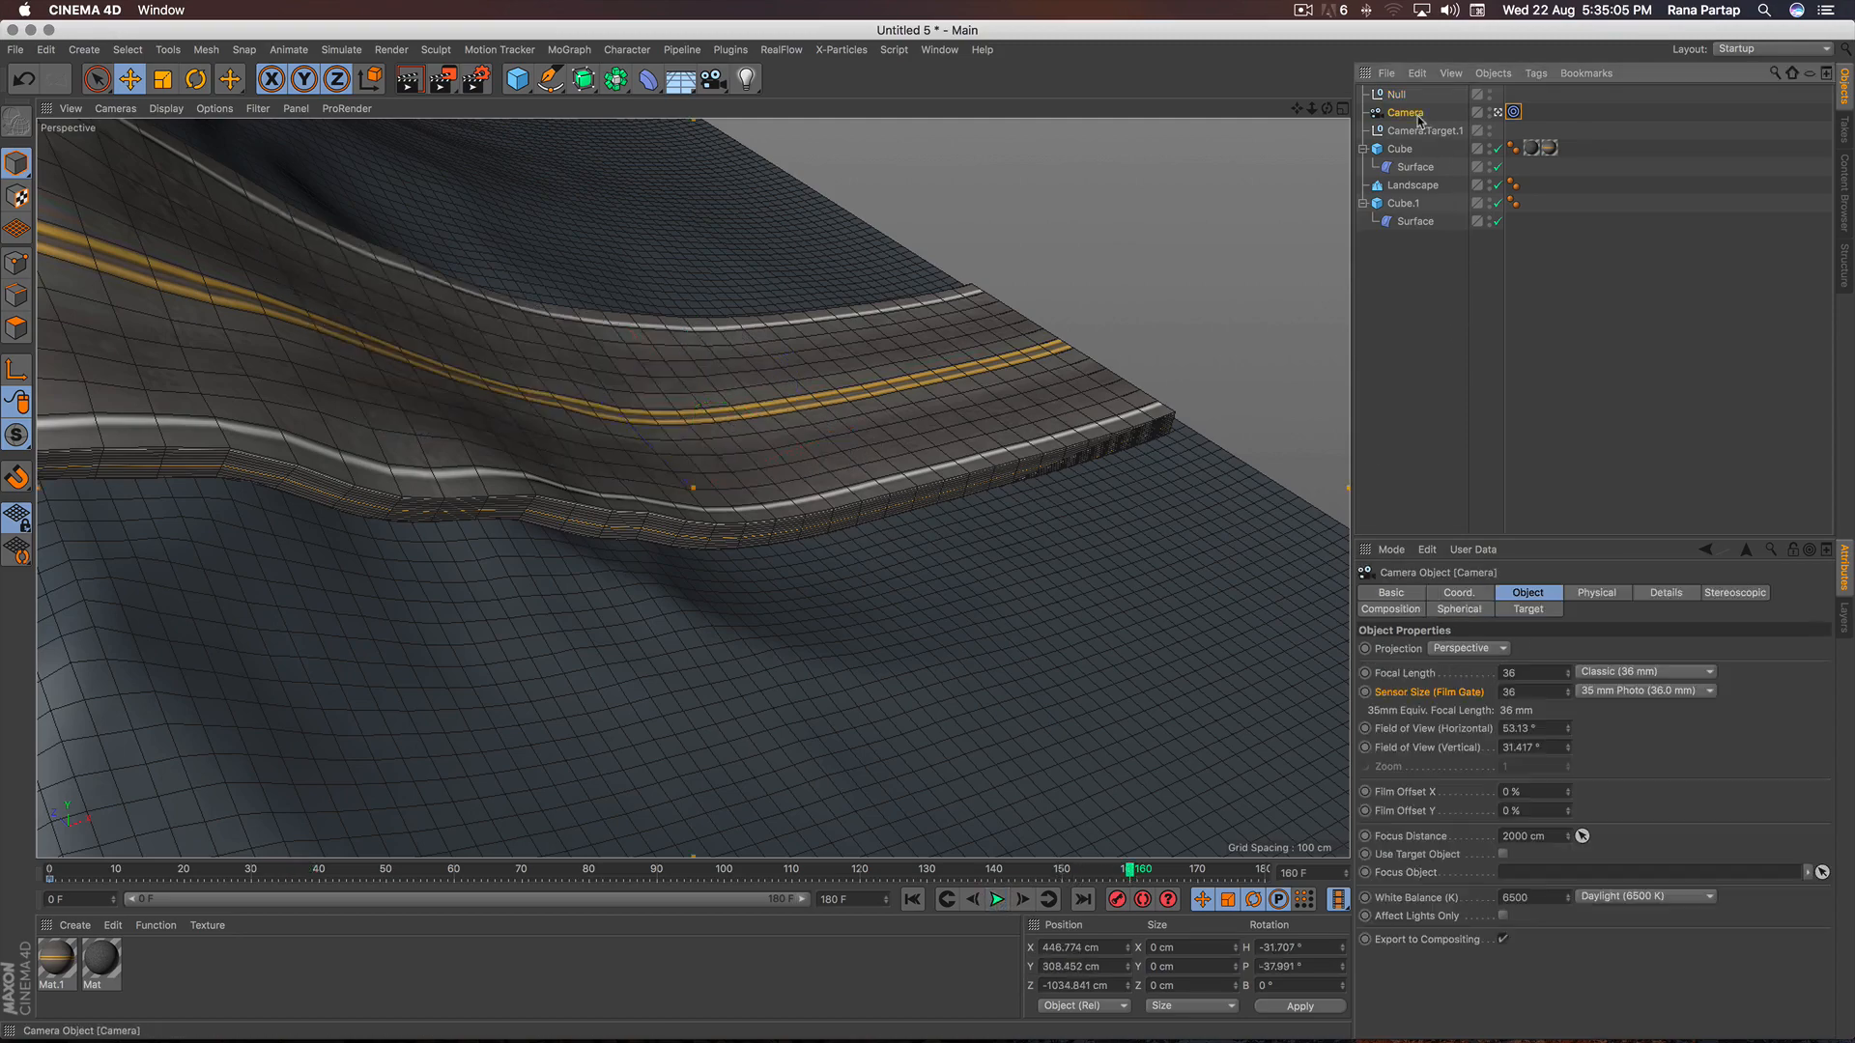
{"action": "right_click_drag", "start_coordinate": [691, 423], "coordinate": [609, 619], "text": "alt"}
{"action": "left_click_drag", "start_coordinate": [417, 564], "coordinate": [838, 410], "text": "alt"}
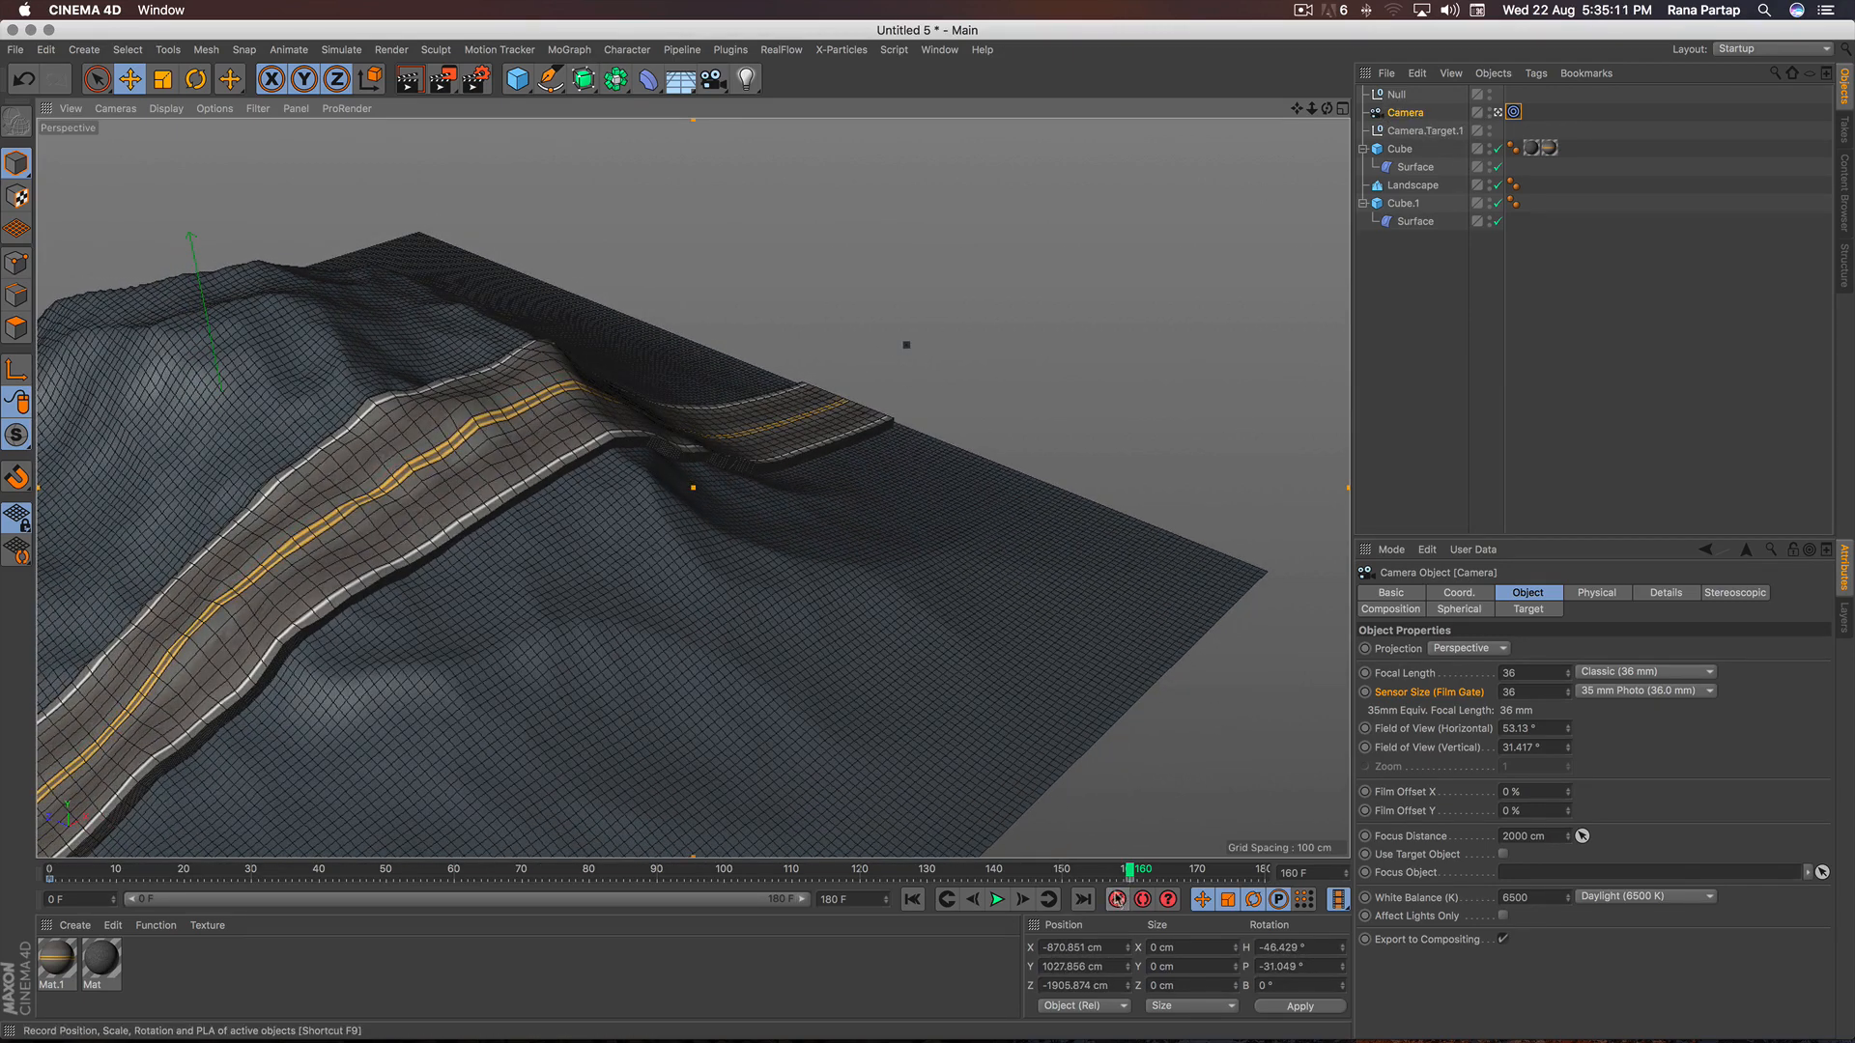
Try to move the Null along the road to the block's end position at frame 160, lowering it to about Y -596 cm.
{"action": "left_click", "coordinate": [1399, 95]}
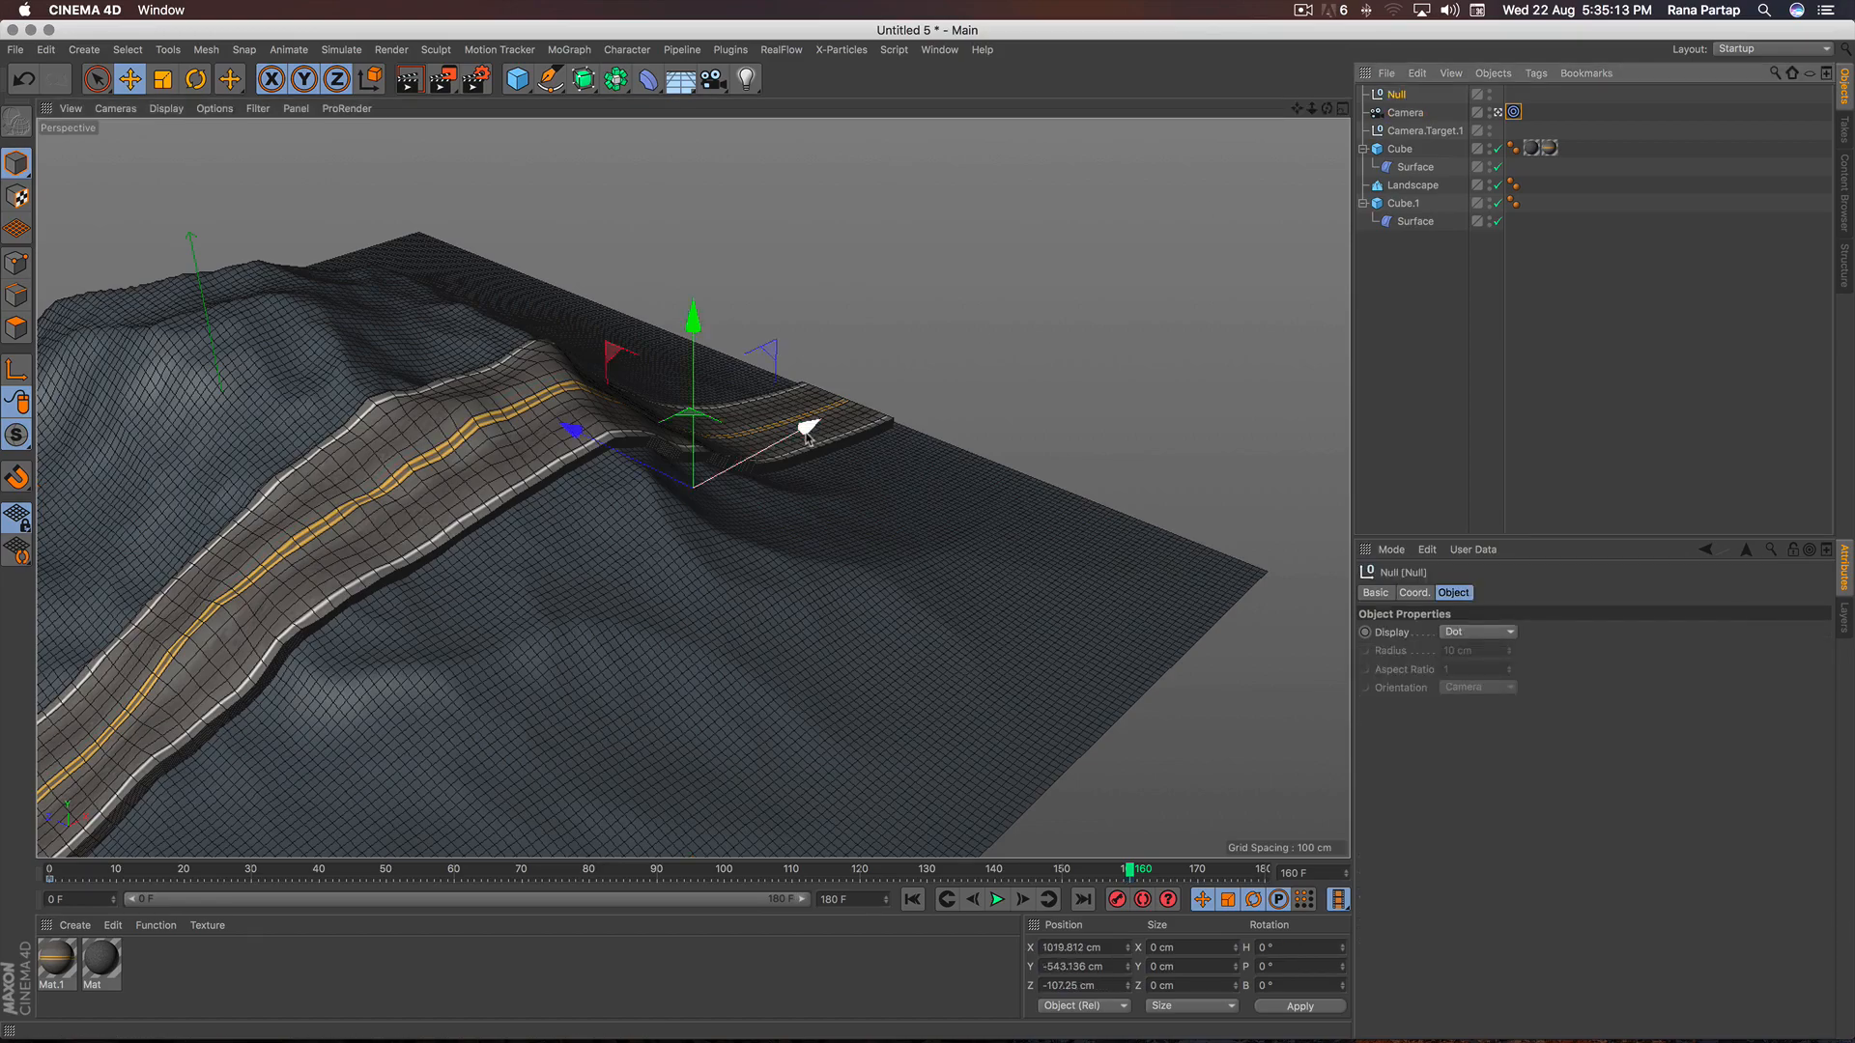
{"action": "left_click_drag", "start_coordinate": [807, 434], "coordinate": [1, 788]}
{"action": "left_click_drag", "start_coordinate": [693, 358], "coordinate": [570, 479]}
{"action": "right_click_drag", "start_coordinate": [569, 478], "coordinate": [598, 338], "text": "alt"}
{"action": "left_click_drag", "start_coordinate": [776, 494], "coordinate": [571, 525]}
{"action": "left_click_drag", "start_coordinate": [798, 432], "coordinate": [1070, 282]}
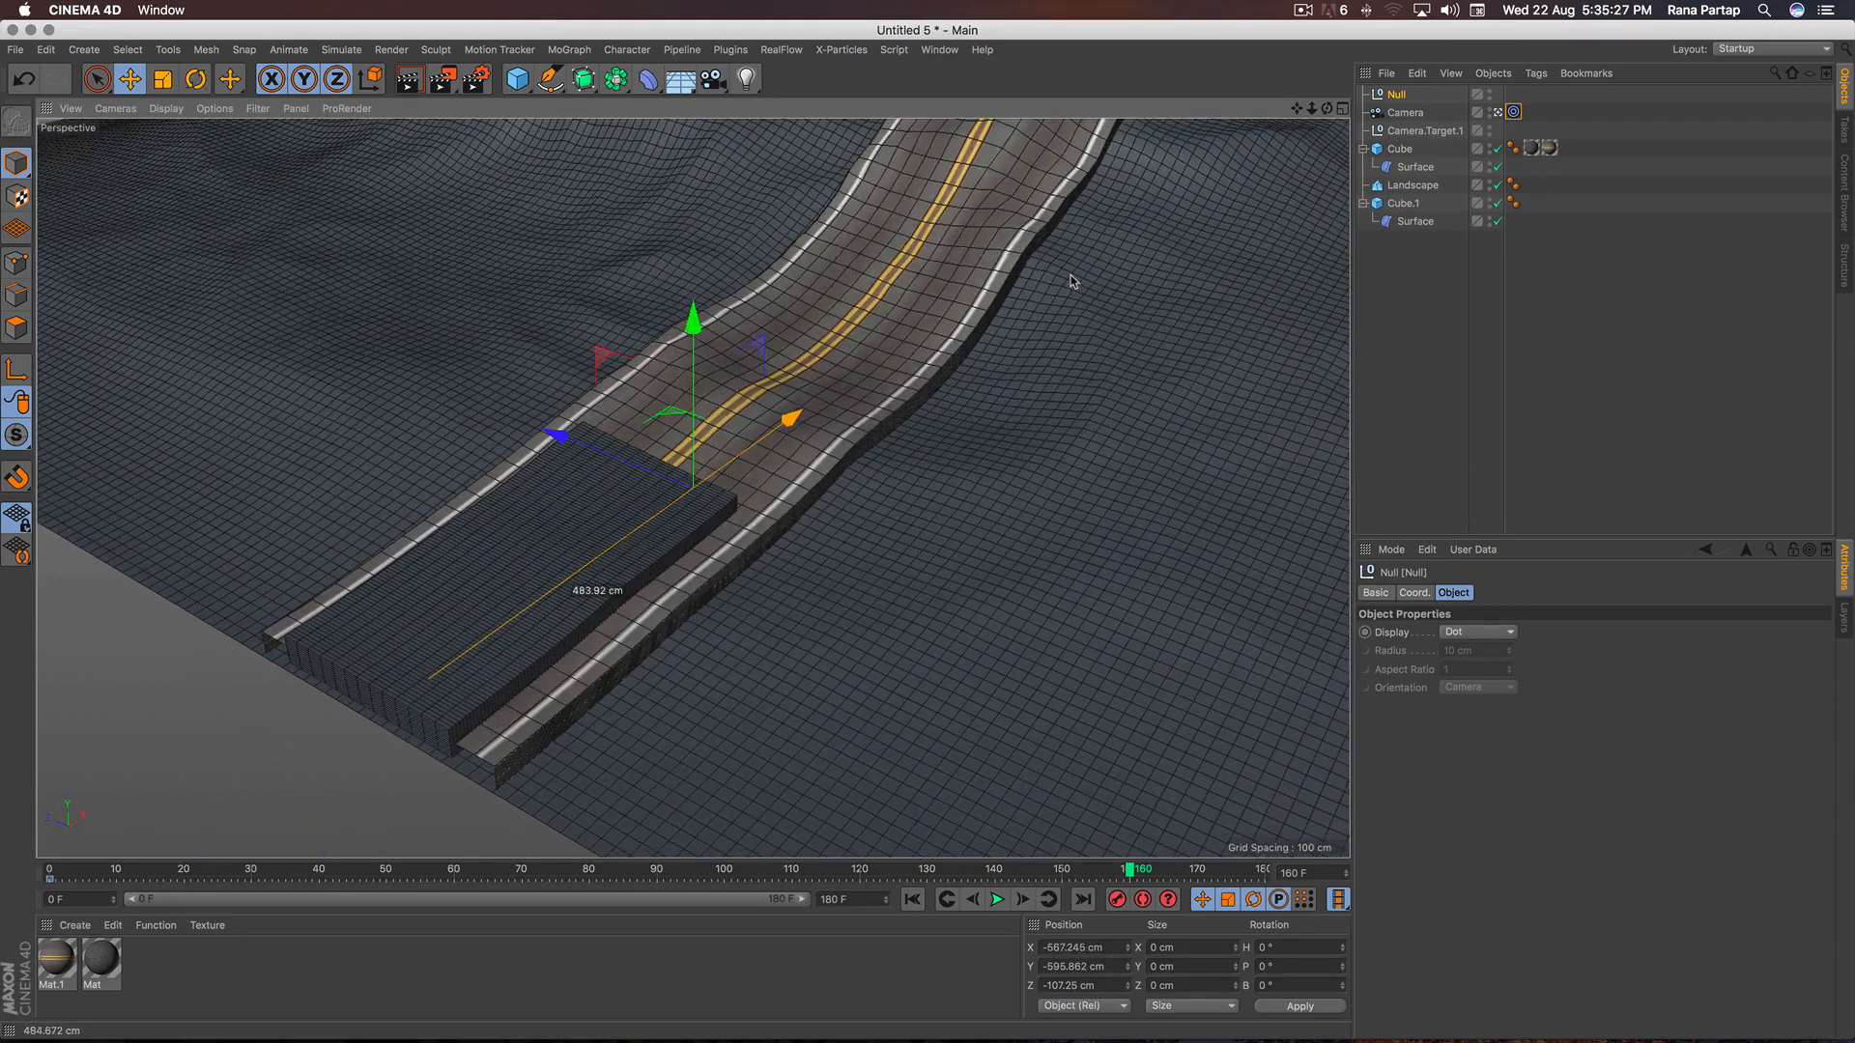
Keyframe the camera at frame 160 and pull it back to a wider view of the road and block.
{"action": "left_click", "coordinate": [1407, 114]}
{"action": "left_click", "coordinate": [1121, 905]}
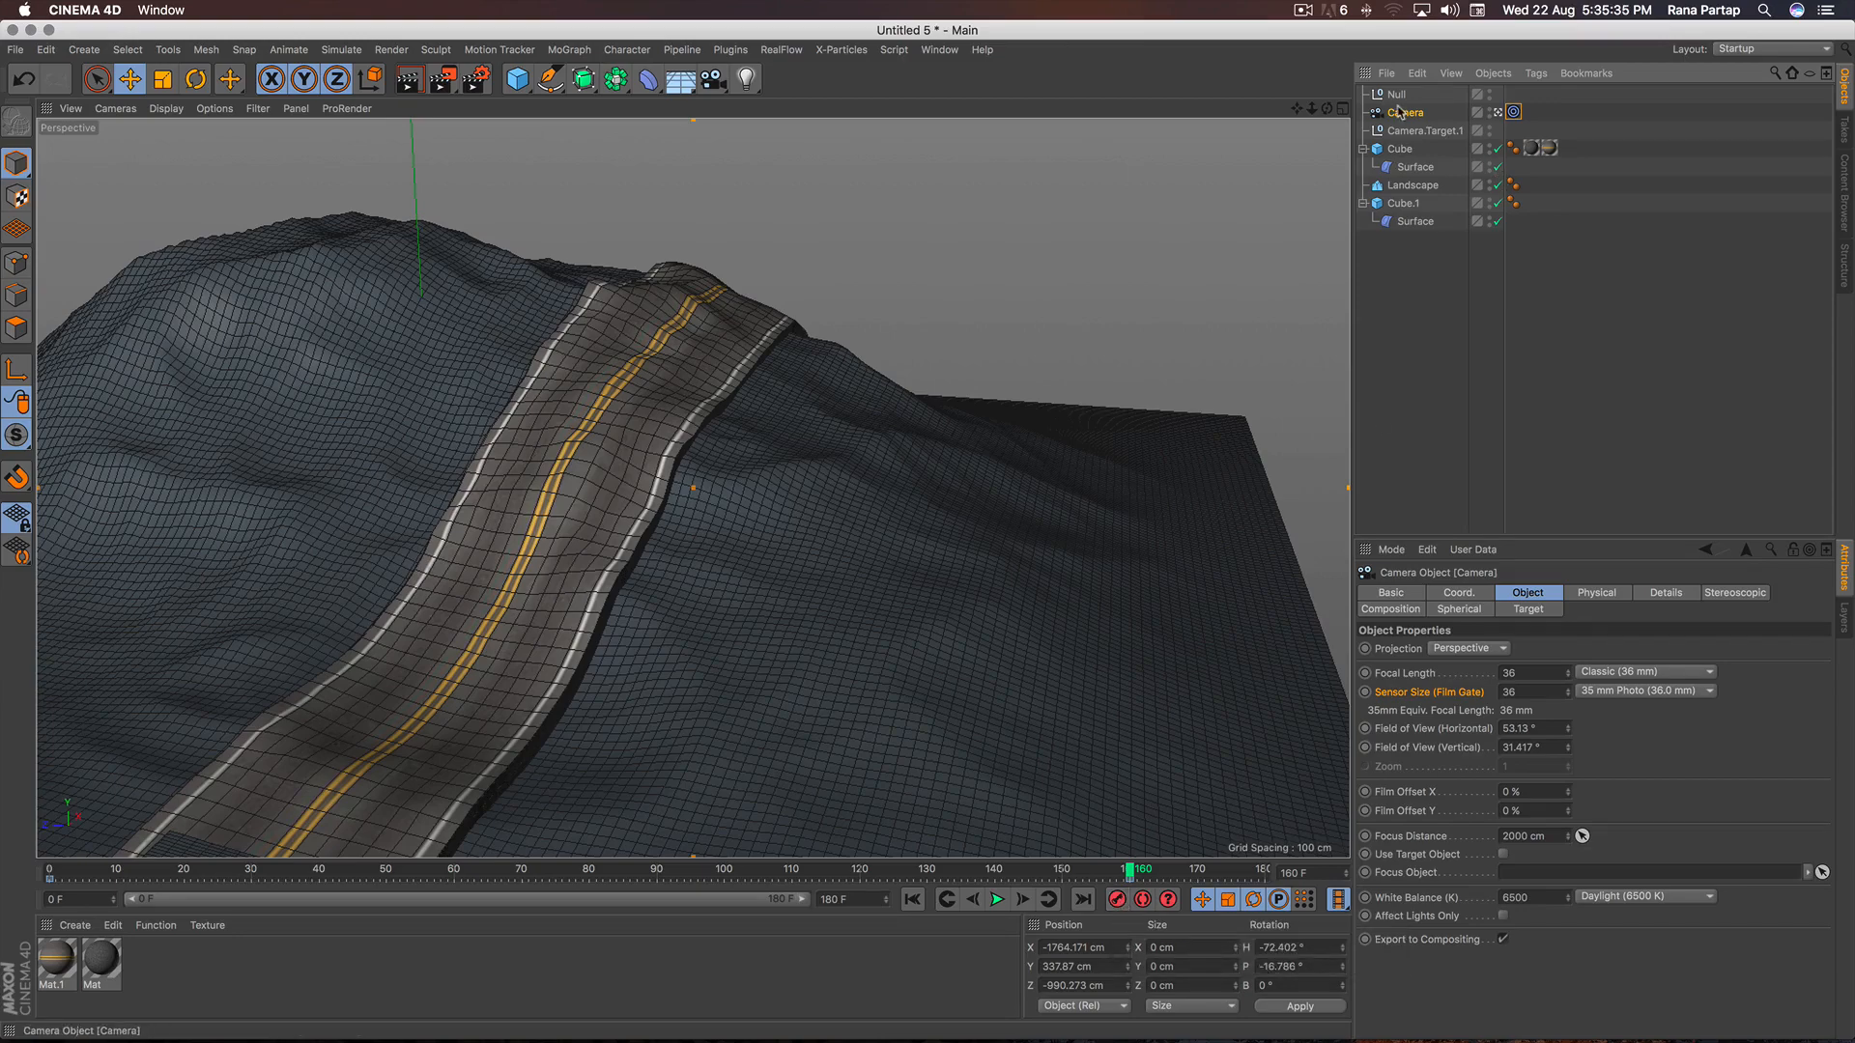
{"action": "left_click_drag", "start_coordinate": [646, 603], "coordinate": [680, 469], "text": "alt"}
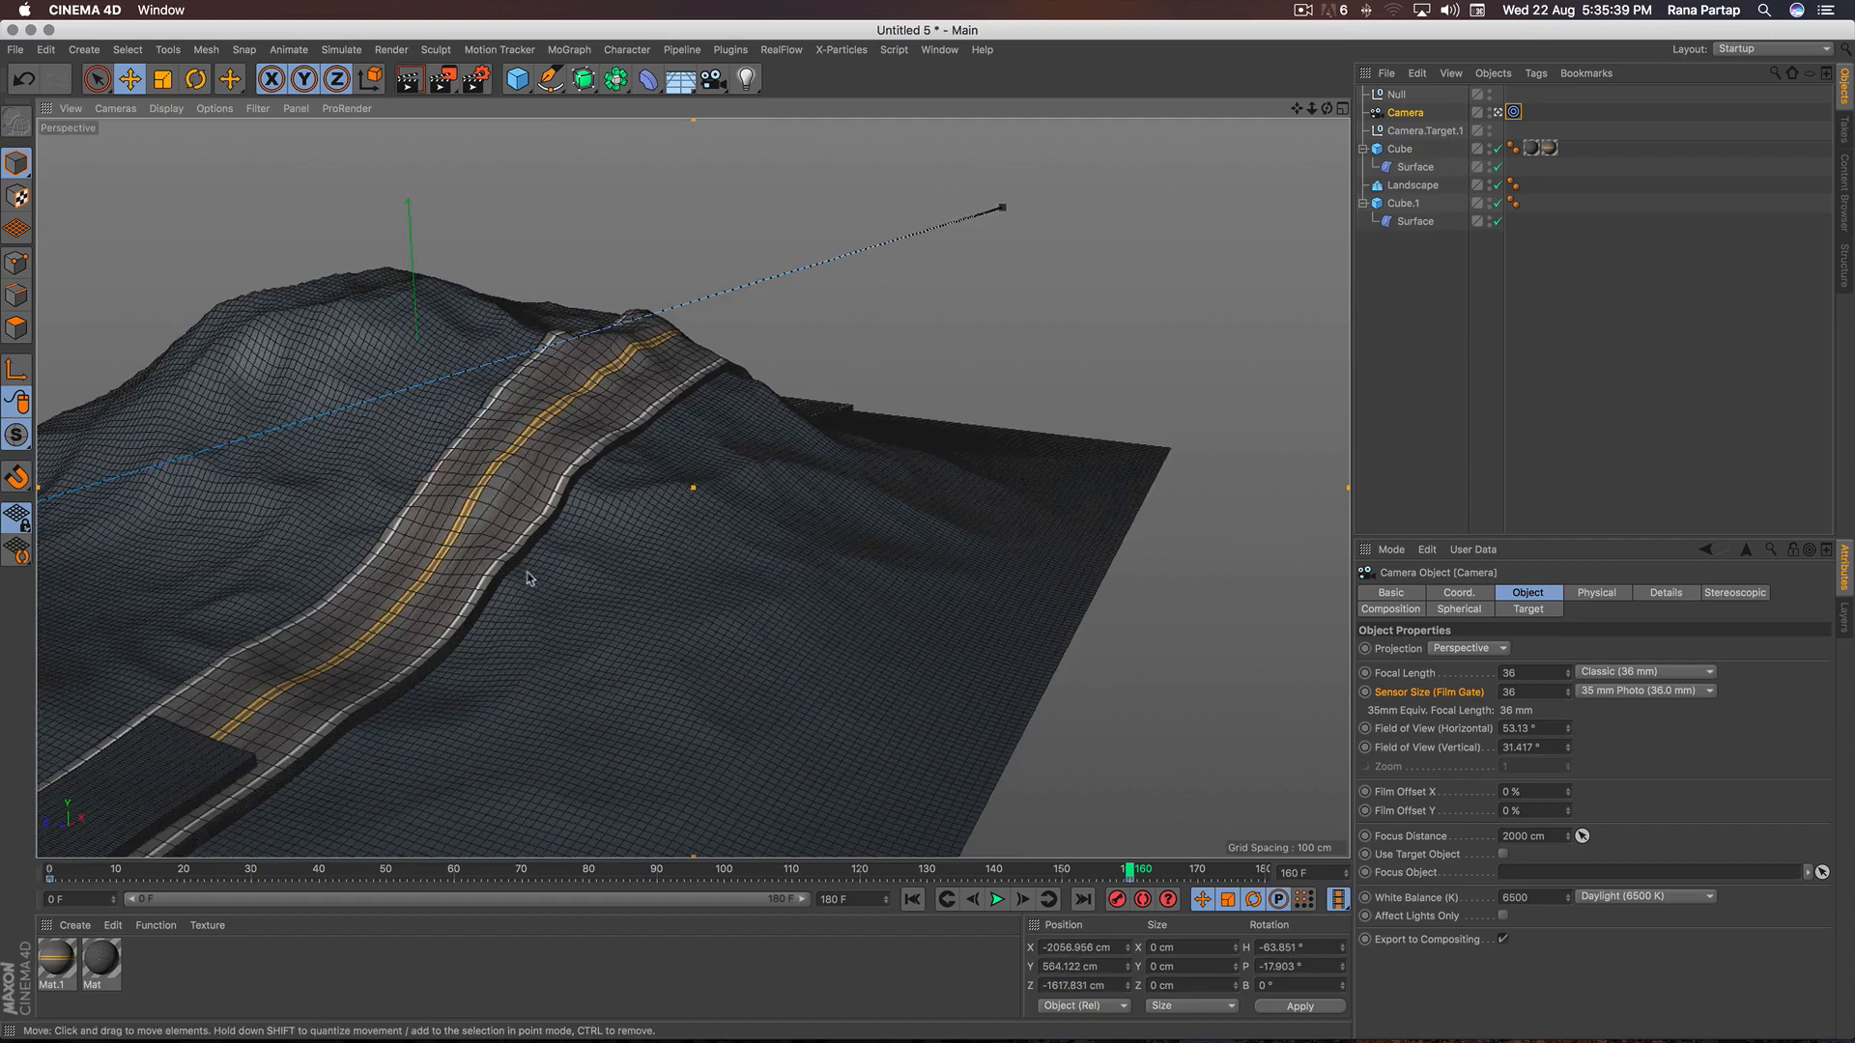
{"action": "right_click_drag", "start_coordinate": [687, 488], "coordinate": [491, 681], "text": "alt"}
{"action": "mouse_move", "coordinate": [1126, 873]}
{"action": "left_mouse_down"}
{"action": "mouse_move", "coordinate": [116, 867]}
{"action": "mouse_move", "coordinate": [660, 904]}
{"action": "mouse_move", "coordinate": [1131, 883]}
{"action": "left_mouse_up"}
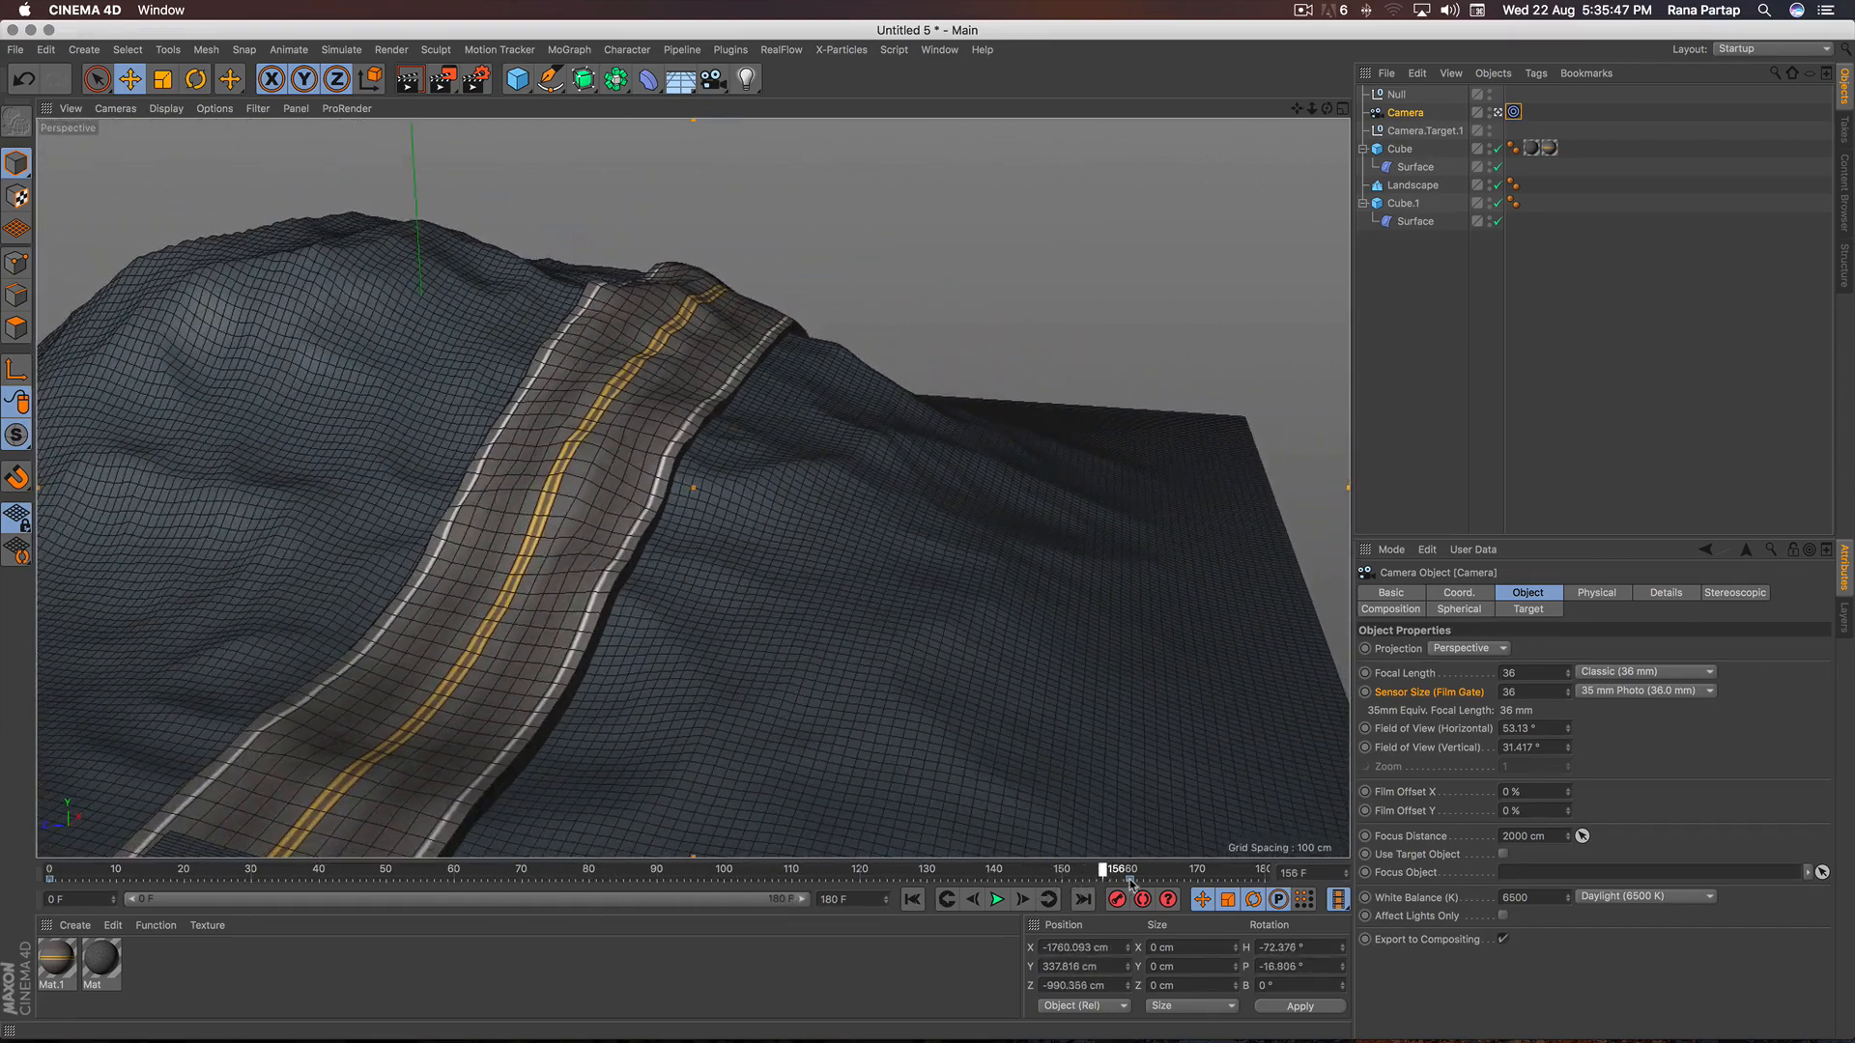
{"action": "left_click_drag", "start_coordinate": [691, 565], "coordinate": [772, 431], "text": "alt"}
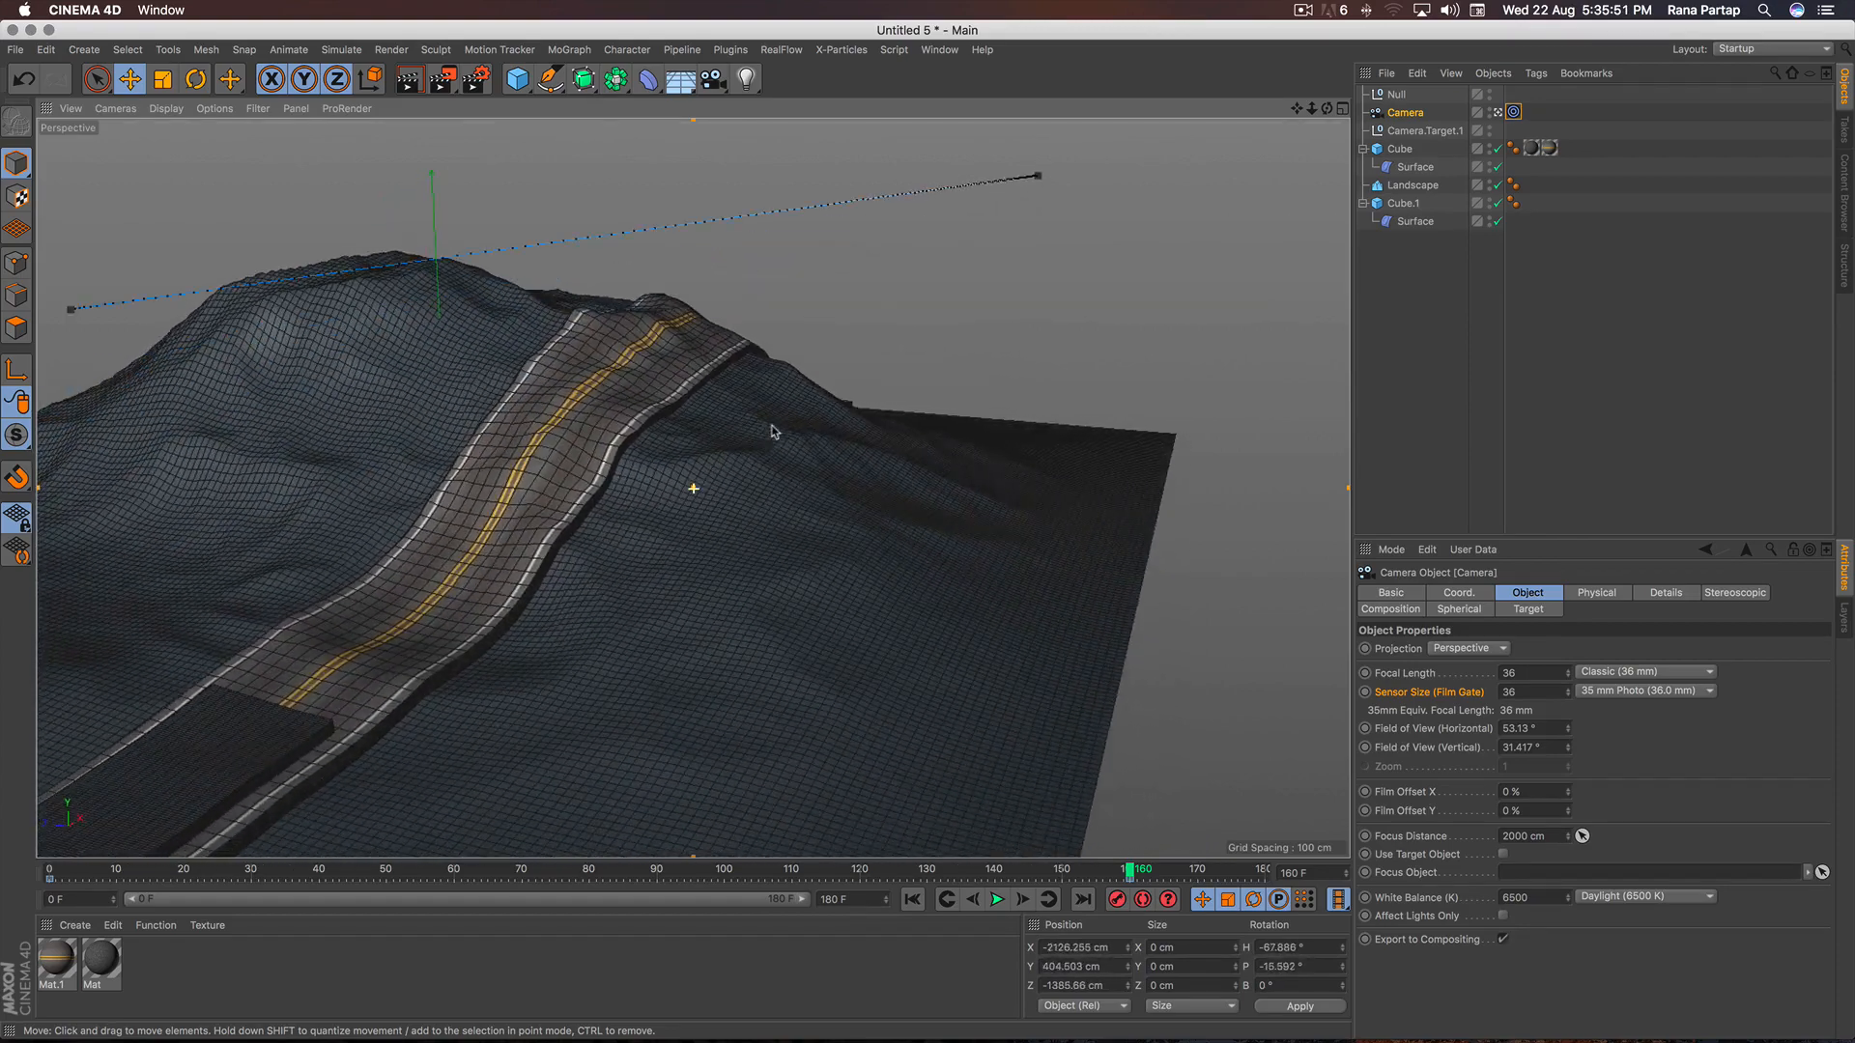
Move the Null down the road to the block's end position, X about -810 cm, and keyframe it at frame 160.
{"action": "left_click", "coordinate": [1401, 96]}
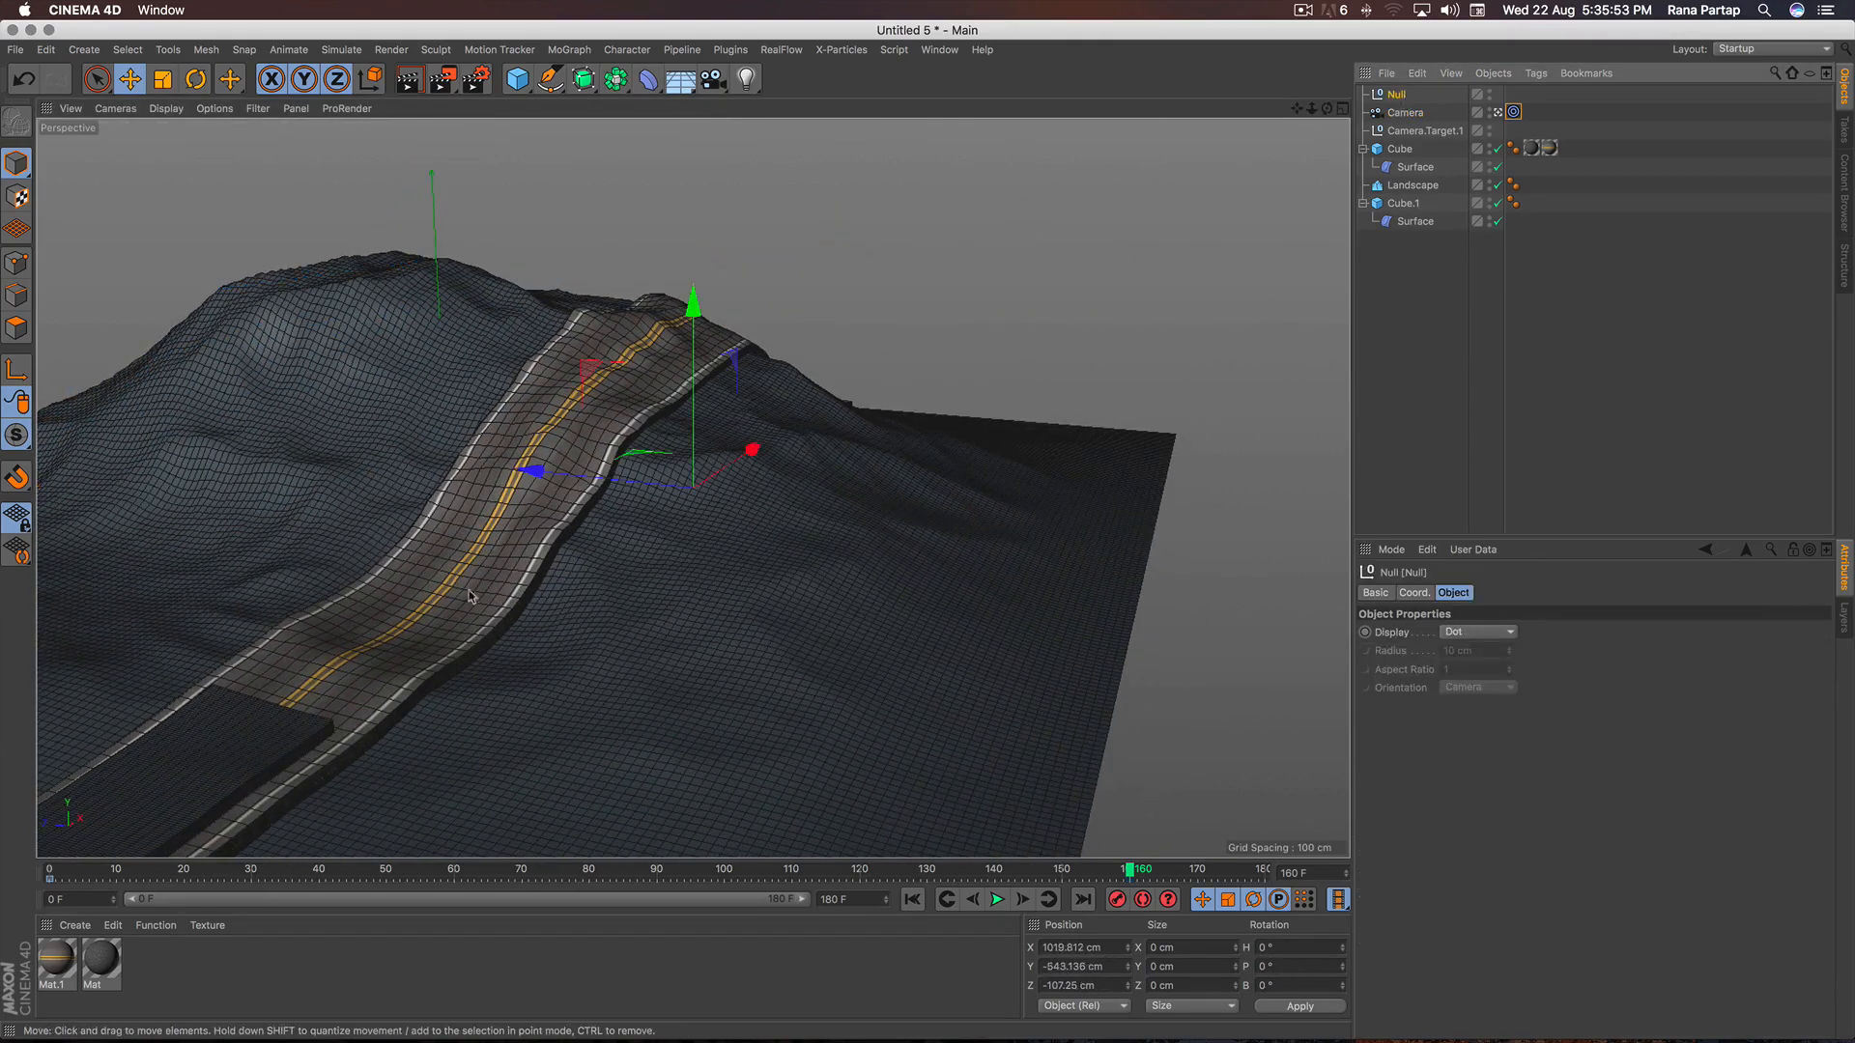
{"action": "left_click_drag", "start_coordinate": [755, 450], "coordinate": [307, 677]}
{"action": "scroll", "coordinate": [712, 456], "scroll_direction": "up", "scroll_amount": 5}
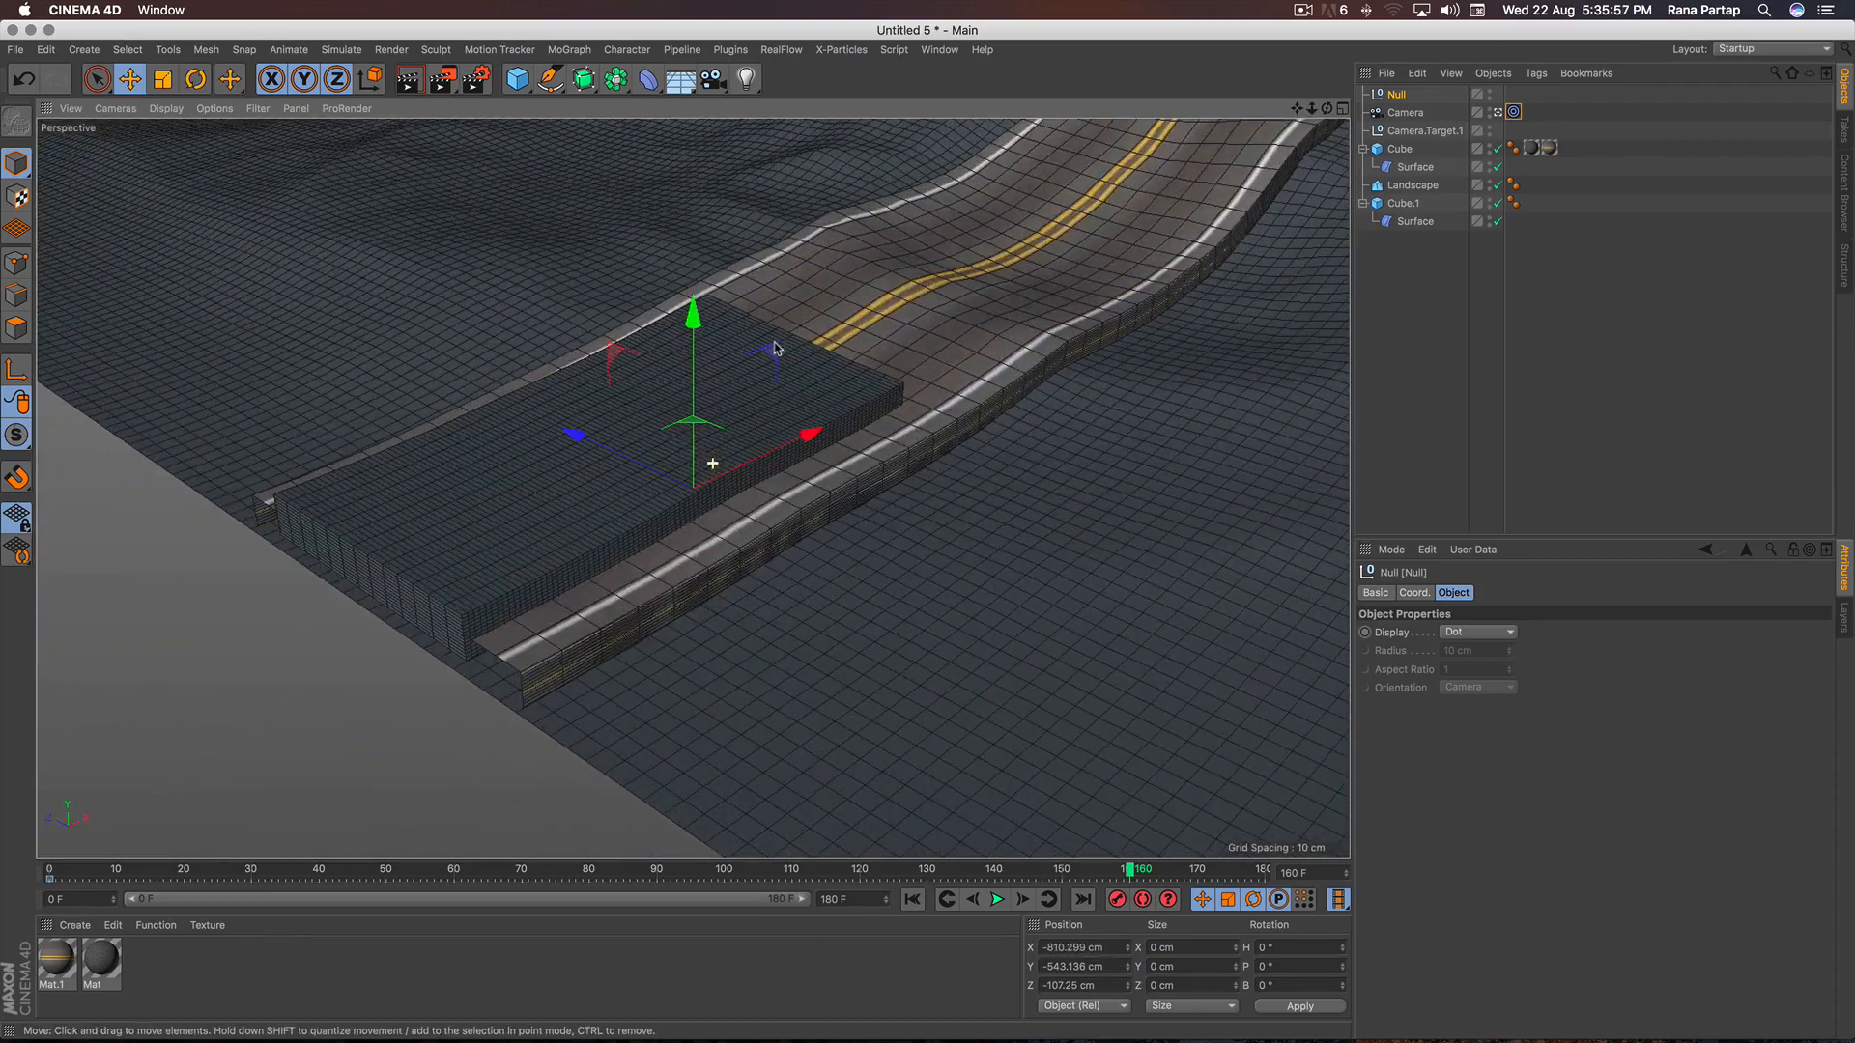
{"action": "scroll", "coordinate": [677, 473], "scroll_direction": "down", "scroll_amount": 5}
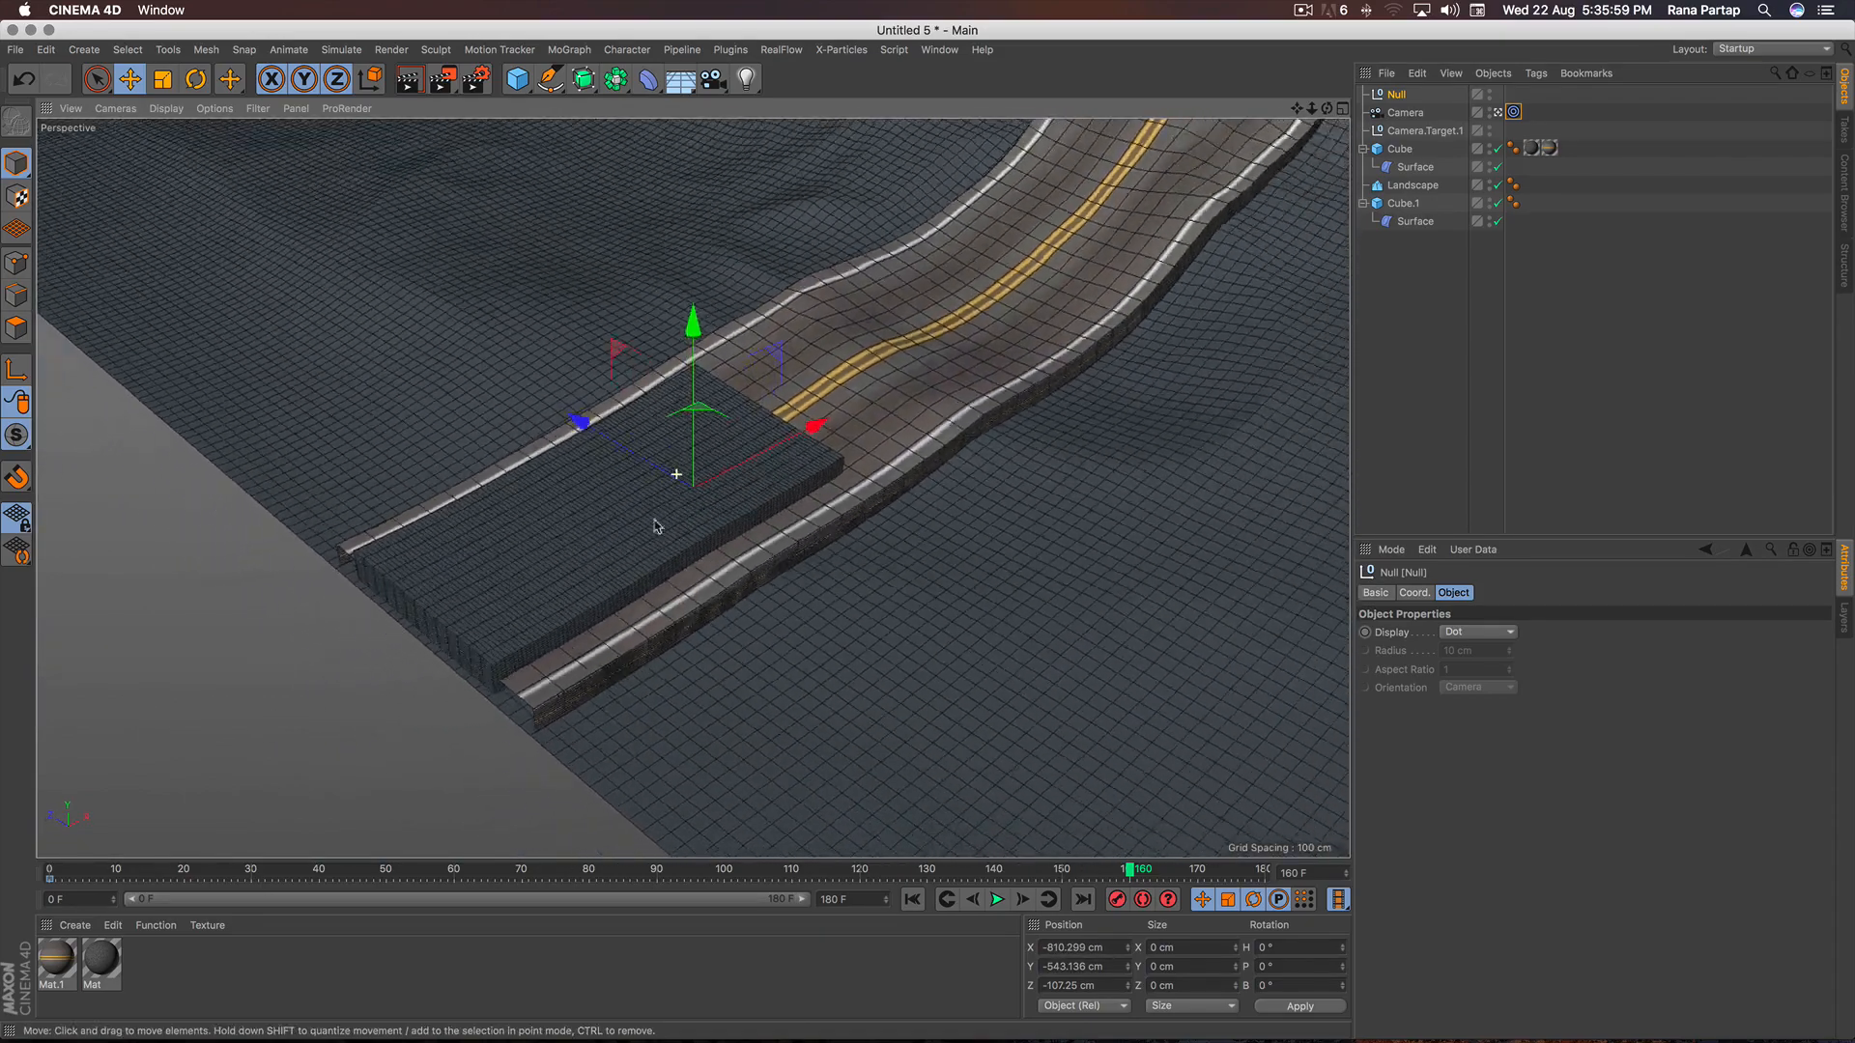
{"action": "mouse_move", "coordinate": [681, 487]}
{"action": "left_mouse_down", "text": "alt"}
{"action": "mouse_move", "coordinate": [632, 559]}
{"action": "mouse_move", "coordinate": [686, 479]}
{"action": "left_mouse_up", "text": "alt"}
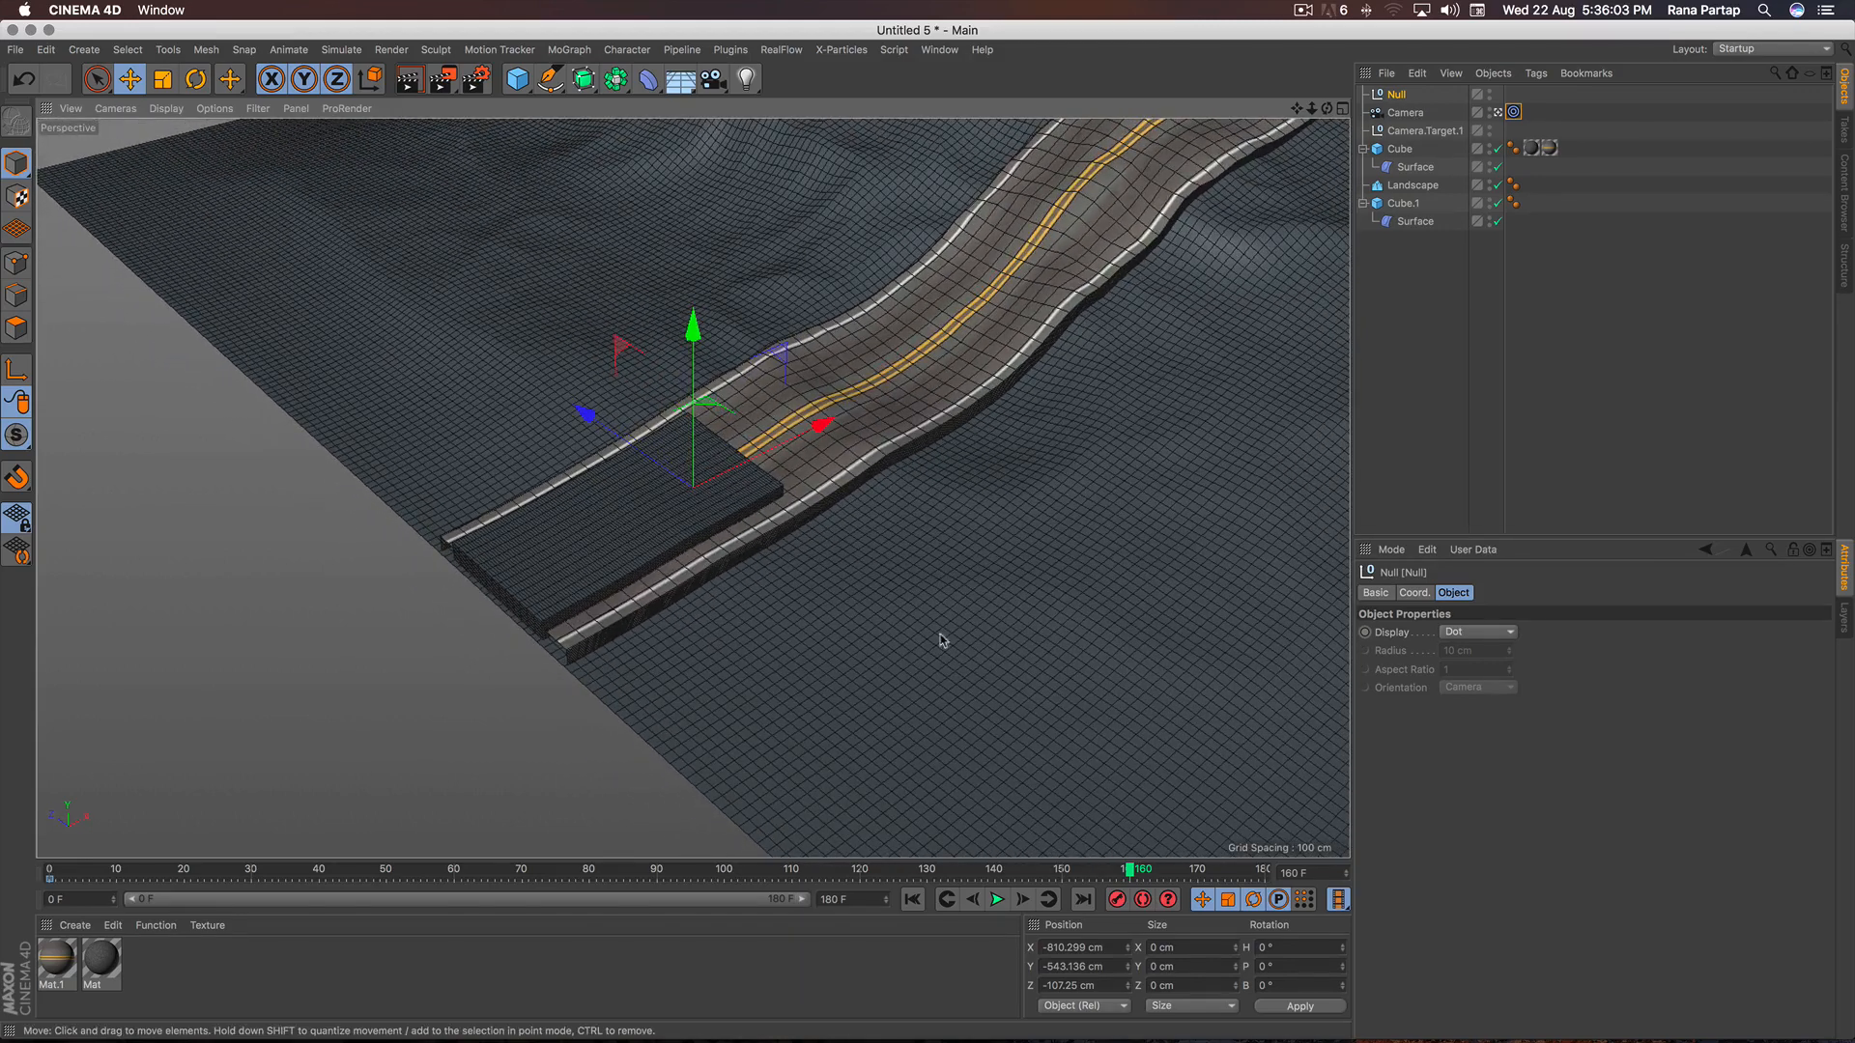
{"action": "left_click", "coordinate": [1120, 902]}
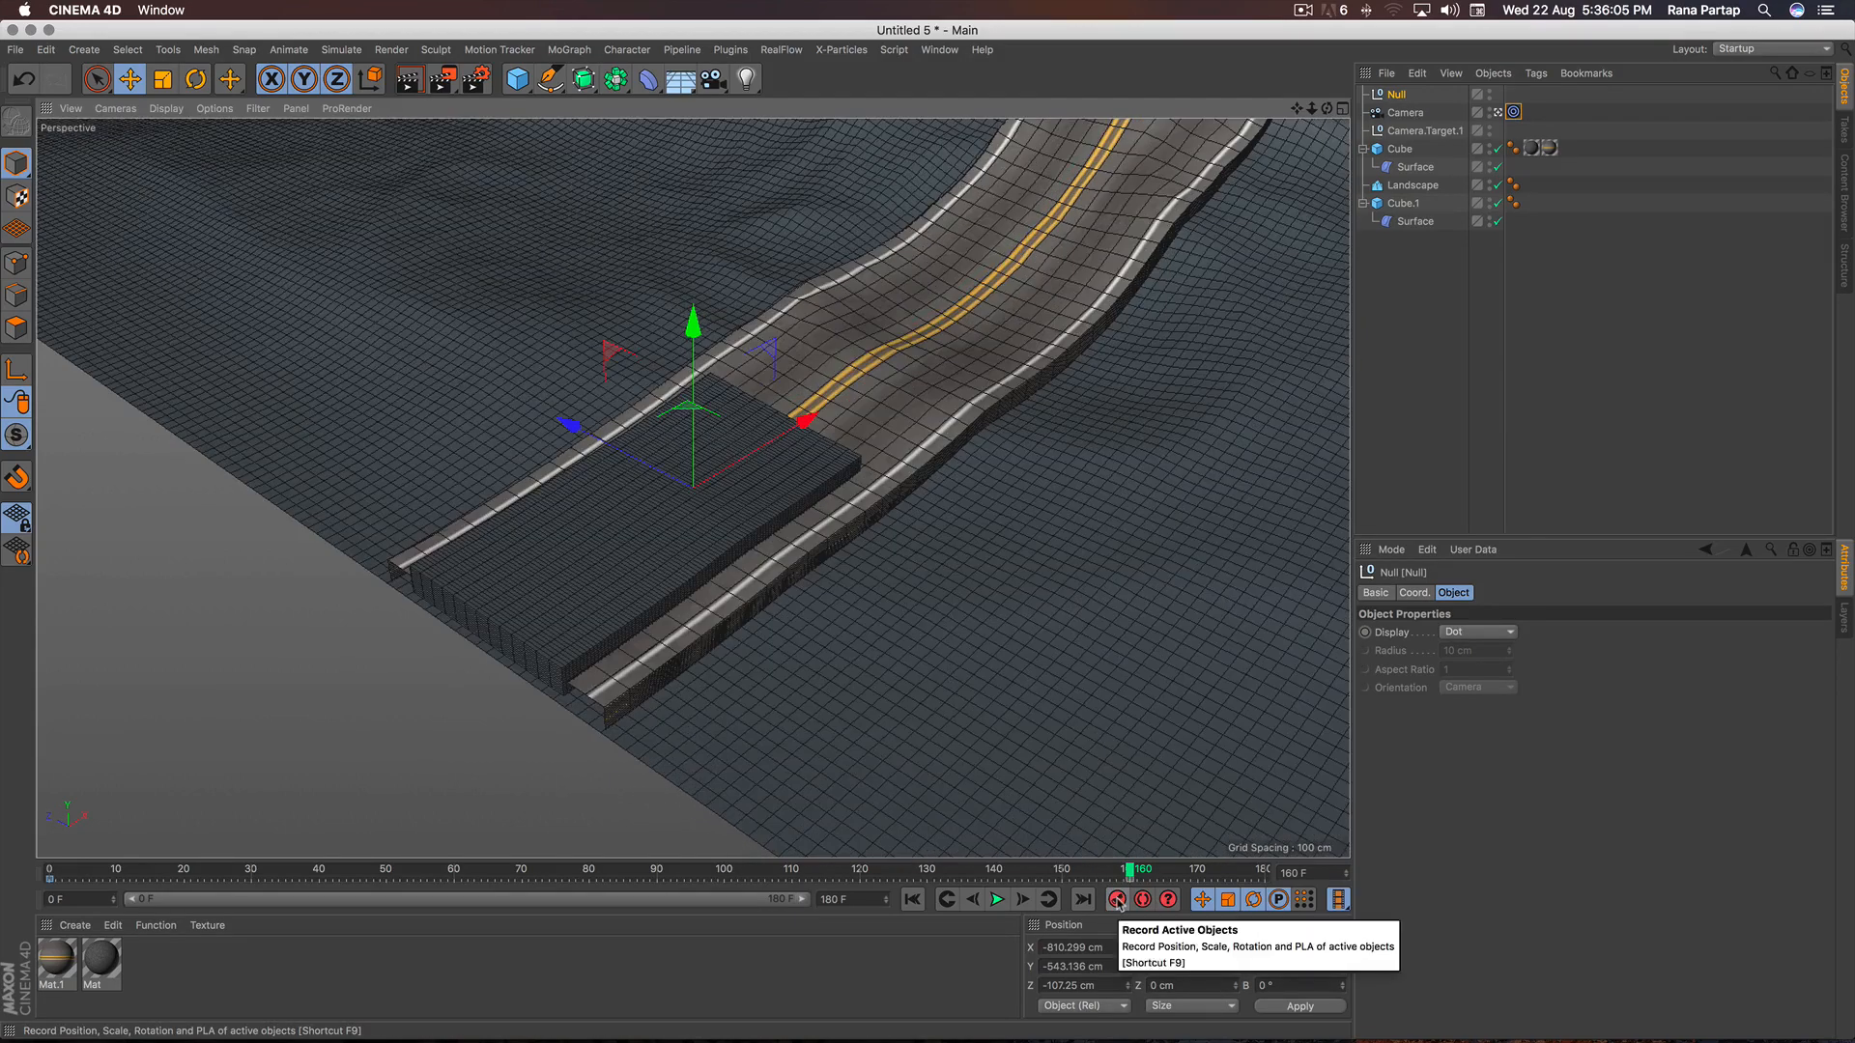
{"action": "left_click_drag", "start_coordinate": [758, 529], "coordinate": [742, 591], "text": "alt"}
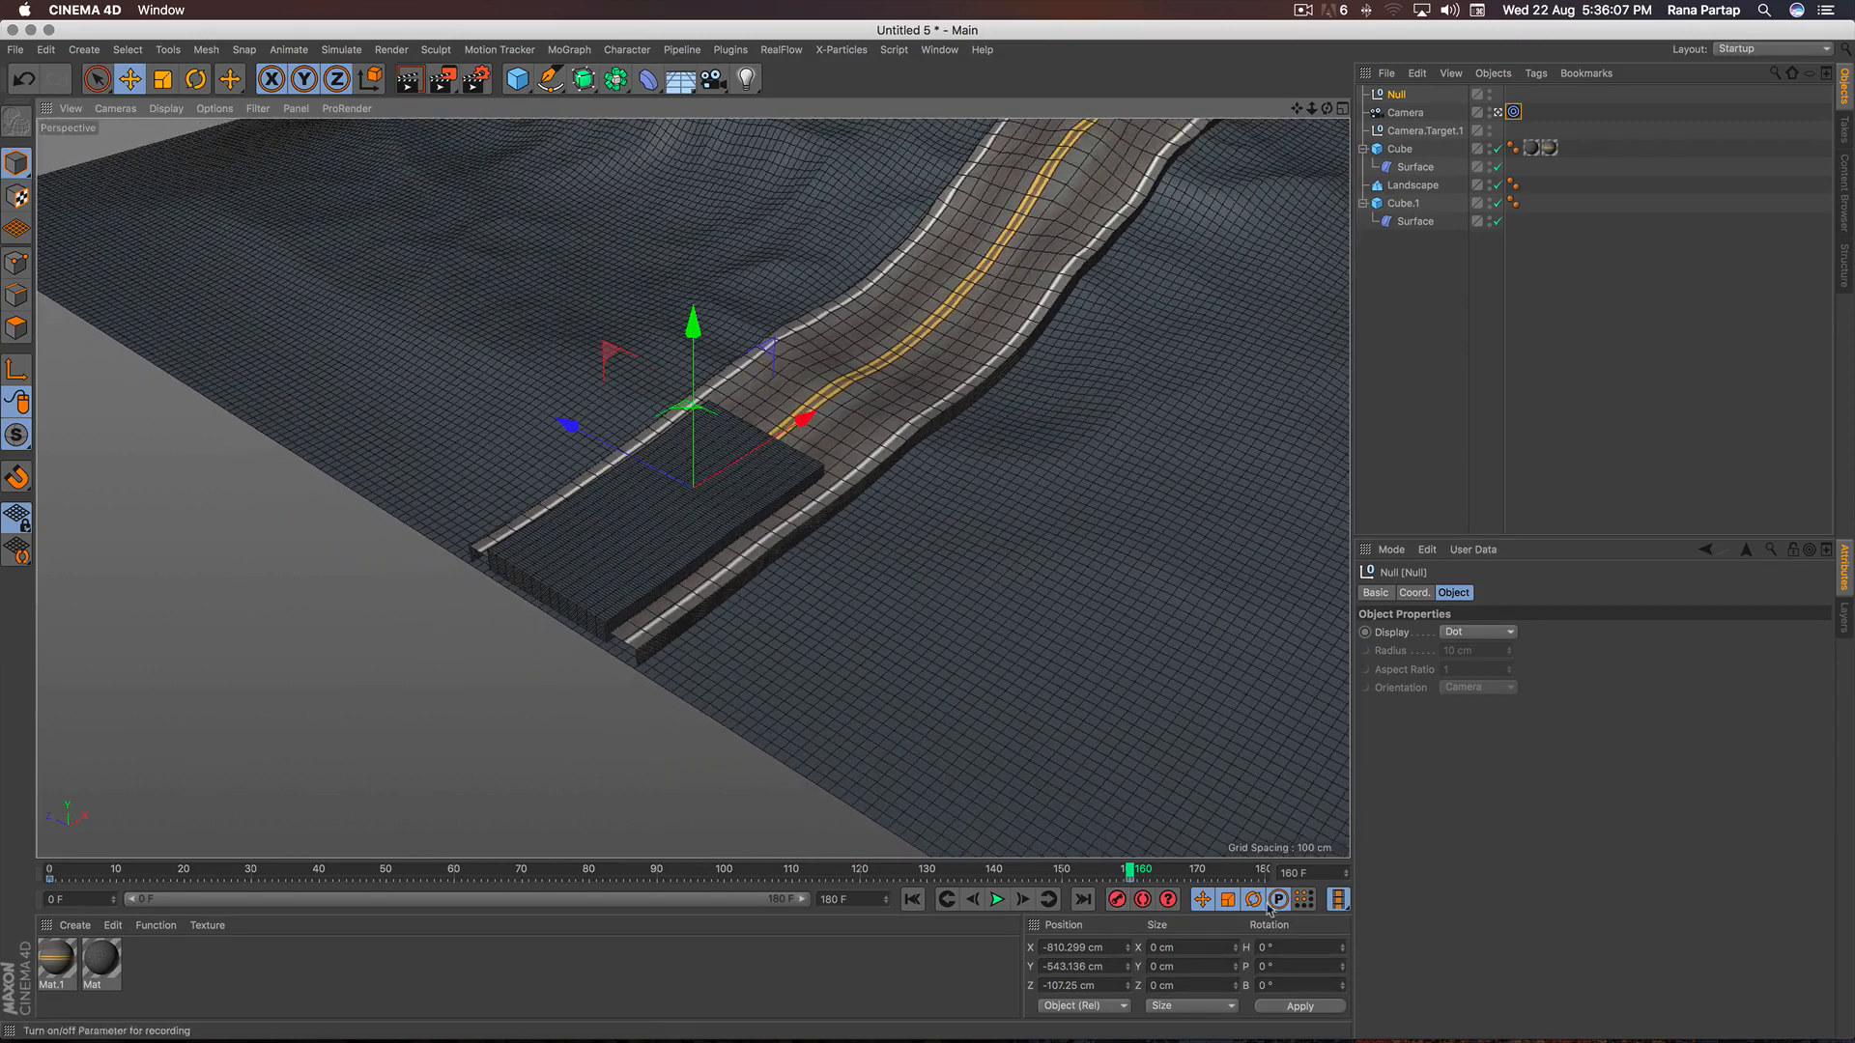
{"action": "left_click", "coordinate": [1133, 903]}
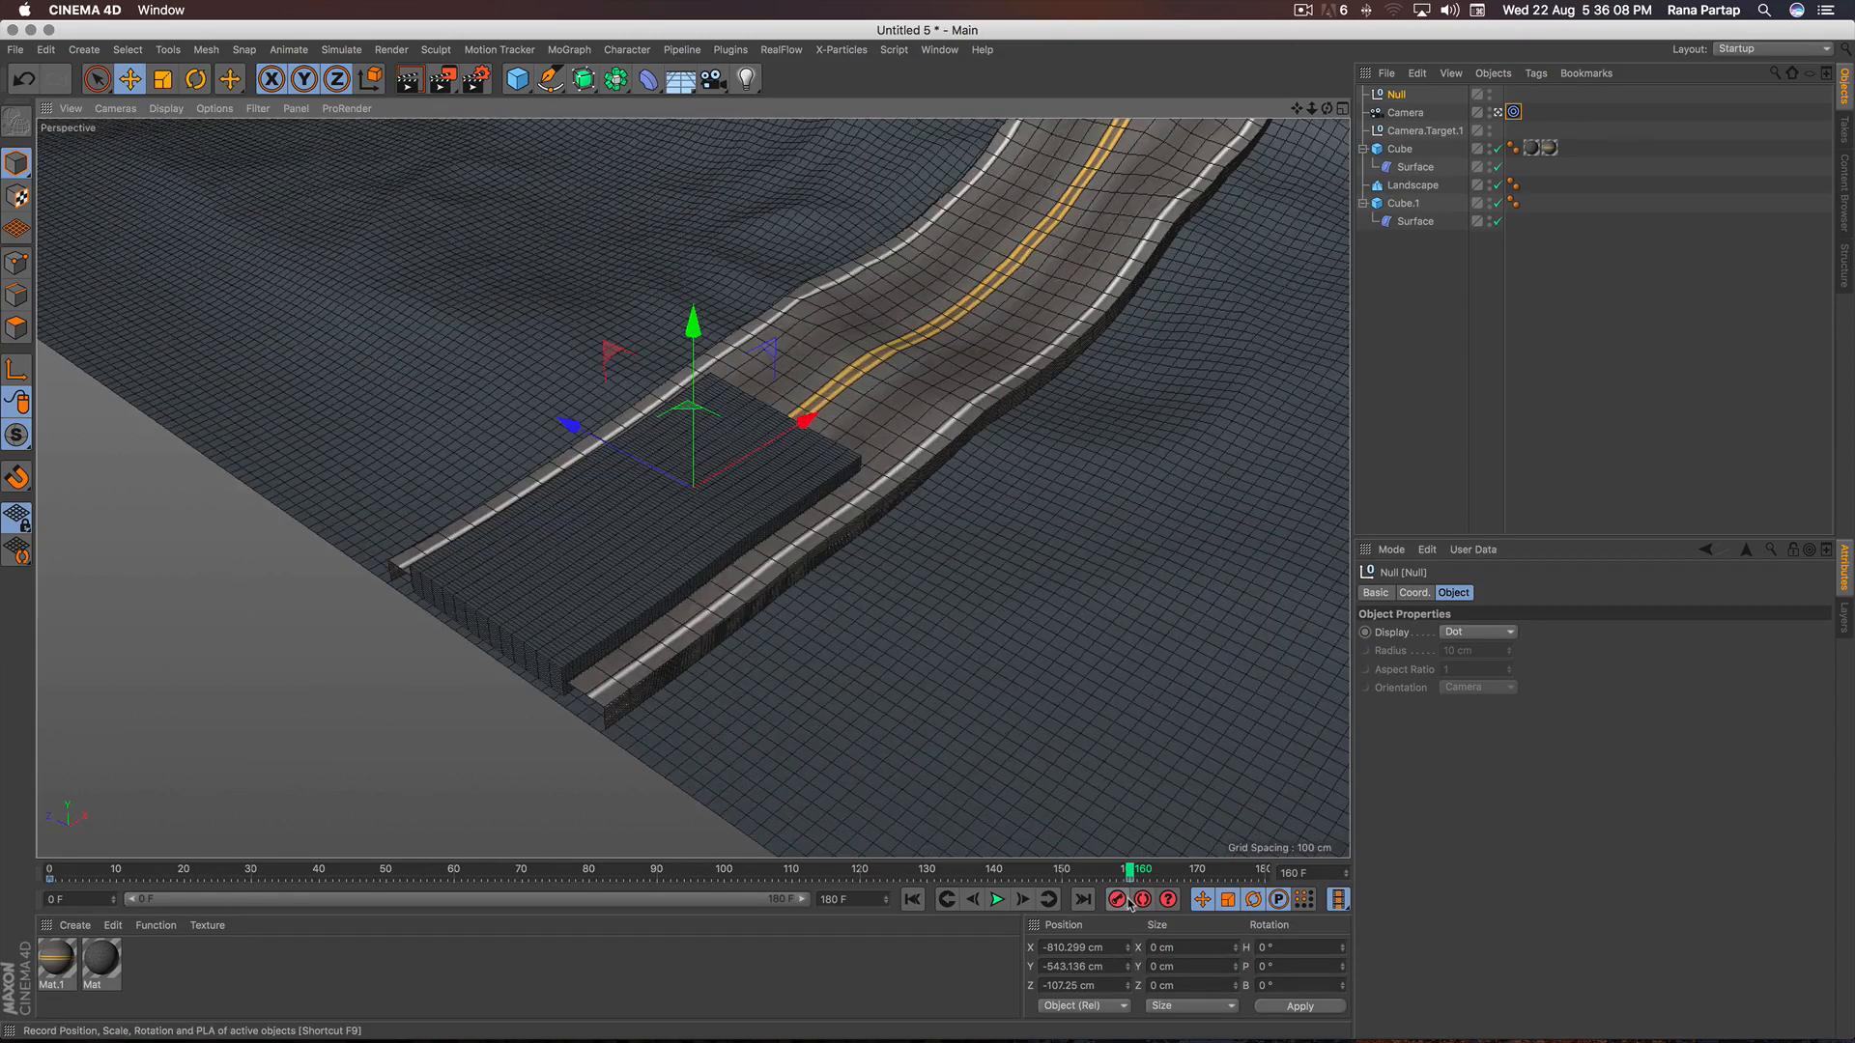
Play the animation to frame 45, raise the Null to about Y -242 cm where the block crosses the hill, and keyframe it.
{"action": "left_click", "coordinate": [920, 903]}
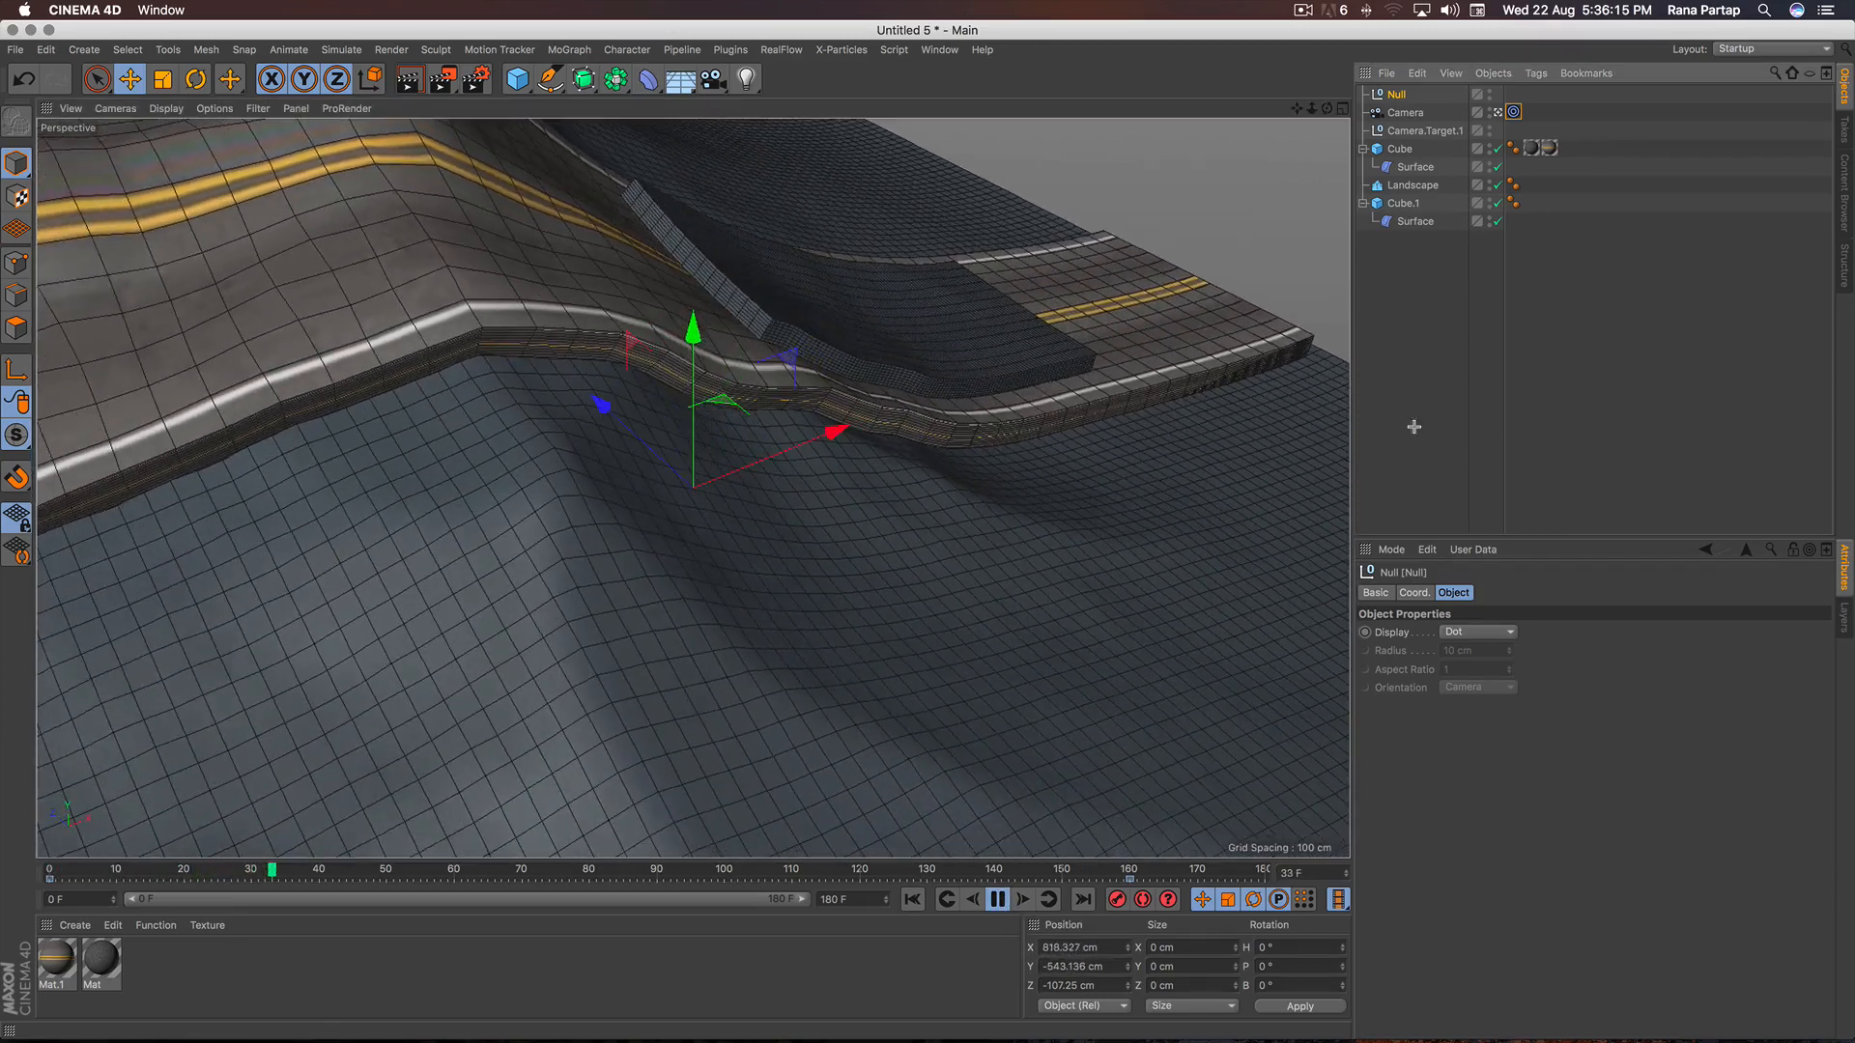
{"action": "left_click", "coordinate": [1412, 427]}
{"action": "left_click", "coordinate": [998, 899]}
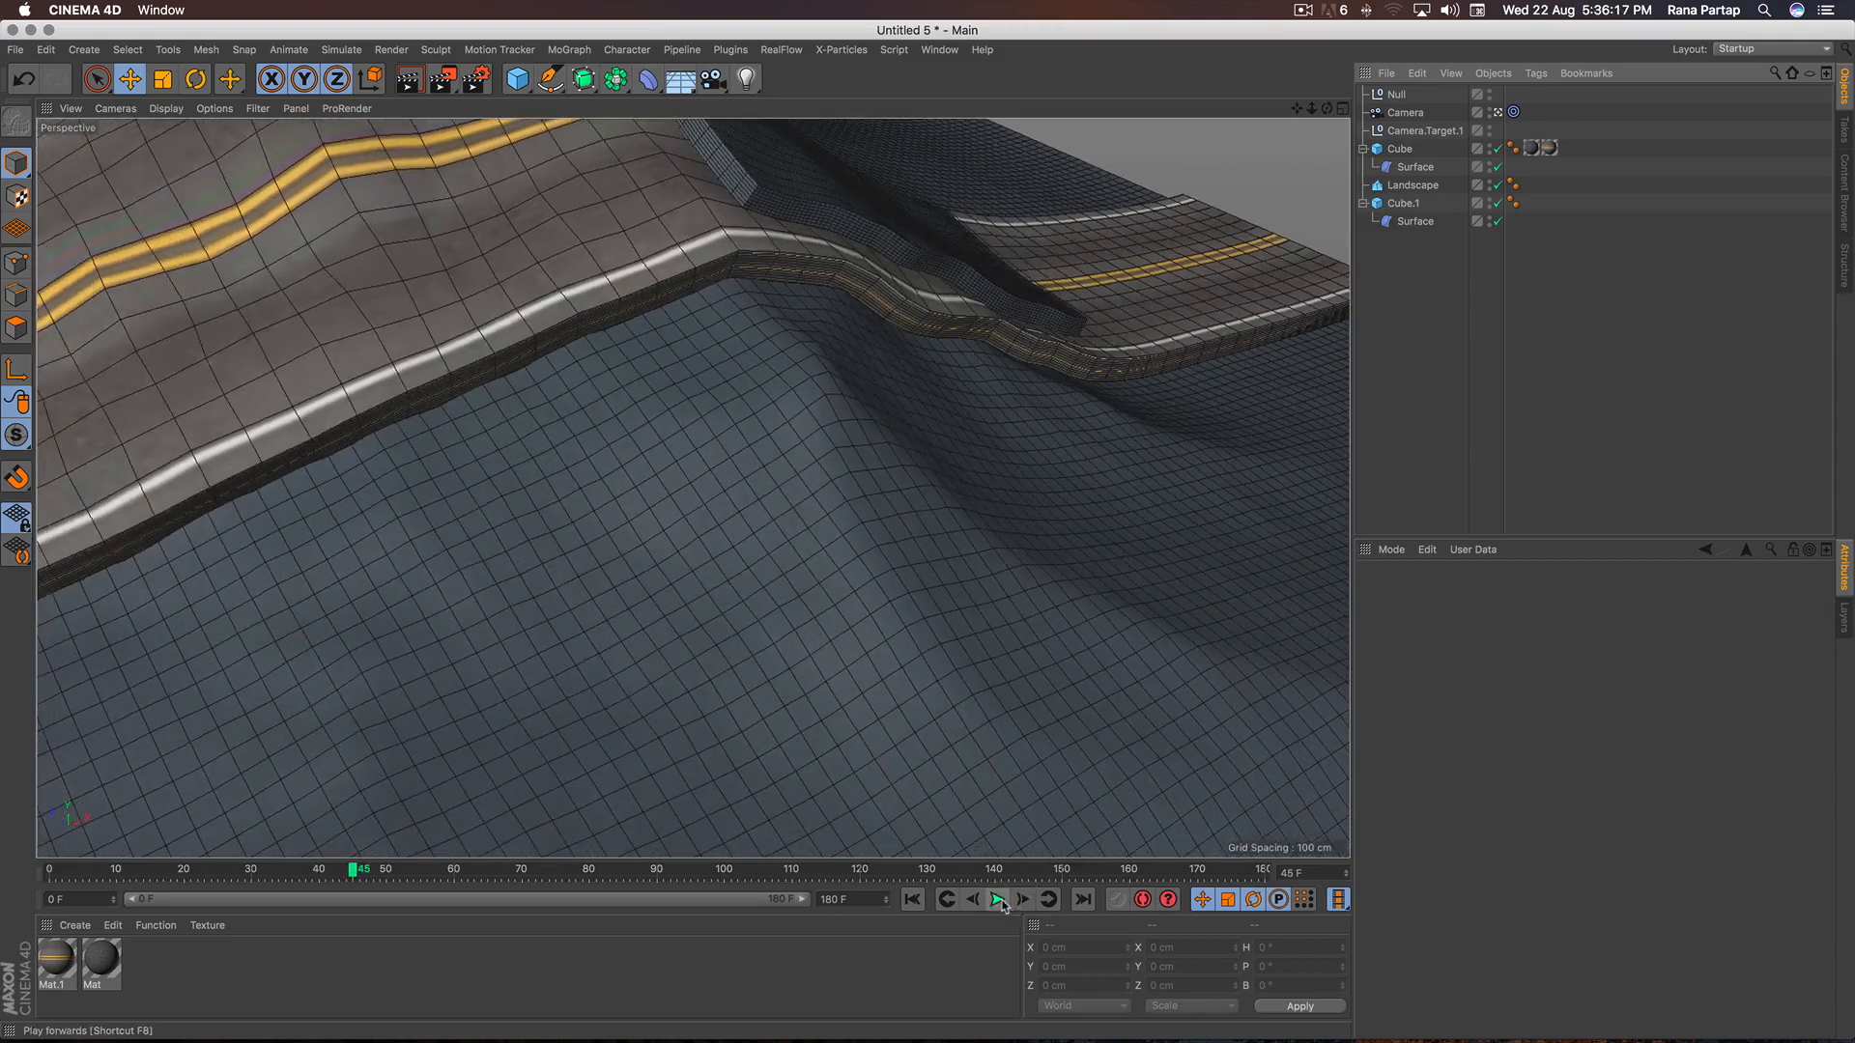
{"action": "left_click", "coordinate": [1394, 96]}
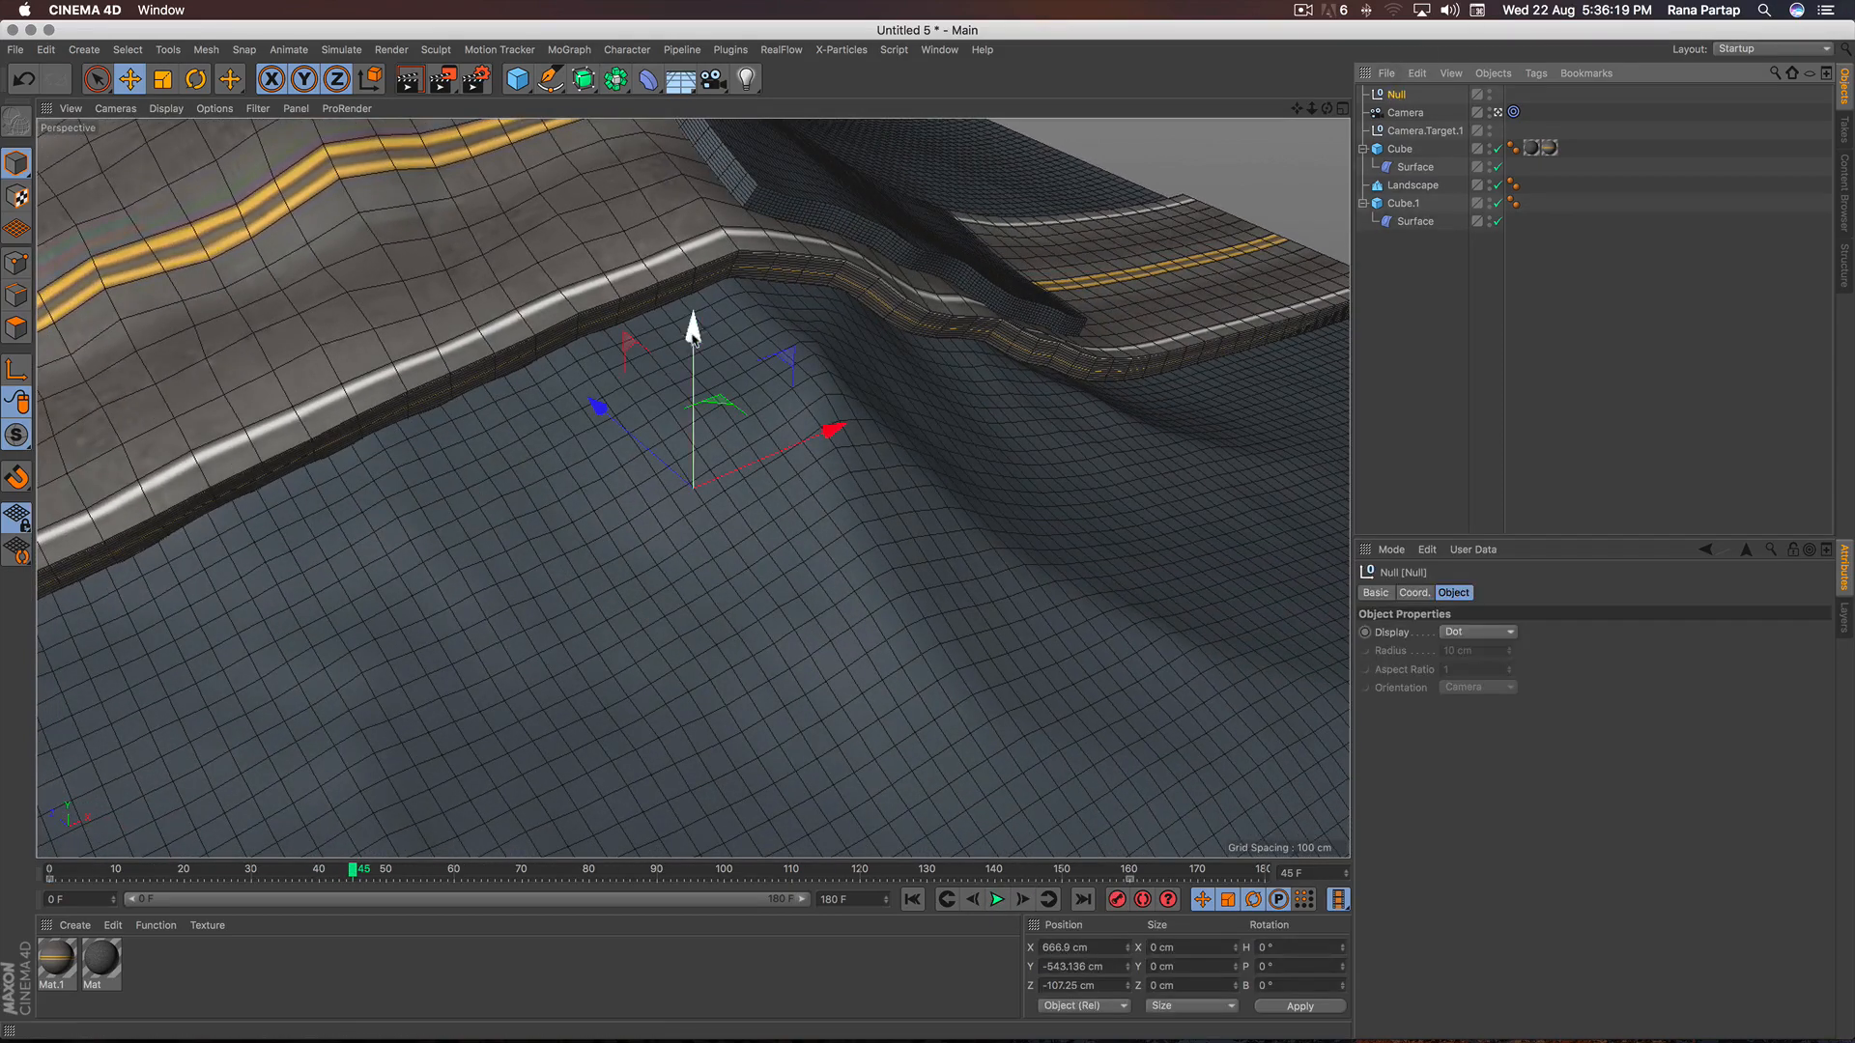
{"action": "left_click_drag", "start_coordinate": [693, 329], "coordinate": [785, 58]}
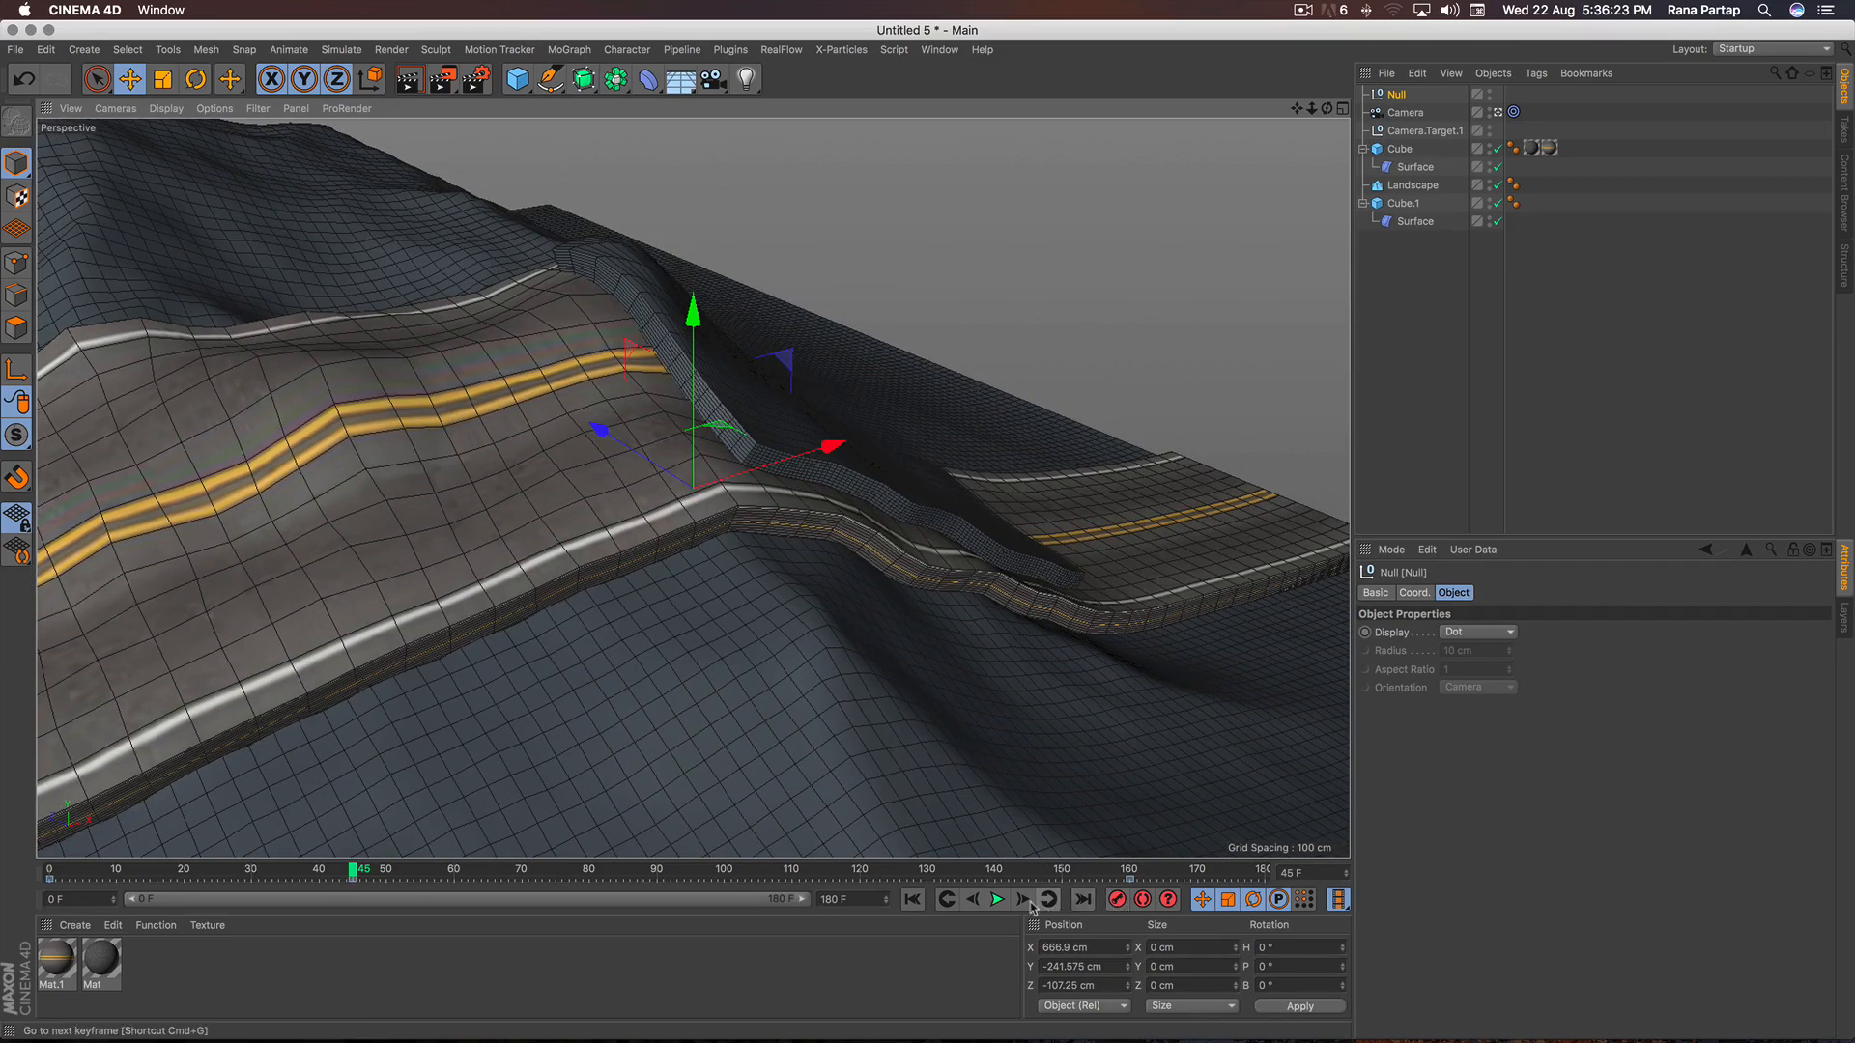
Play the animation and scrub through the timeline to check how the camera follows the block over the hill.
{"action": "left_click", "coordinate": [973, 901]}
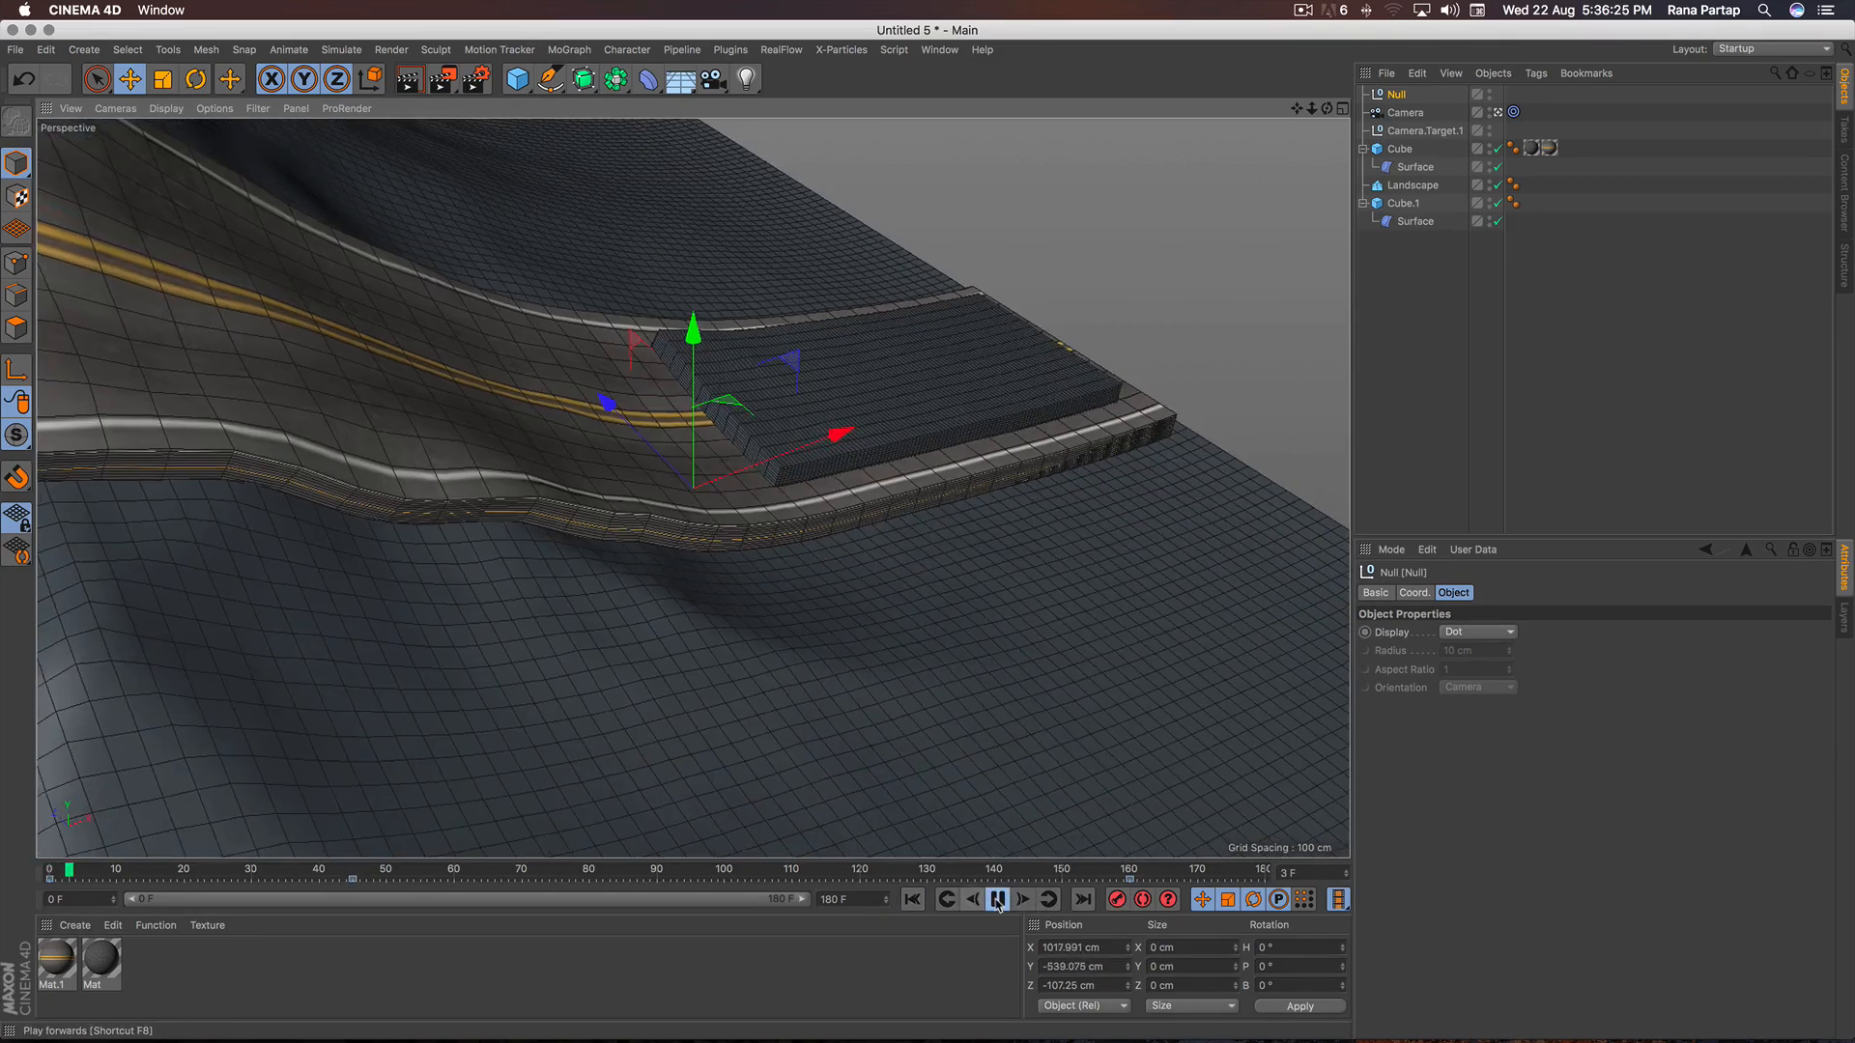
{"action": "left_click", "coordinate": [1415, 483]}
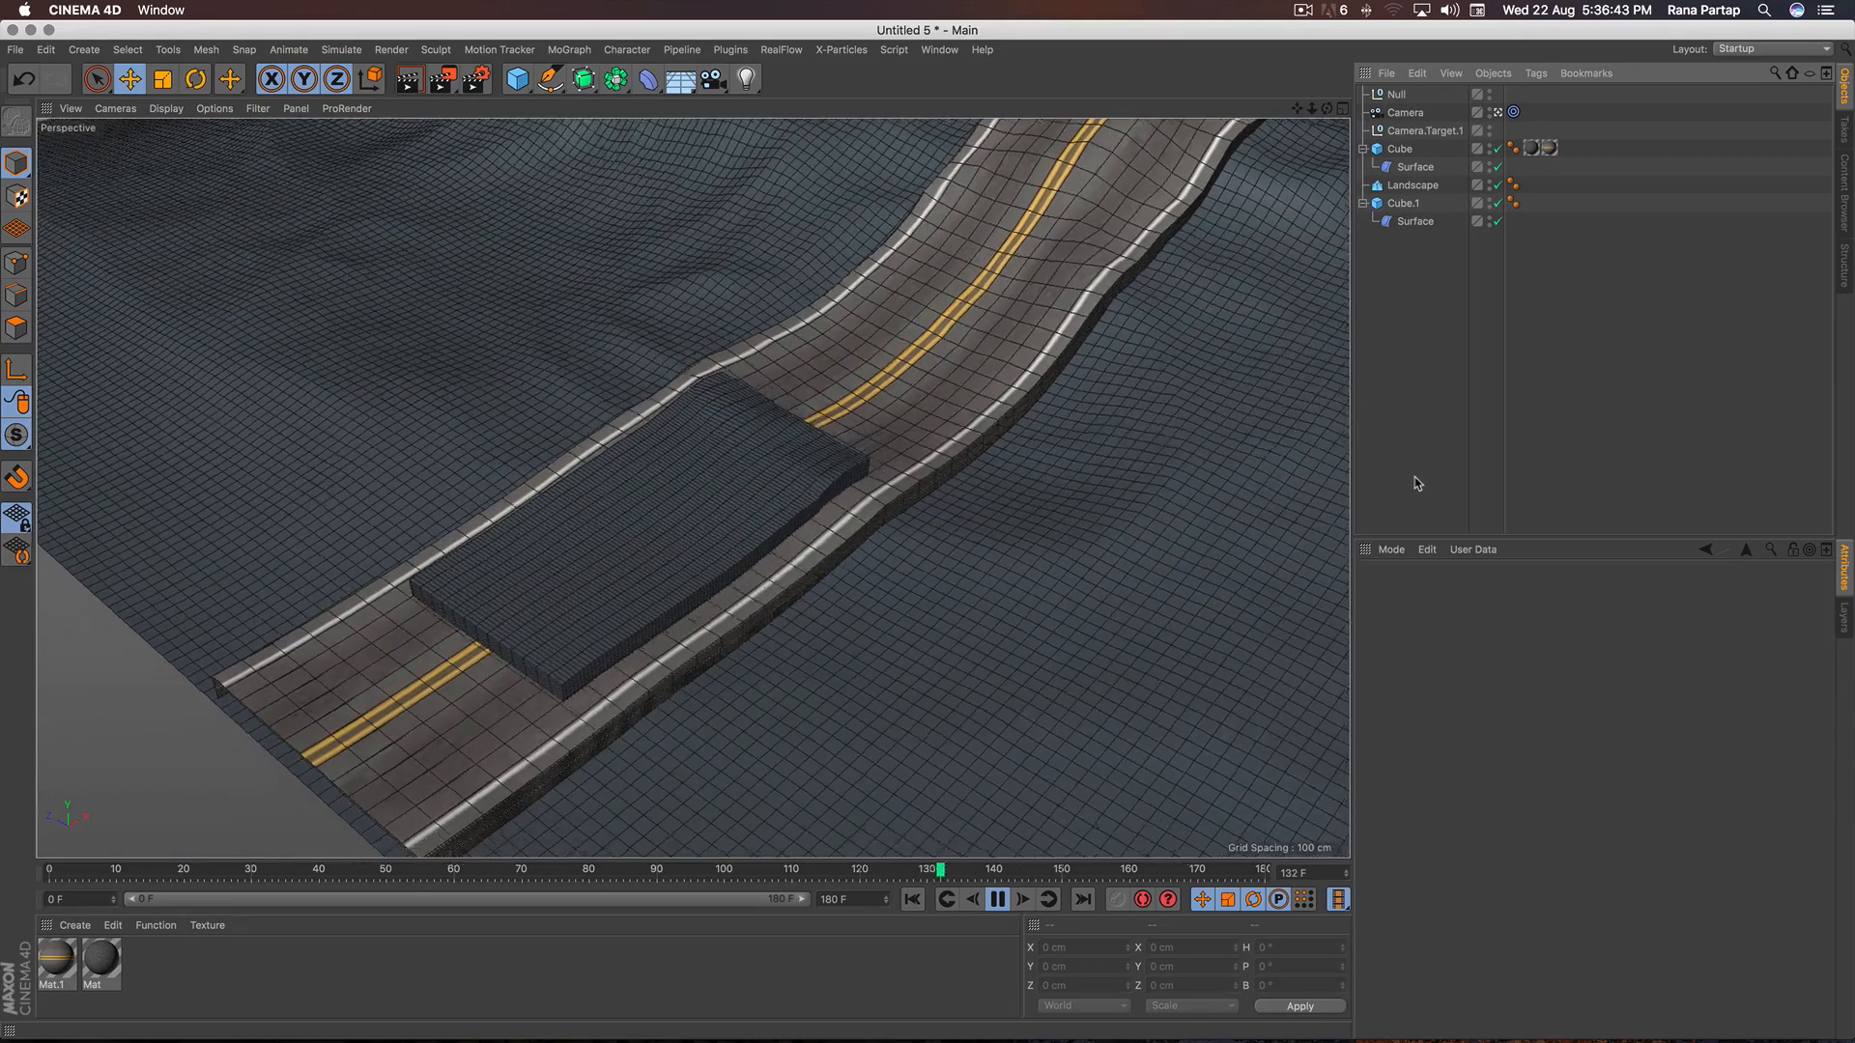
{"action": "left_click", "coordinate": [998, 900]}
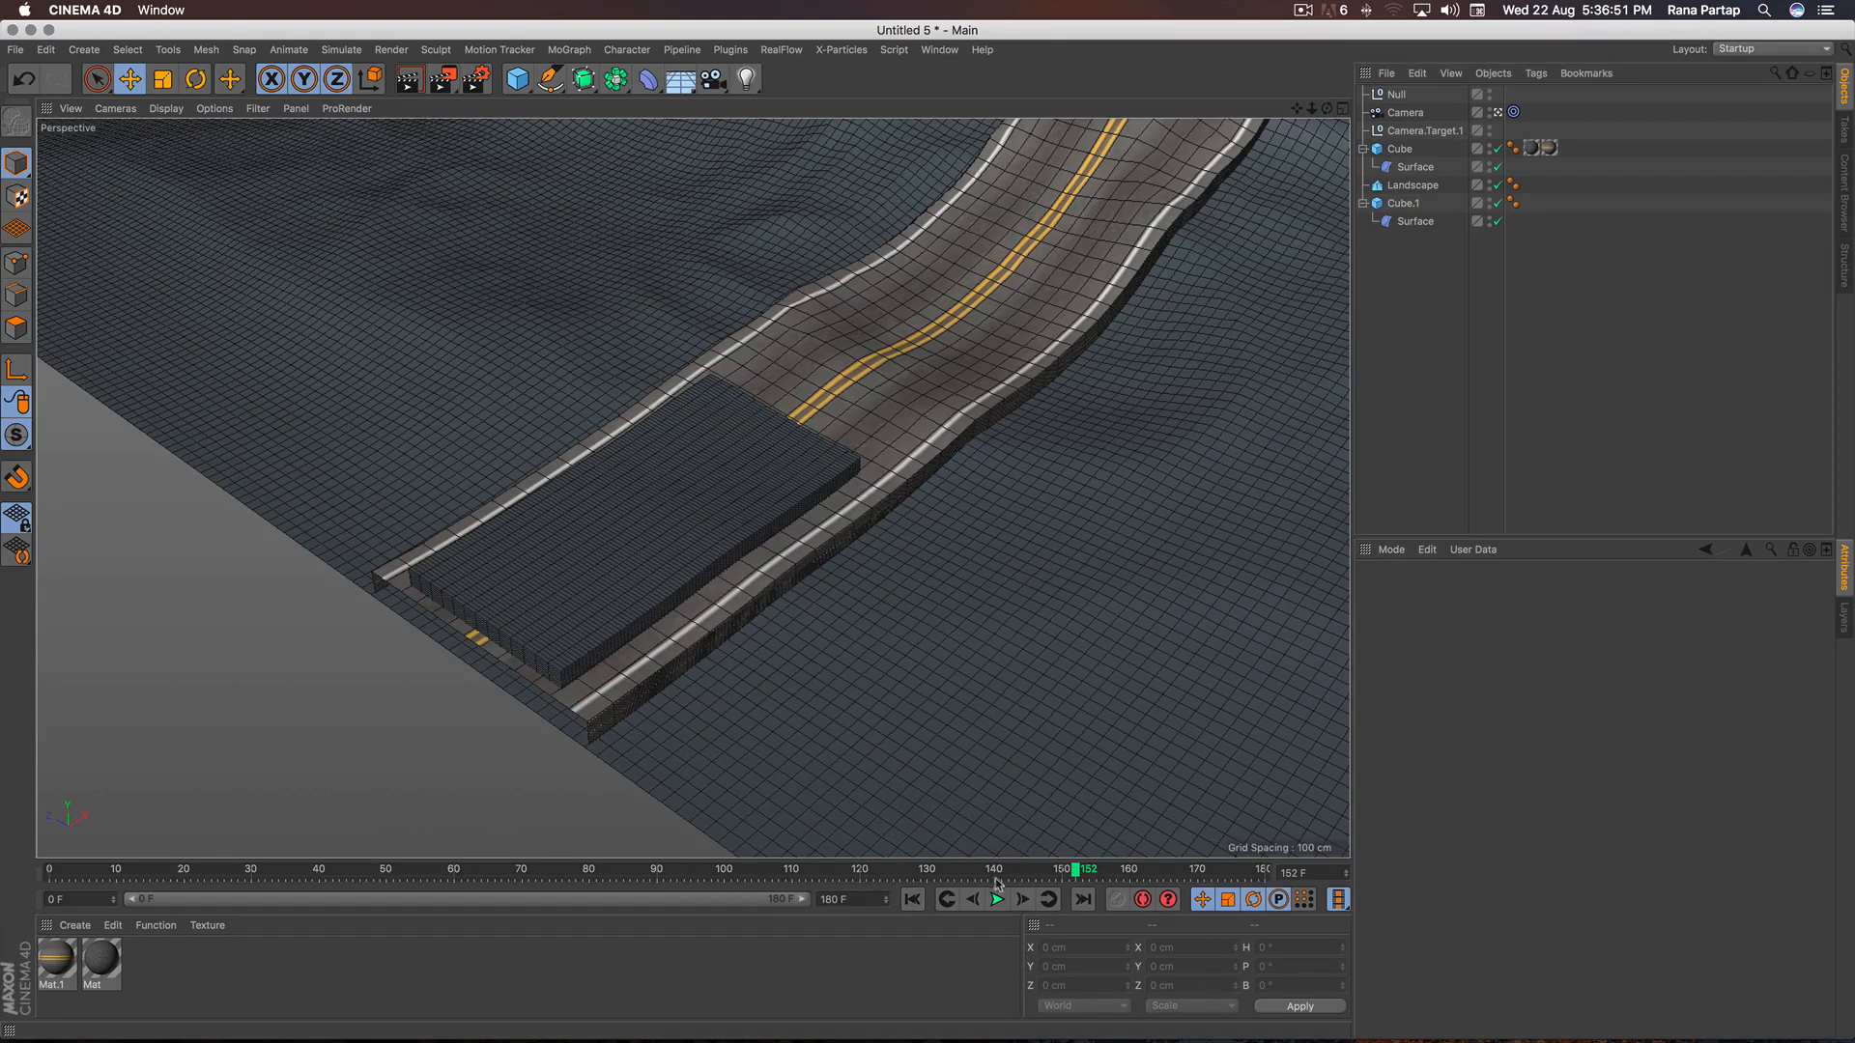
{"action": "left_click_drag", "start_coordinate": [914, 876], "coordinate": [782, 900]}
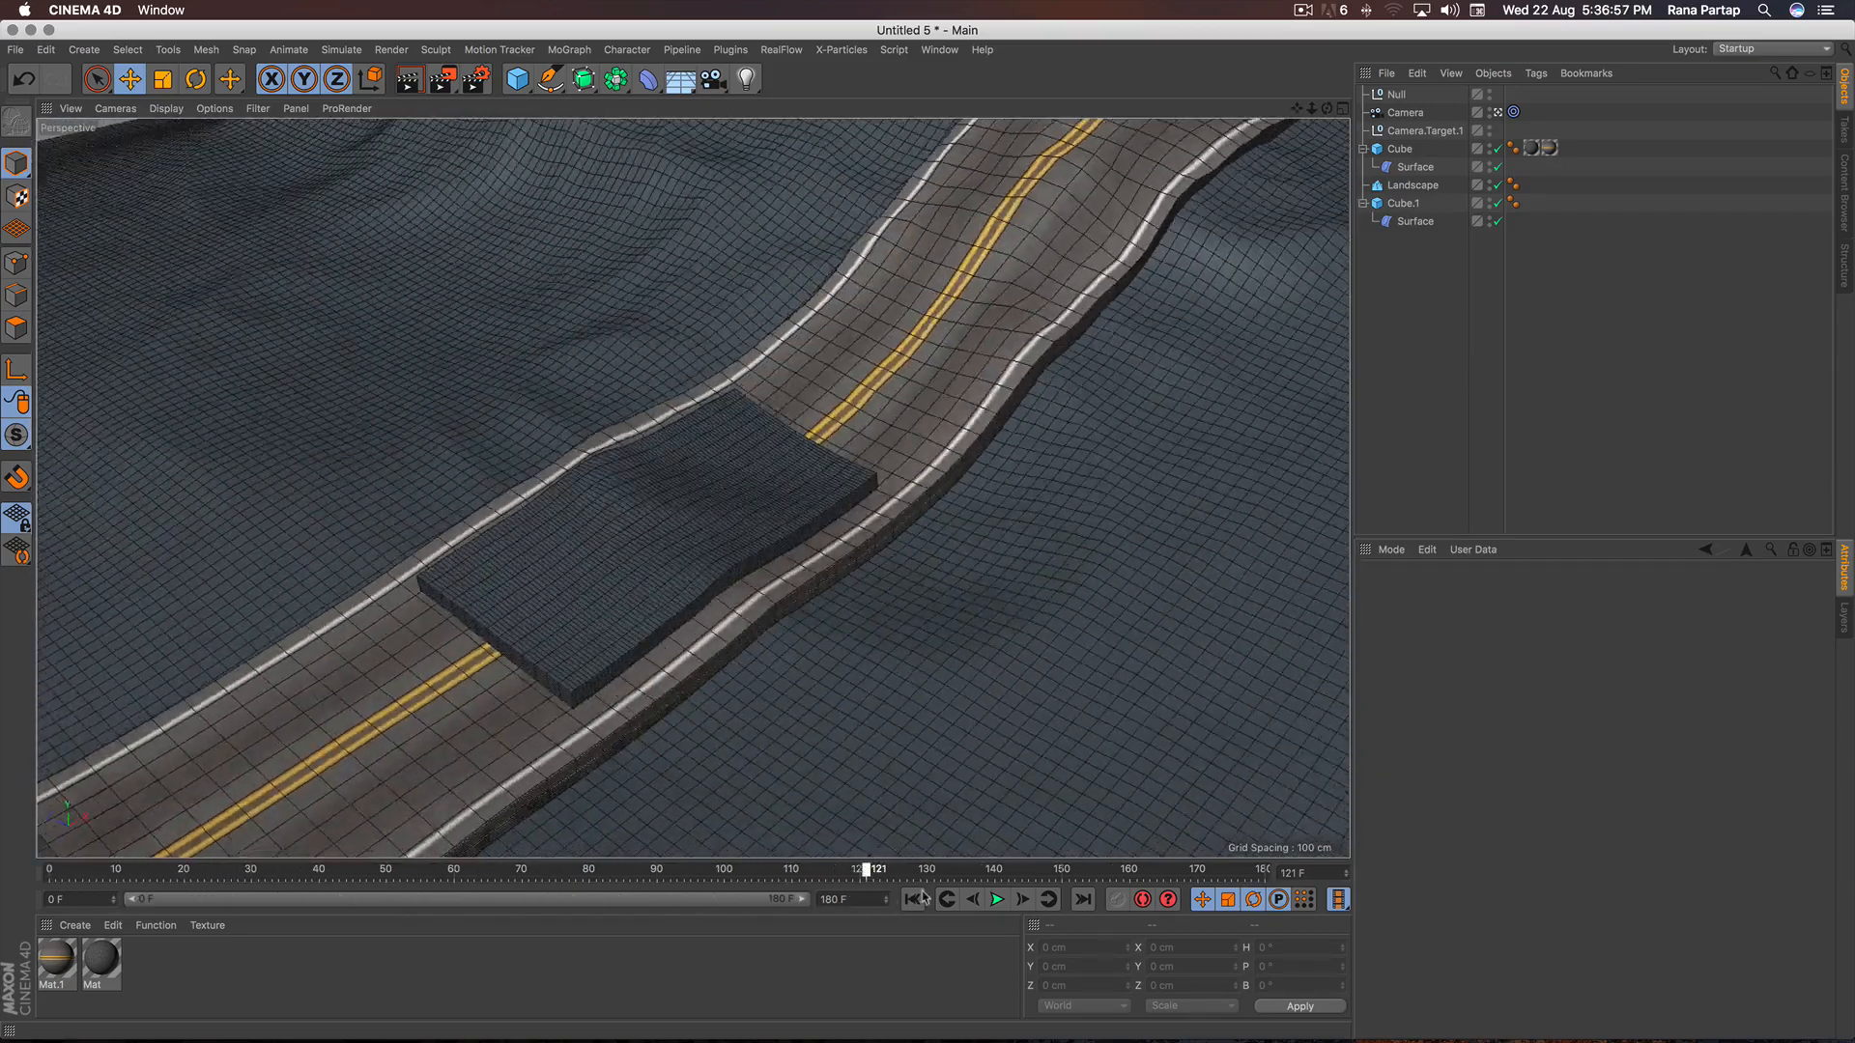
{"action": "left_click_drag", "start_coordinate": [580, 875], "coordinate": [399, 874]}
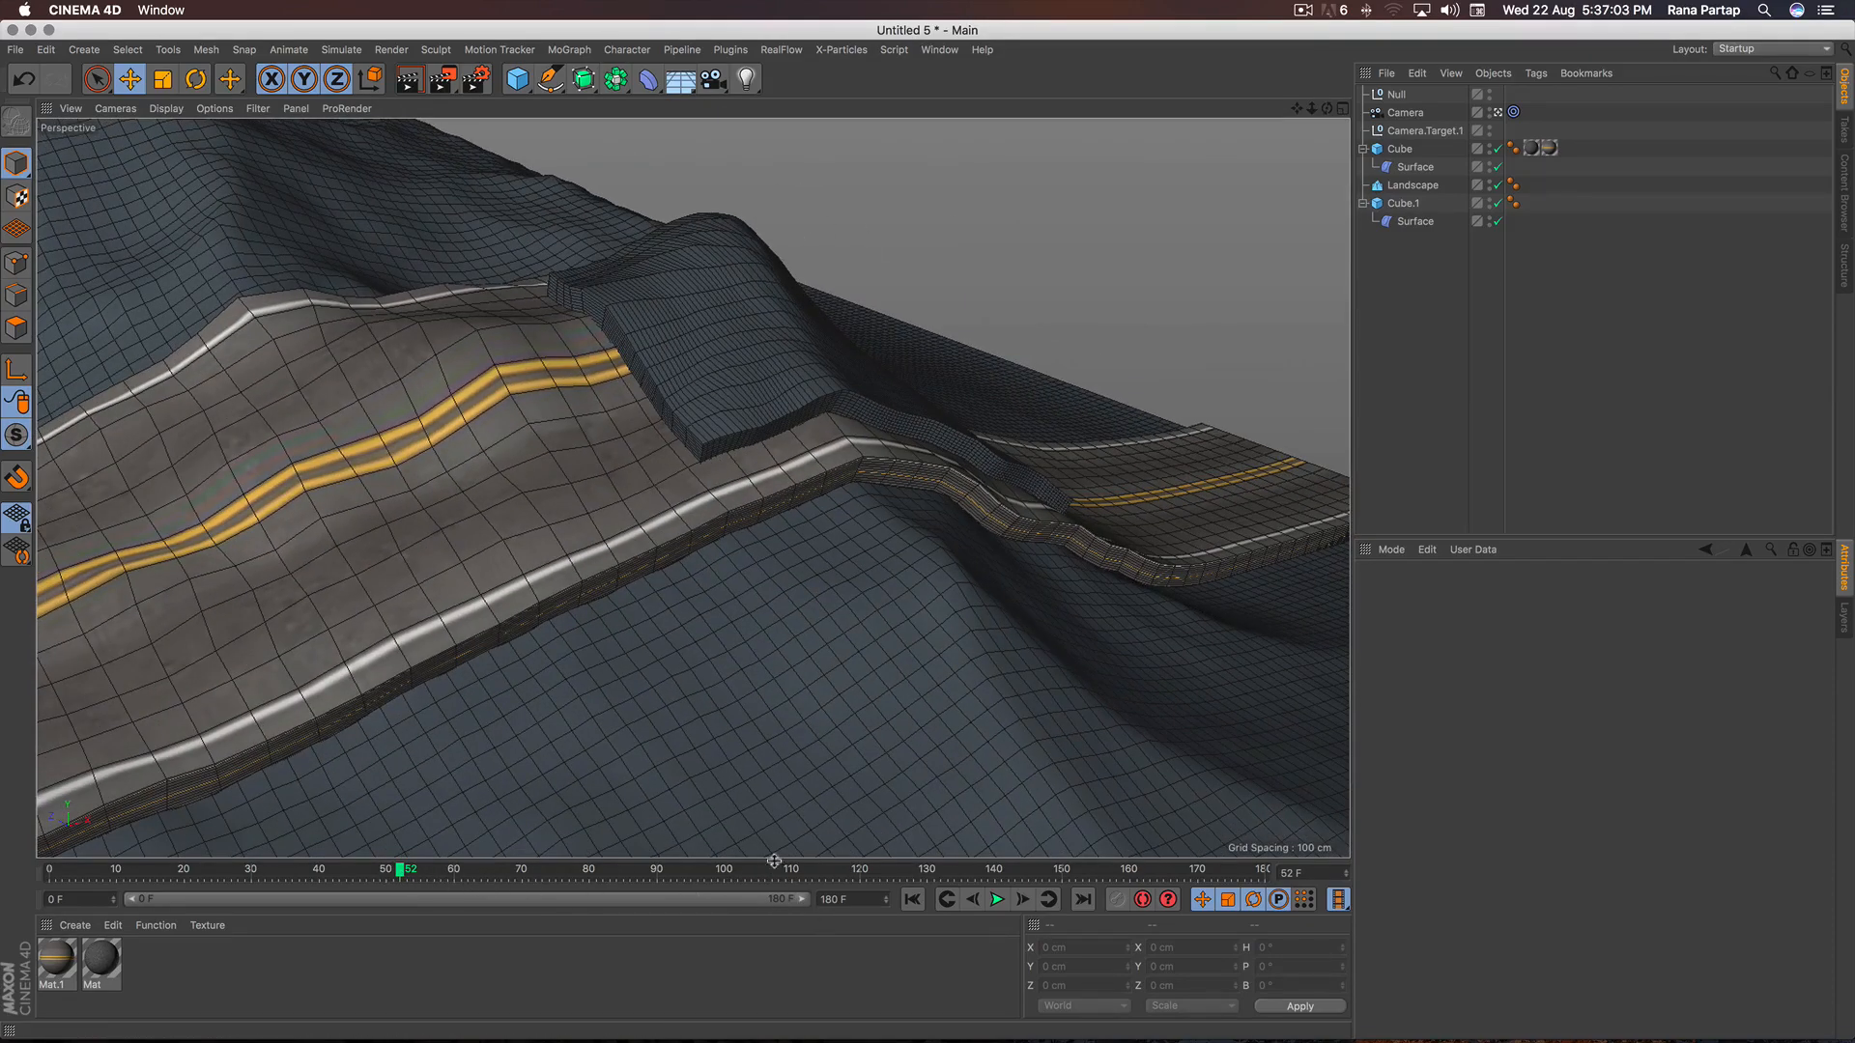
{"action": "left_click_drag", "start_coordinate": [774, 863], "coordinate": [1125, 883]}
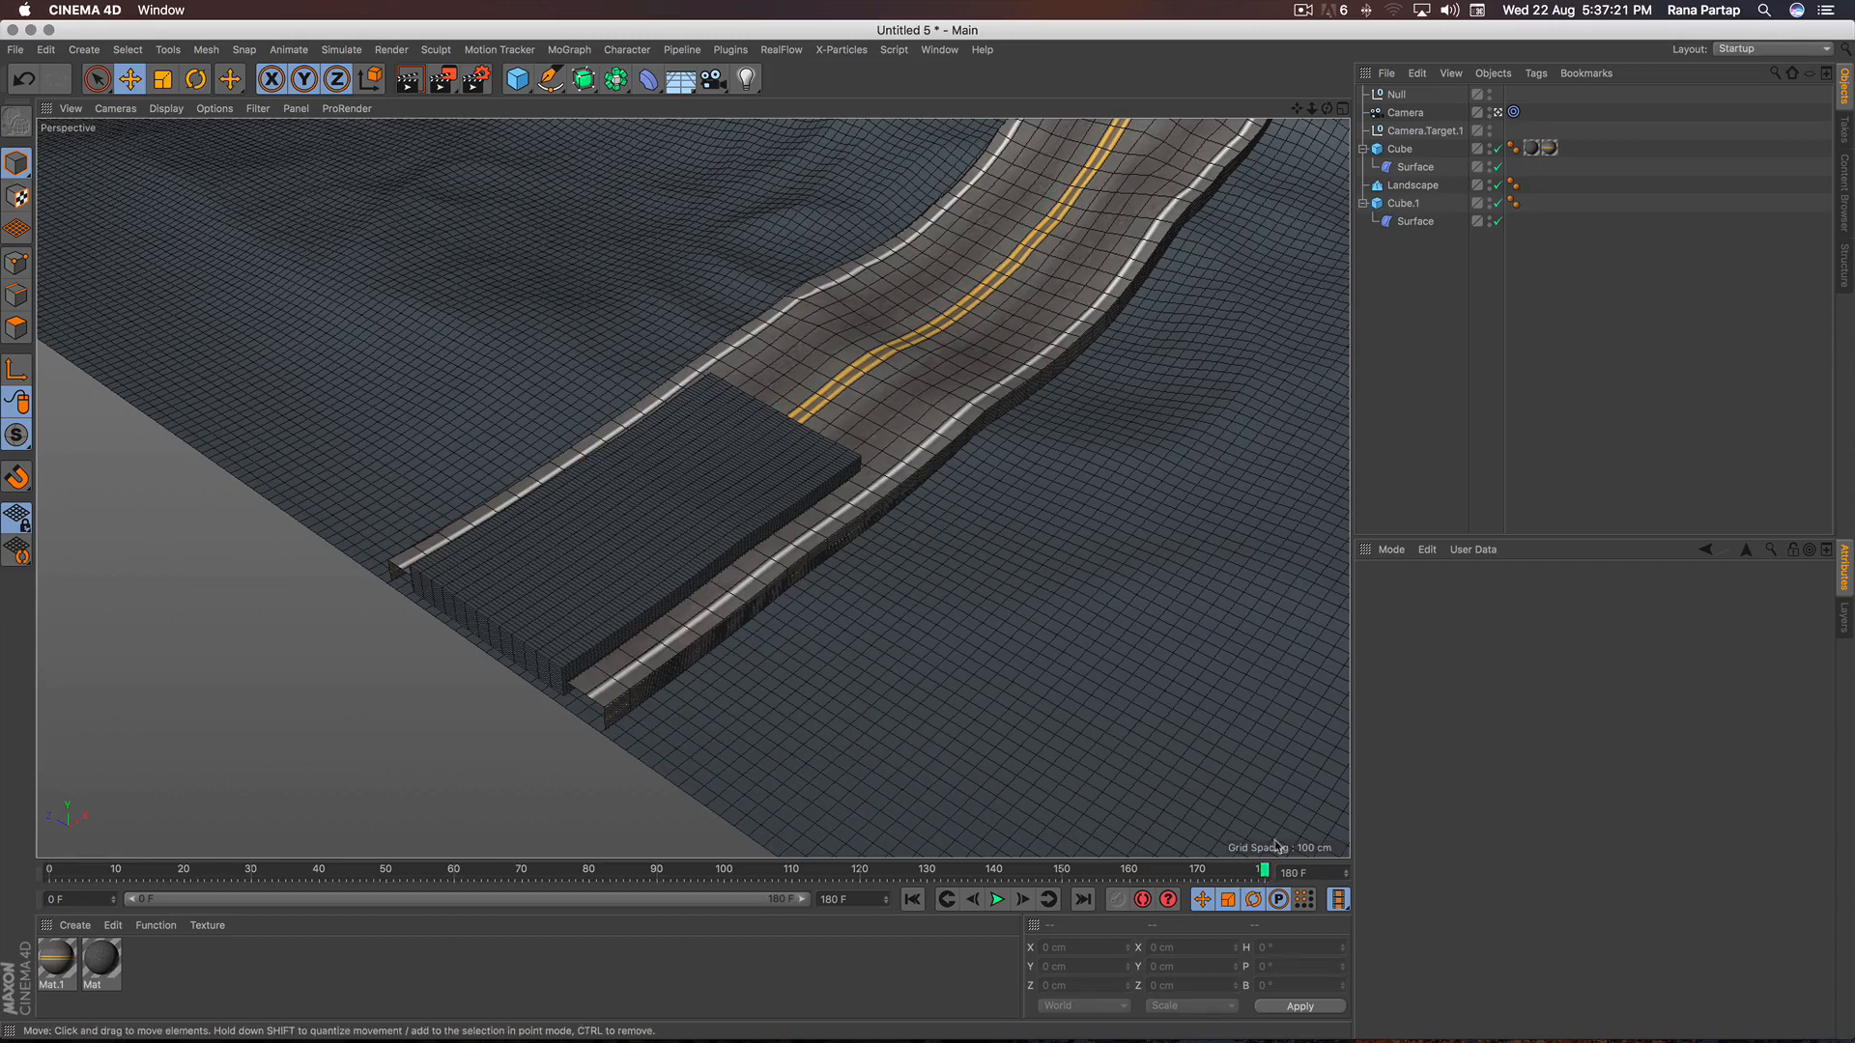
At frame 180, pull the camera back from the block, then keyframe the Null at mid-road, about X 131, Z 125 cm.
{"action": "left_click", "coordinate": [1413, 113]}
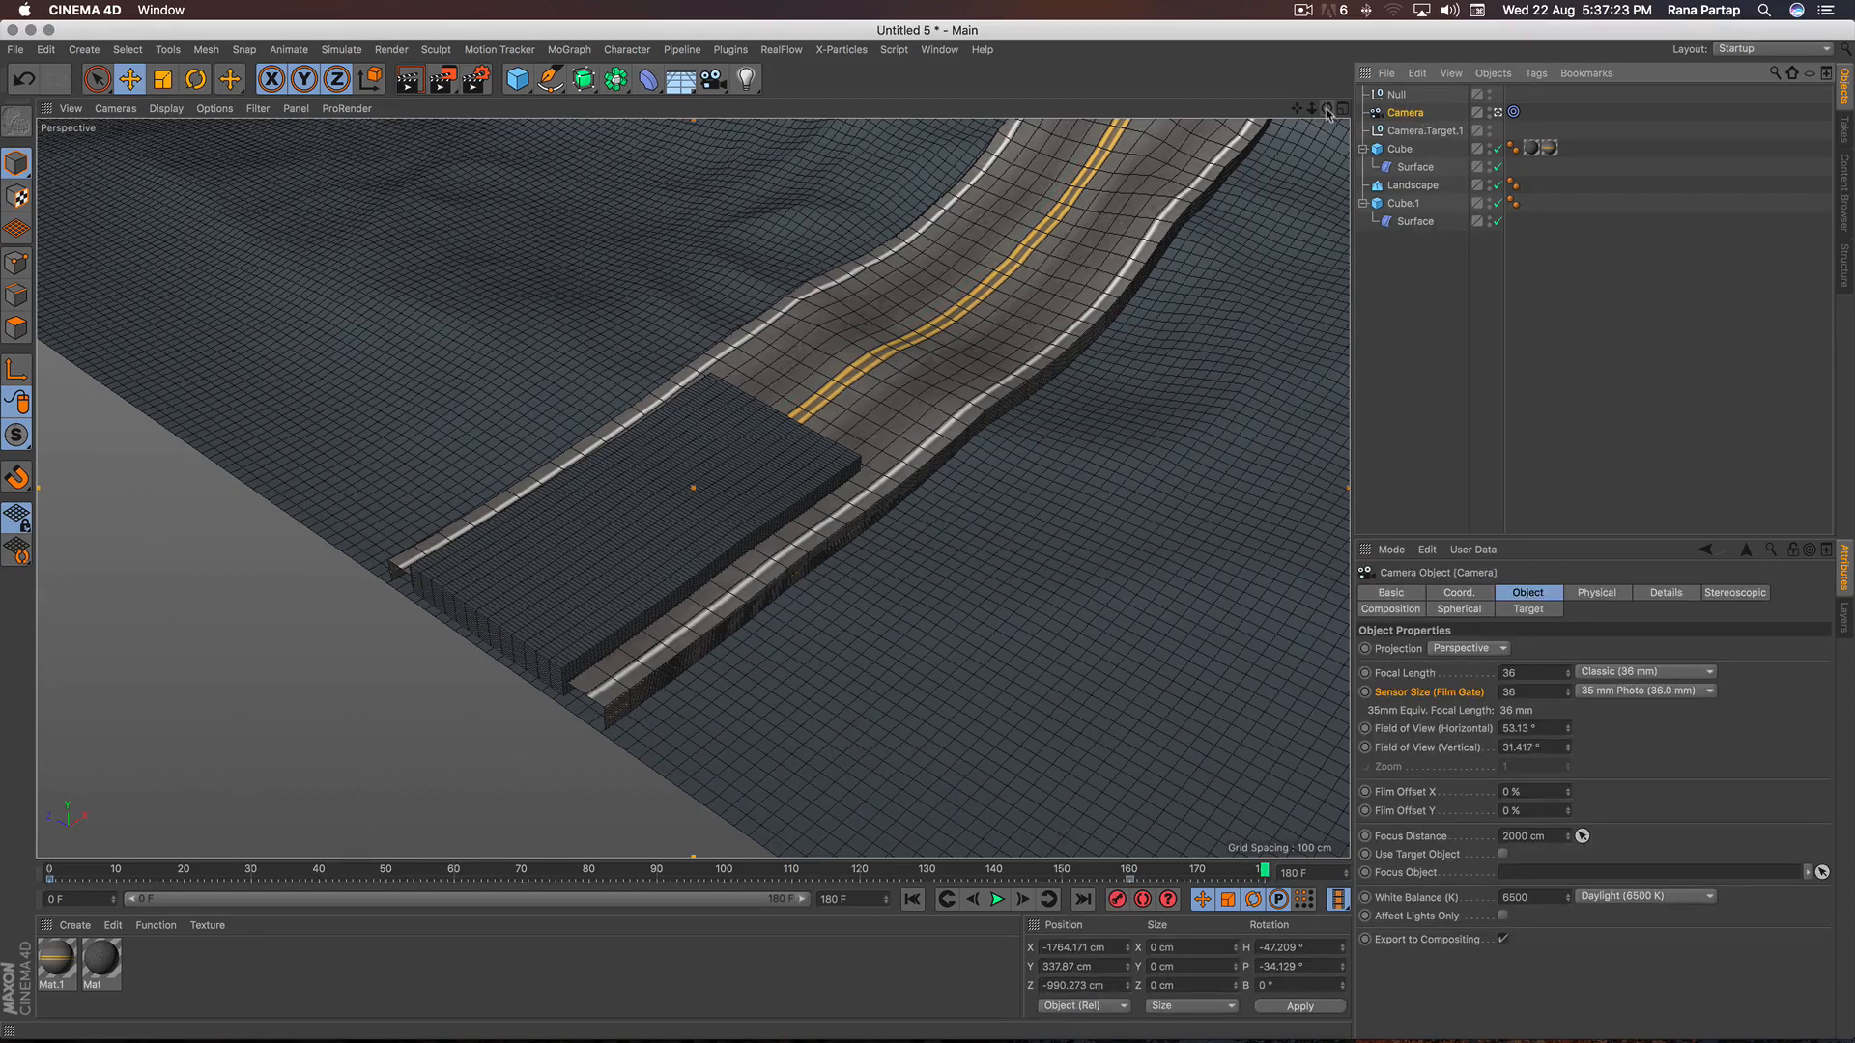
{"action": "mouse_move", "coordinate": [1316, 114]}
{"action": "left_mouse_down"}
{"action": "mouse_move", "coordinate": [1286, 129]}
{"action": "mouse_move", "coordinate": [1314, 128]}
{"action": "left_mouse_up"}
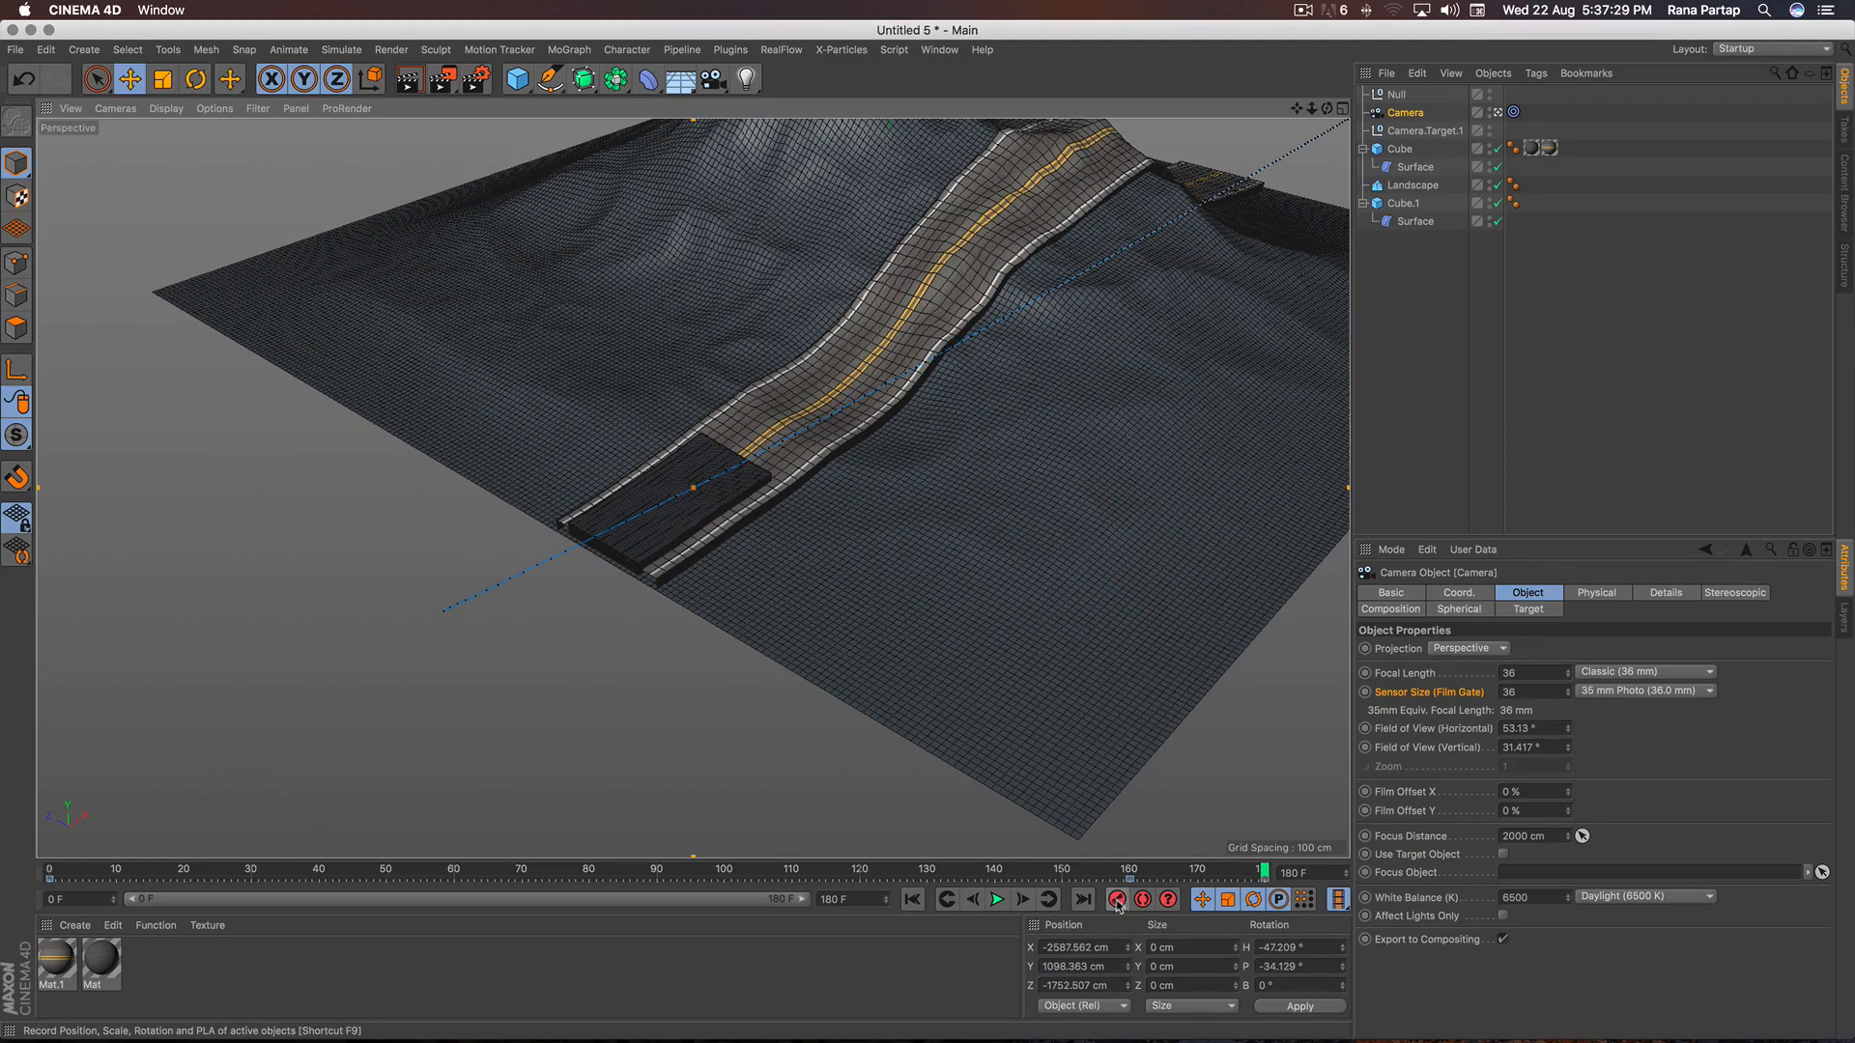
{"action": "left_click", "coordinate": [1401, 95]}
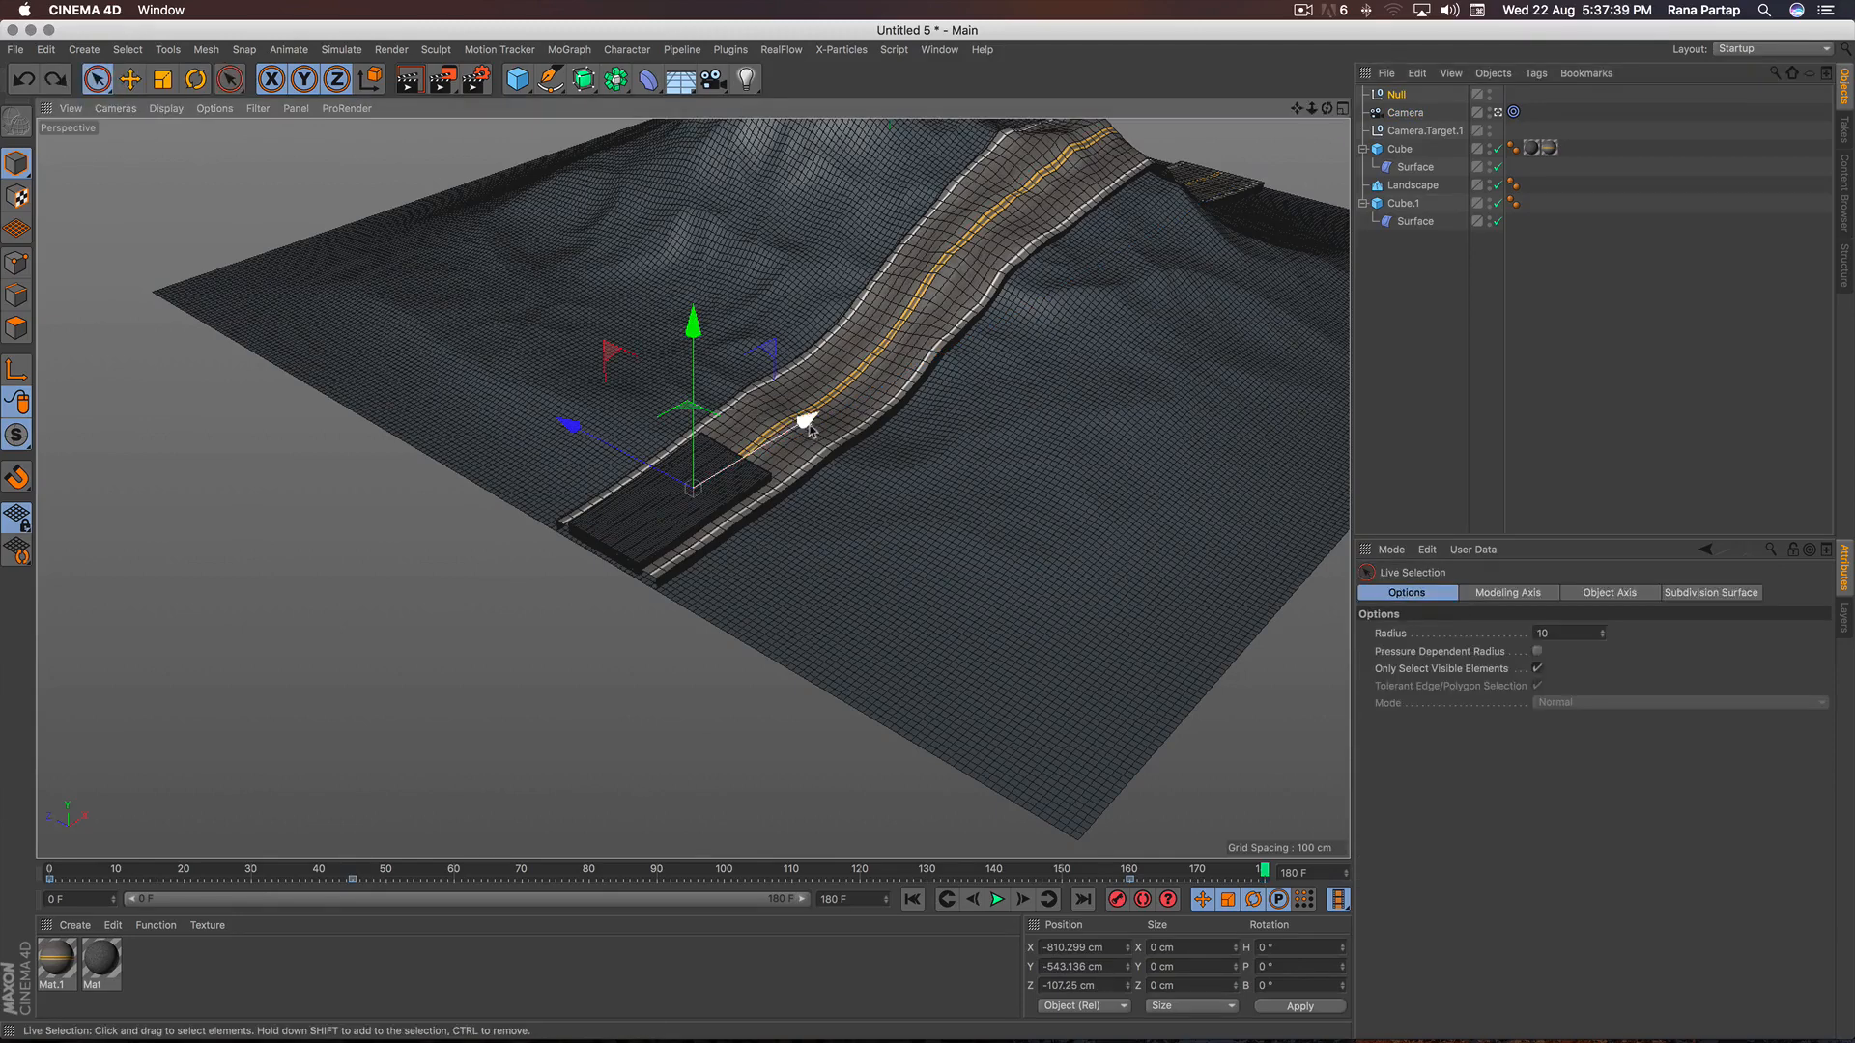
{"action": "left_click_drag", "start_coordinate": [810, 427], "coordinate": [1027, 291]}
{"action": "left_click_drag", "start_coordinate": [553, 454], "coordinate": [527, 440]}
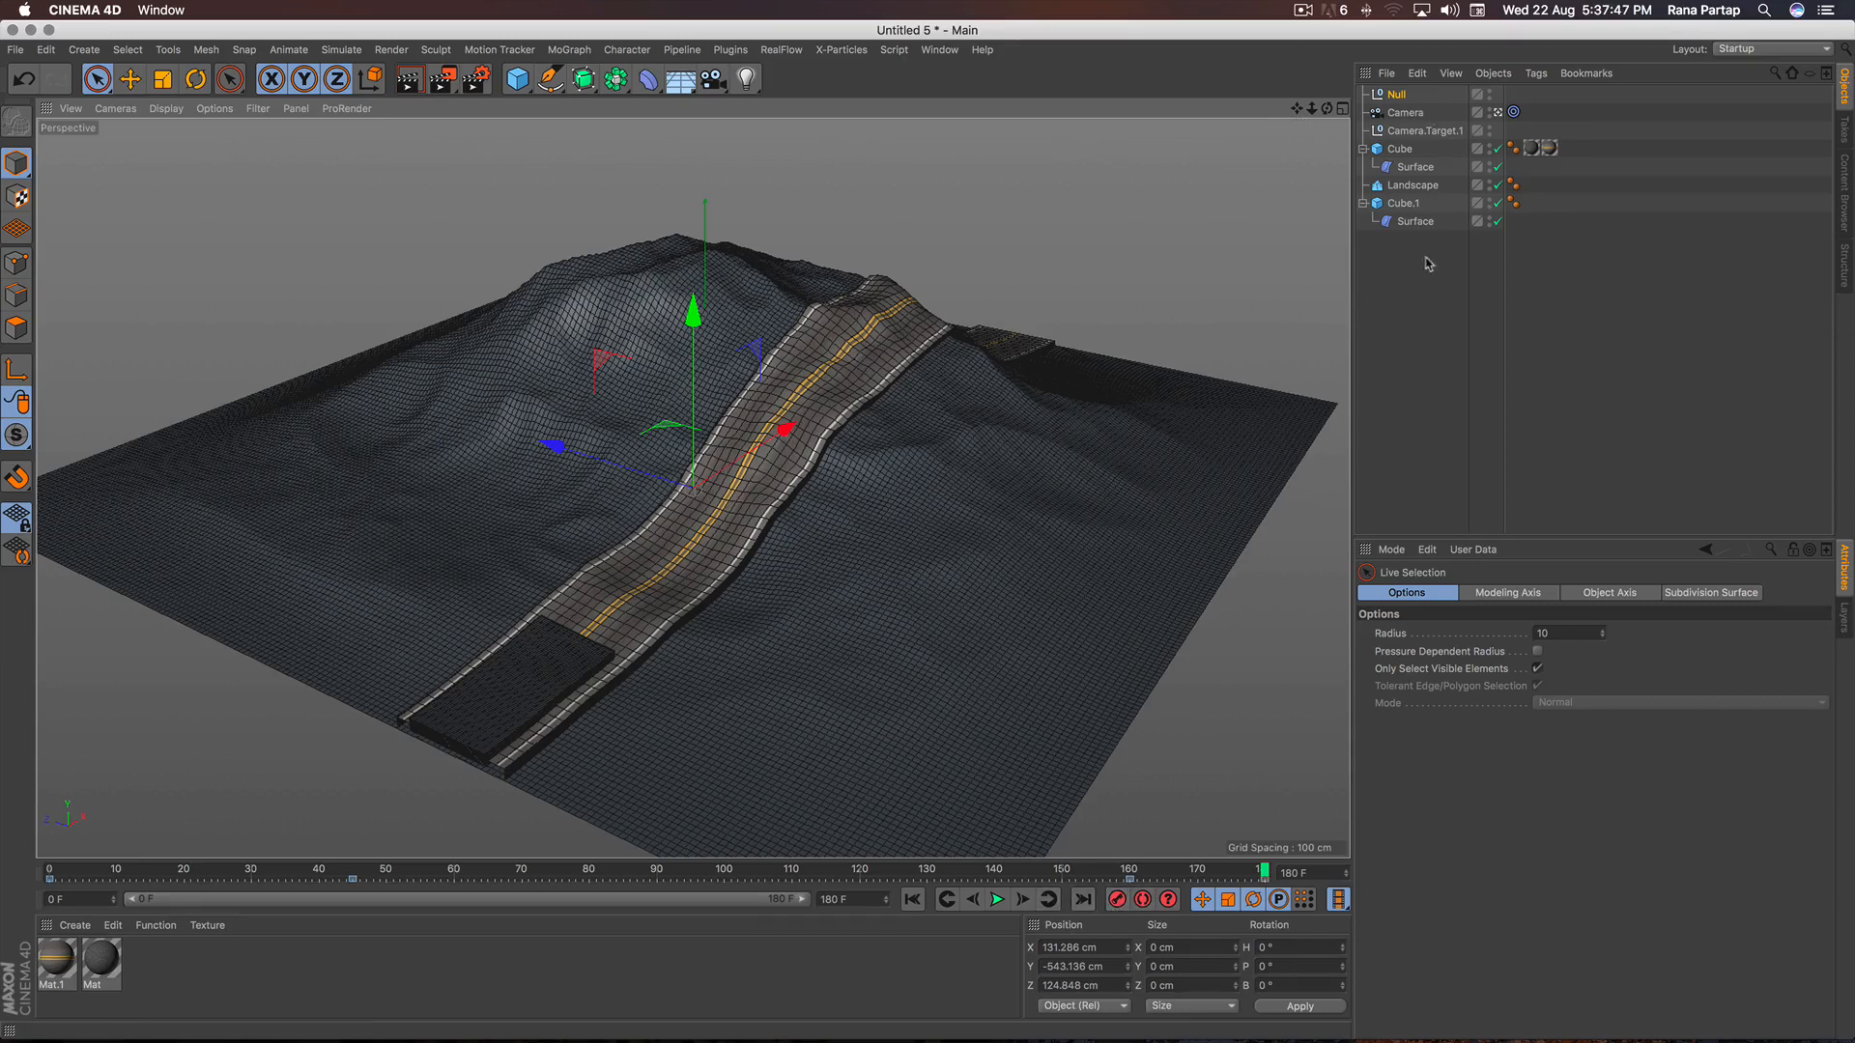
Orbit the camera to a wide view of the whole landscape, about X -1696, Y 1658, Z -2664 cm, and keyframe it at frame 180.
{"action": "left_click", "coordinate": [1405, 112]}
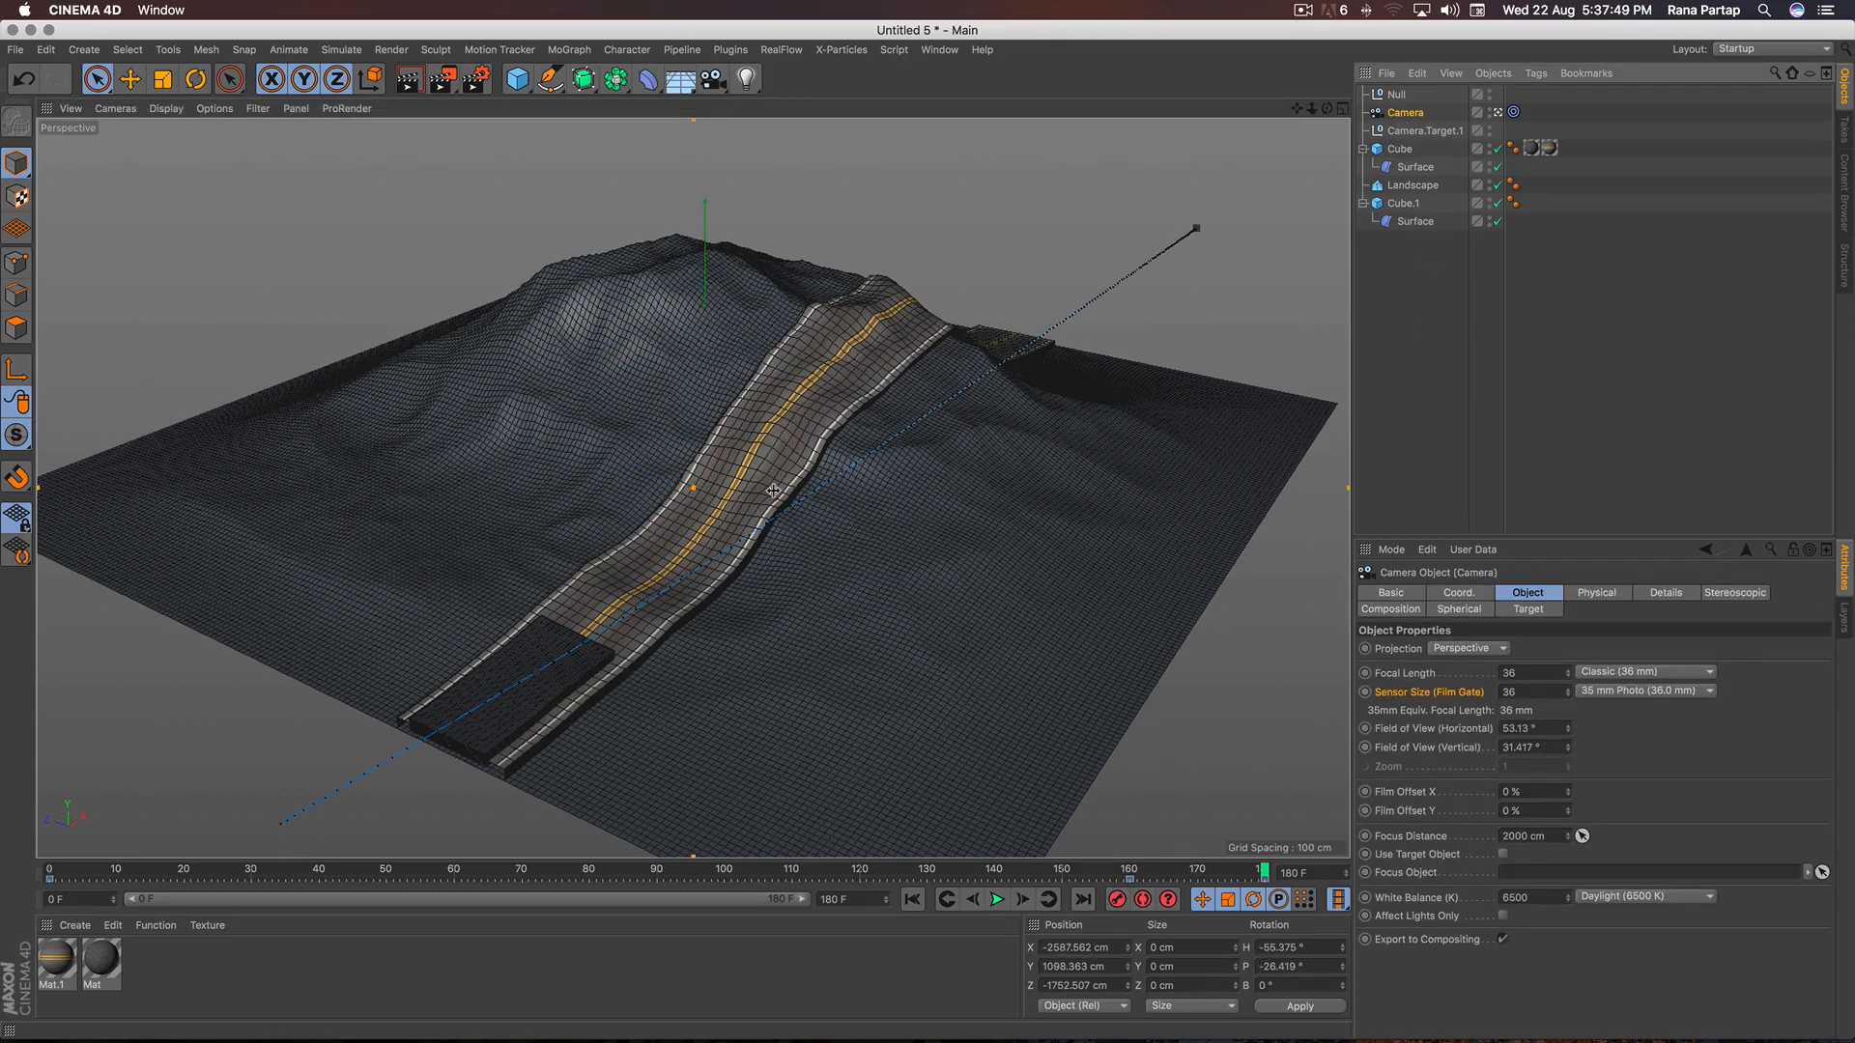
{"action": "right_click_drag", "start_coordinate": [773, 490], "coordinate": [761, 496], "text": "alt"}
{"action": "left_click_drag", "start_coordinate": [774, 485], "coordinate": [698, 509], "text": "alt"}
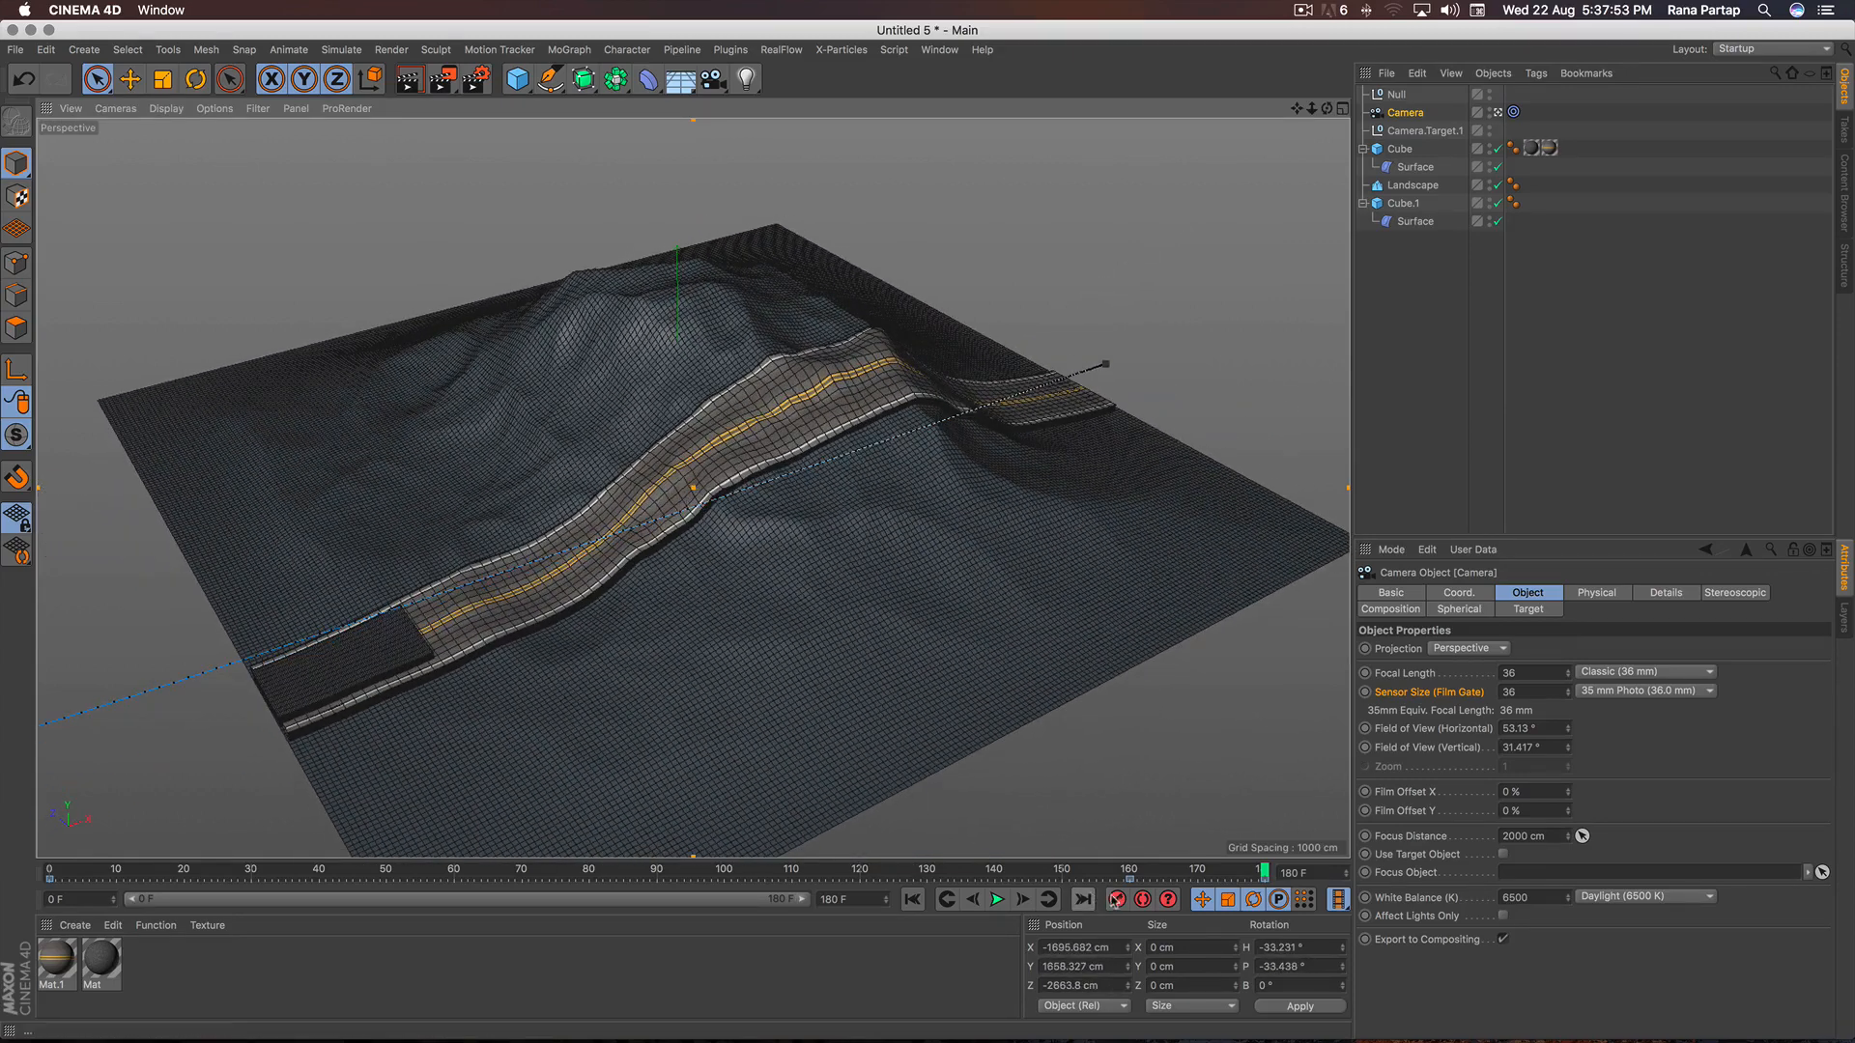
Play the opening of the animation and scrub to its last frames to check the final camera pull-back.
{"action": "left_click", "coordinate": [911, 901]}
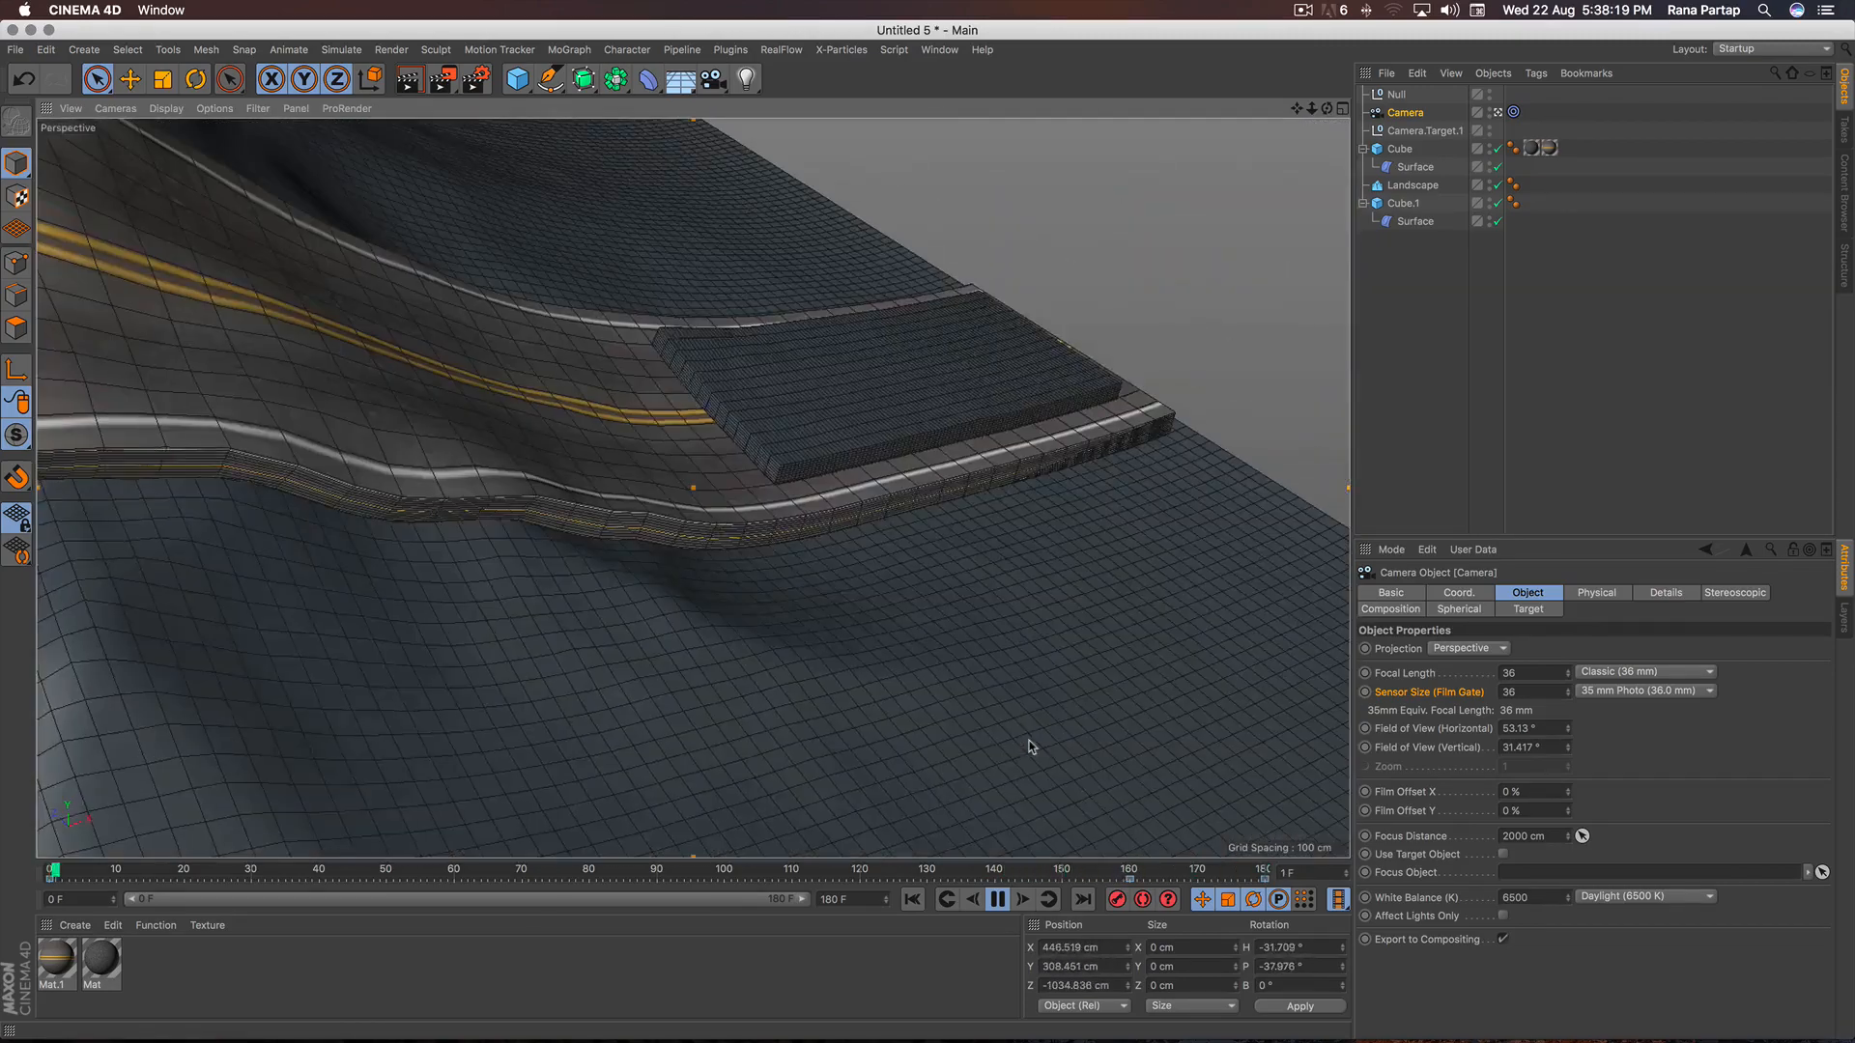
{"action": "left_click", "coordinate": [1021, 897]}
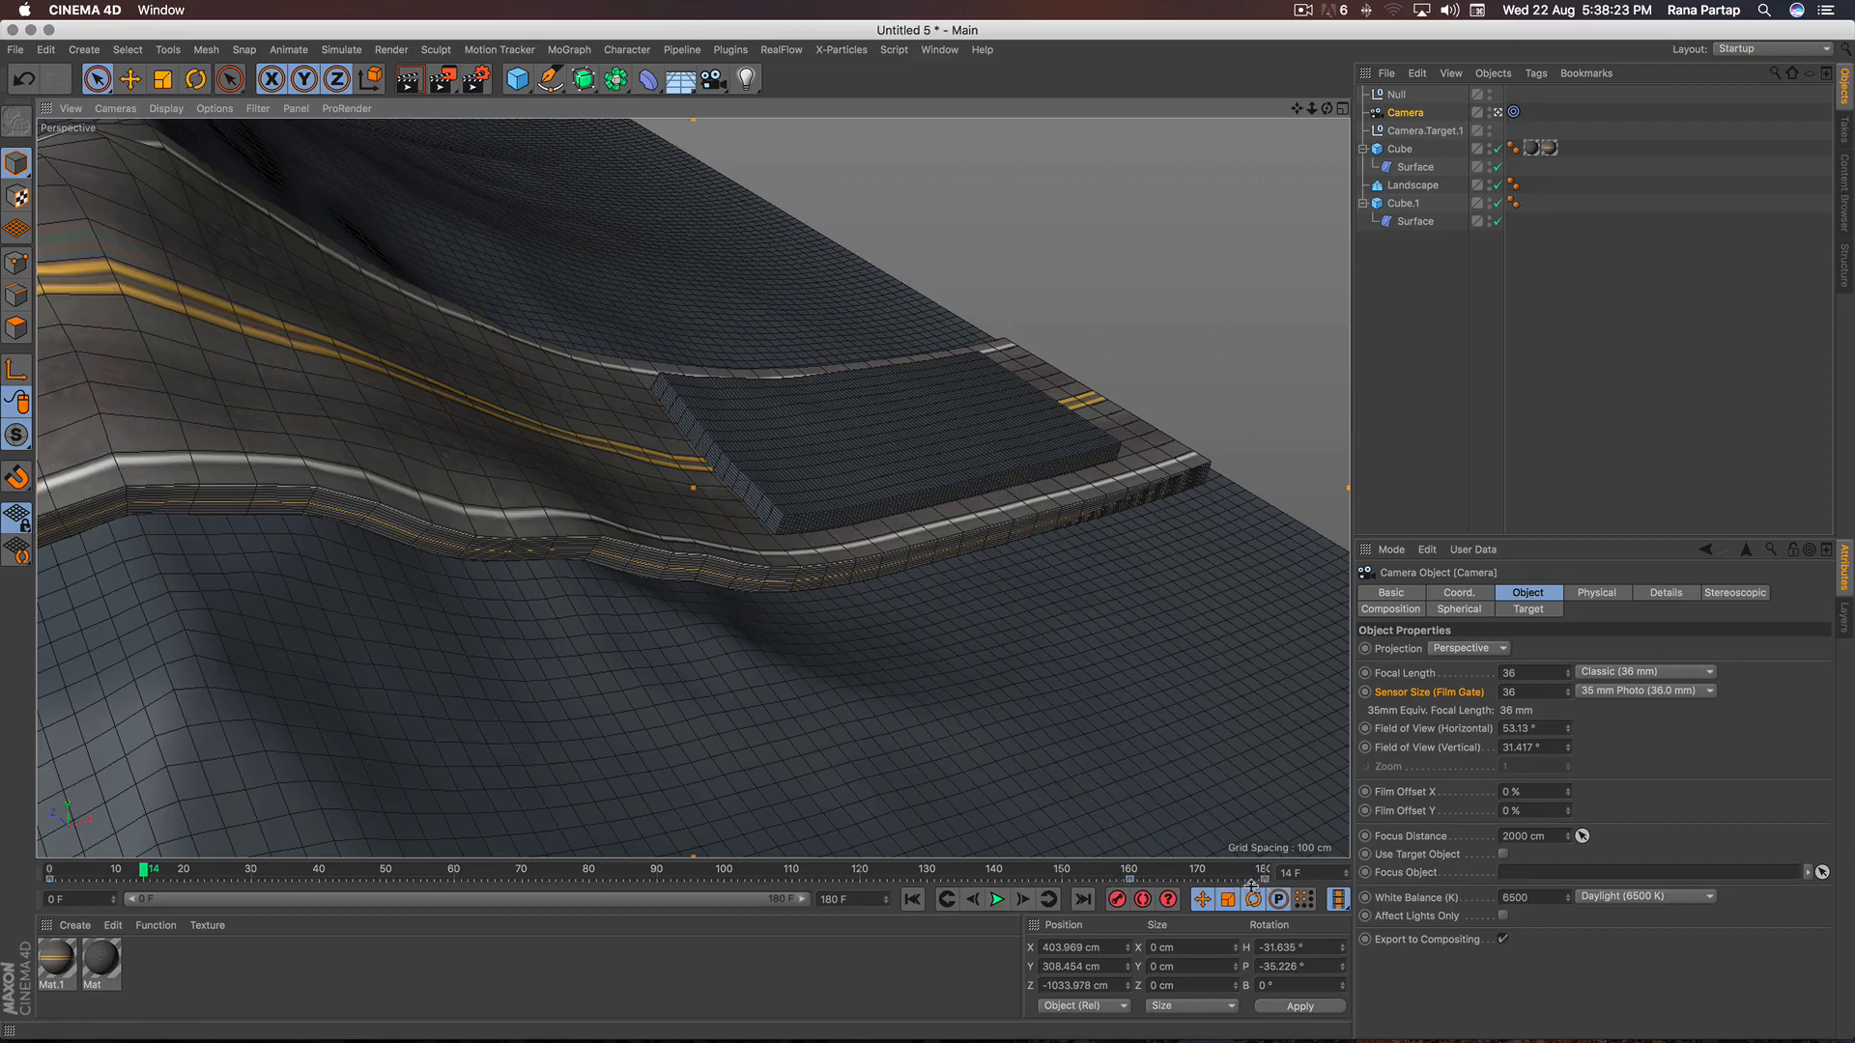
{"action": "left_click_drag", "start_coordinate": [1100, 878], "coordinate": [1227, 872]}
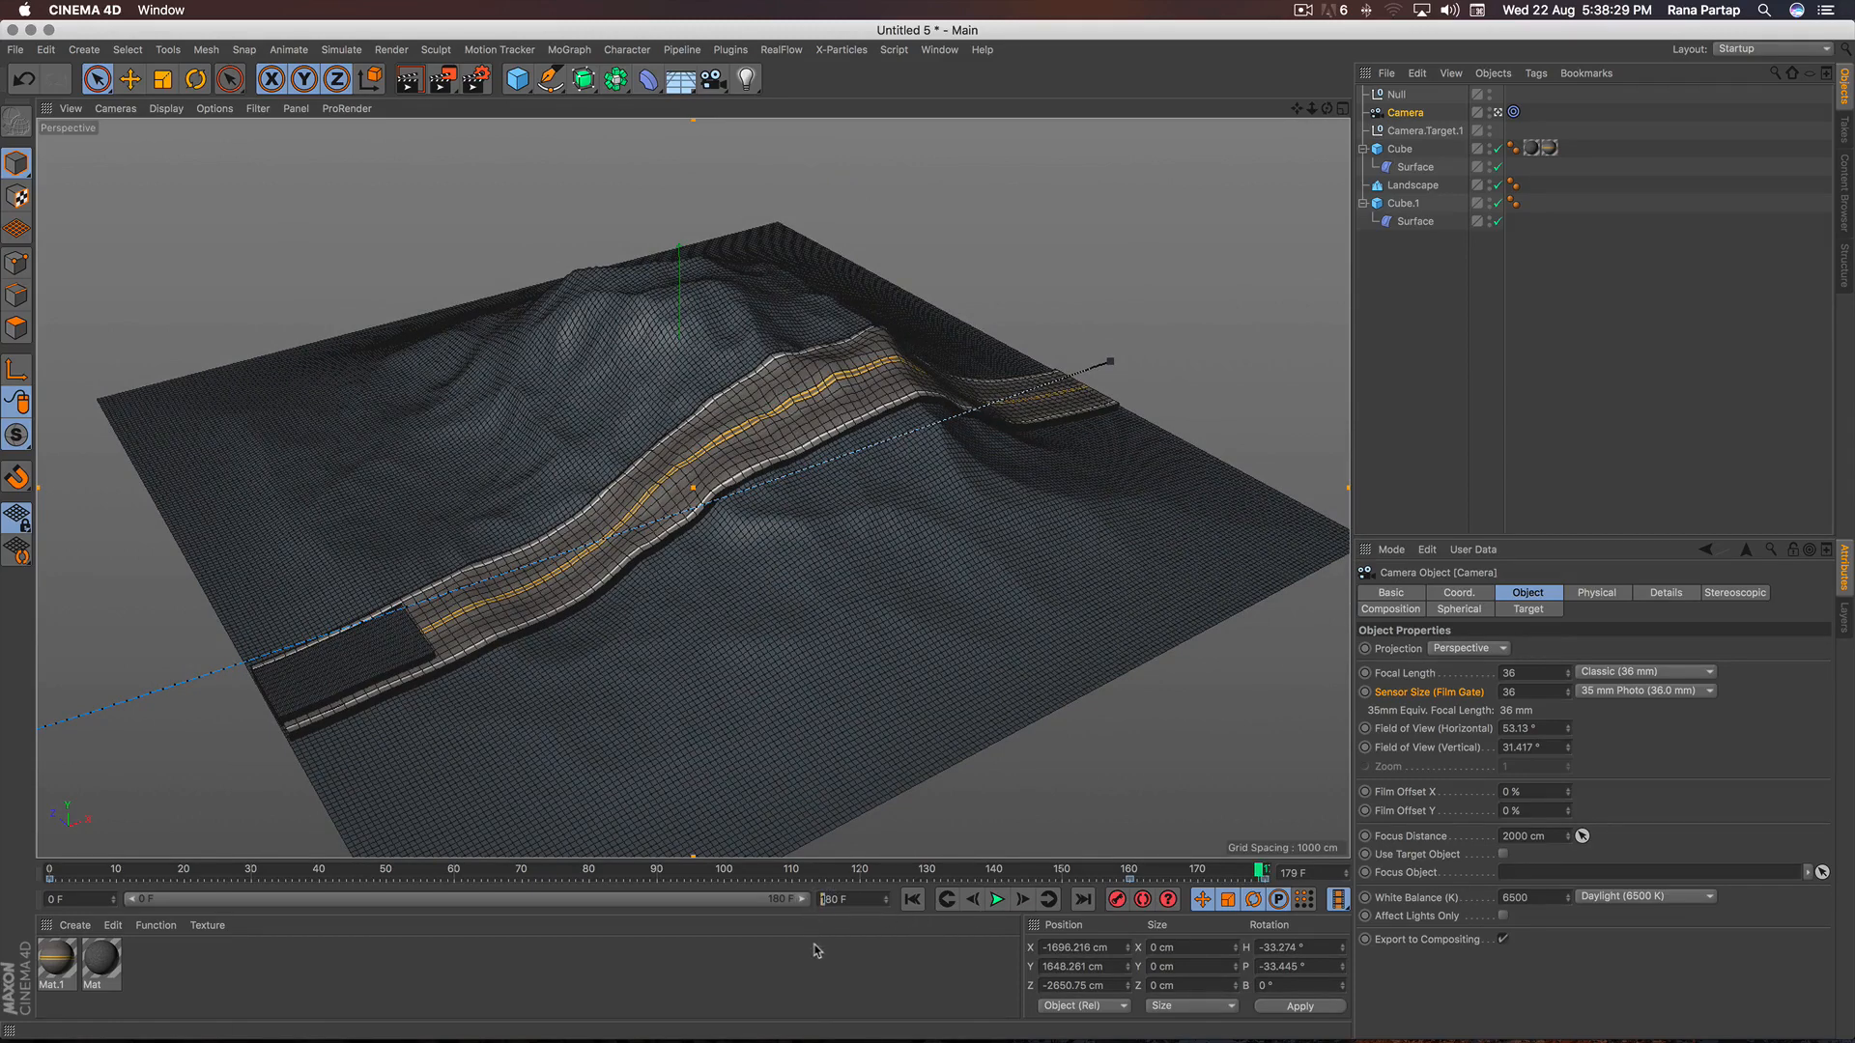
Extend the project and preview range to 280 frames and move the camera's last keyframe to frame 260.
{"action": "left_click", "coordinate": [794, 972]}
{"action": "left_click_drag", "start_coordinate": [570, 900], "coordinate": [726, 920]}
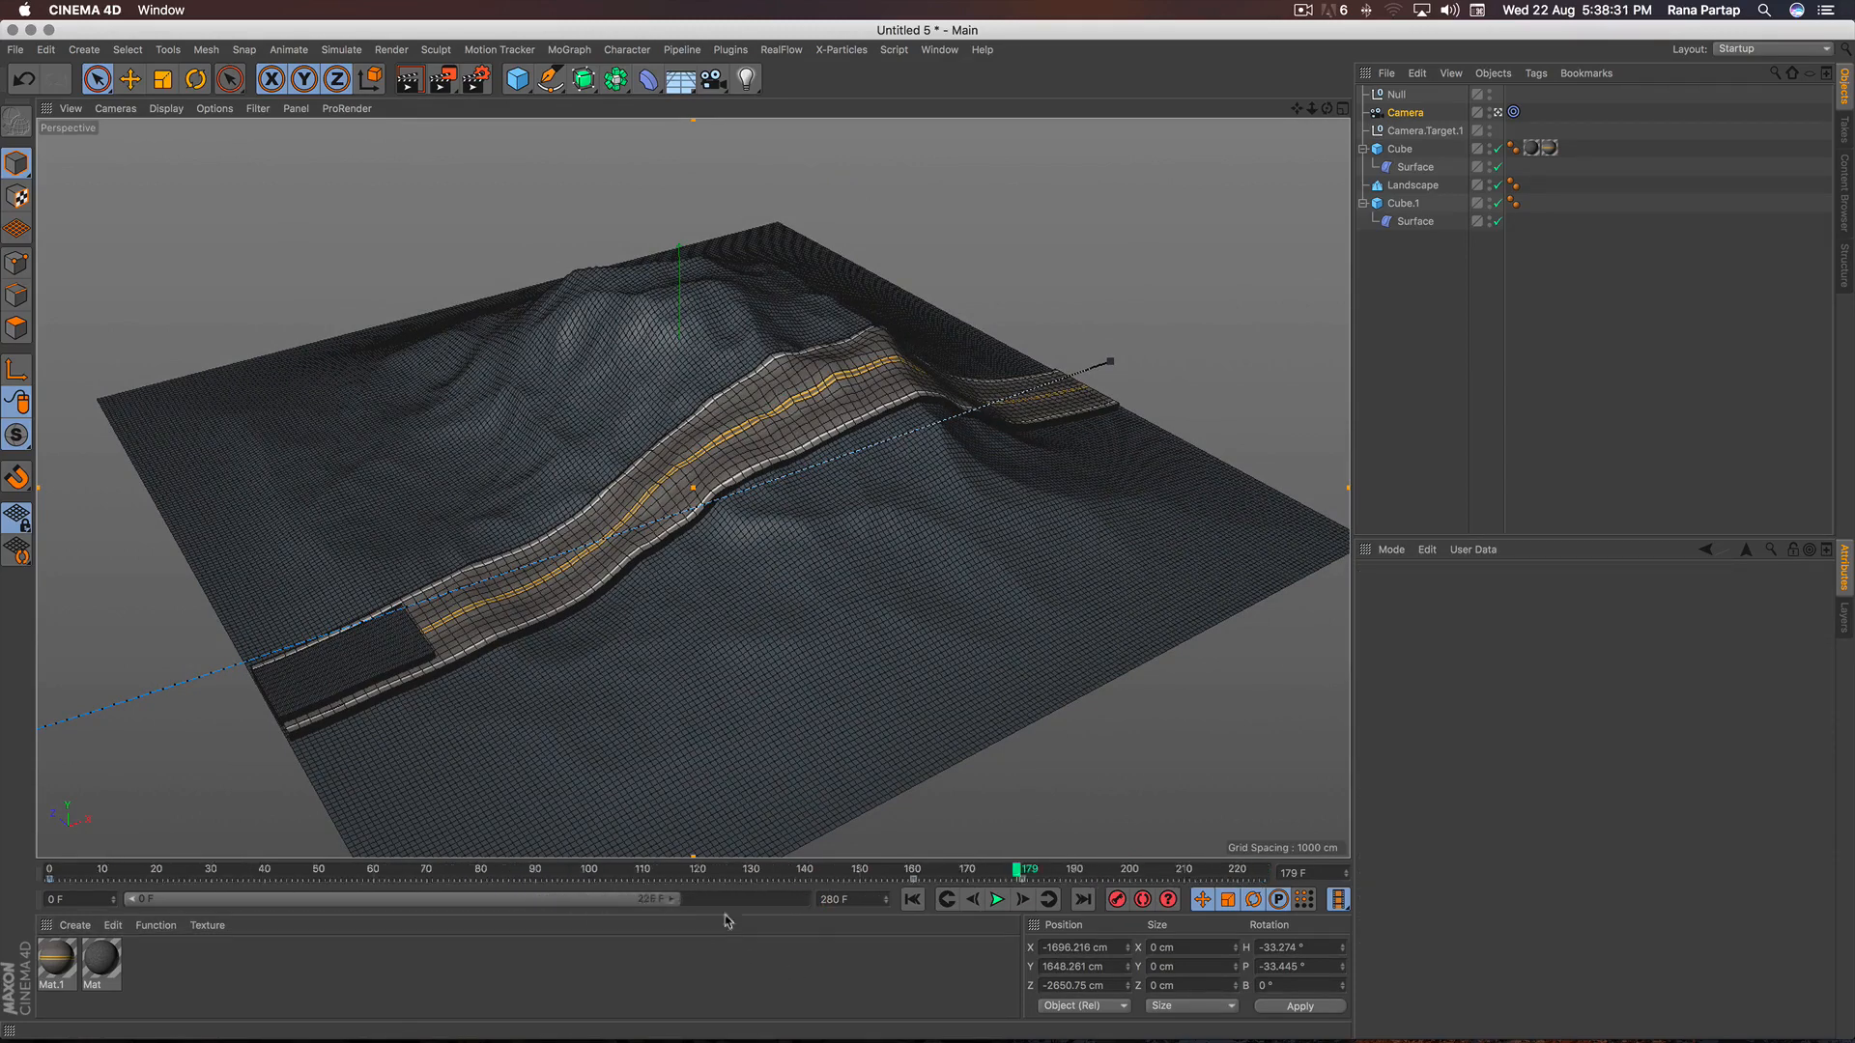
{"action": "left_click_drag", "start_coordinate": [836, 887], "coordinate": [1181, 885]}
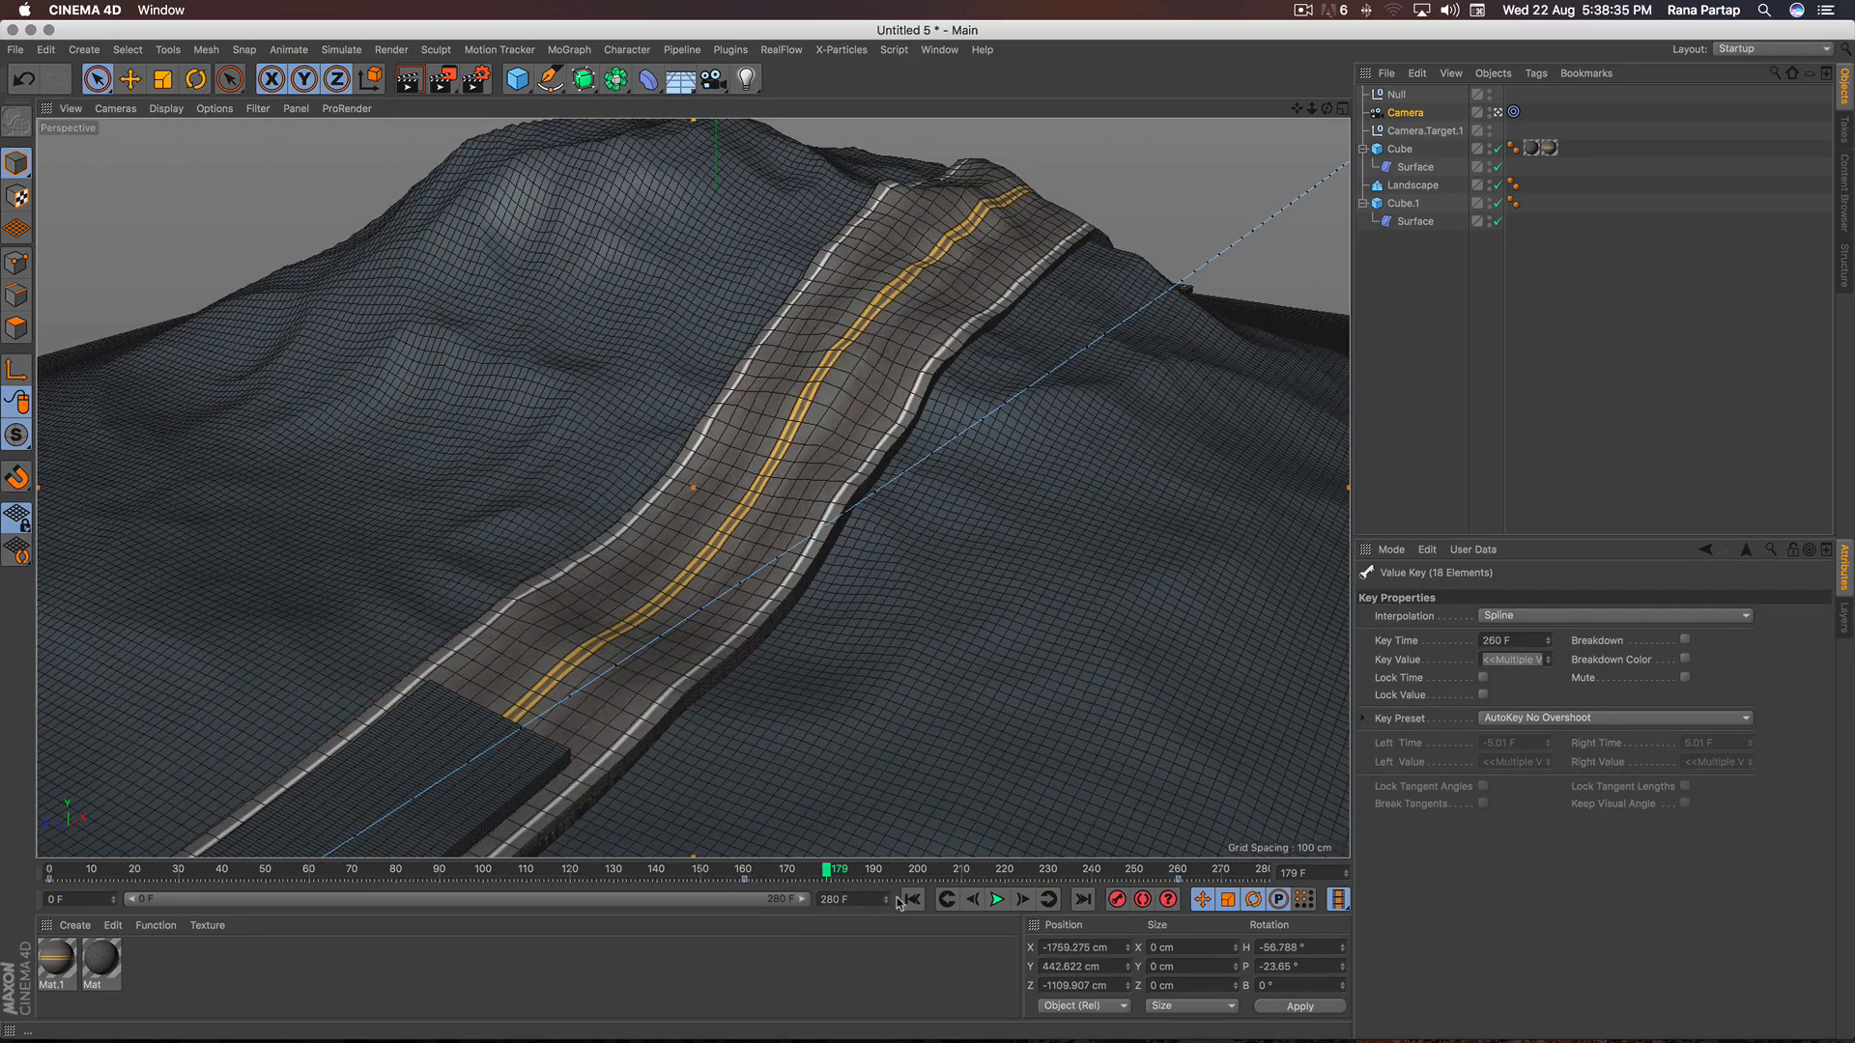
Preview the retimed camera move, then shift the Null's last keyframe to frame 160.
{"action": "left_click", "coordinate": [686, 872]}
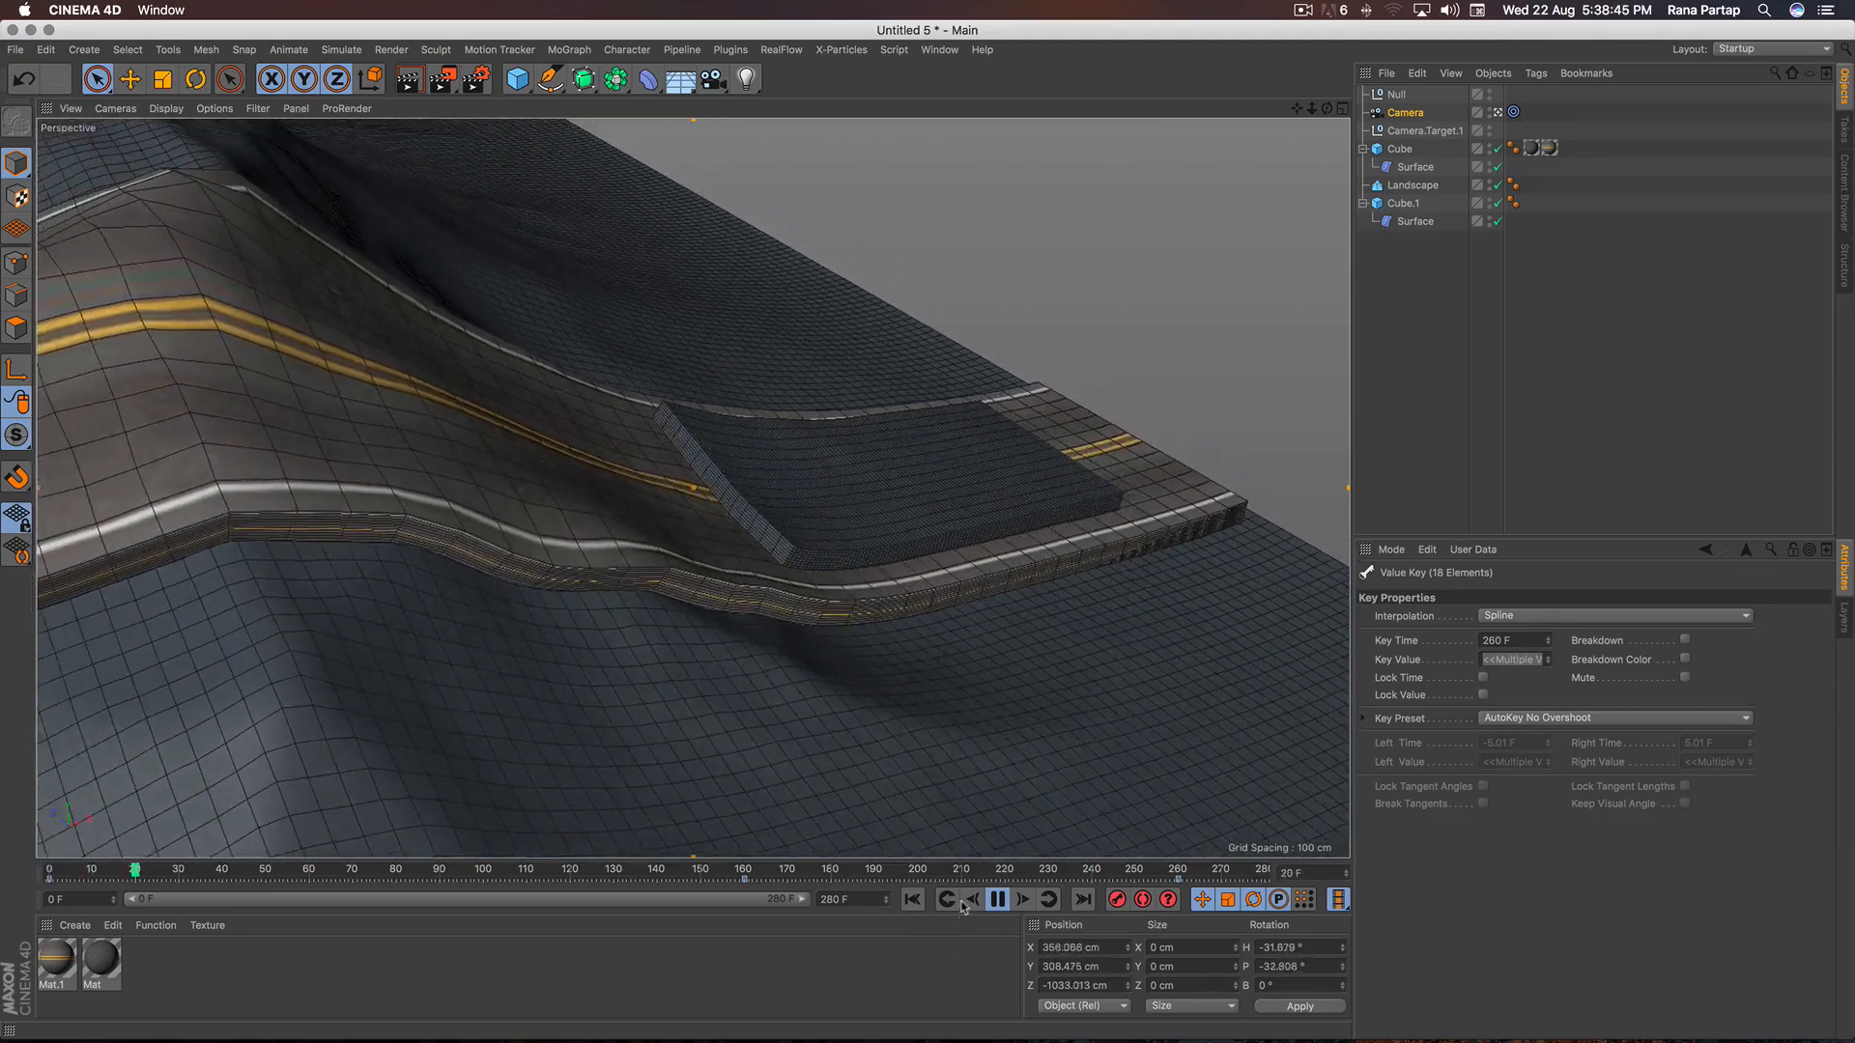
{"action": "left_click", "coordinate": [997, 900]}
{"action": "left_click", "coordinate": [746, 873]}
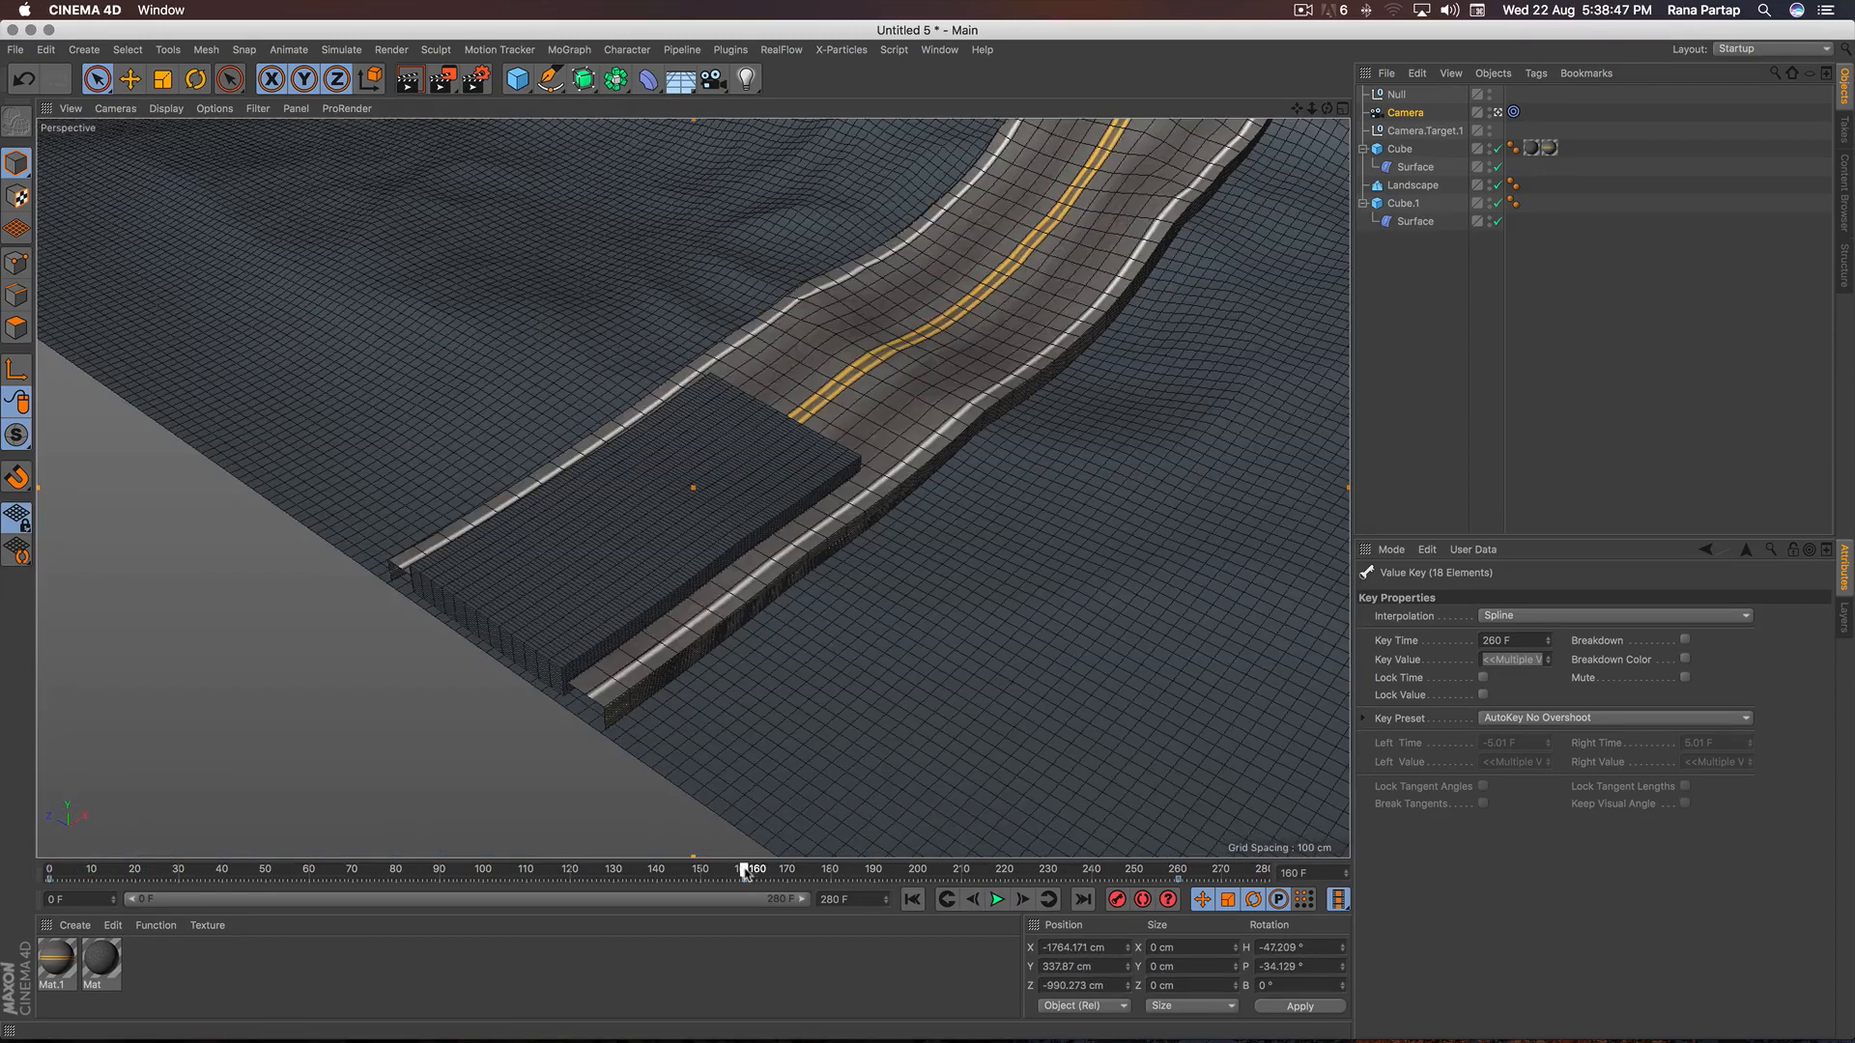
{"action": "left_click", "coordinate": [1397, 95]}
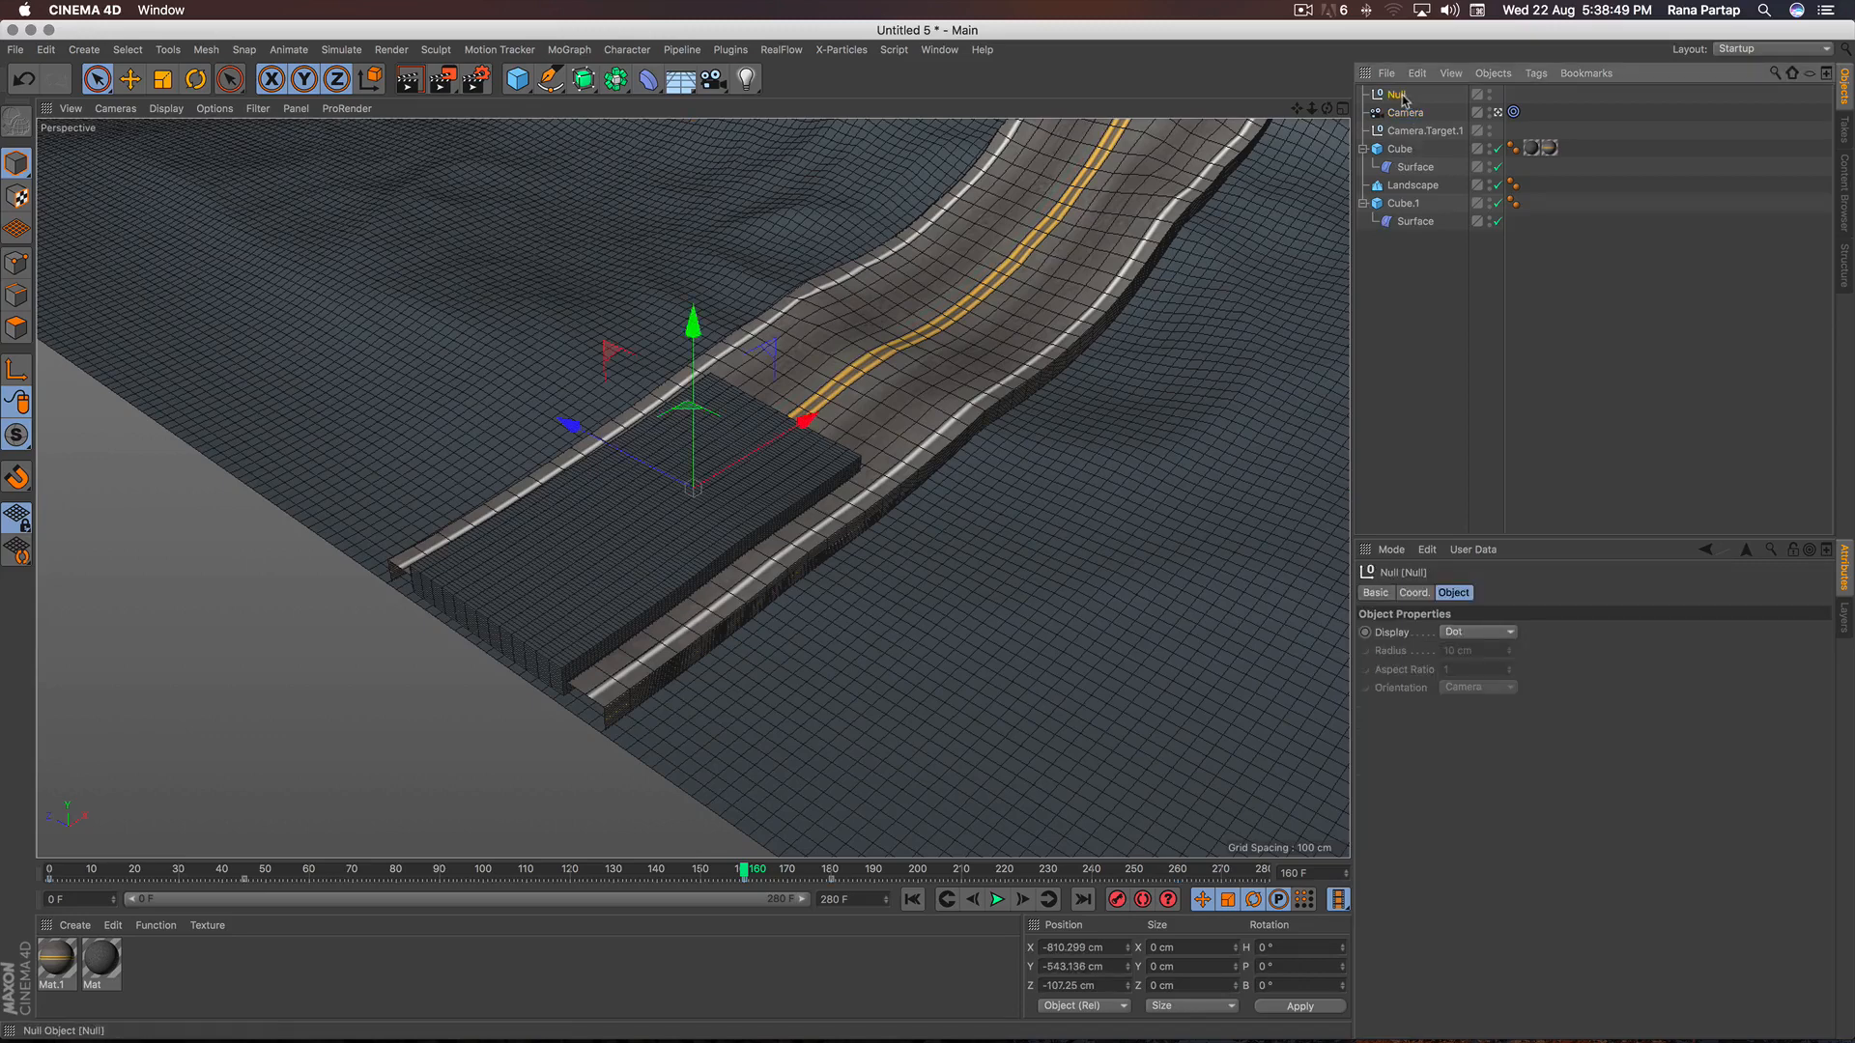
{"action": "left_click", "coordinate": [788, 880]}
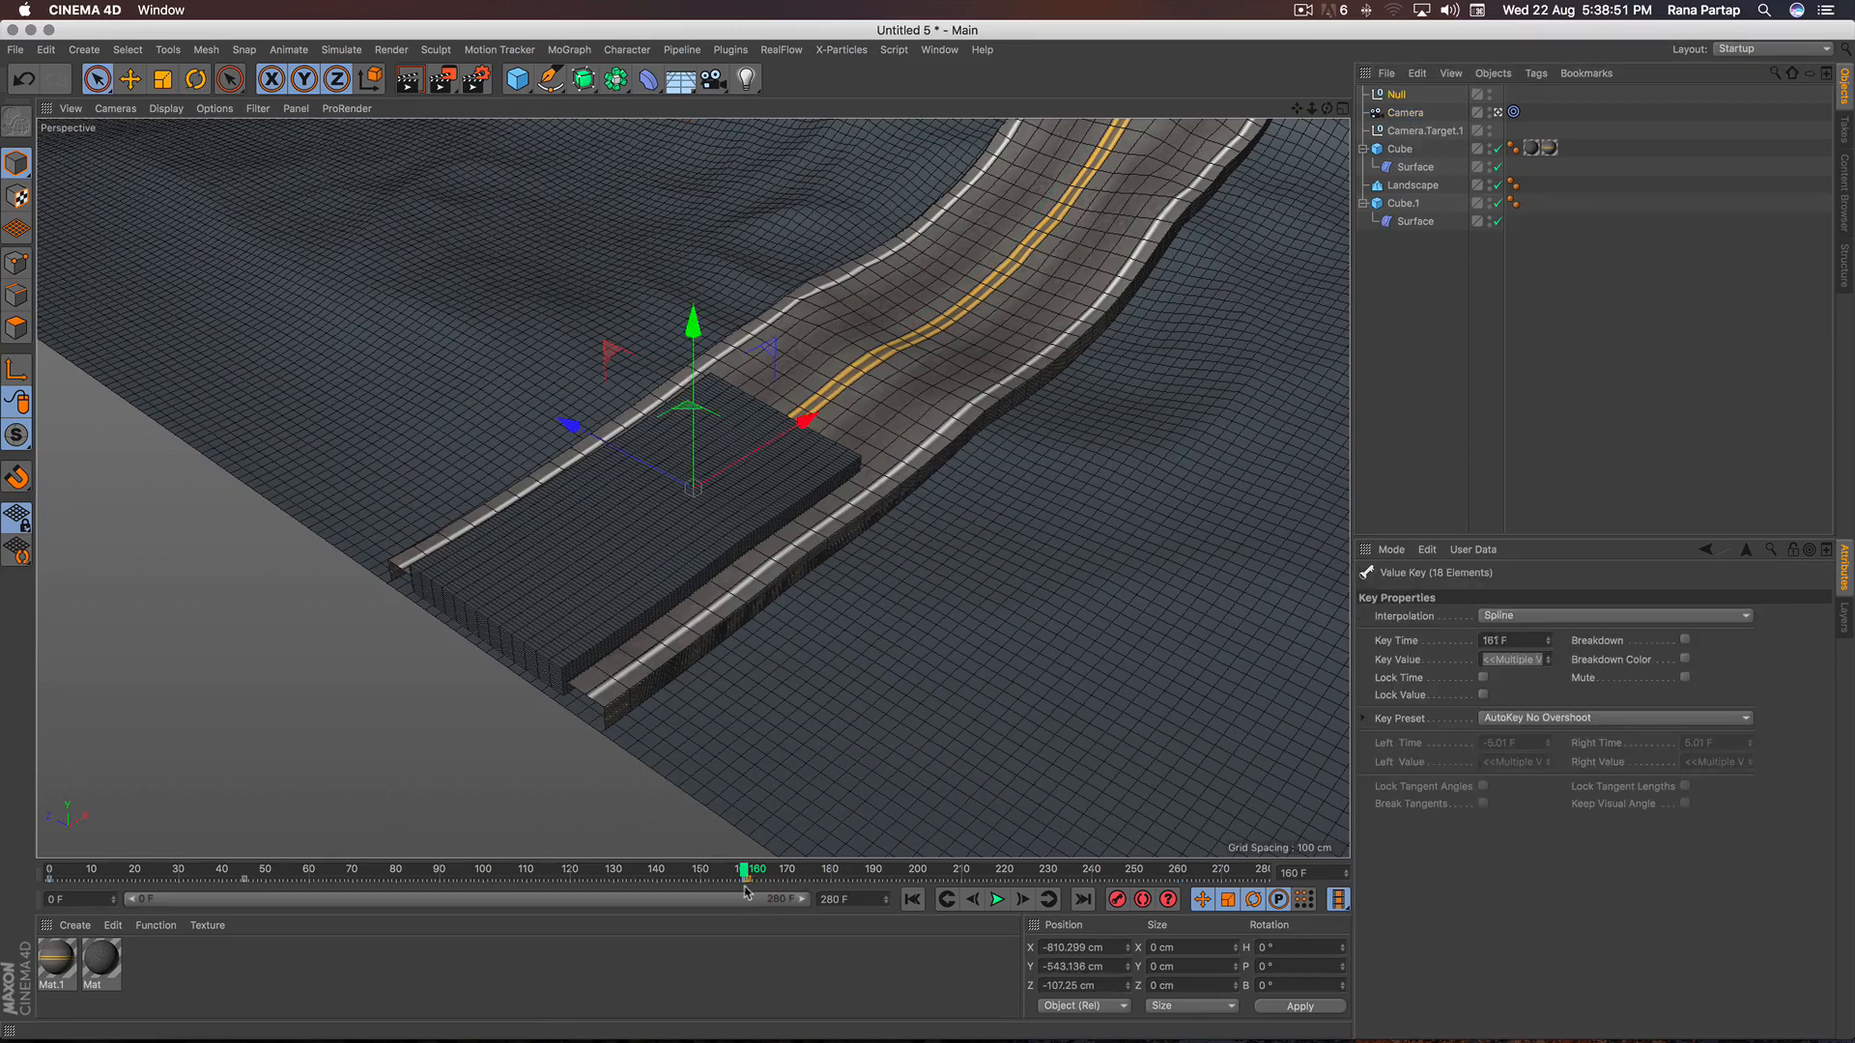
{"action": "left_click_drag", "start_coordinate": [747, 891], "coordinate": [742, 890]}
Play the animation from the start to frame 116 and keyframe the Null there at about X -361, Y -459, Z -143 cm.
{"action": "left_click", "coordinate": [912, 902]}
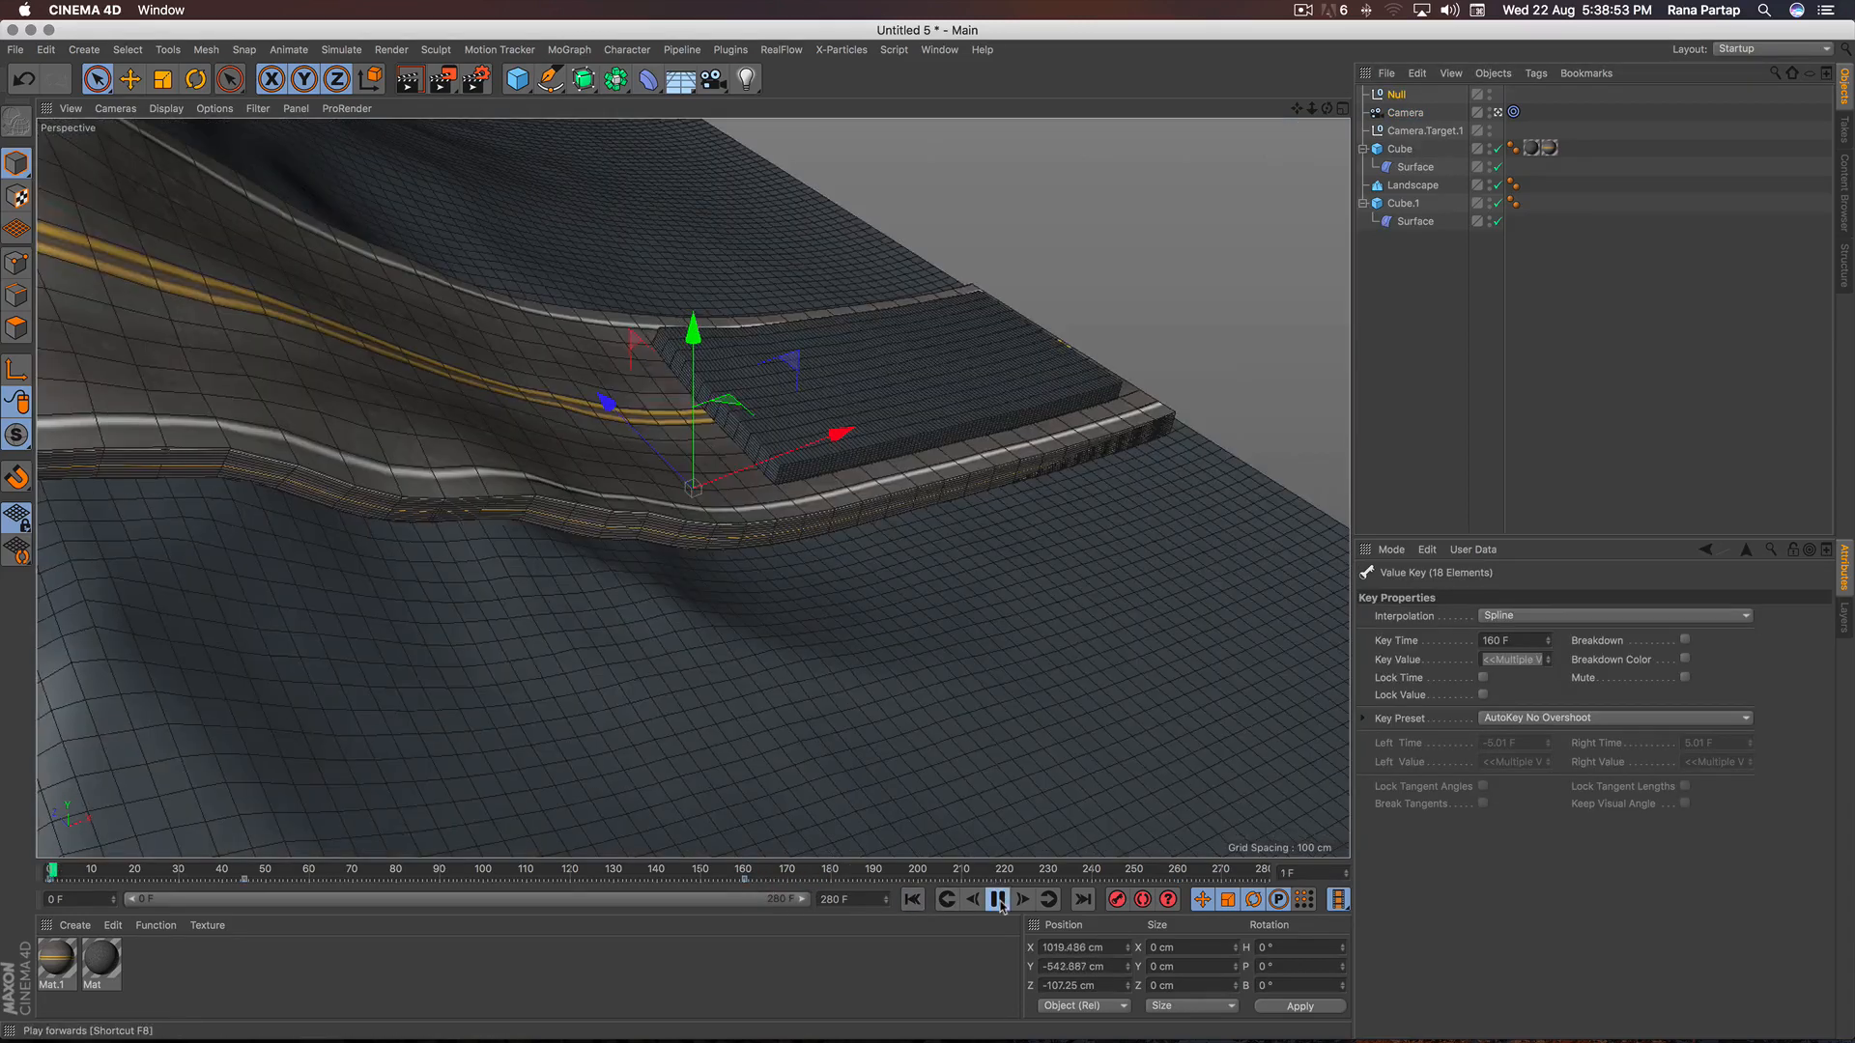
{"action": "left_click", "coordinate": [1408, 486]}
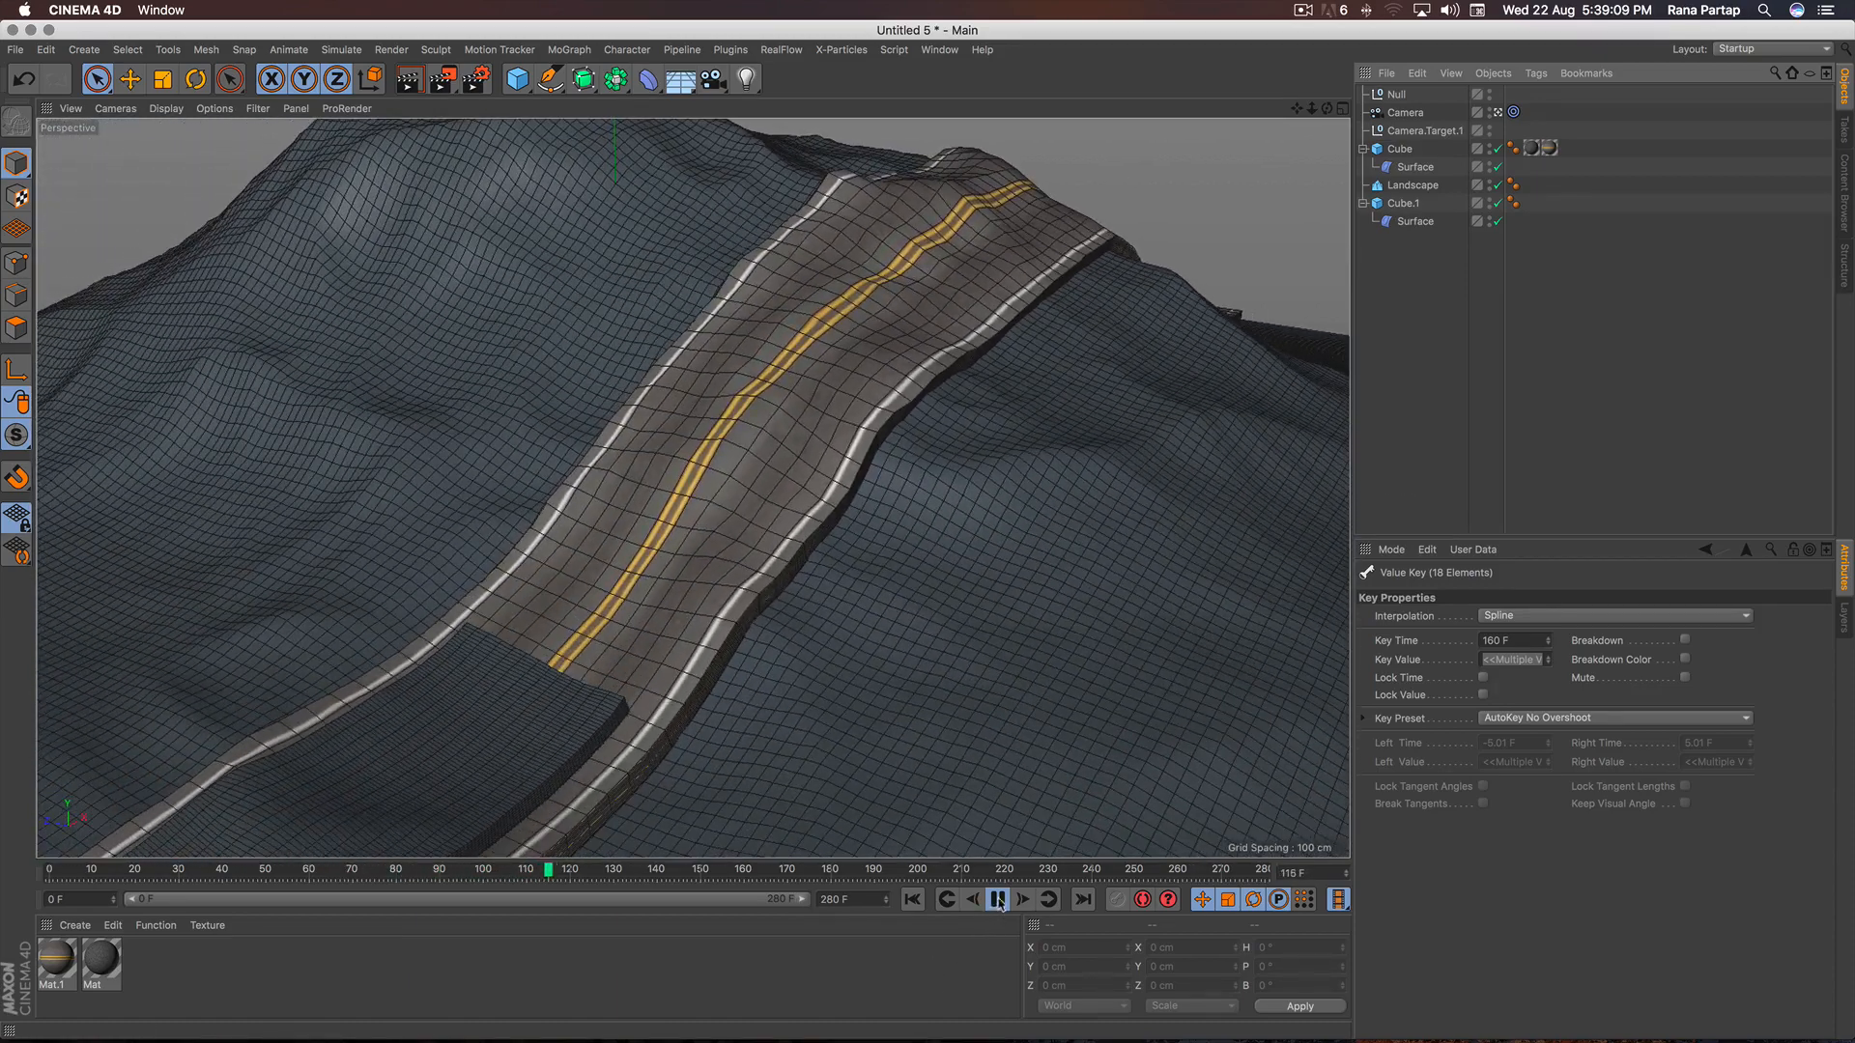
{"action": "left_click", "coordinate": [1395, 95]}
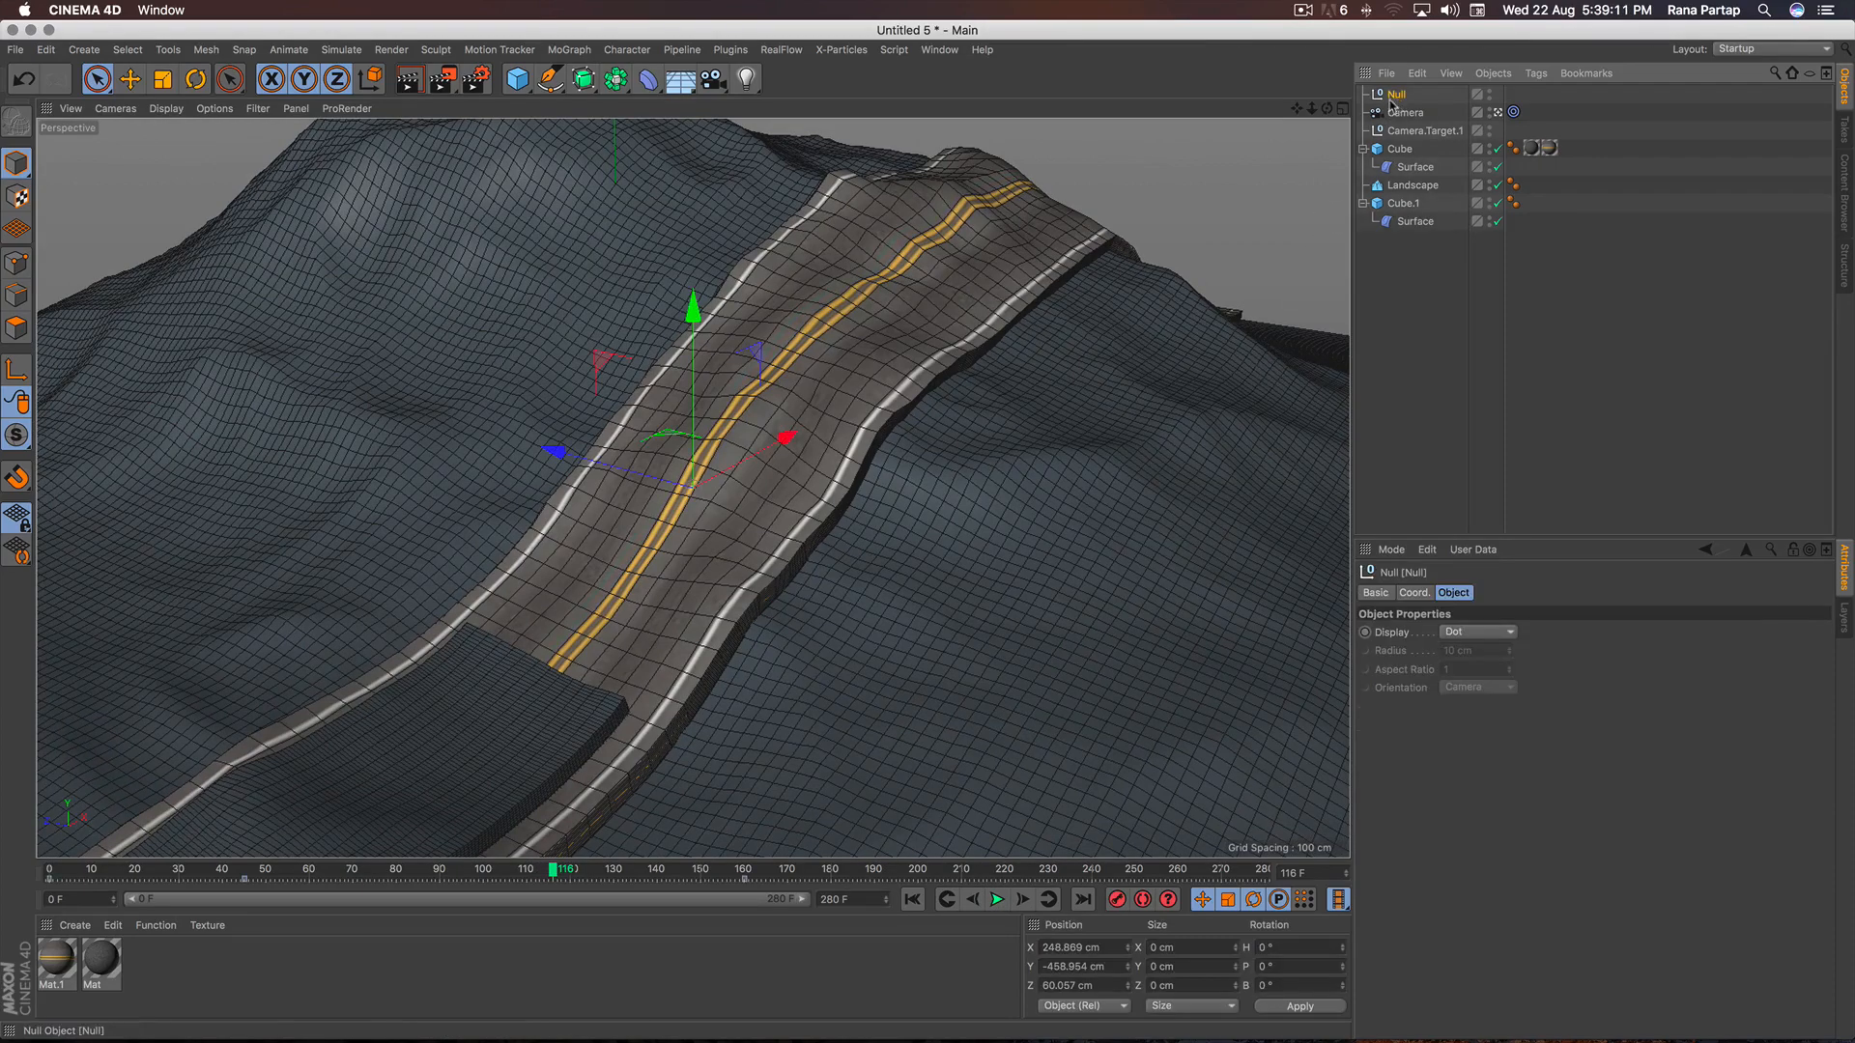
{"action": "left_click_drag", "start_coordinate": [814, 432], "coordinate": [511, 564]}
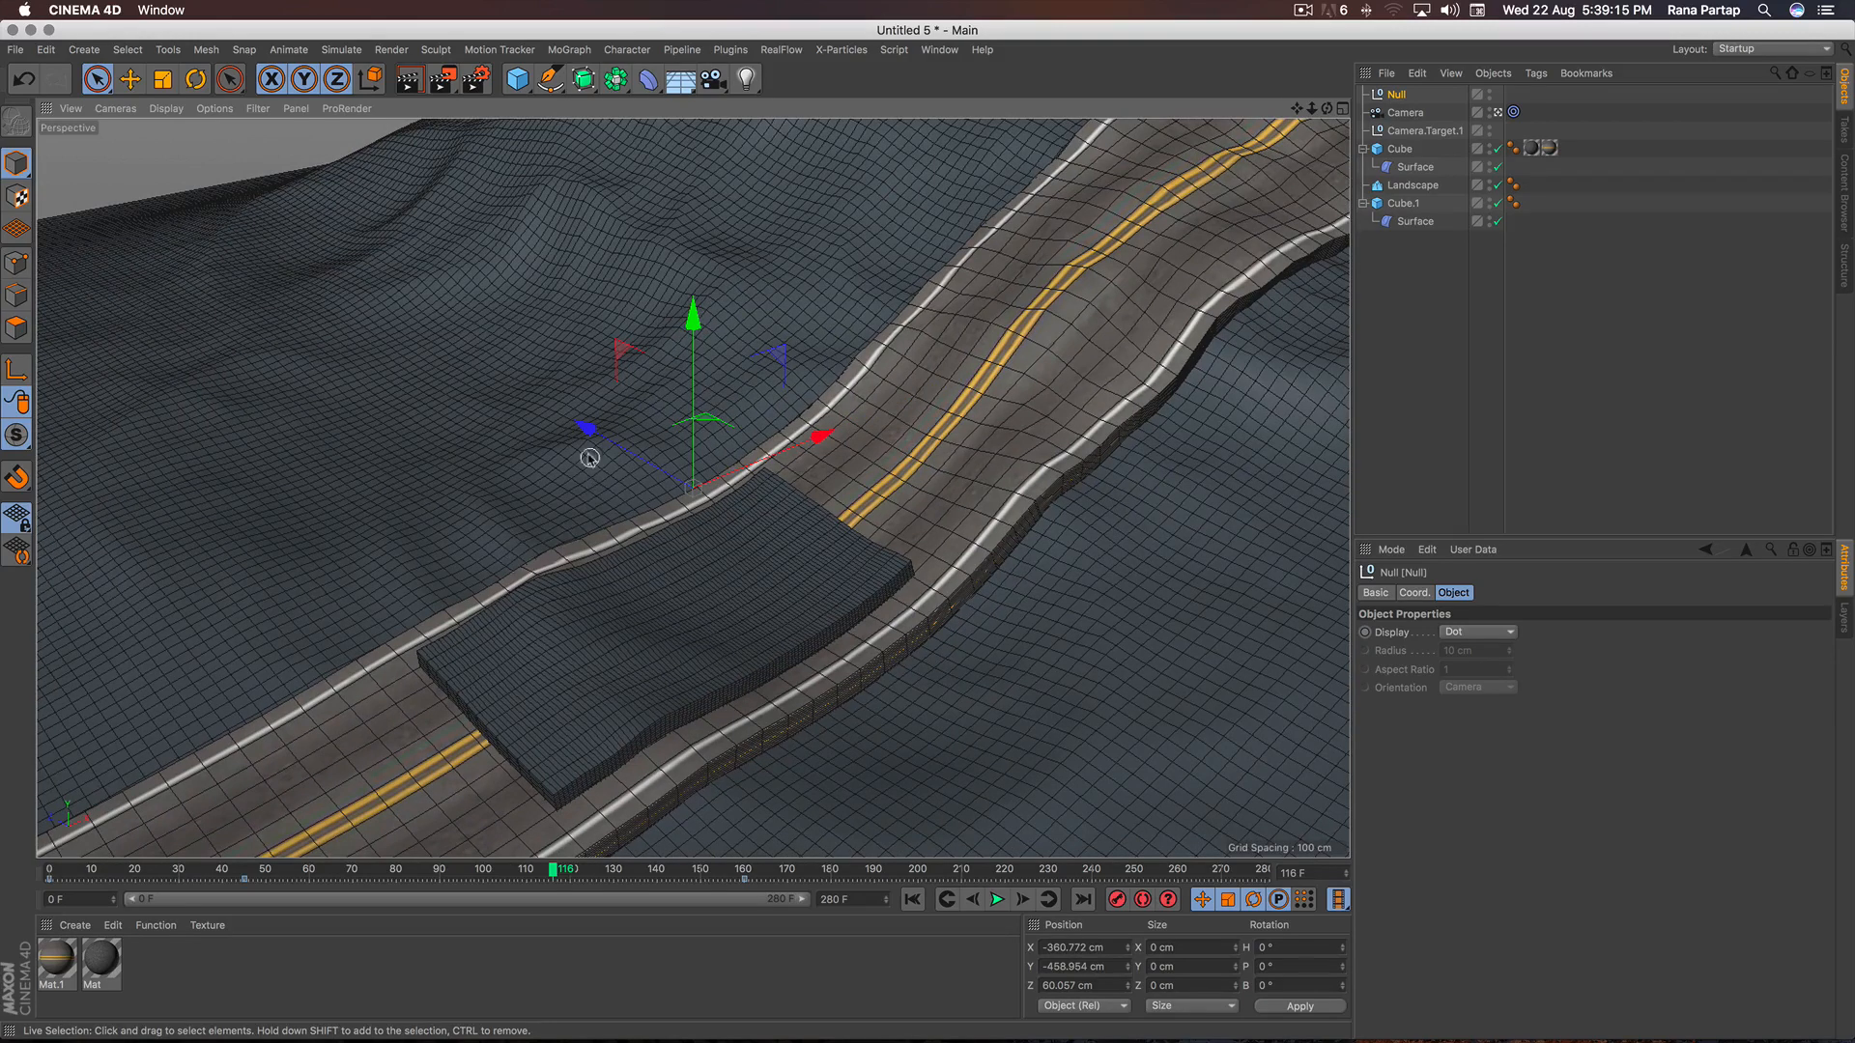
{"action": "left_click_drag", "start_coordinate": [590, 458], "coordinate": [677, 531]}
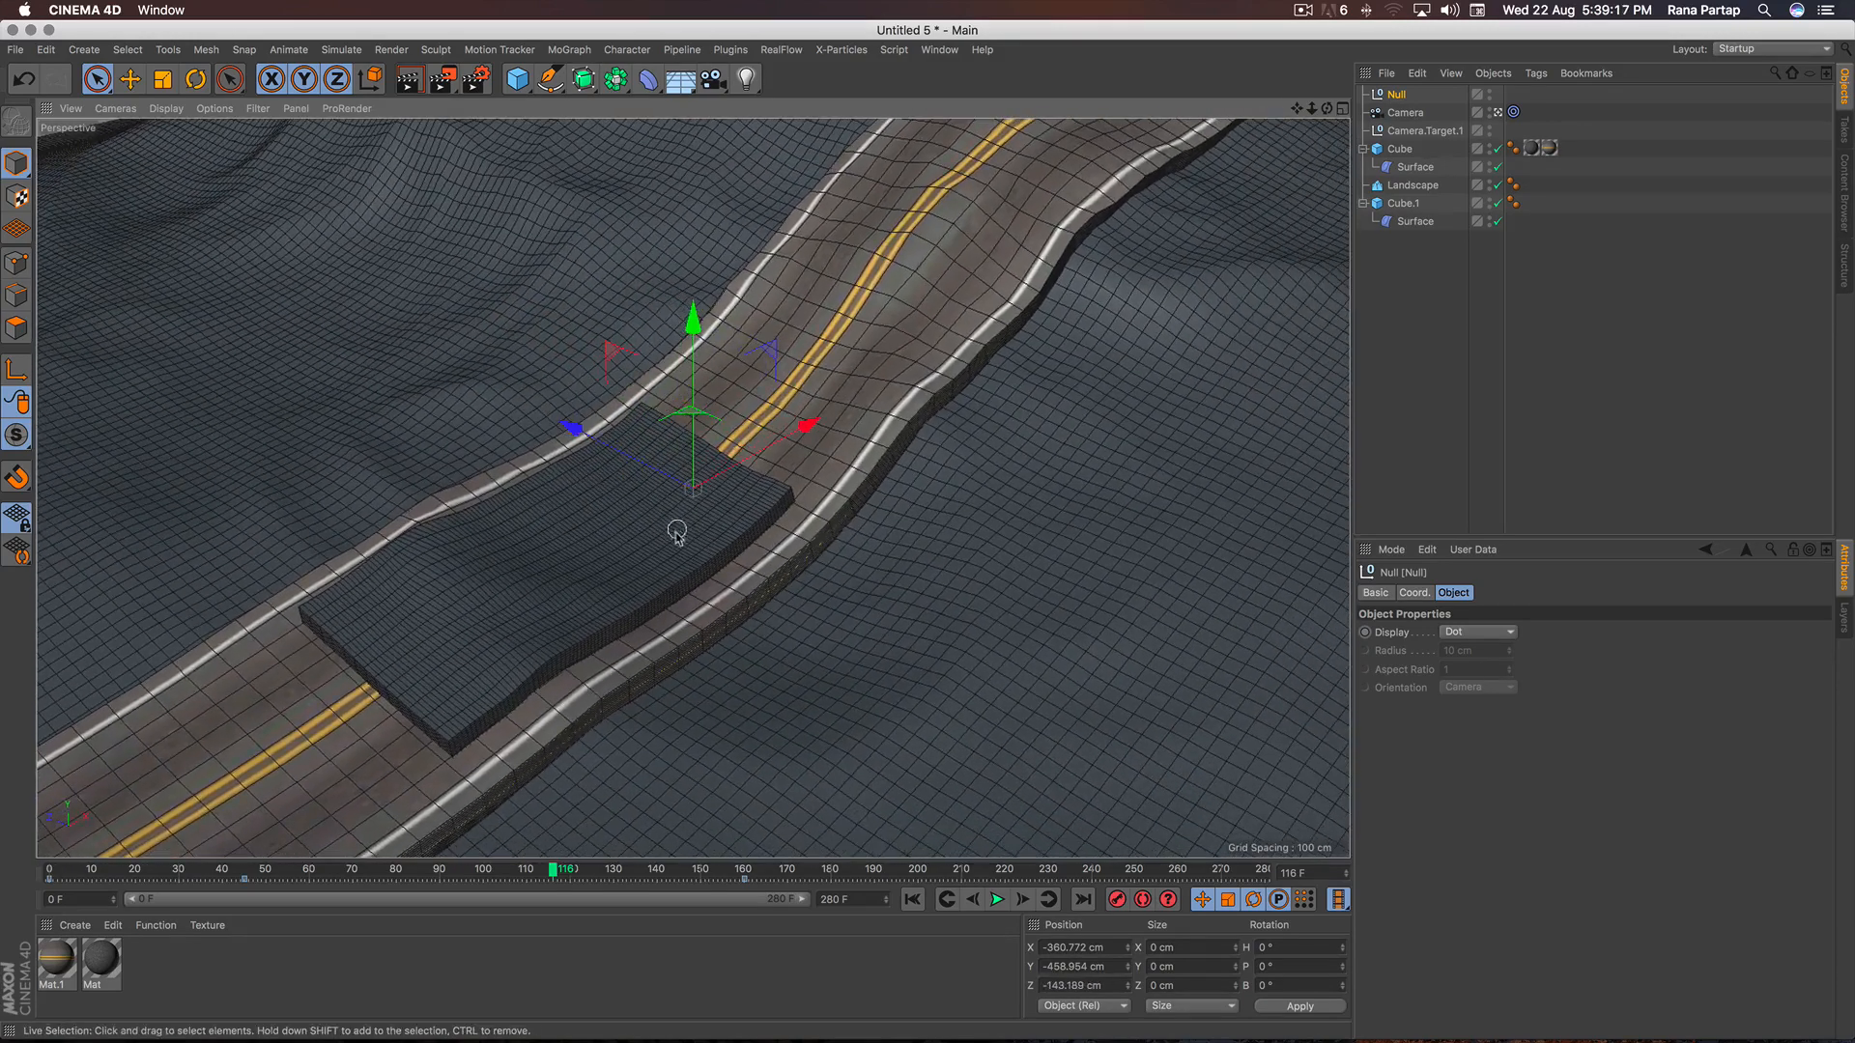
{"action": "left_click", "coordinate": [1118, 900]}
Replay the animation, then at frame 160 keyframe the Null at about X -15, Y -956, Z 125 cm.
{"action": "left_click", "coordinate": [911, 901]}
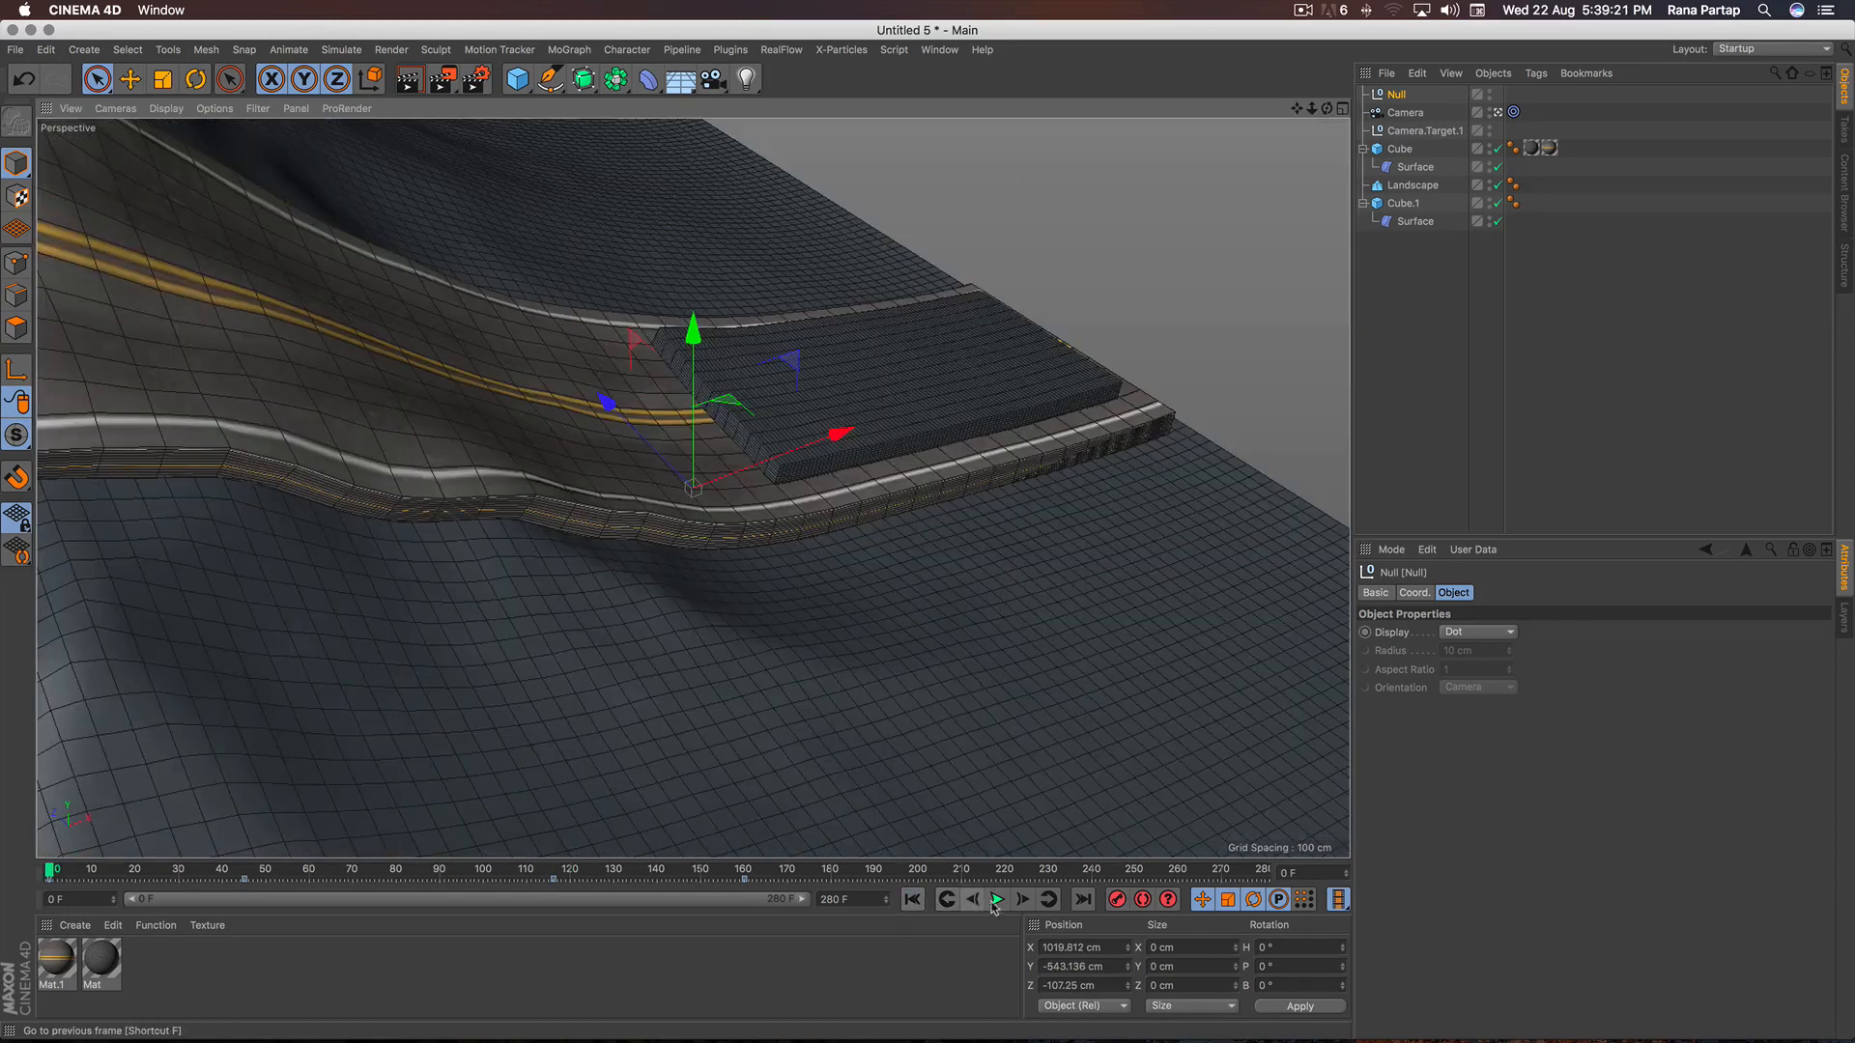
{"action": "left_click", "coordinate": [1409, 489]}
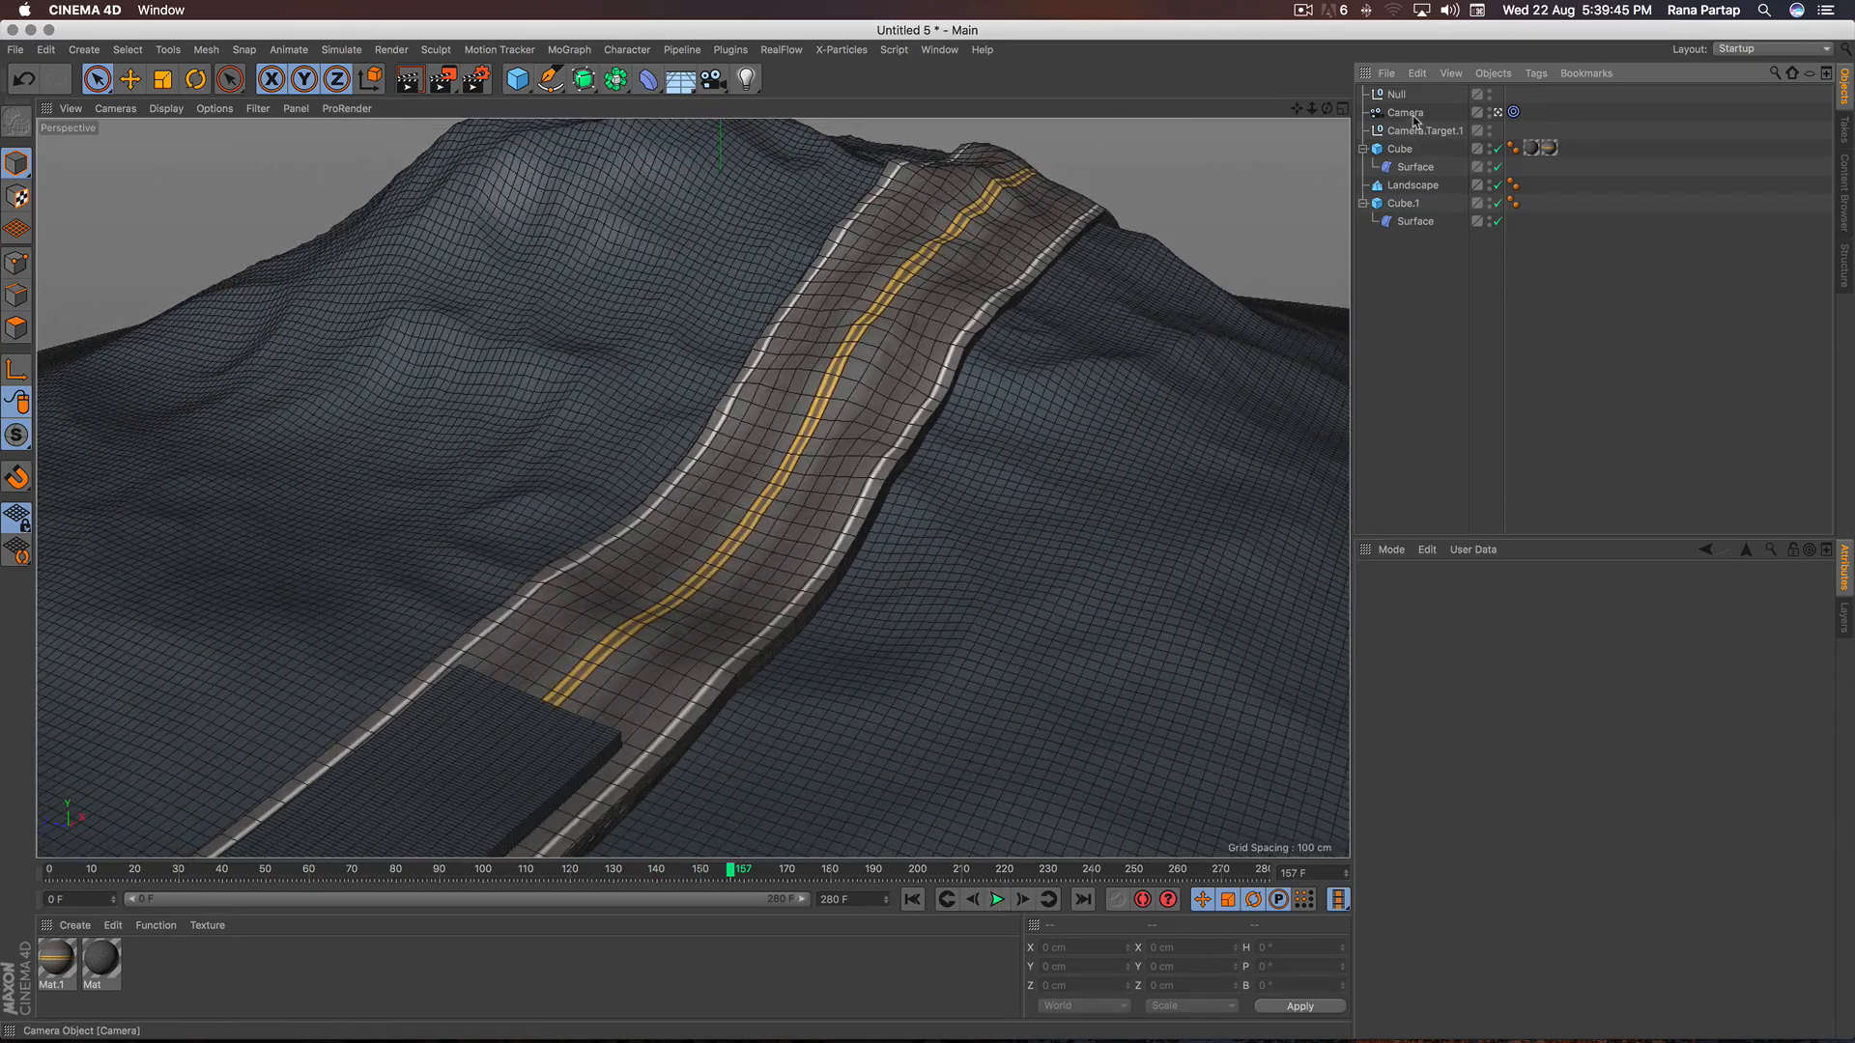
{"action": "left_click", "coordinate": [1397, 95]}
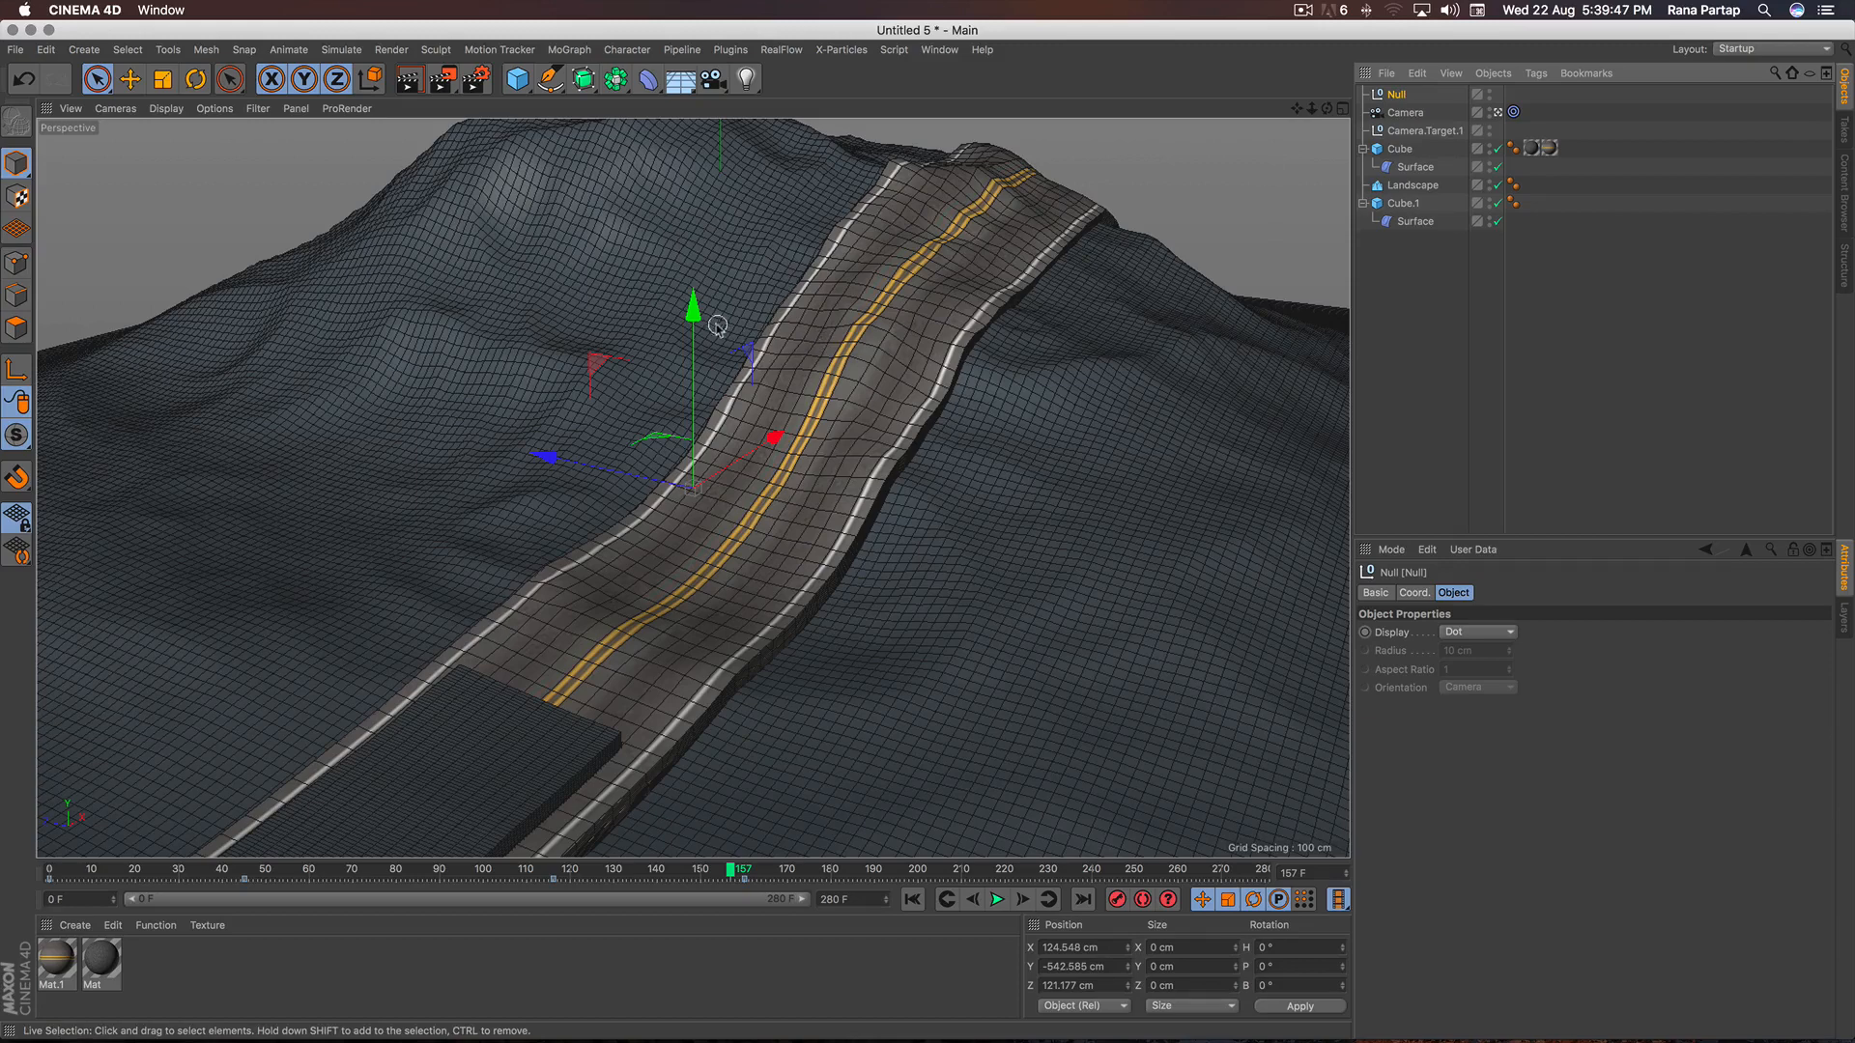
{"action": "left_click_drag", "start_coordinate": [696, 340], "coordinate": [694, 491]}
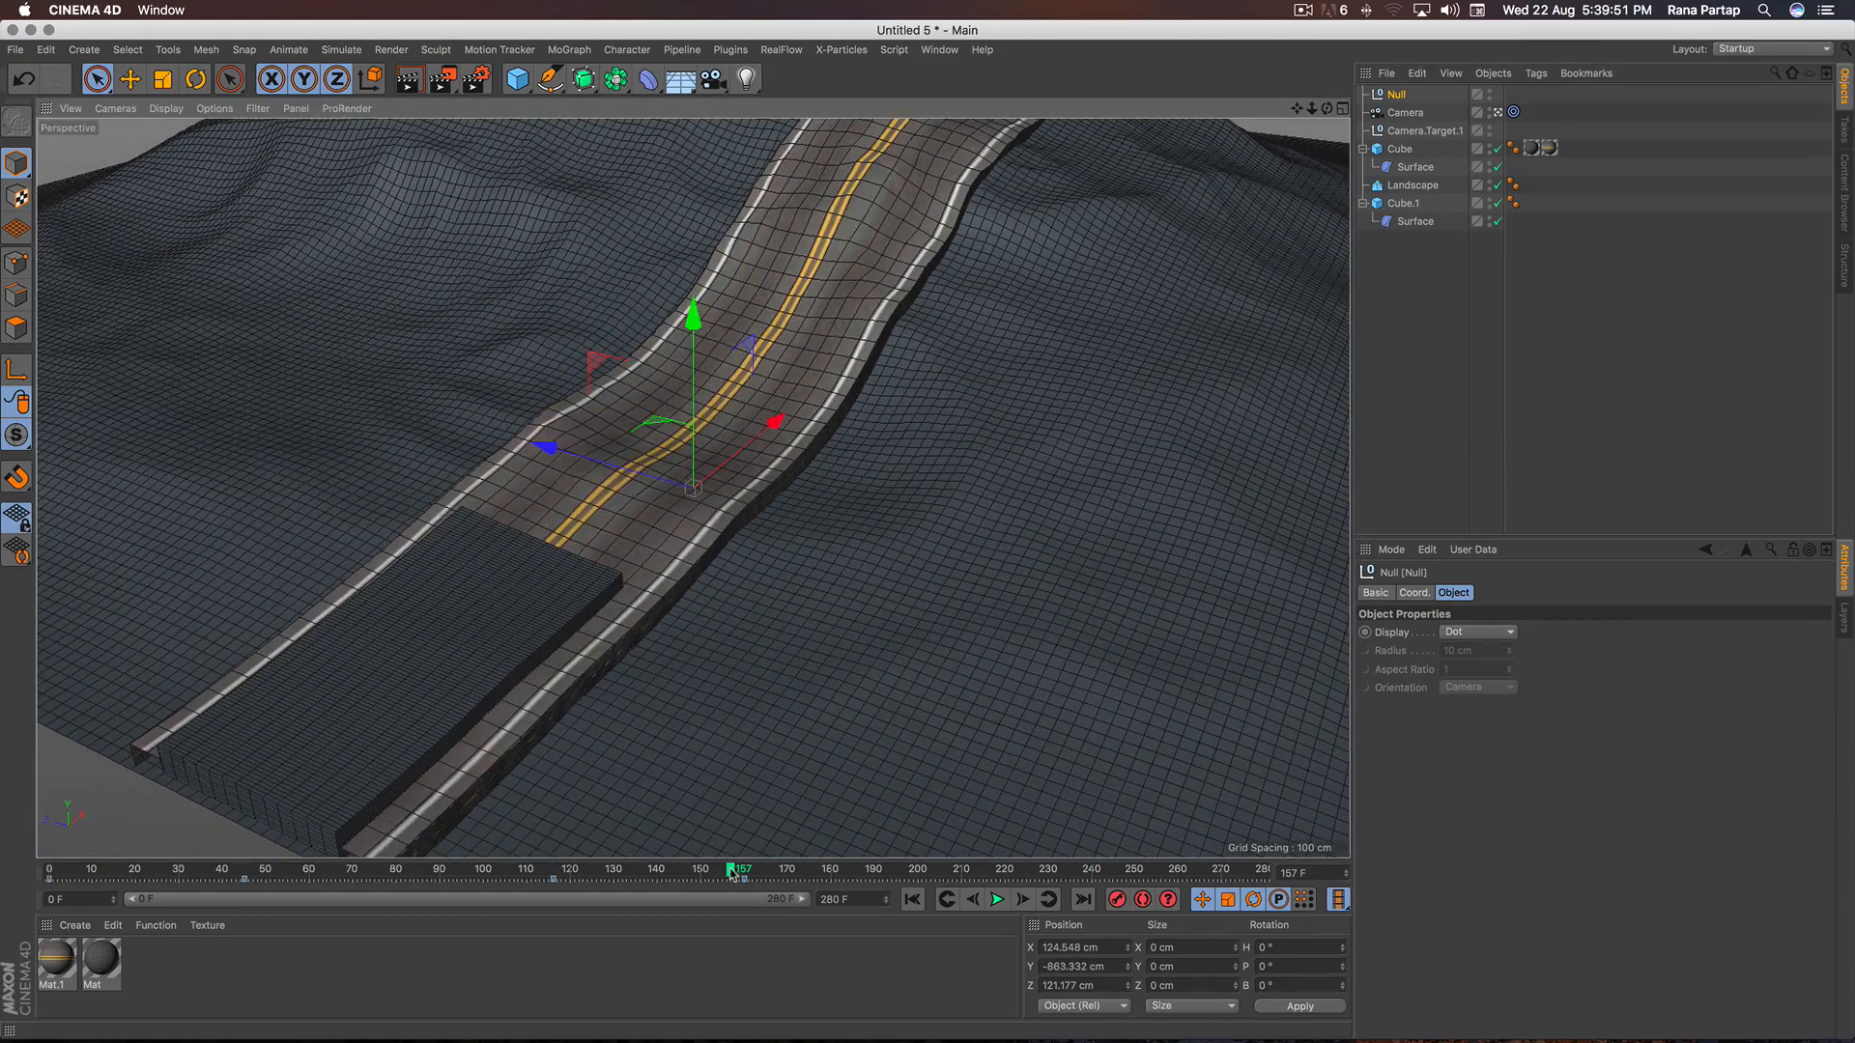
{"action": "left_click_drag", "start_coordinate": [731, 874], "coordinate": [746, 874]}
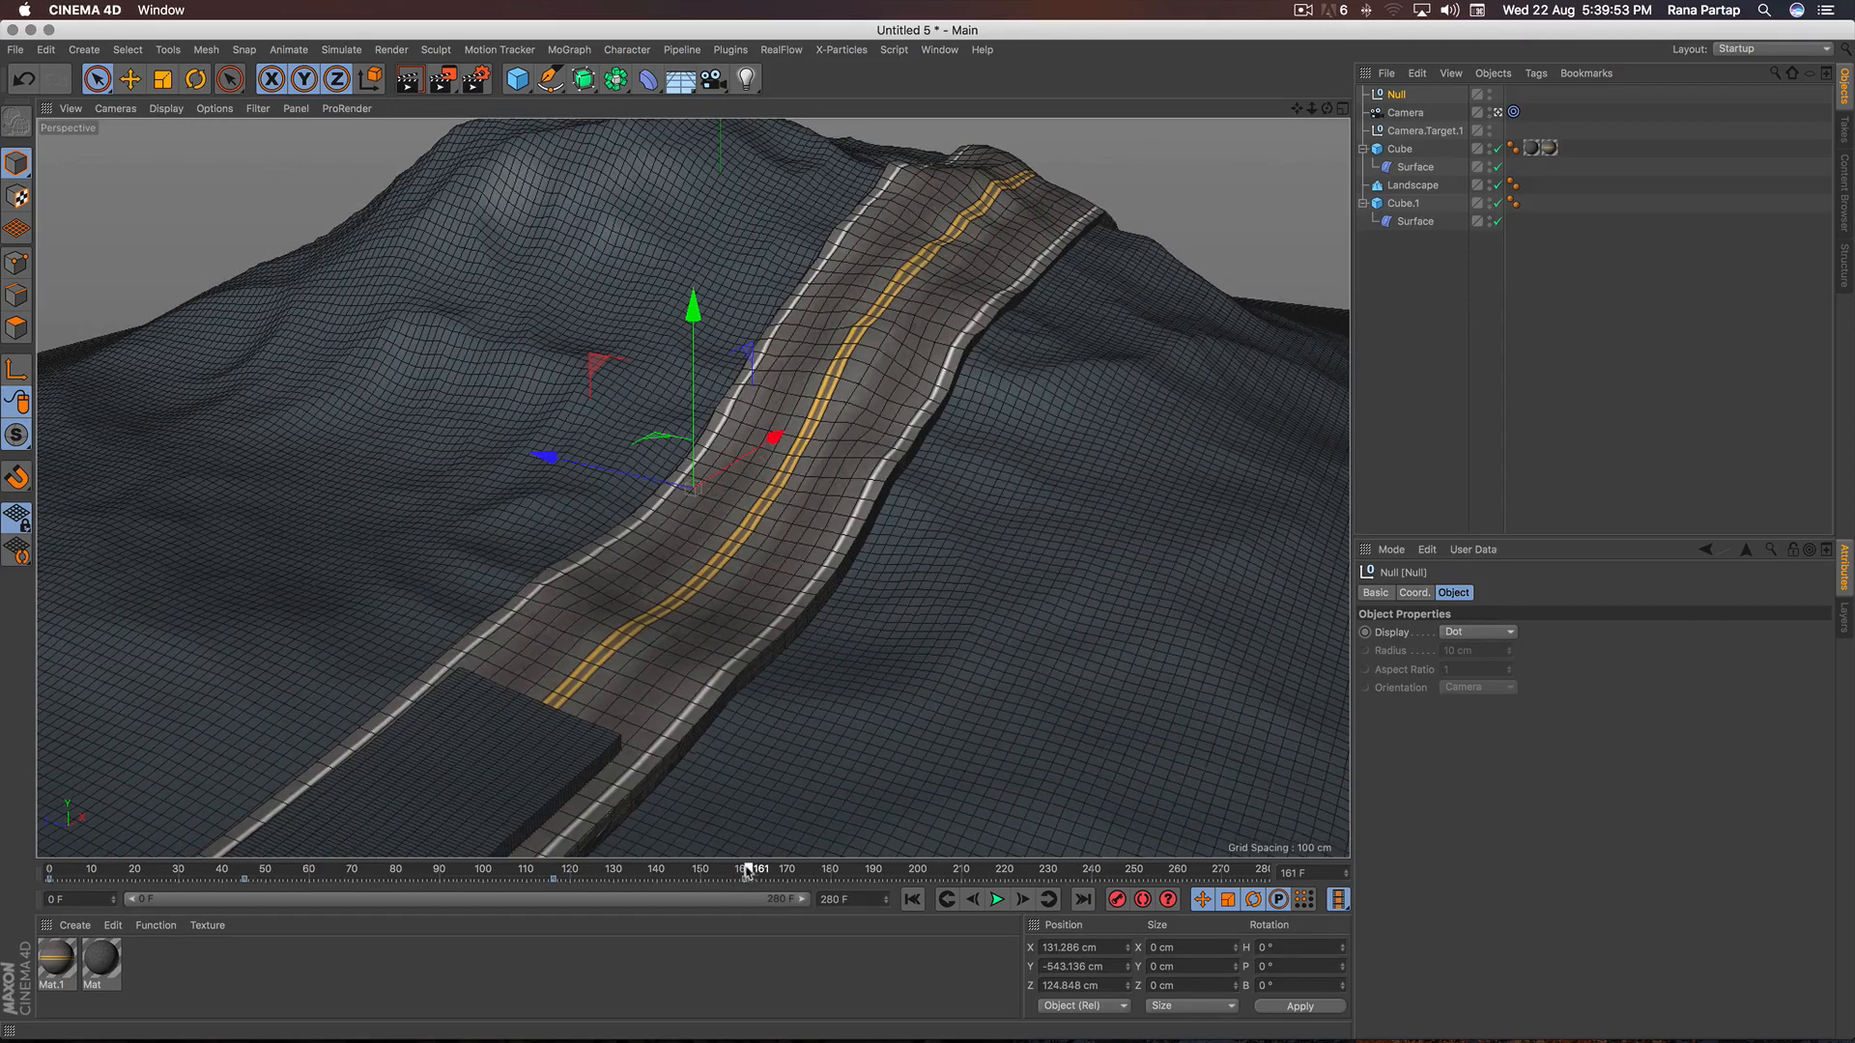
{"action": "left_click_drag", "start_coordinate": [676, 338], "coordinate": [667, 529]}
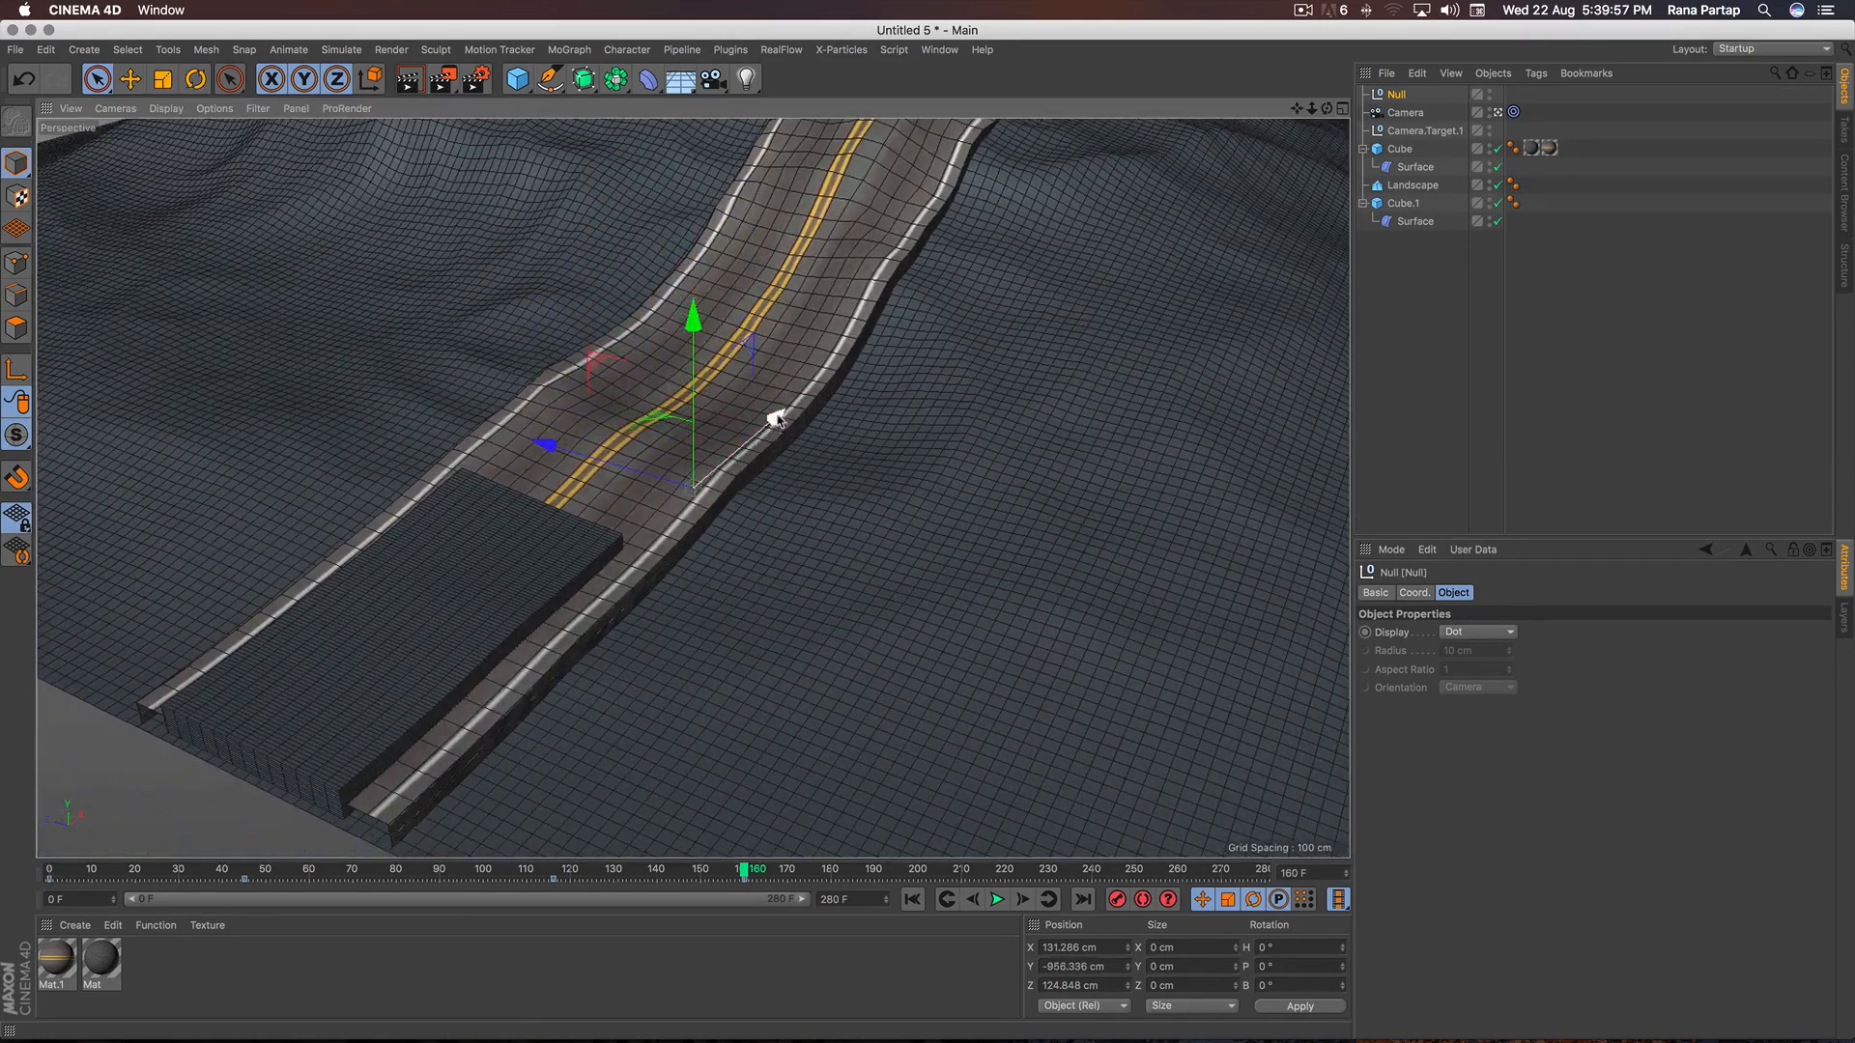
{"action": "left_click_drag", "start_coordinate": [776, 418], "coordinate": [739, 449]}
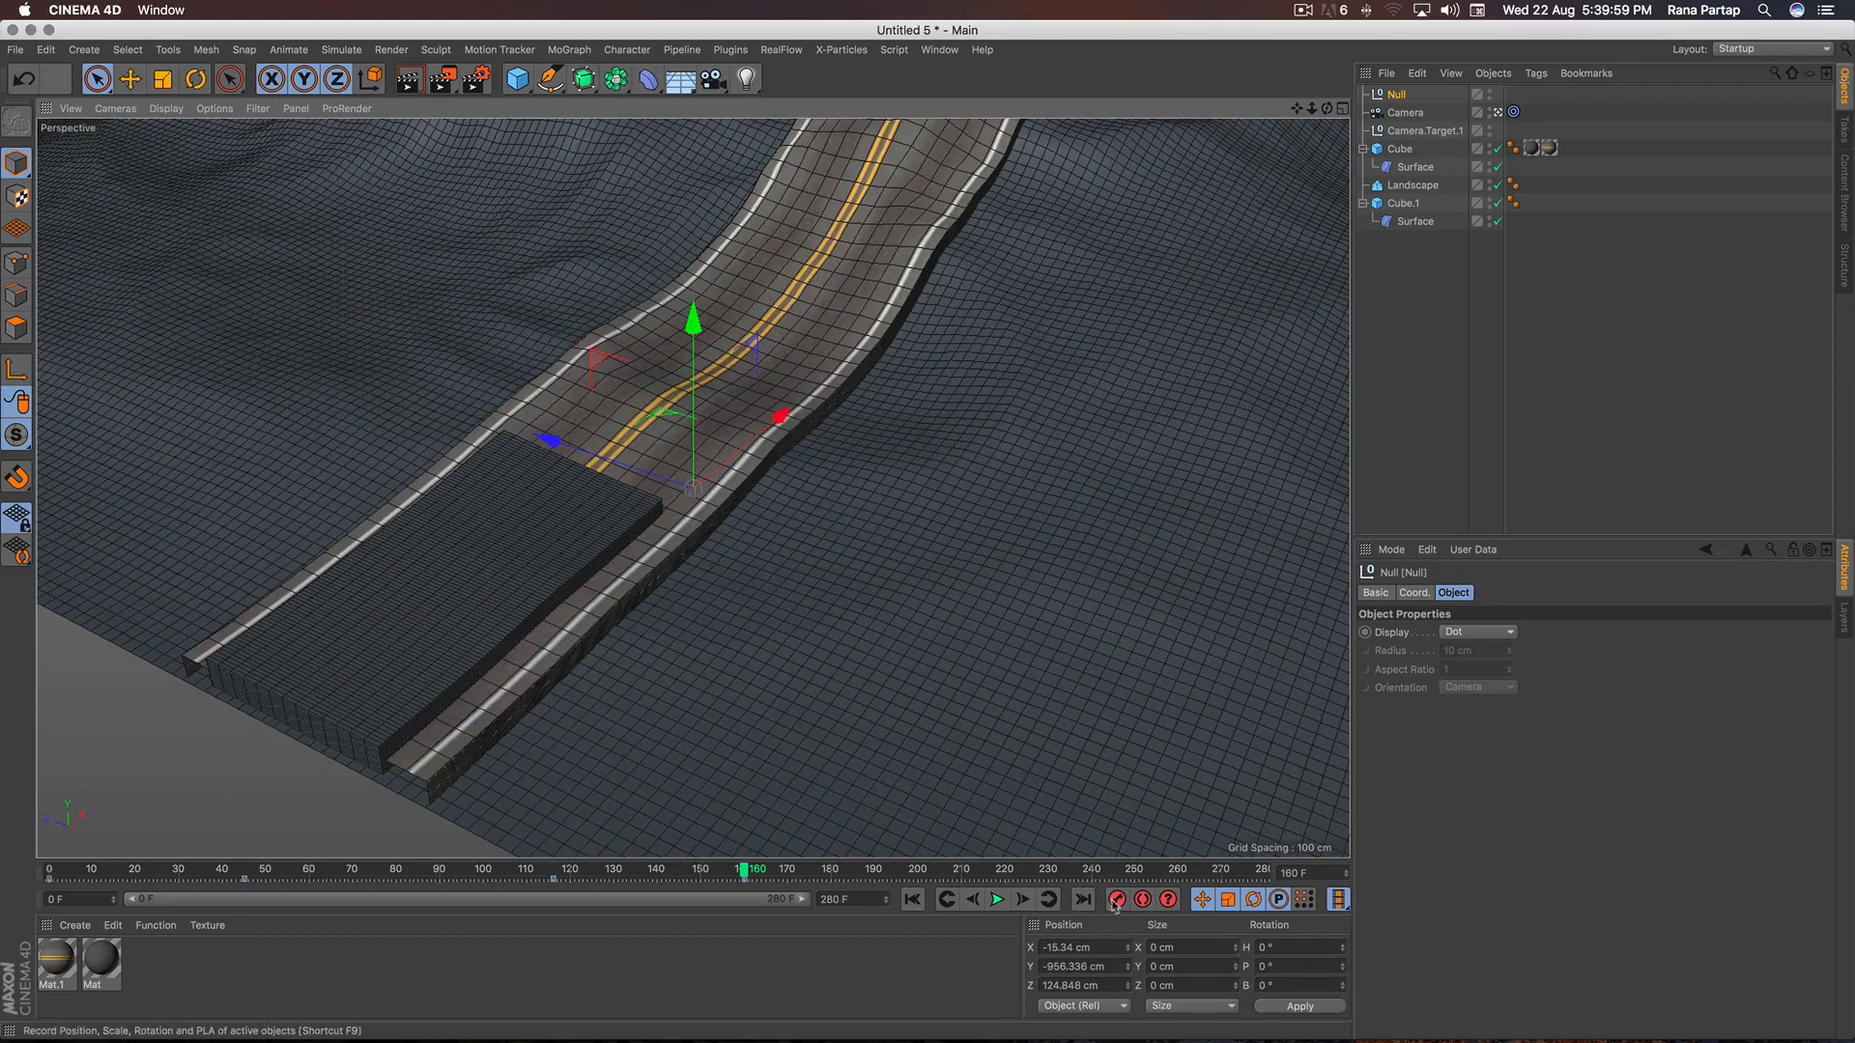
Replay the animation from the first frame and scrub to frame 147 to check how the view follows the cube.
{"action": "left_click", "coordinate": [947, 899]}
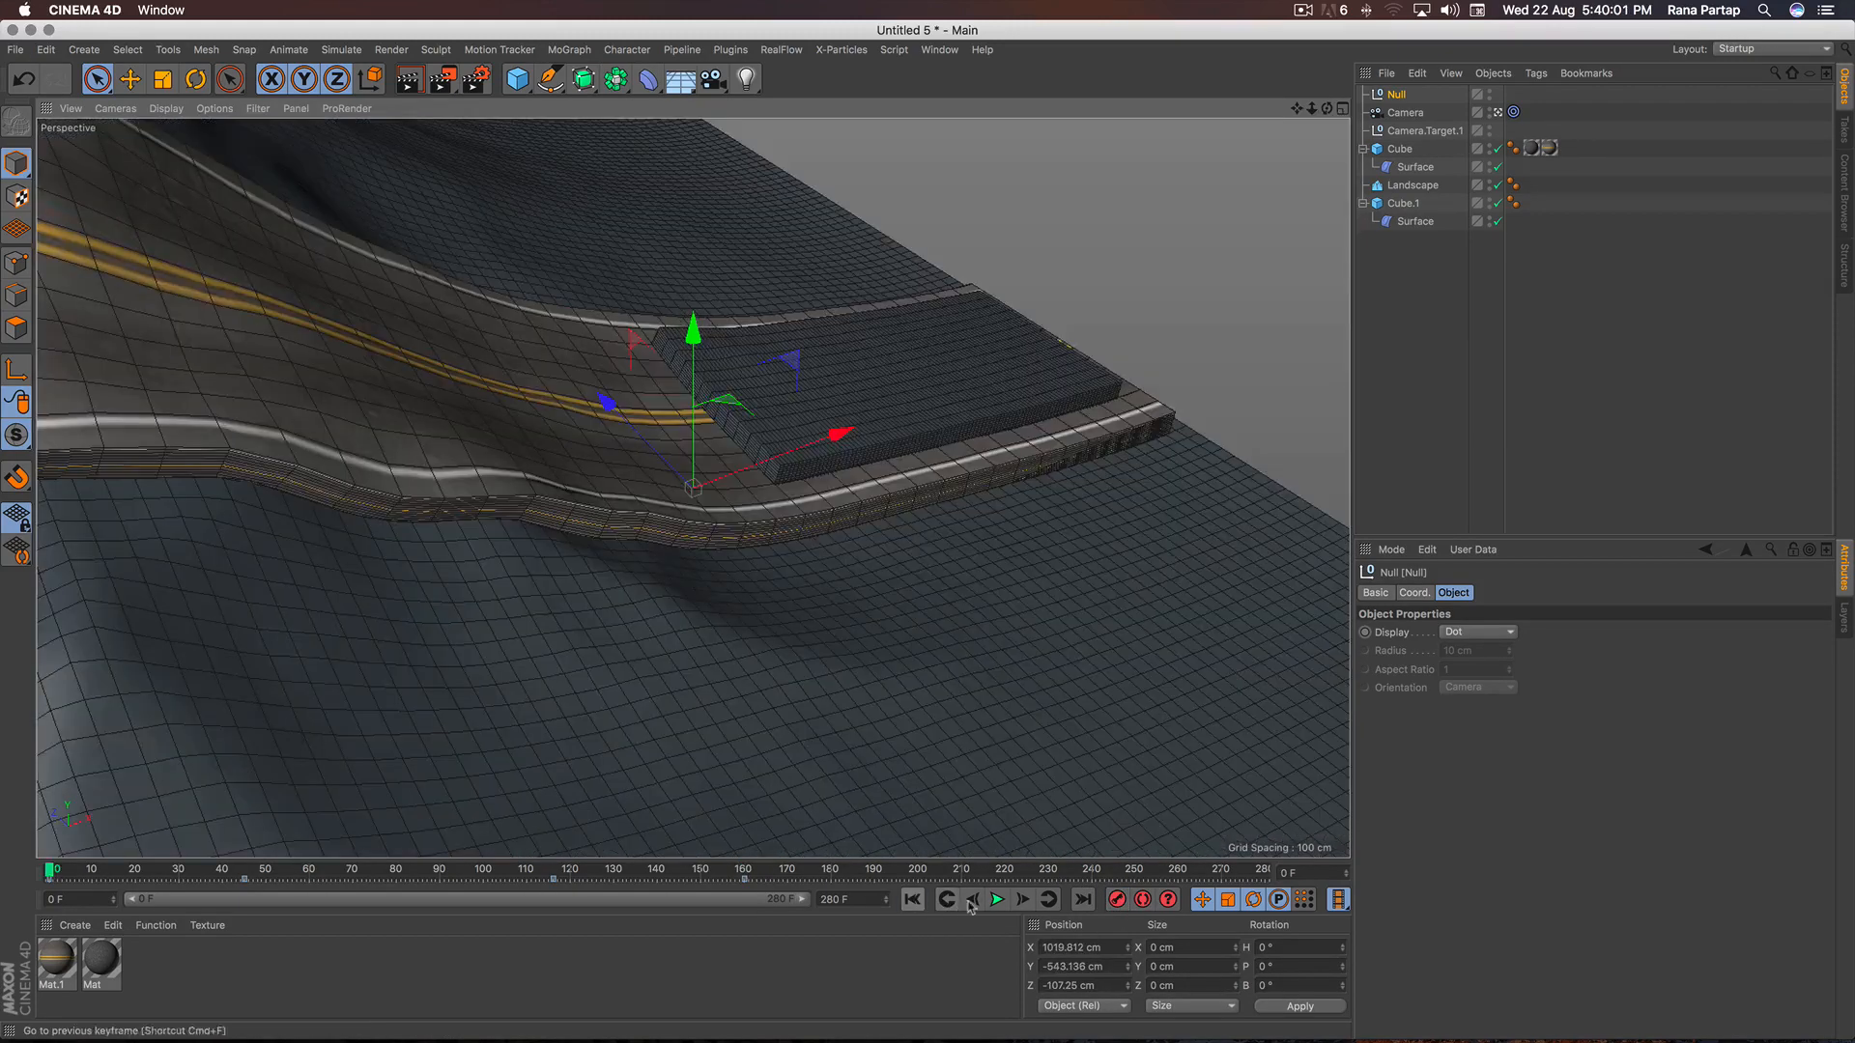
{"action": "left_click", "coordinate": [1416, 515]}
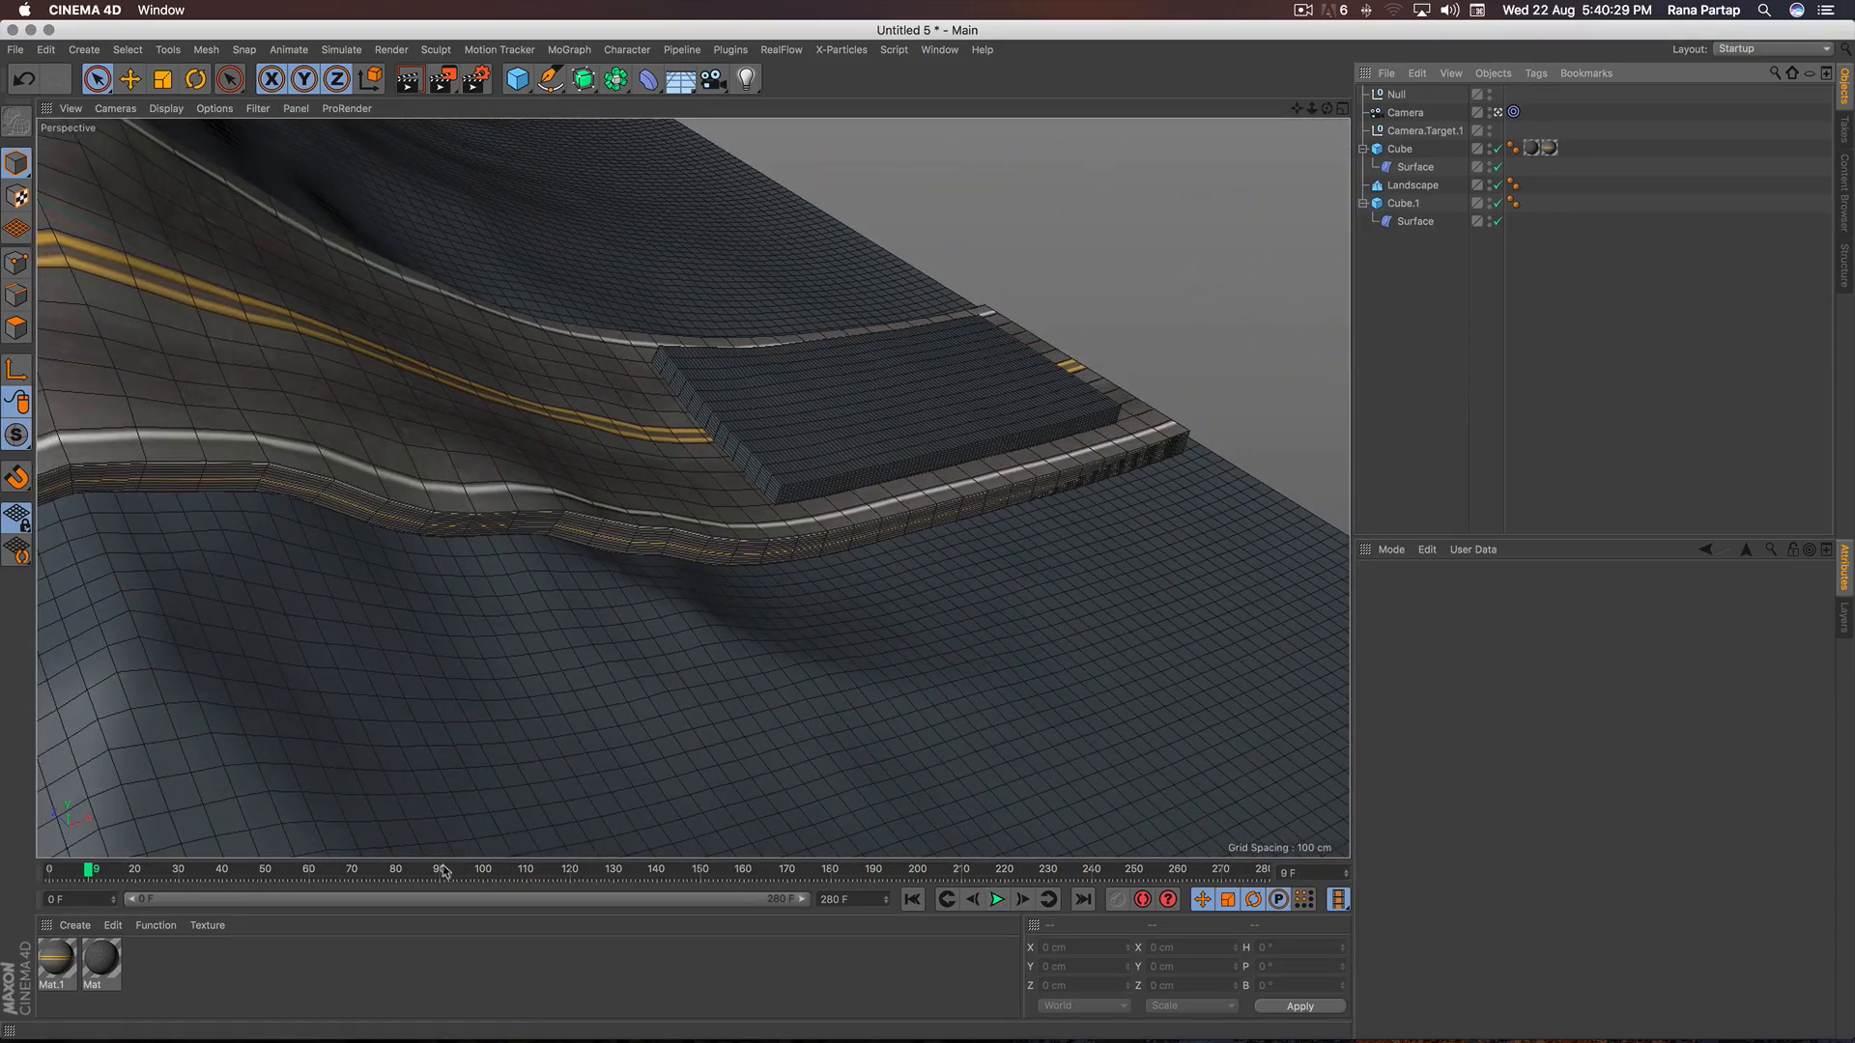
{"action": "left_click_drag", "start_coordinate": [442, 872], "coordinate": [516, 875]}
{"action": "left_click_drag", "start_coordinate": [669, 875], "coordinate": [689, 876]}
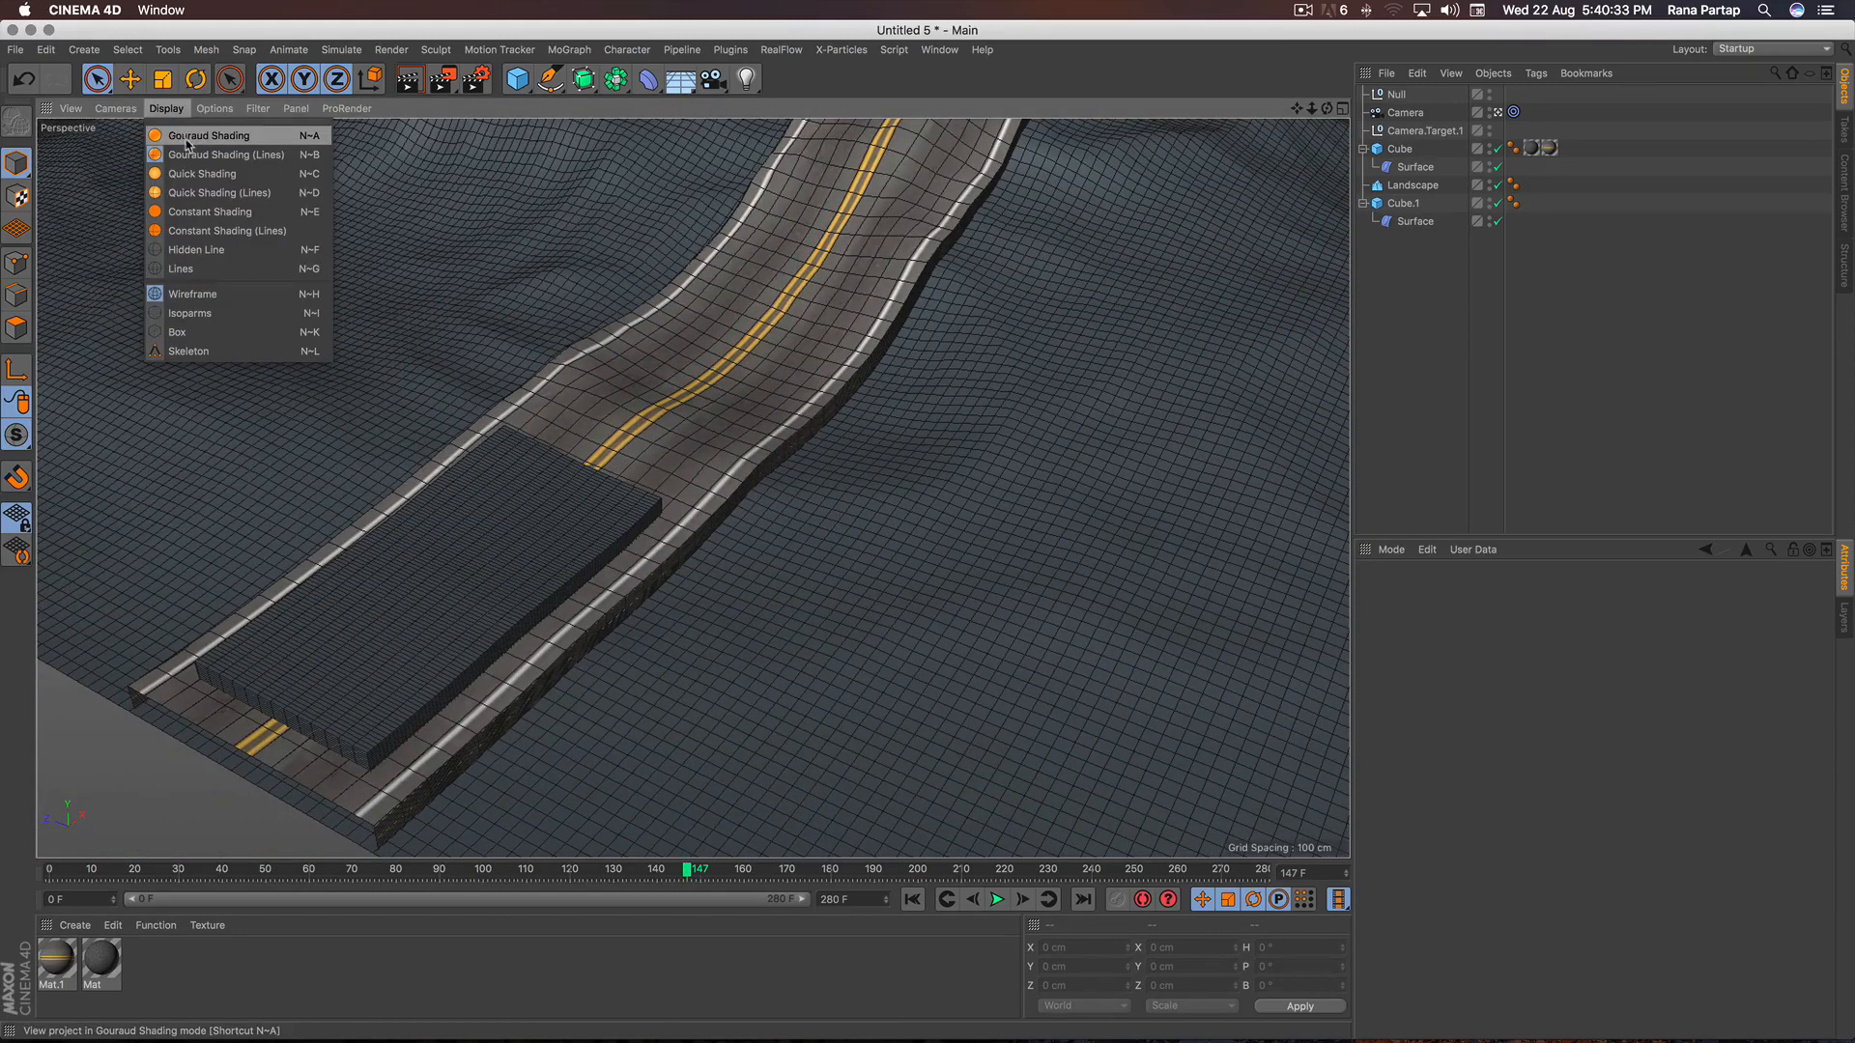
Set the viewport display to Gouraud Shading without lines and scrub to frame 259 to check the final wide view.
{"action": "left_click", "coordinate": [188, 136]}
{"action": "left_click_drag", "start_coordinate": [692, 874], "coordinate": [1174, 881]}
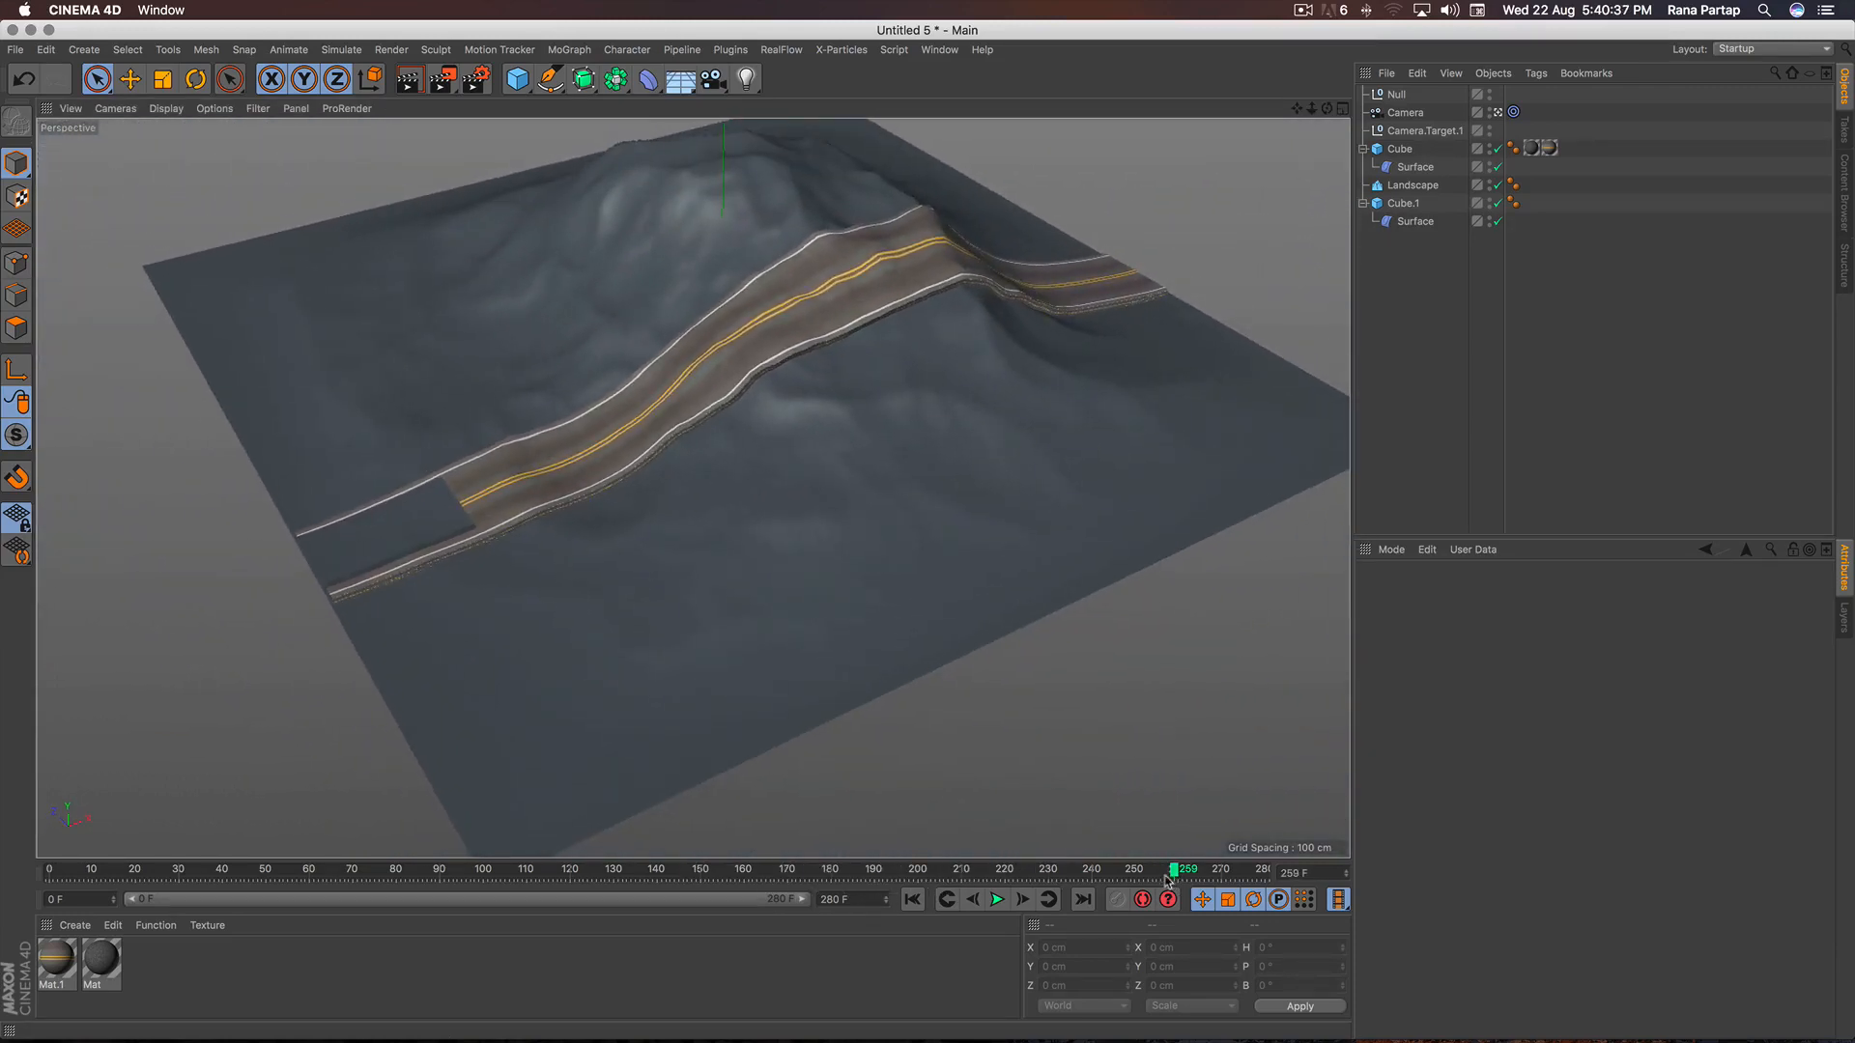